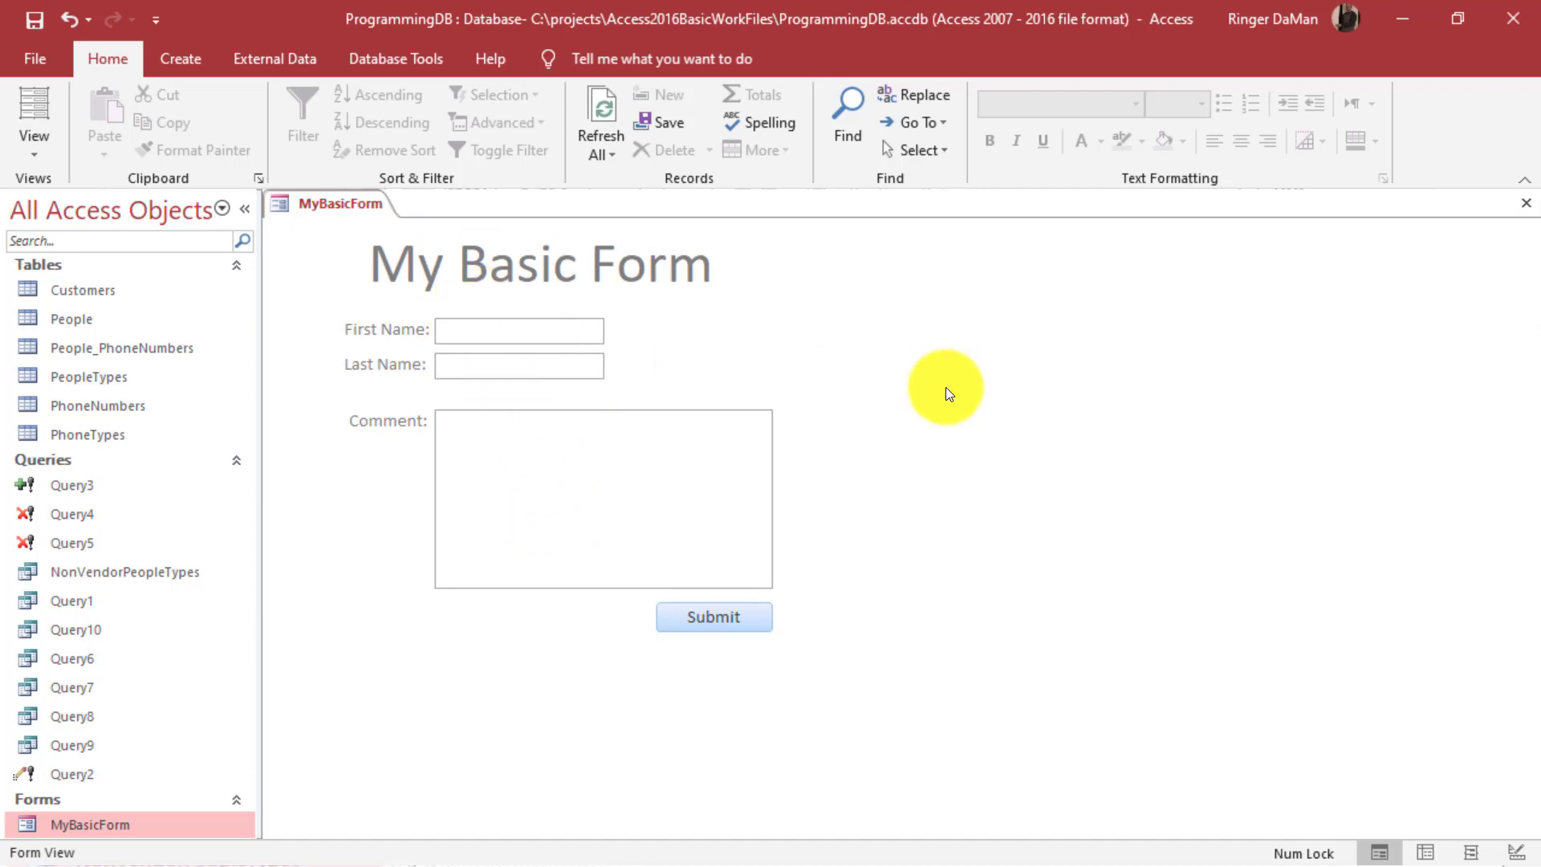
Fill in a sample first and last name and the comment 'I really like this video!', then submit.
type("Steve")
key("Tab")
type("Bishop")
key("Tab")
type("I ")
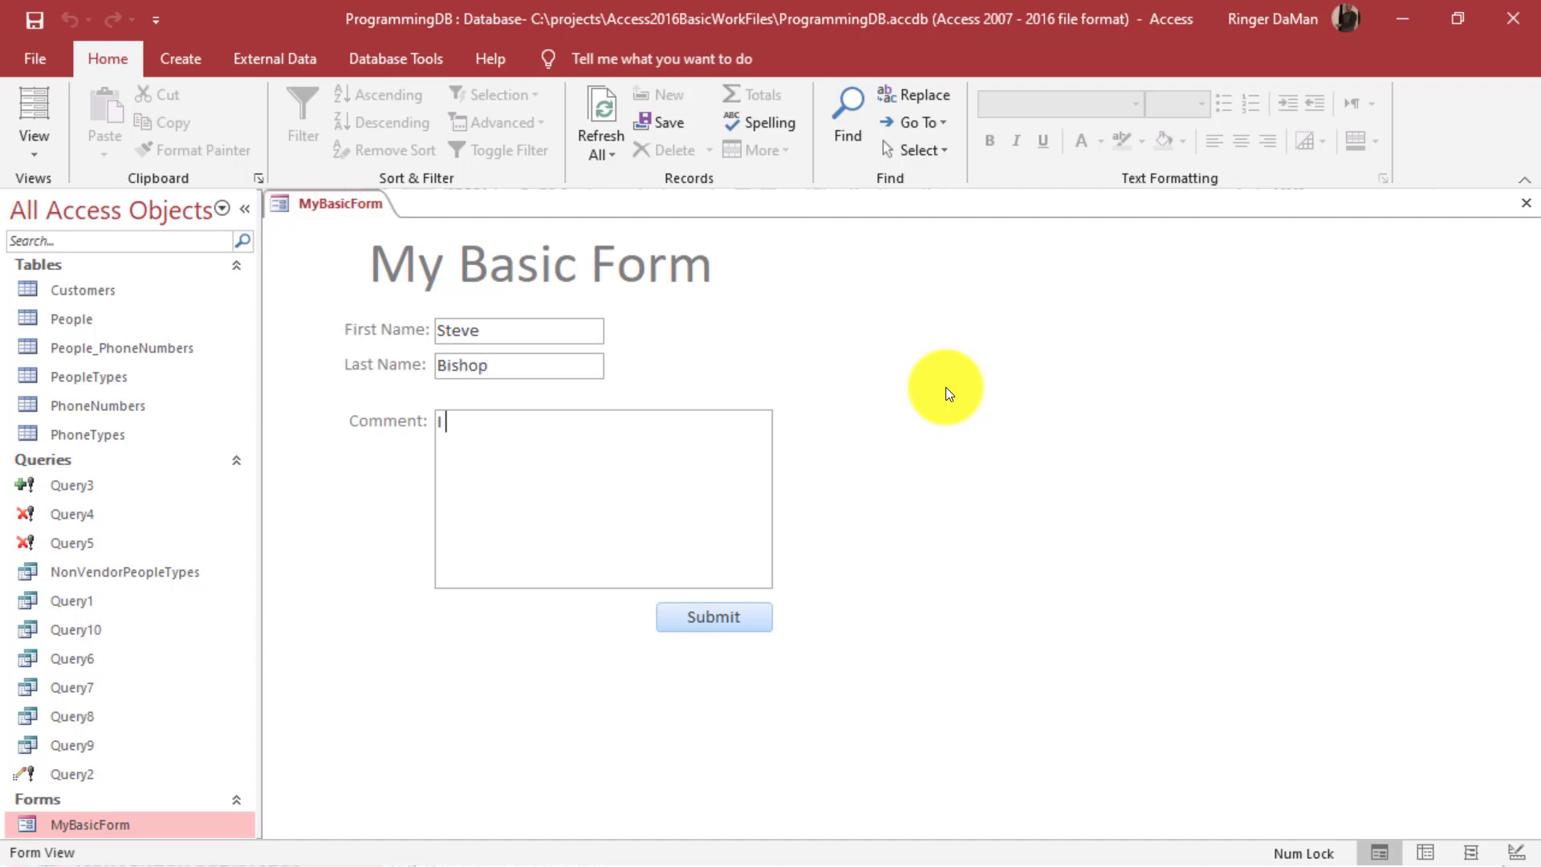
type("really like this ")
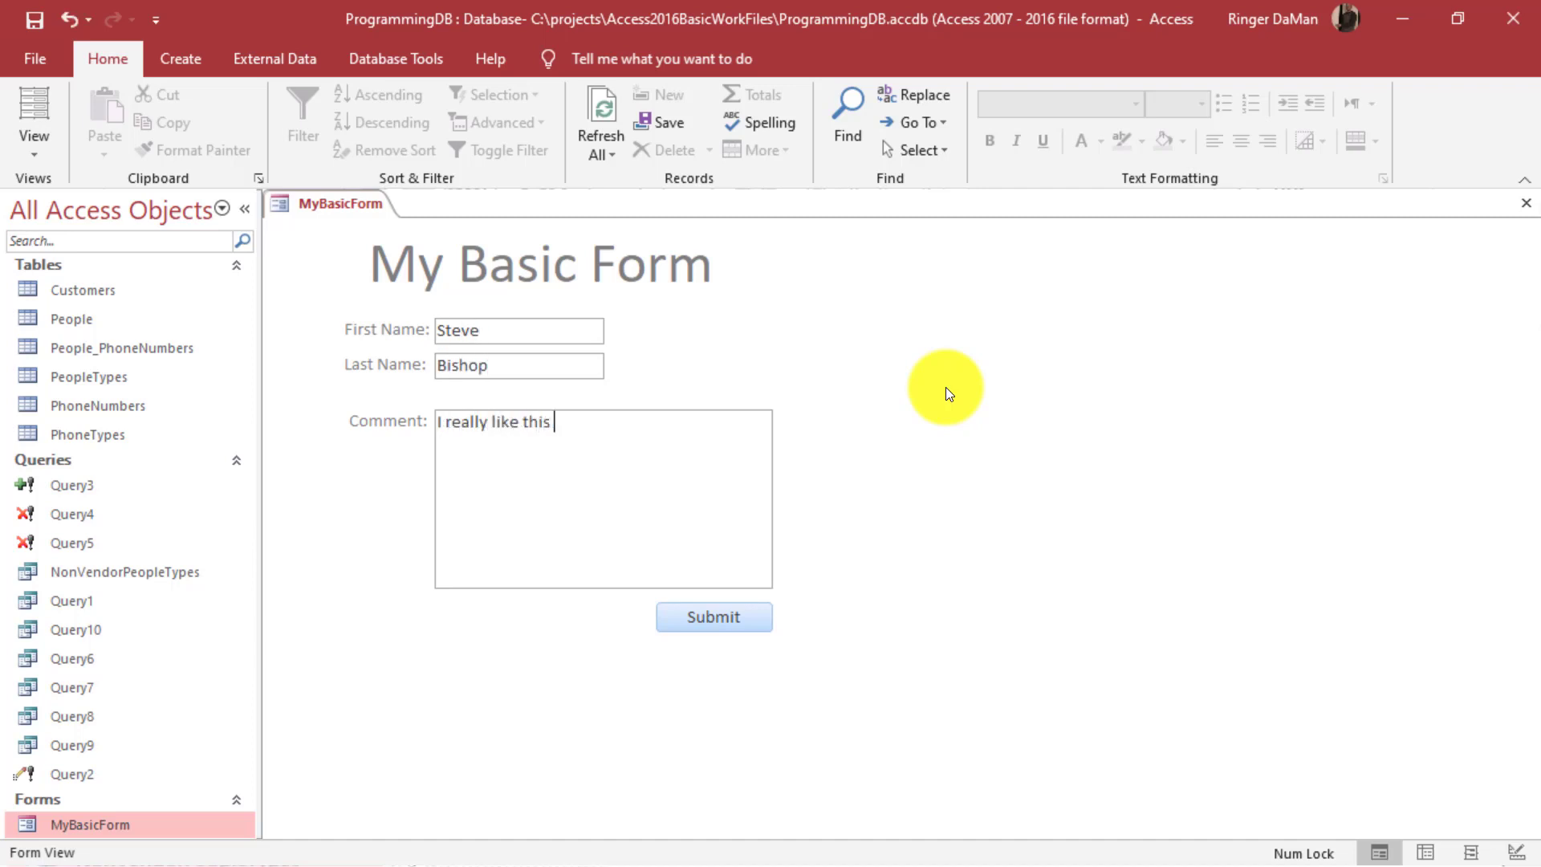
type("video!")
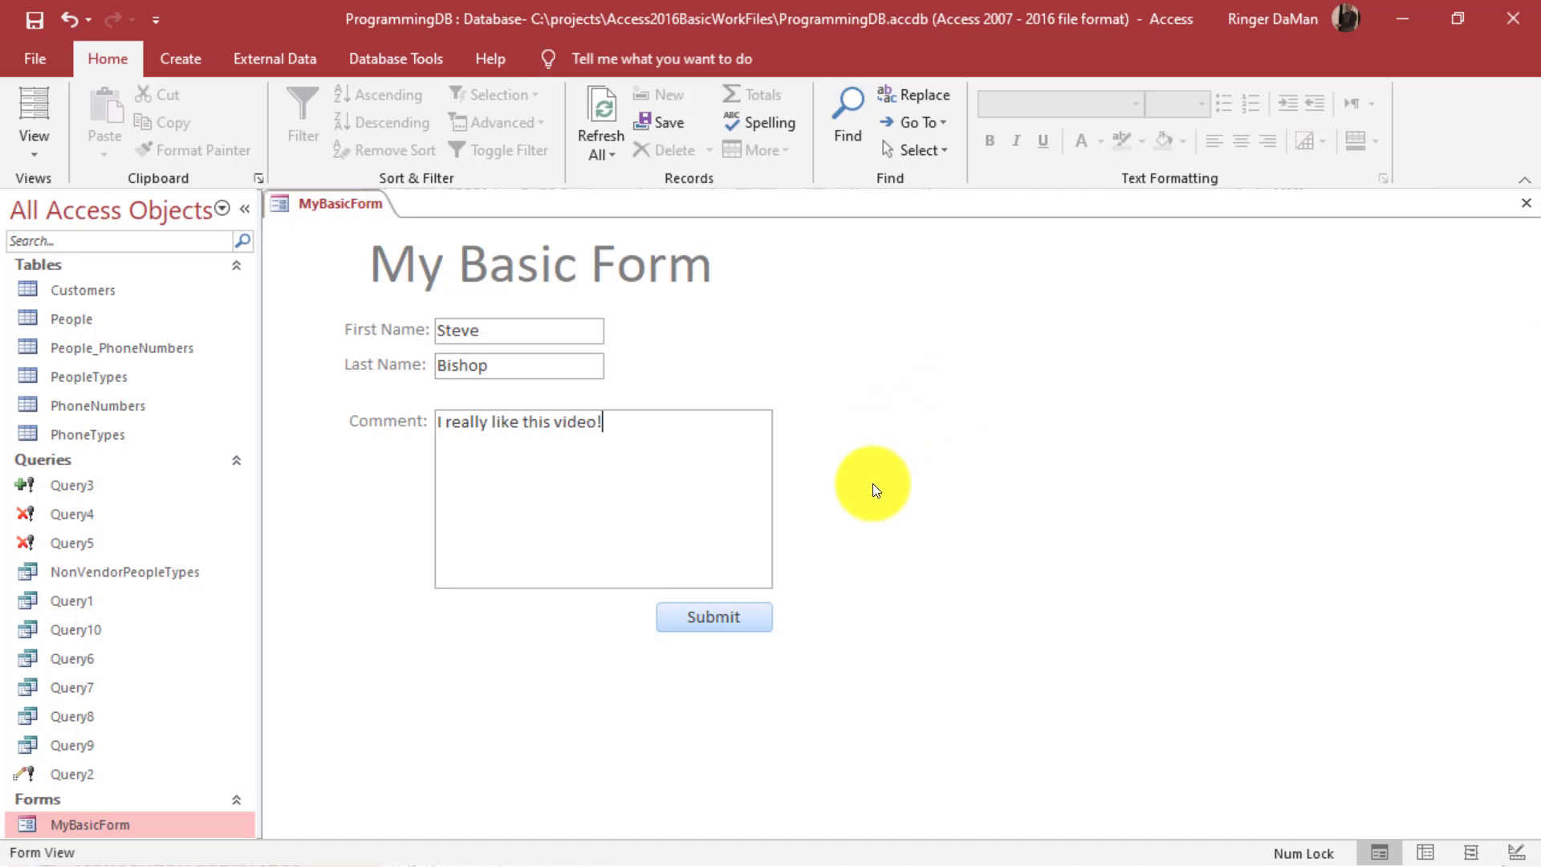
left_click(752, 618)
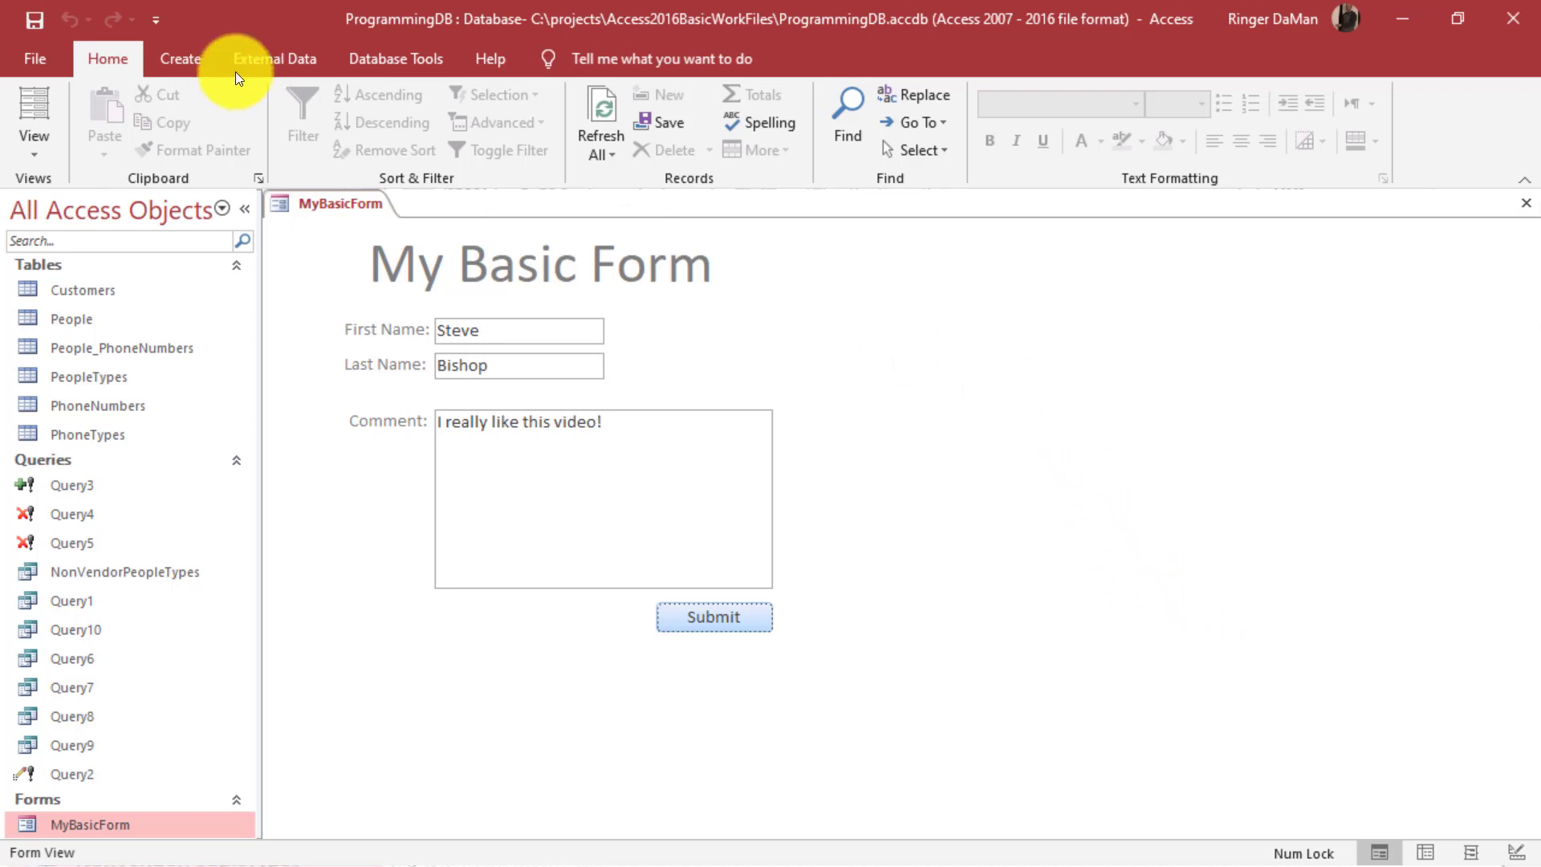
Browse the Create tab's Navigation and More Forms lists, then close them.
left_click(183, 59)
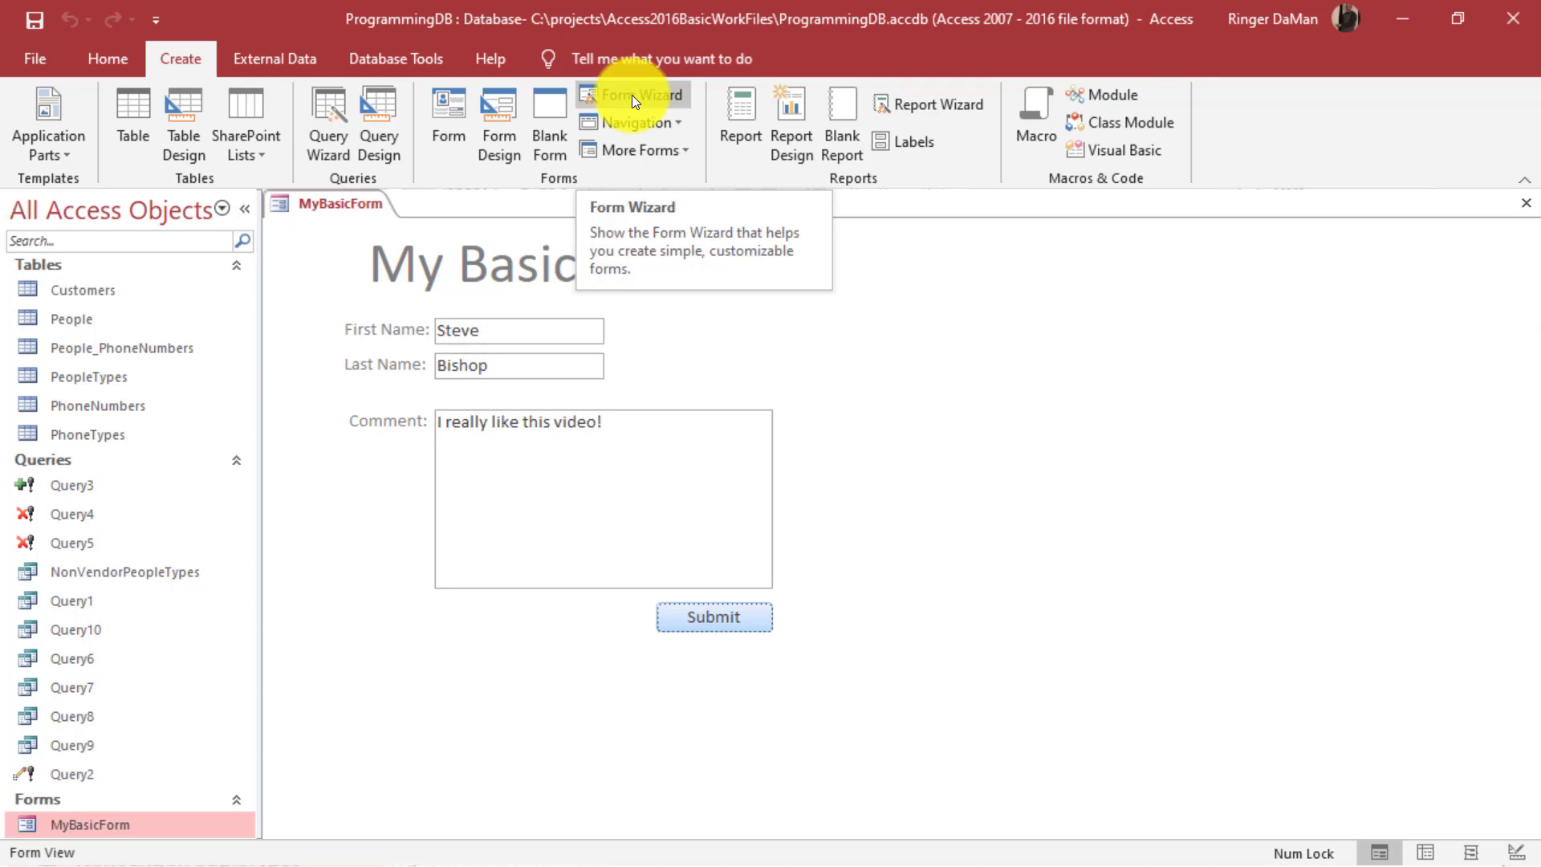
left_click(670, 124)
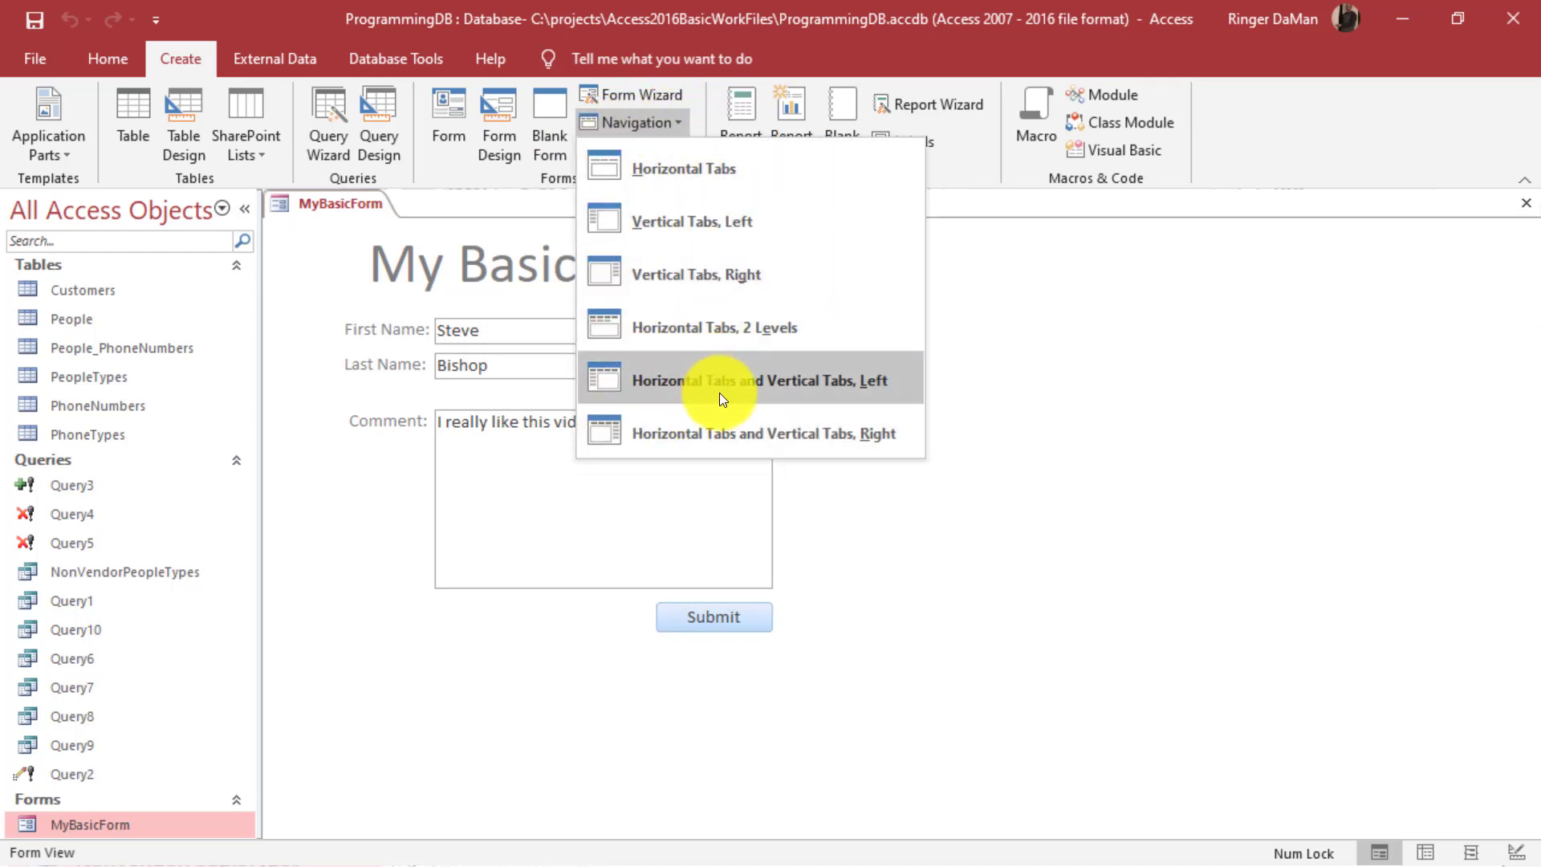
left_click(678, 122)
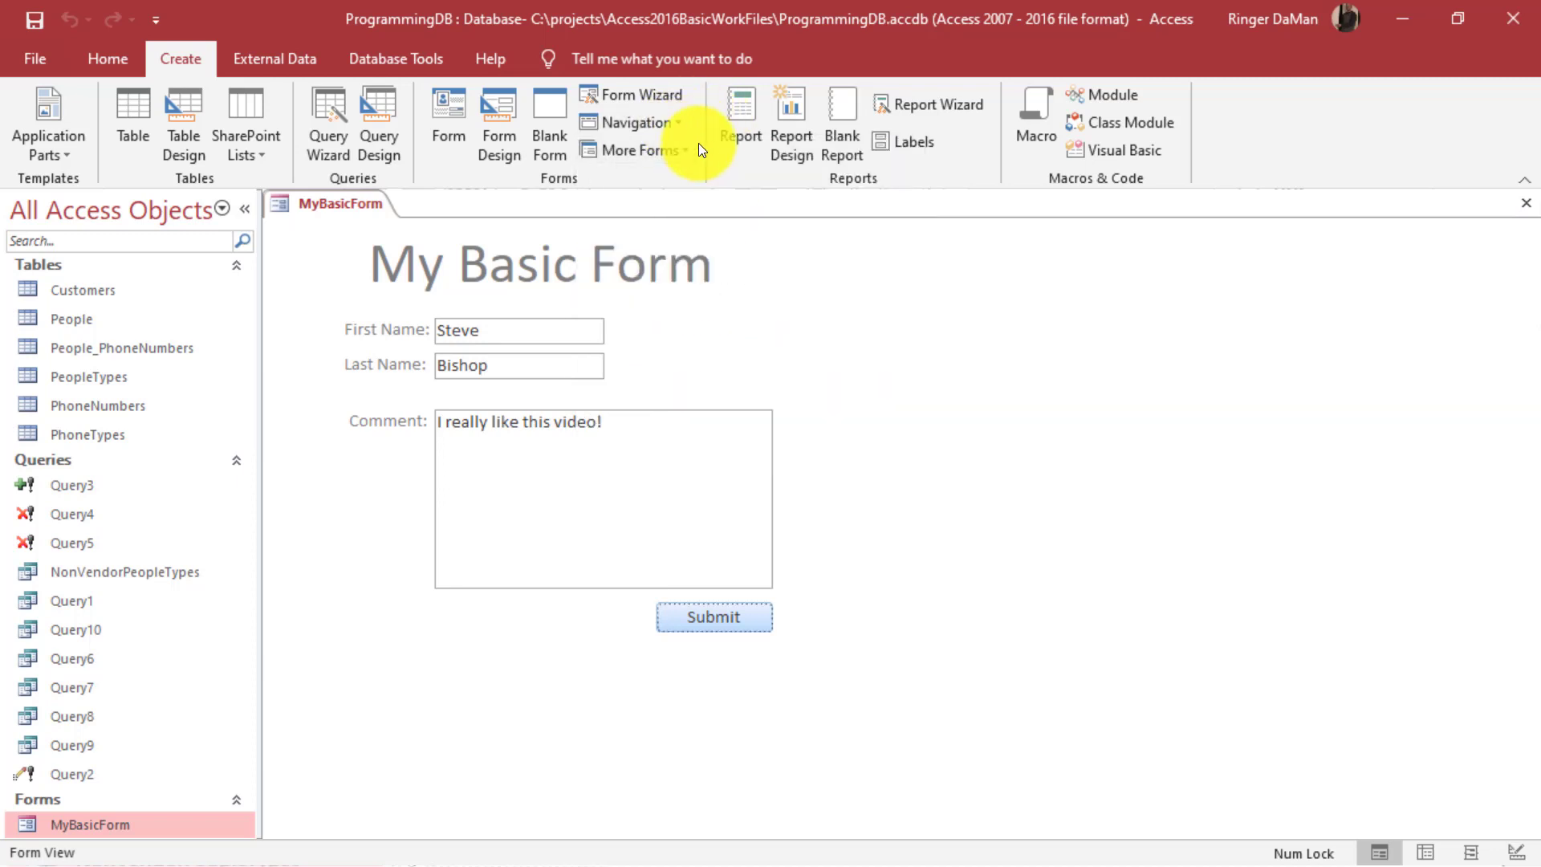
left_click(686, 150)
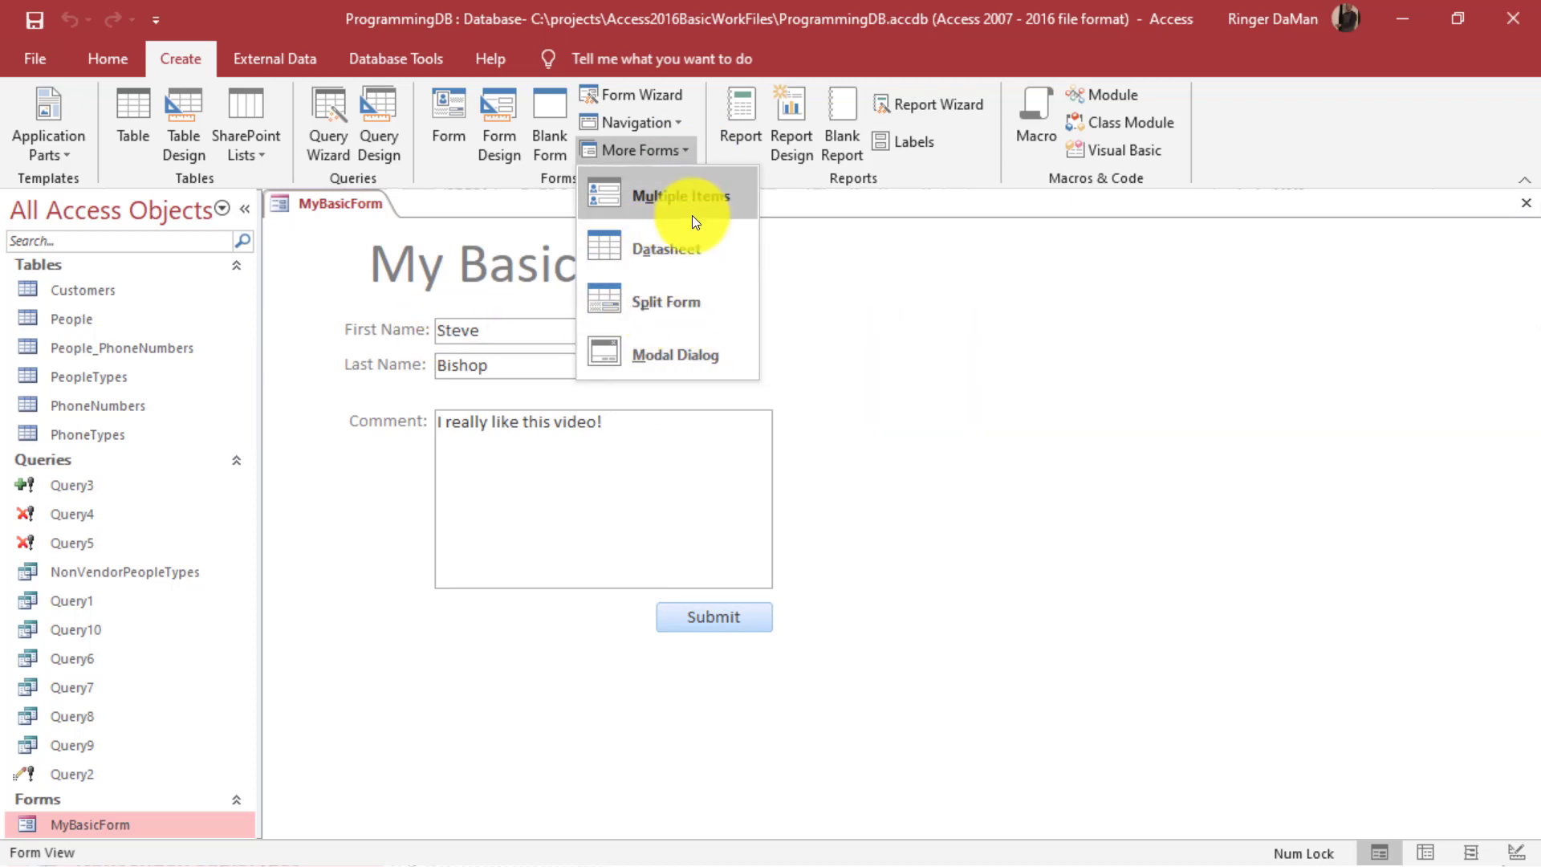
key("Escape")
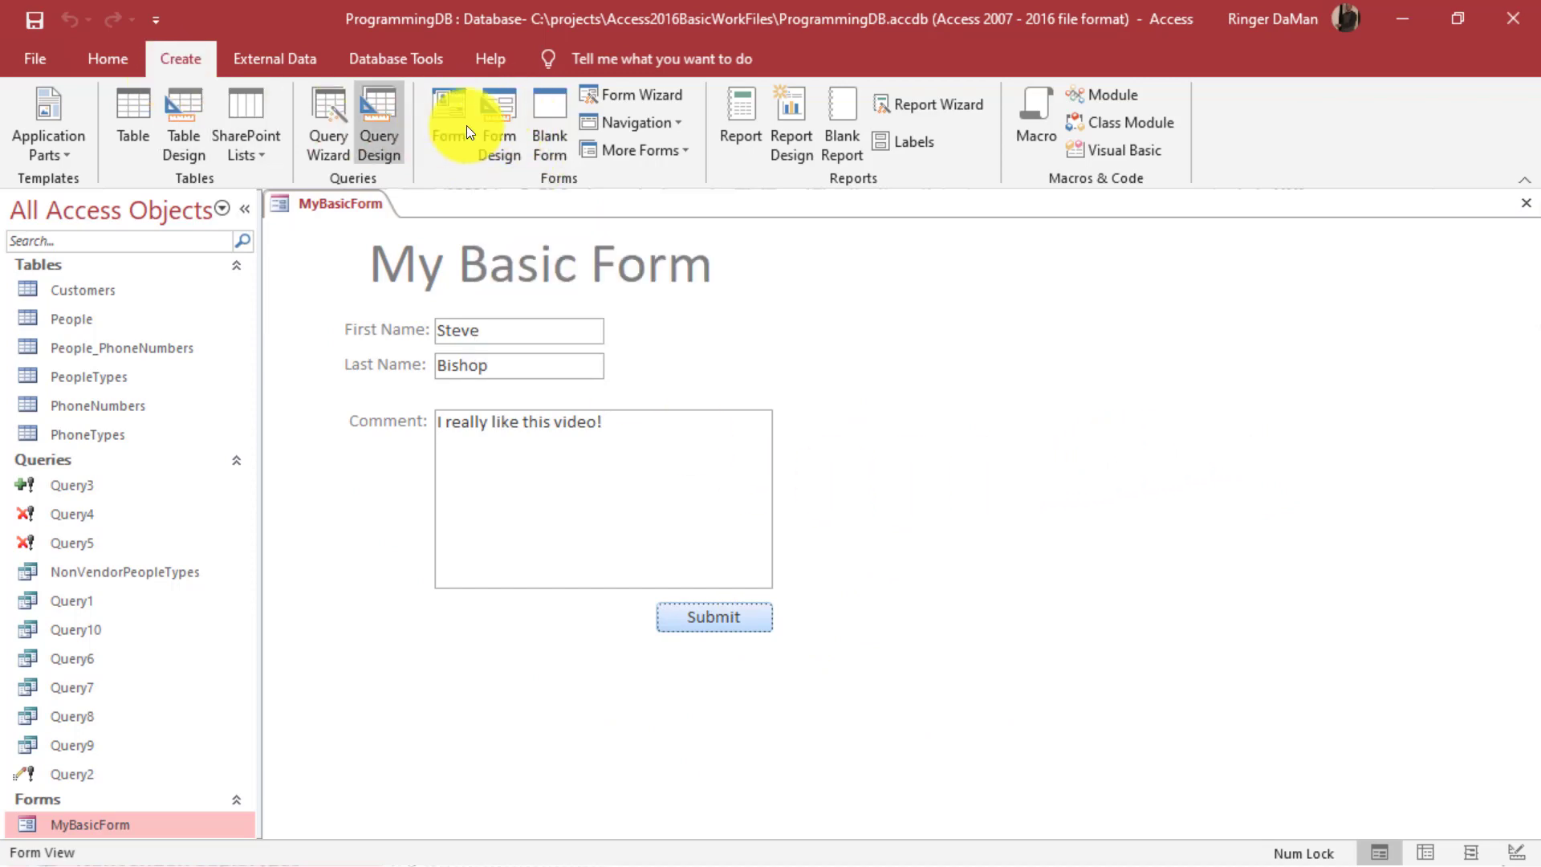
Create a blank Form1 in Design View and compare it briefly with MyBasicForm.
left_click(499, 132)
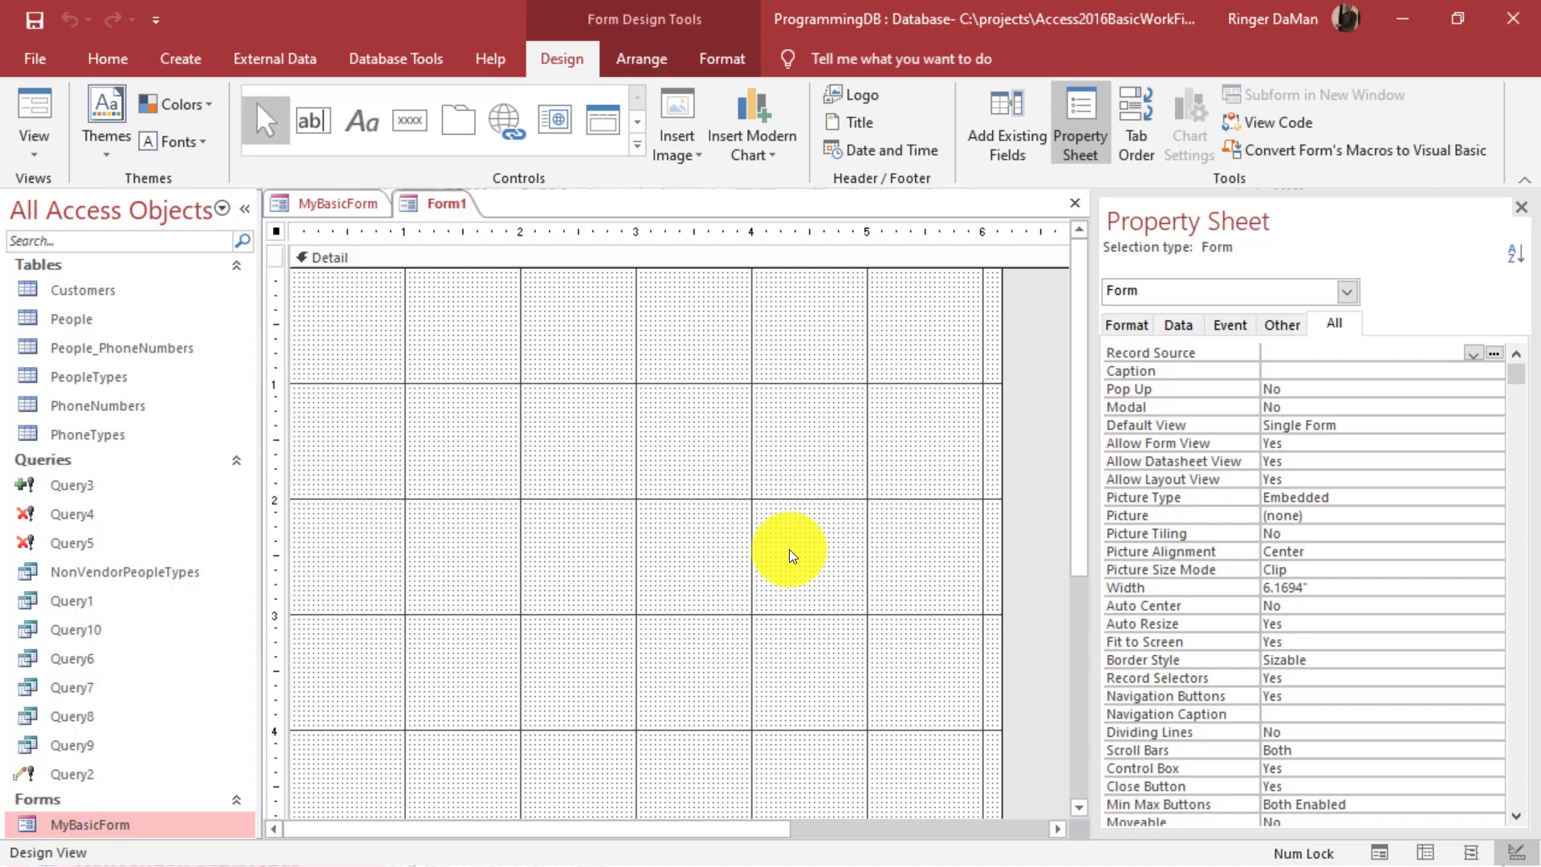
left_click(341, 204)
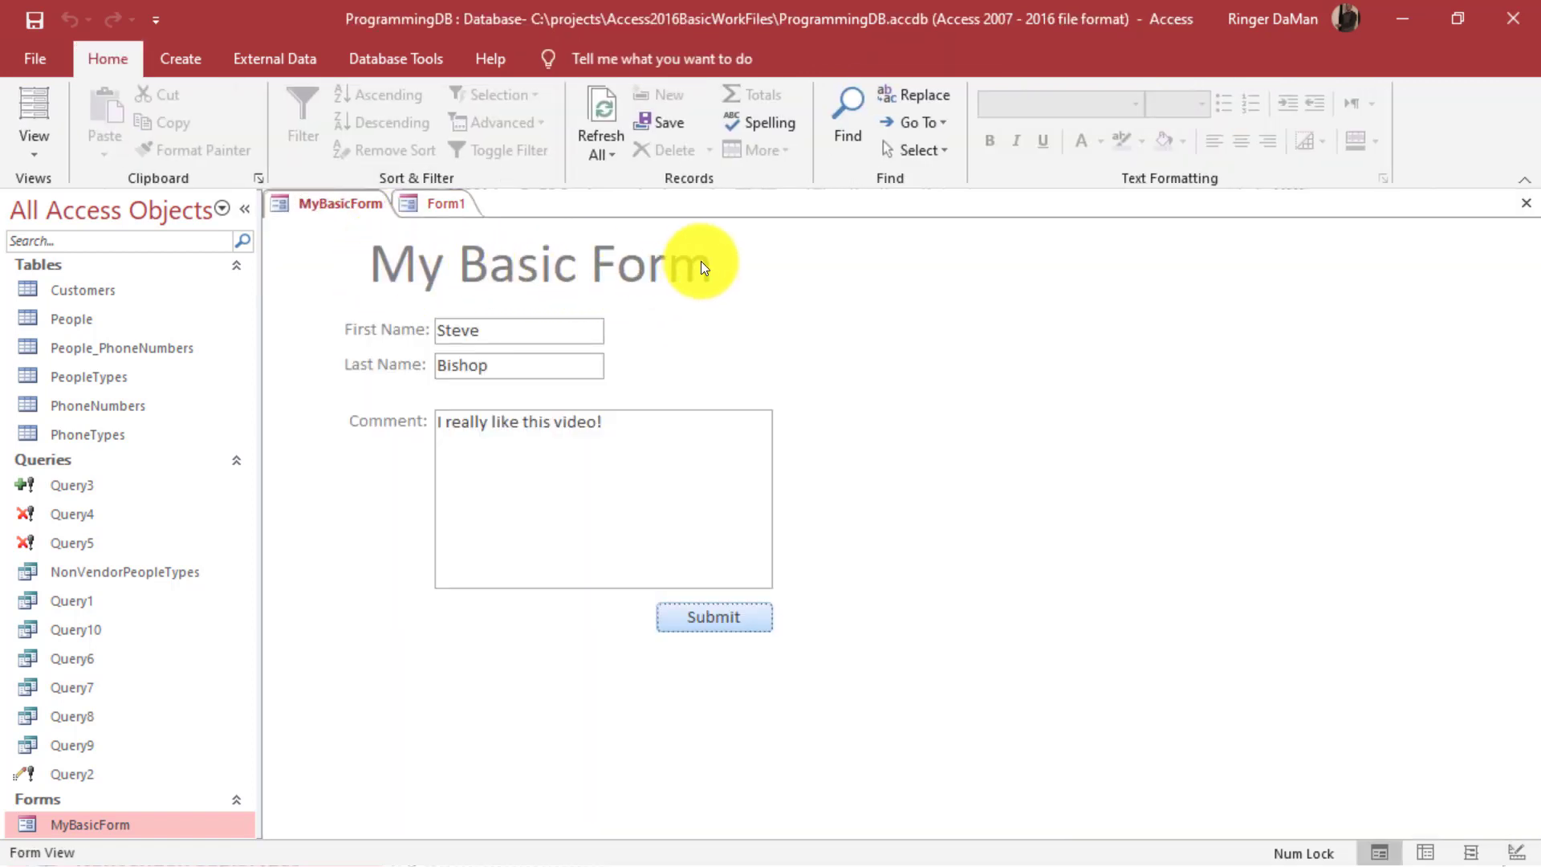
left_click(446, 200)
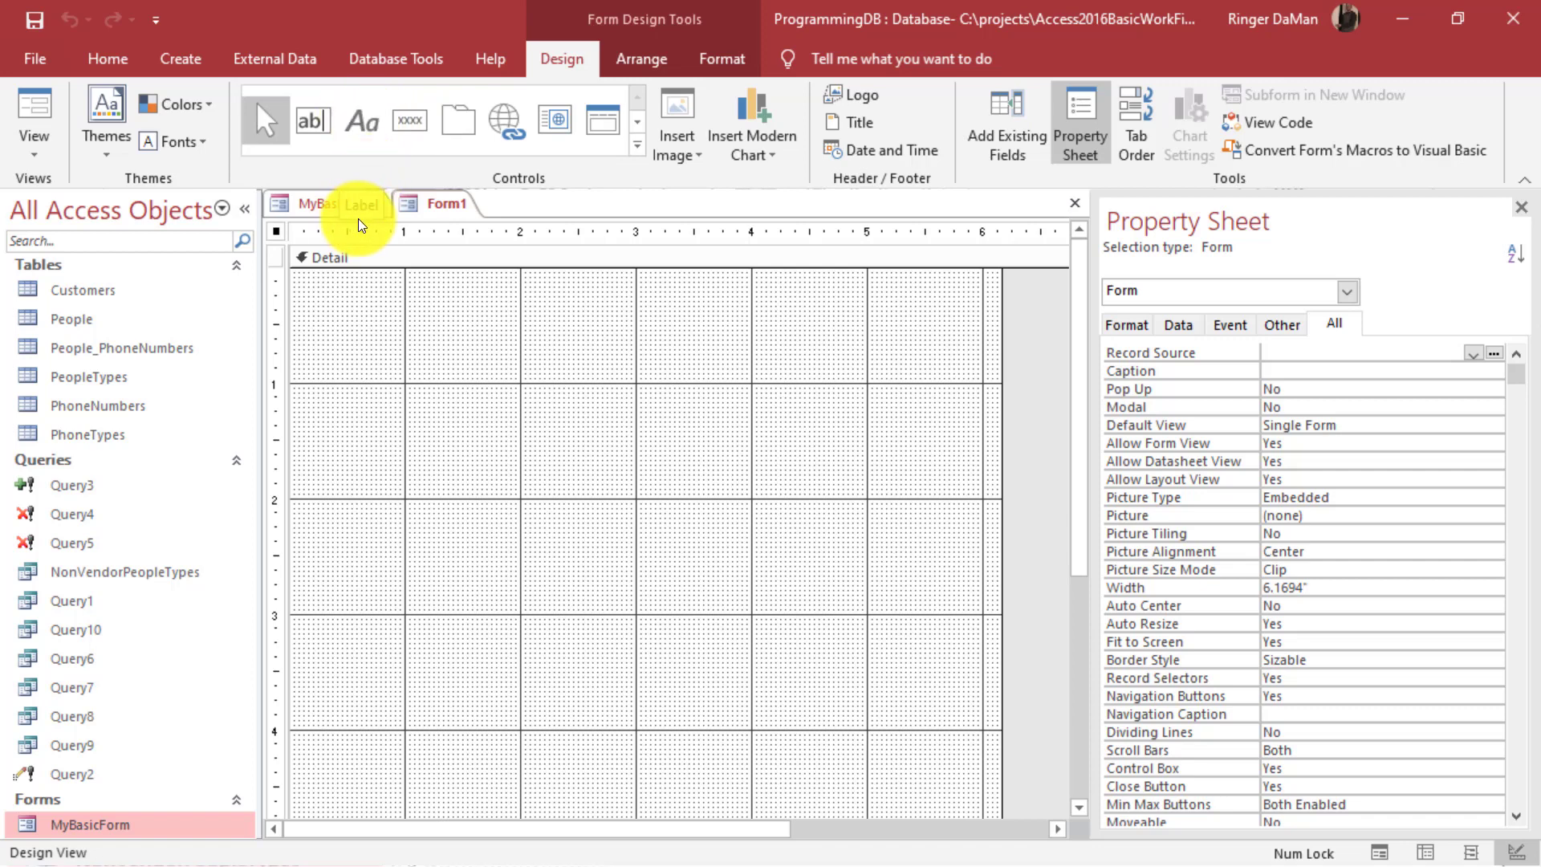
Draw a 'My Basic Form' label at the top of Form1's Detail section and compare it with MyBasicForm.
left_click(368, 128)
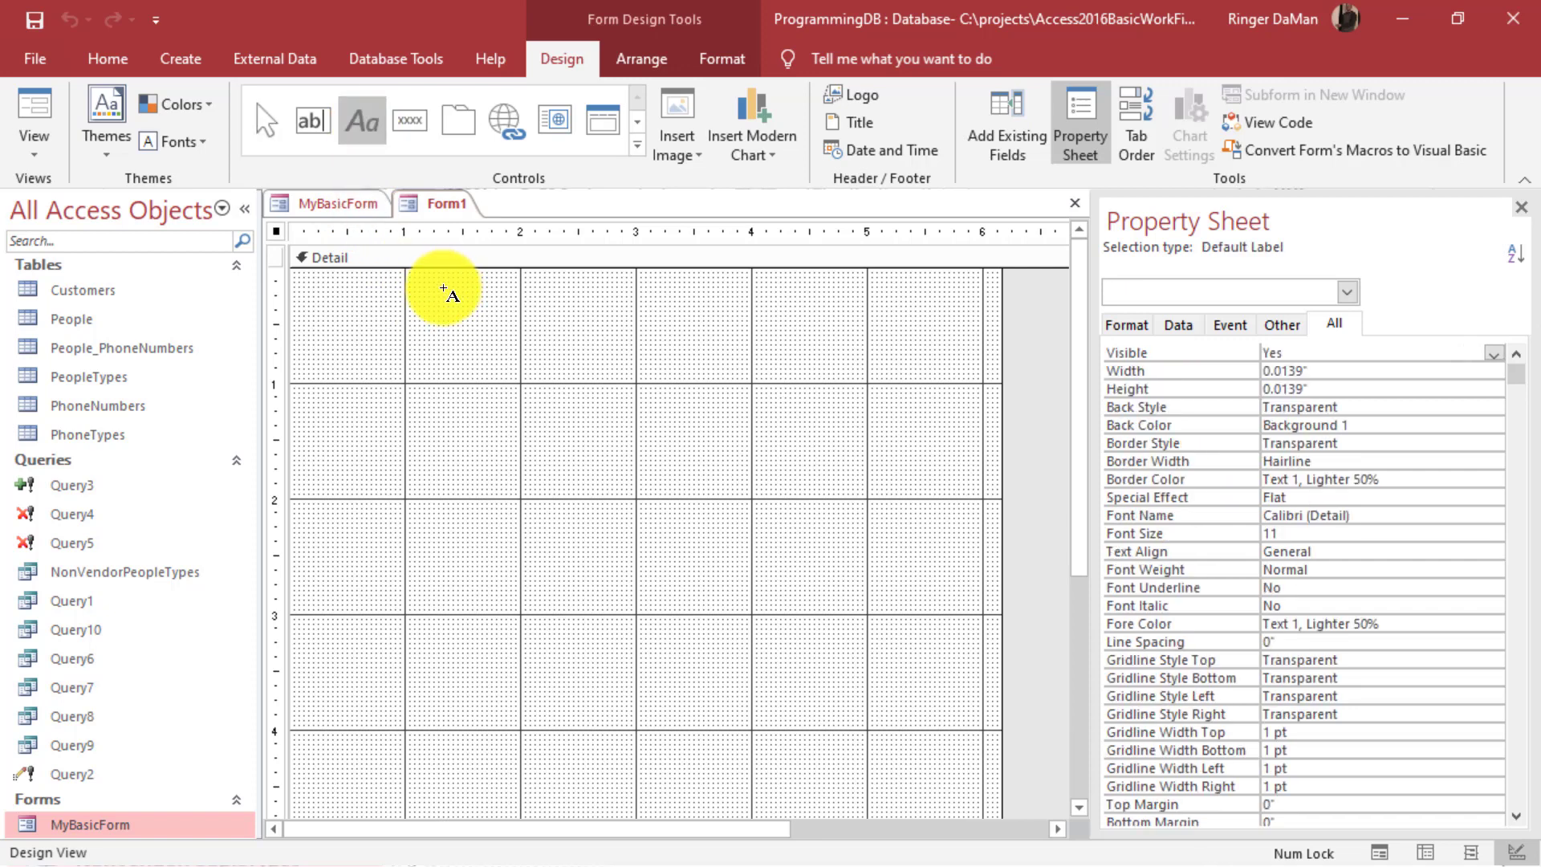
left_click(419, 283)
left_click_drag(418, 283, 704, 332)
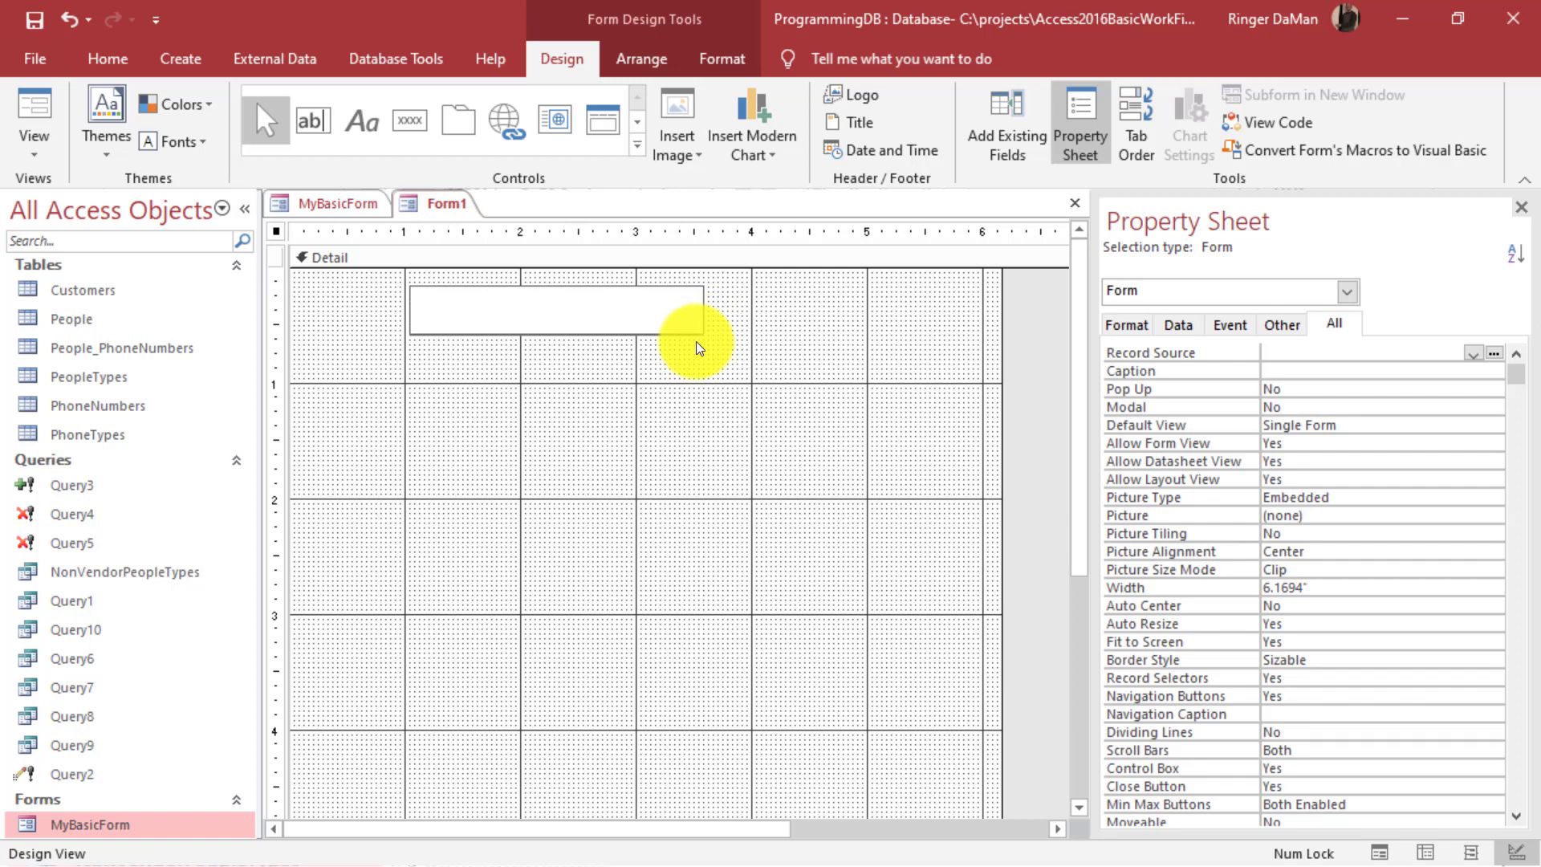
type("My Basic Form")
key("Return")
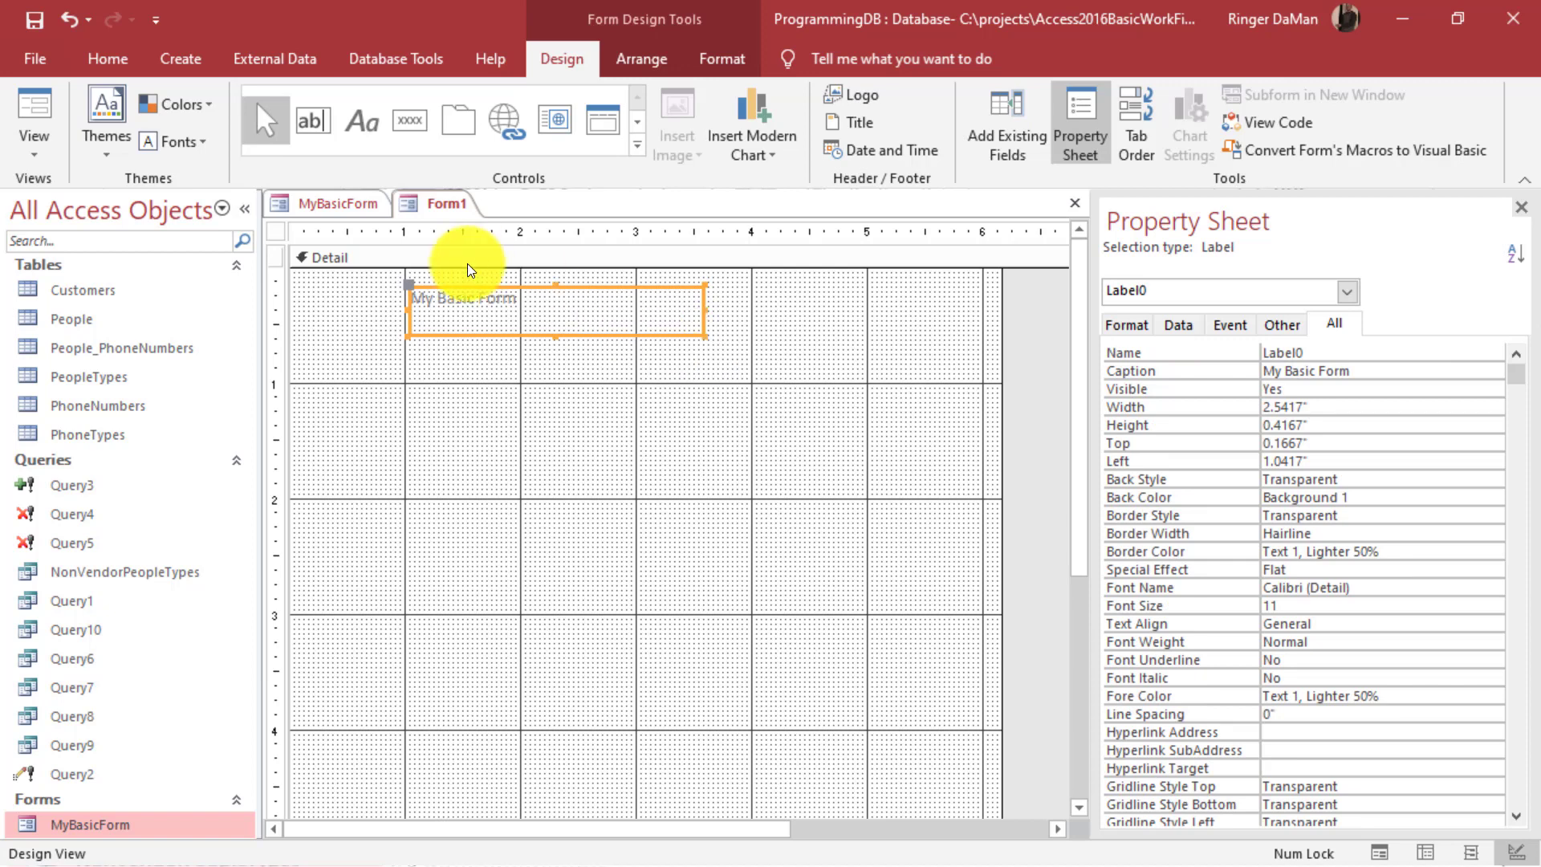
left_click(359, 207)
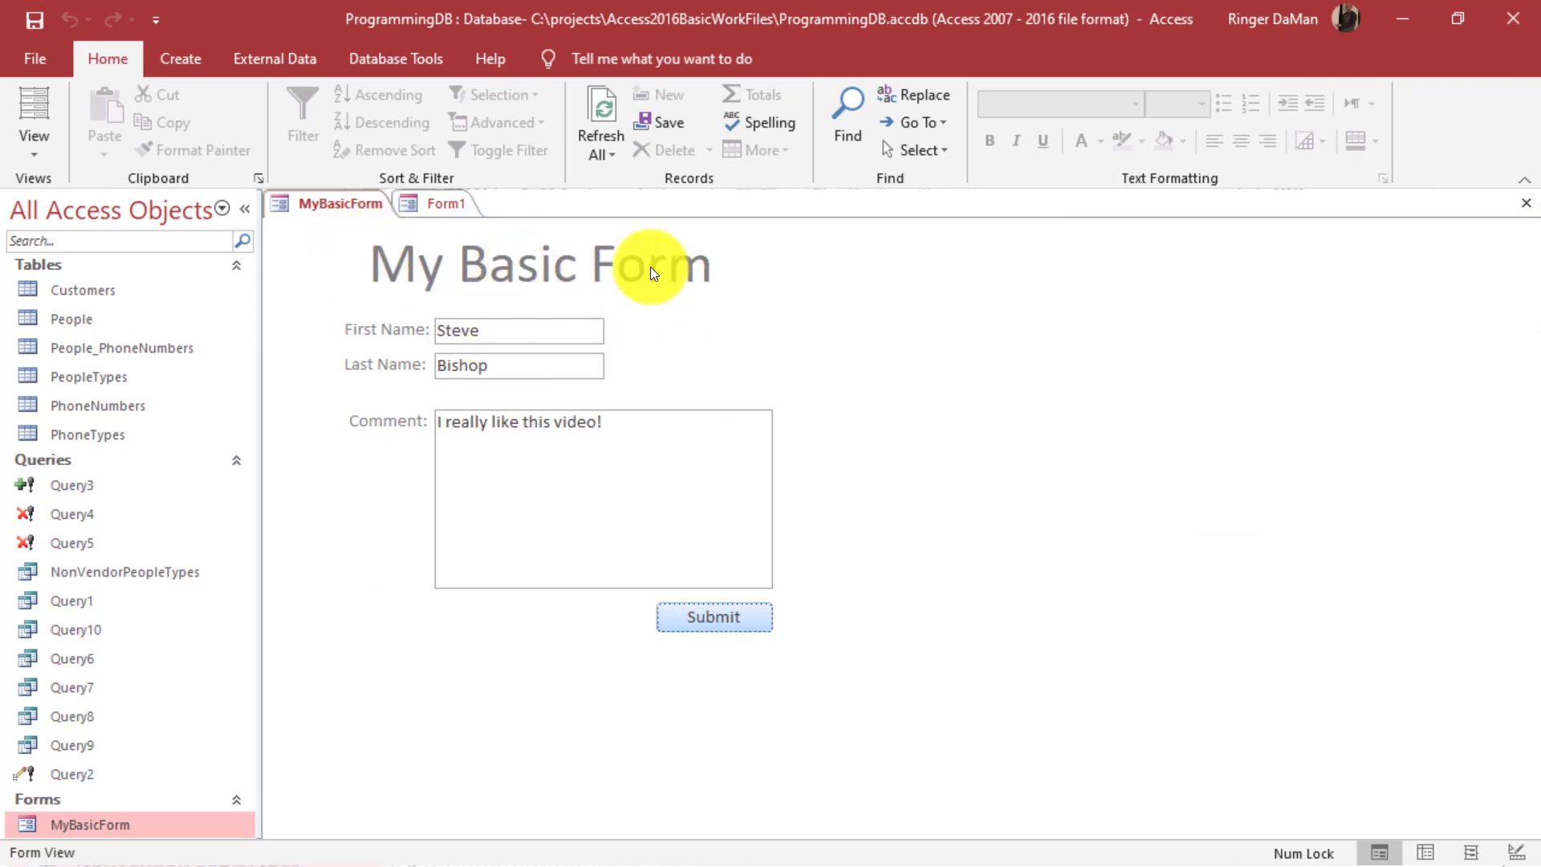
left_click(446, 204)
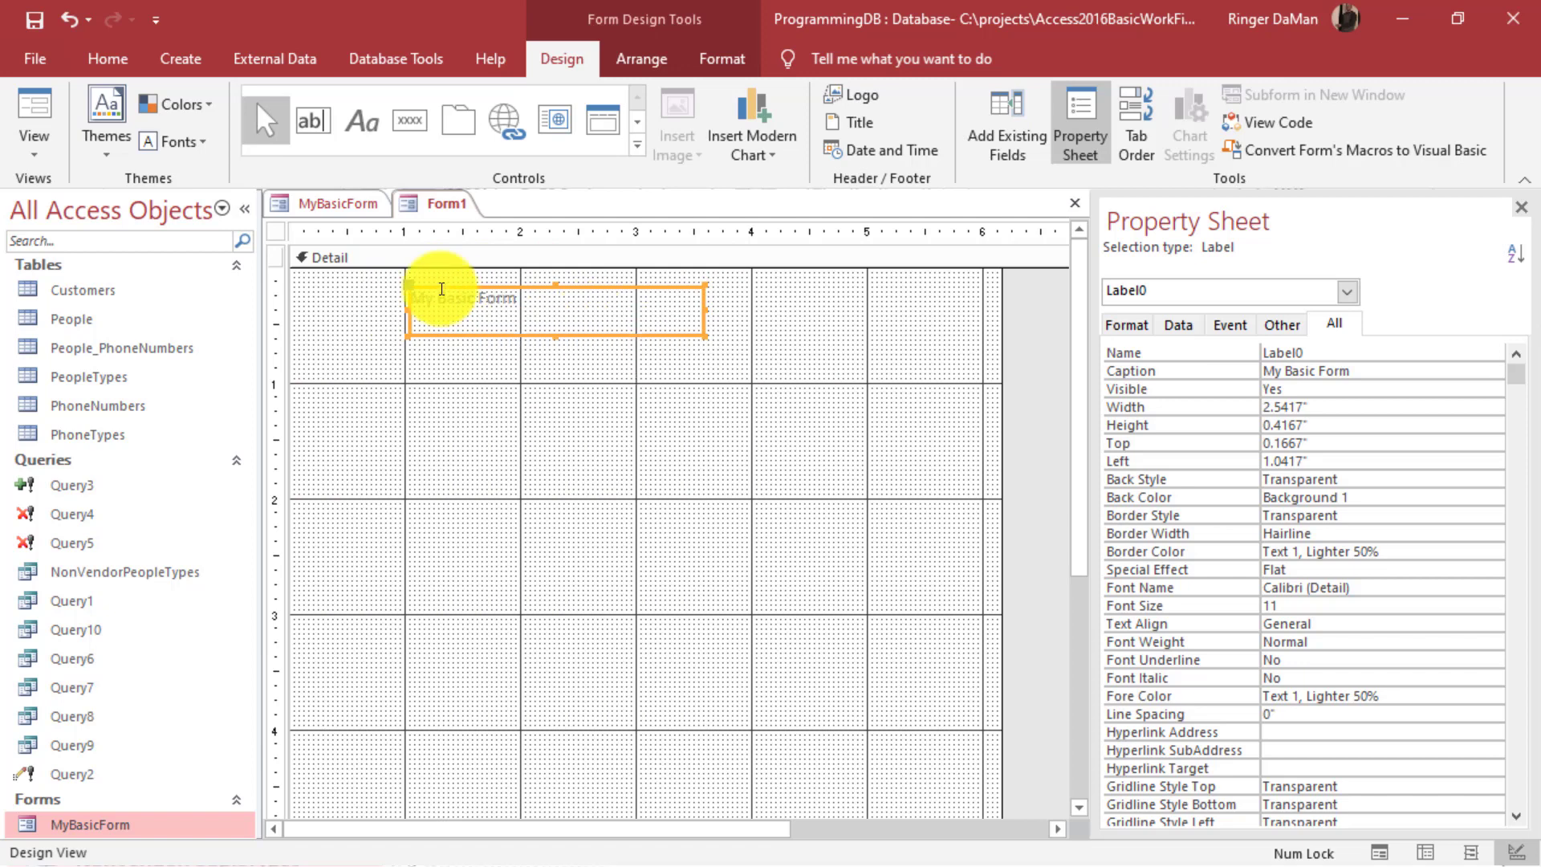
left_click(99, 59)
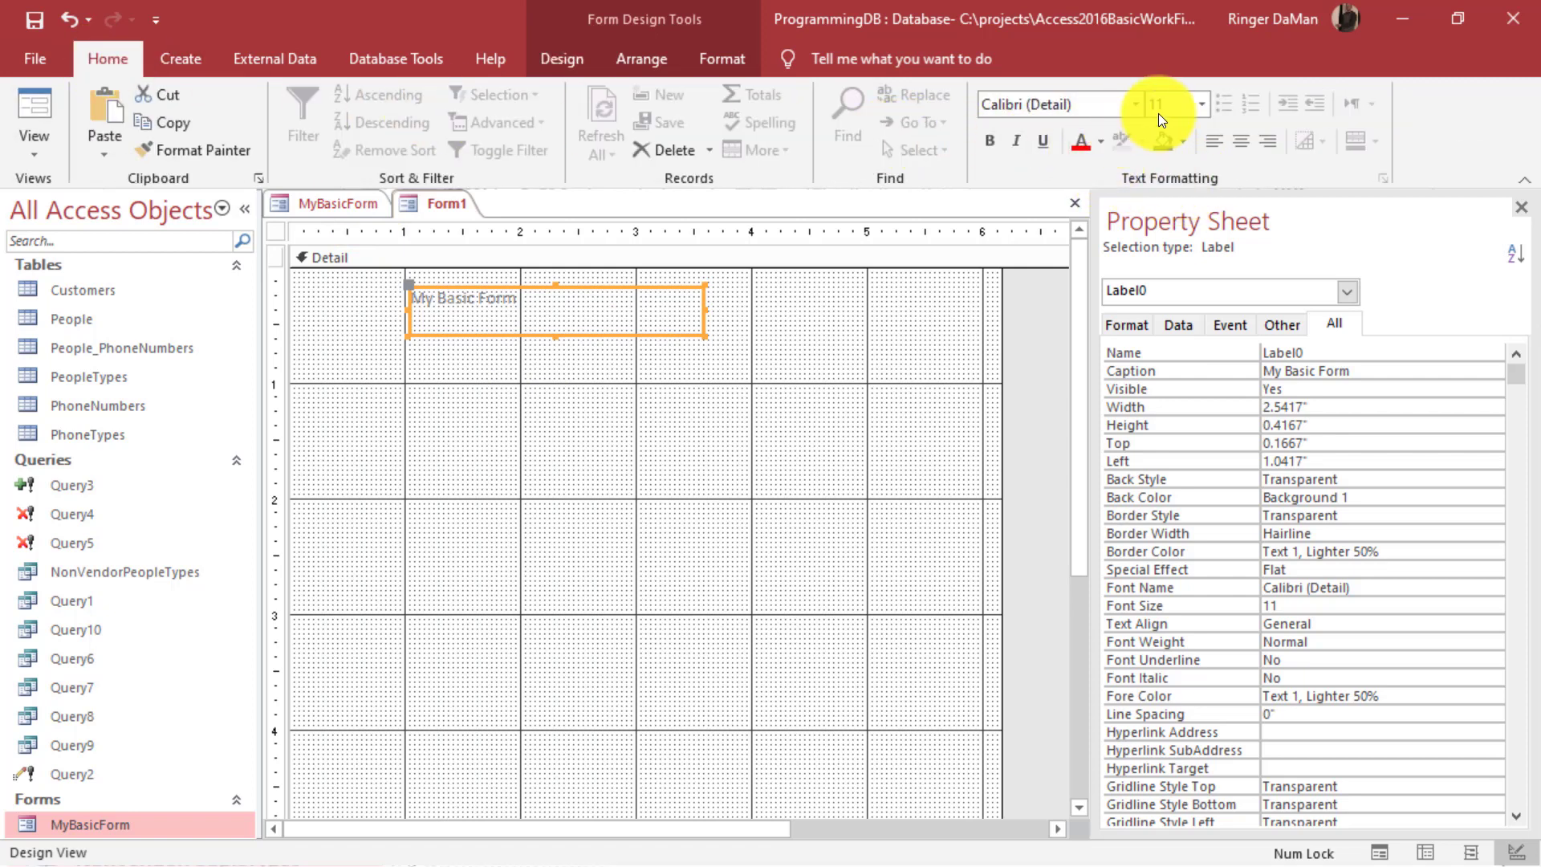
Set the title label's font size to 36 and compare it against MyBasicForm.
left_click(1203, 104)
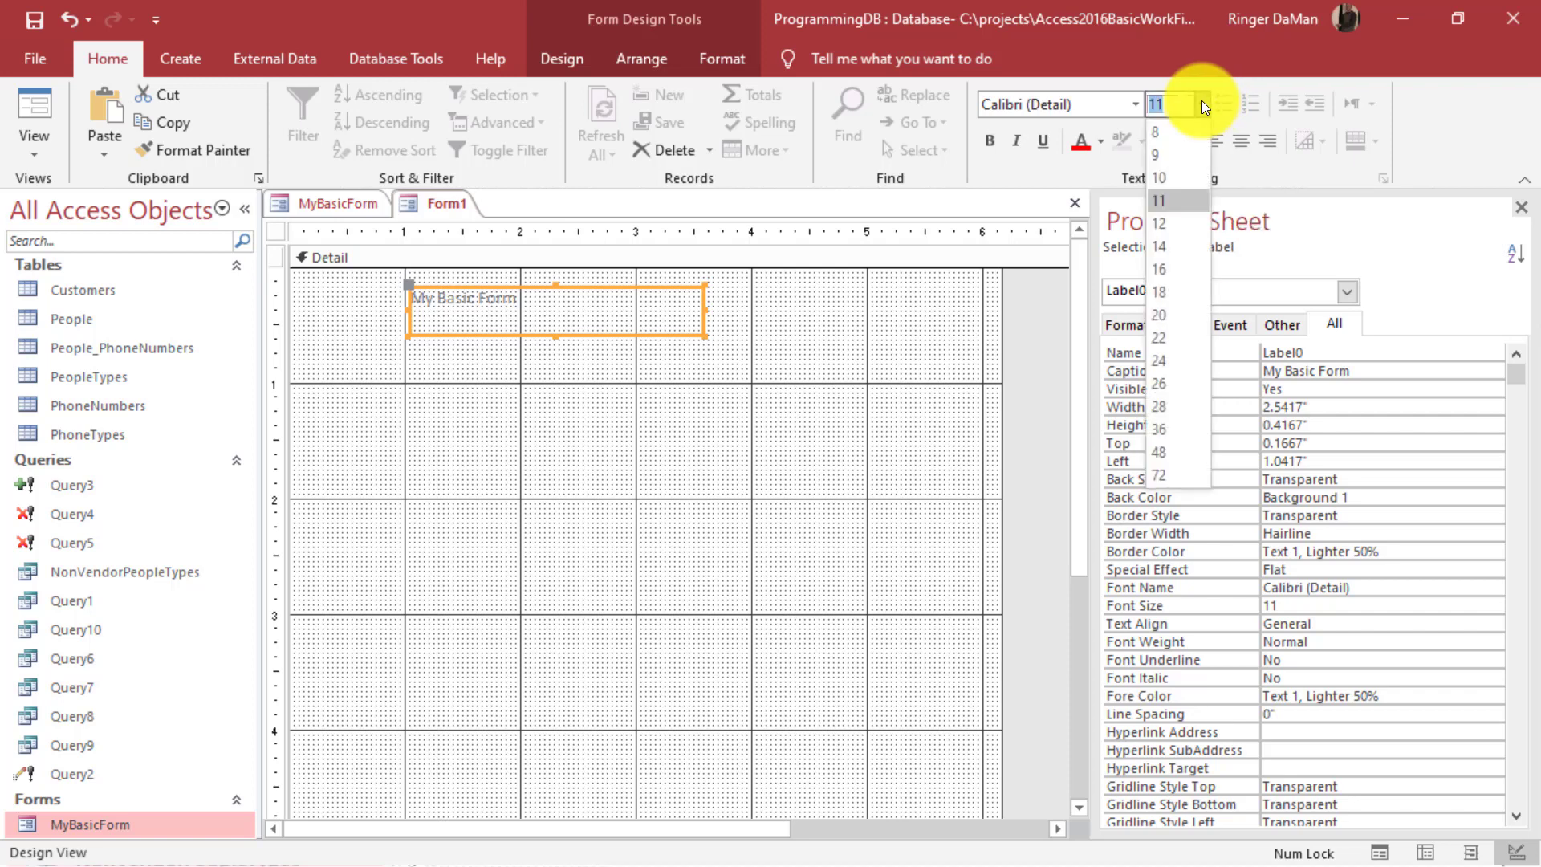
left_click(1168, 427)
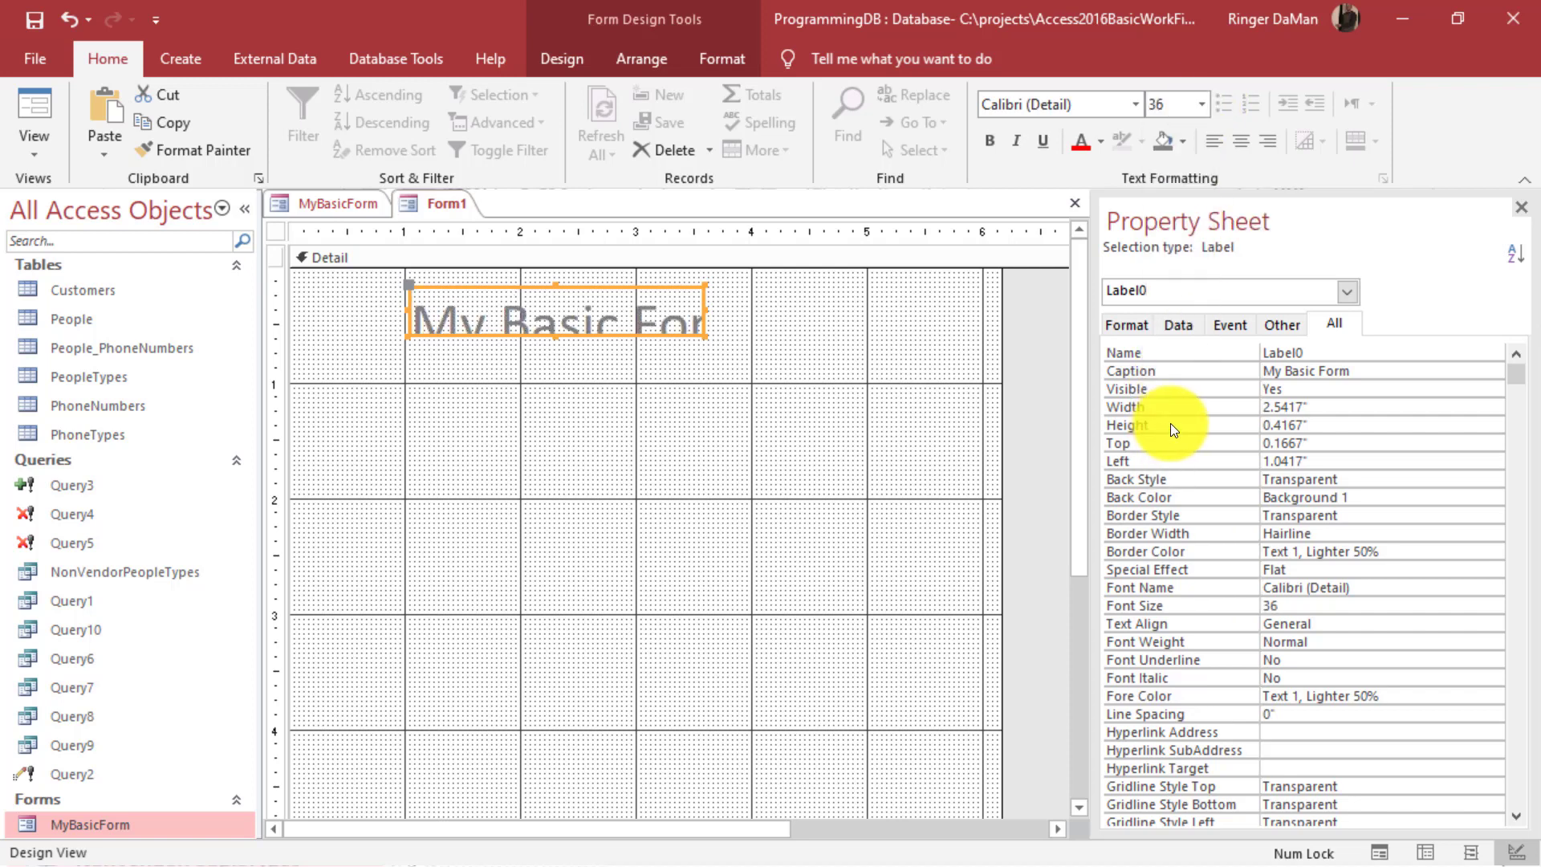
left_click(839, 385)
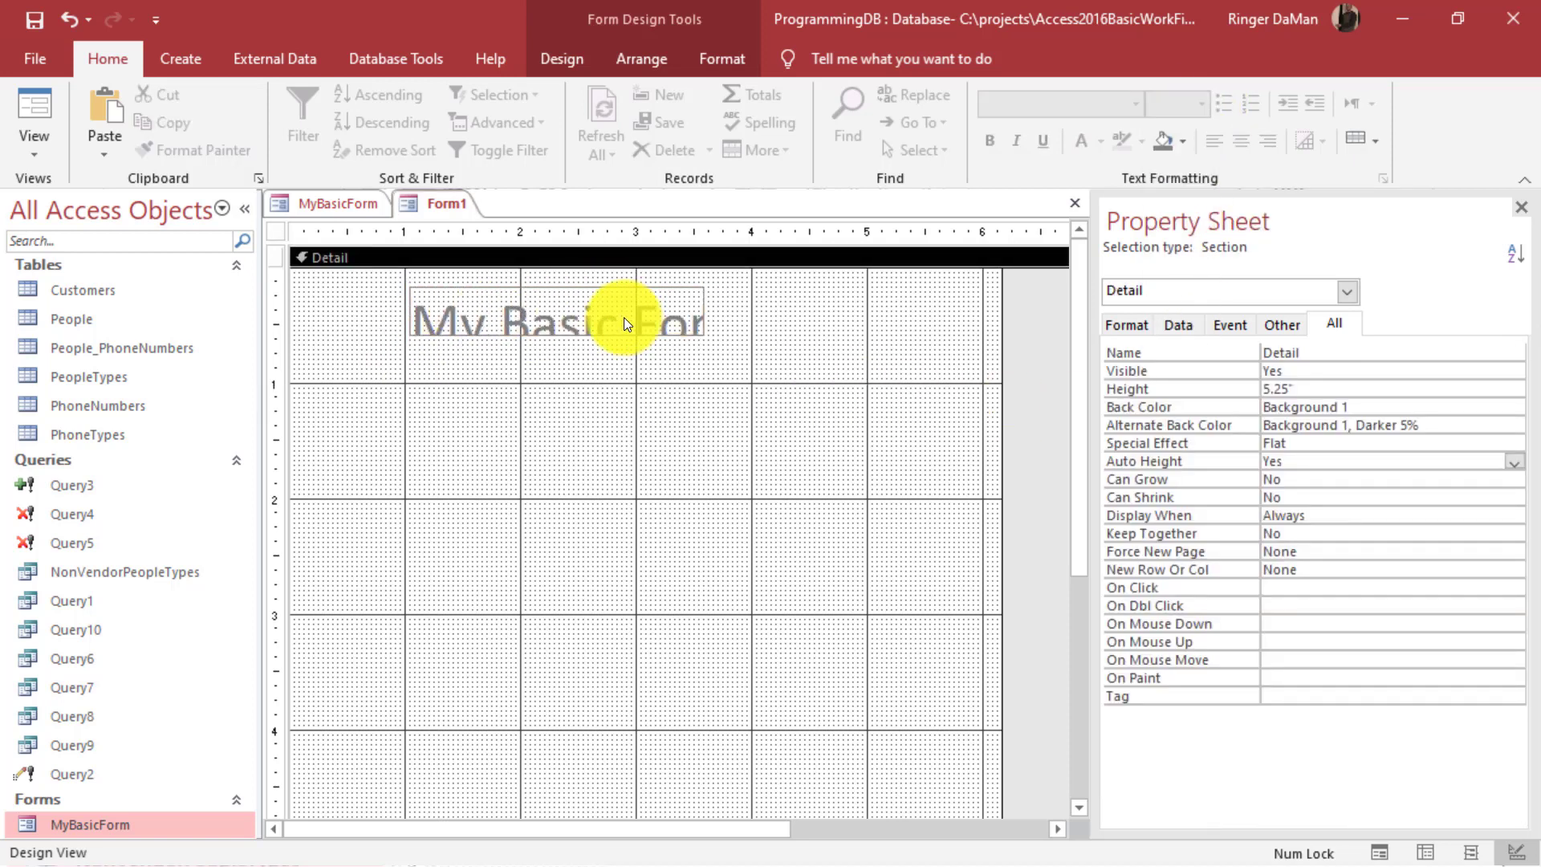
left_click(340, 197)
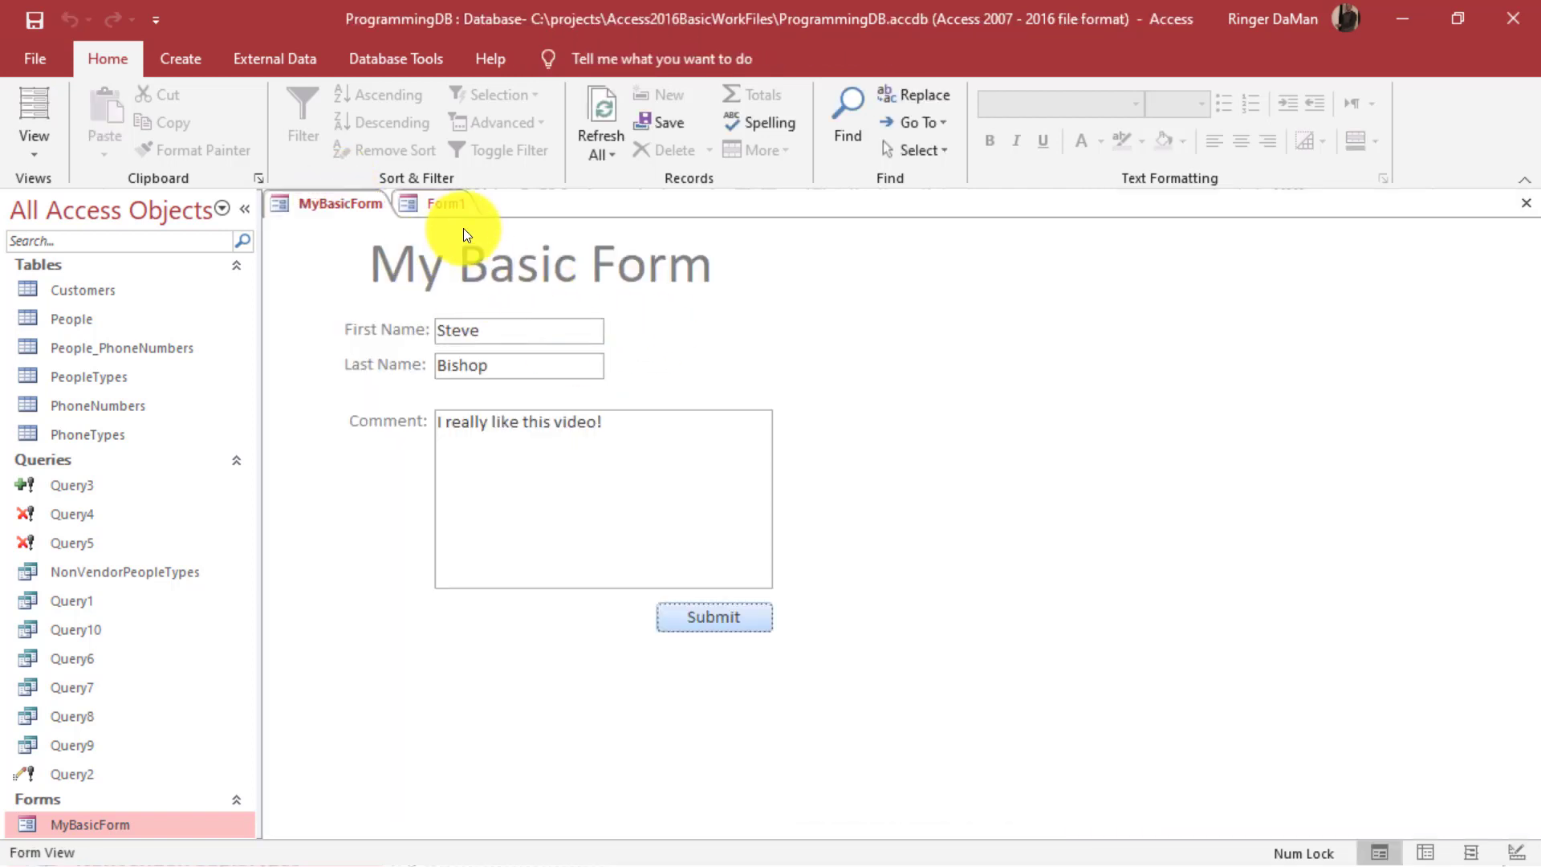
left_click(455, 203)
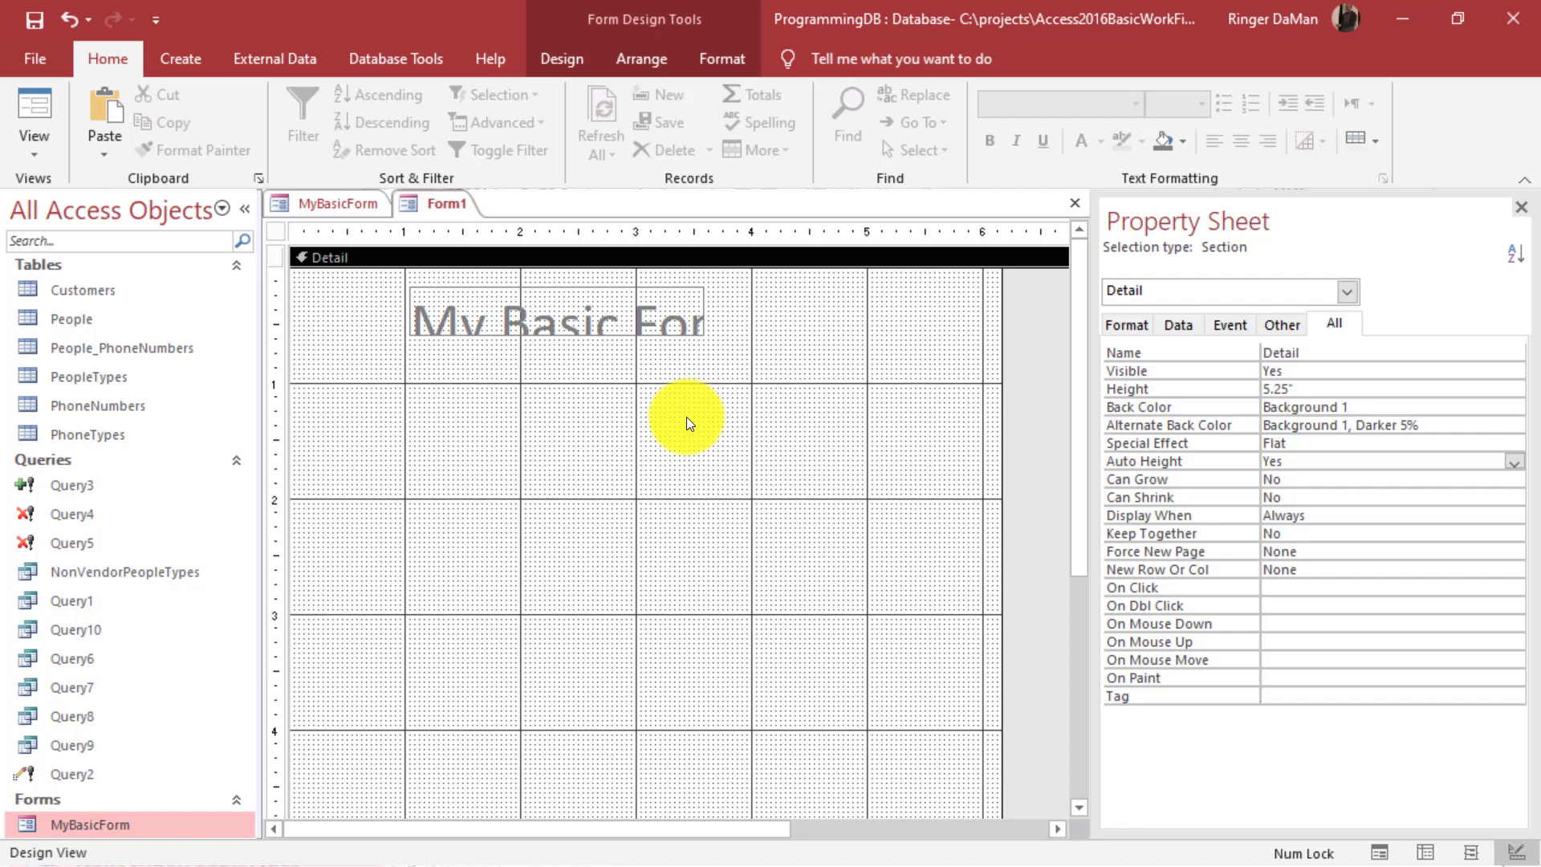
left_click(619, 294)
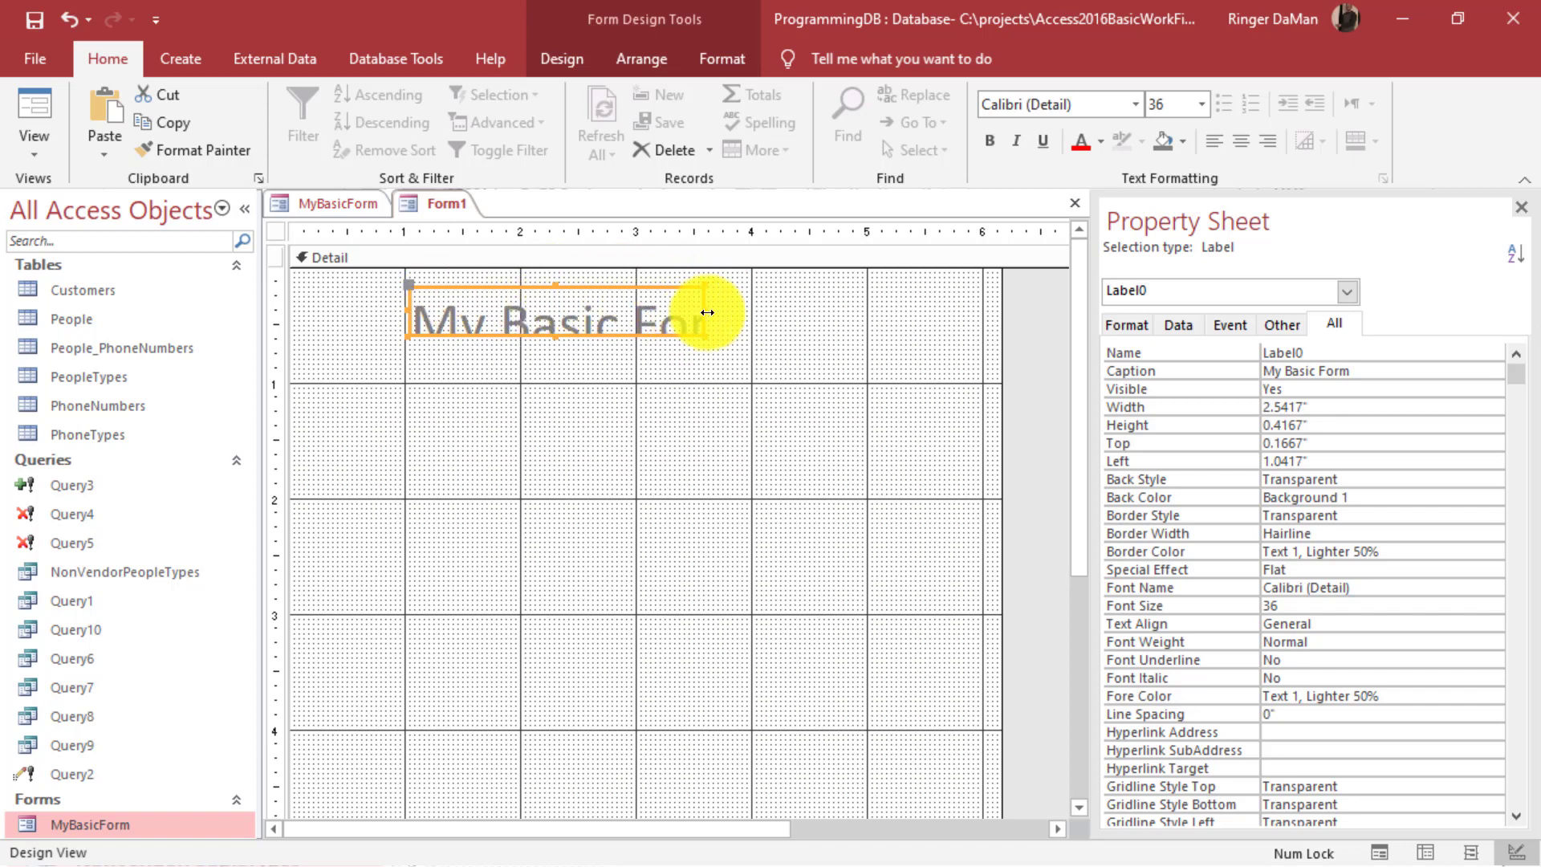
Enlarge the title label to about 2.75 inches wide so the full 36-point text fits.
left_click_drag(701, 309, 746, 317)
left_click_drag(729, 327, 729, 327)
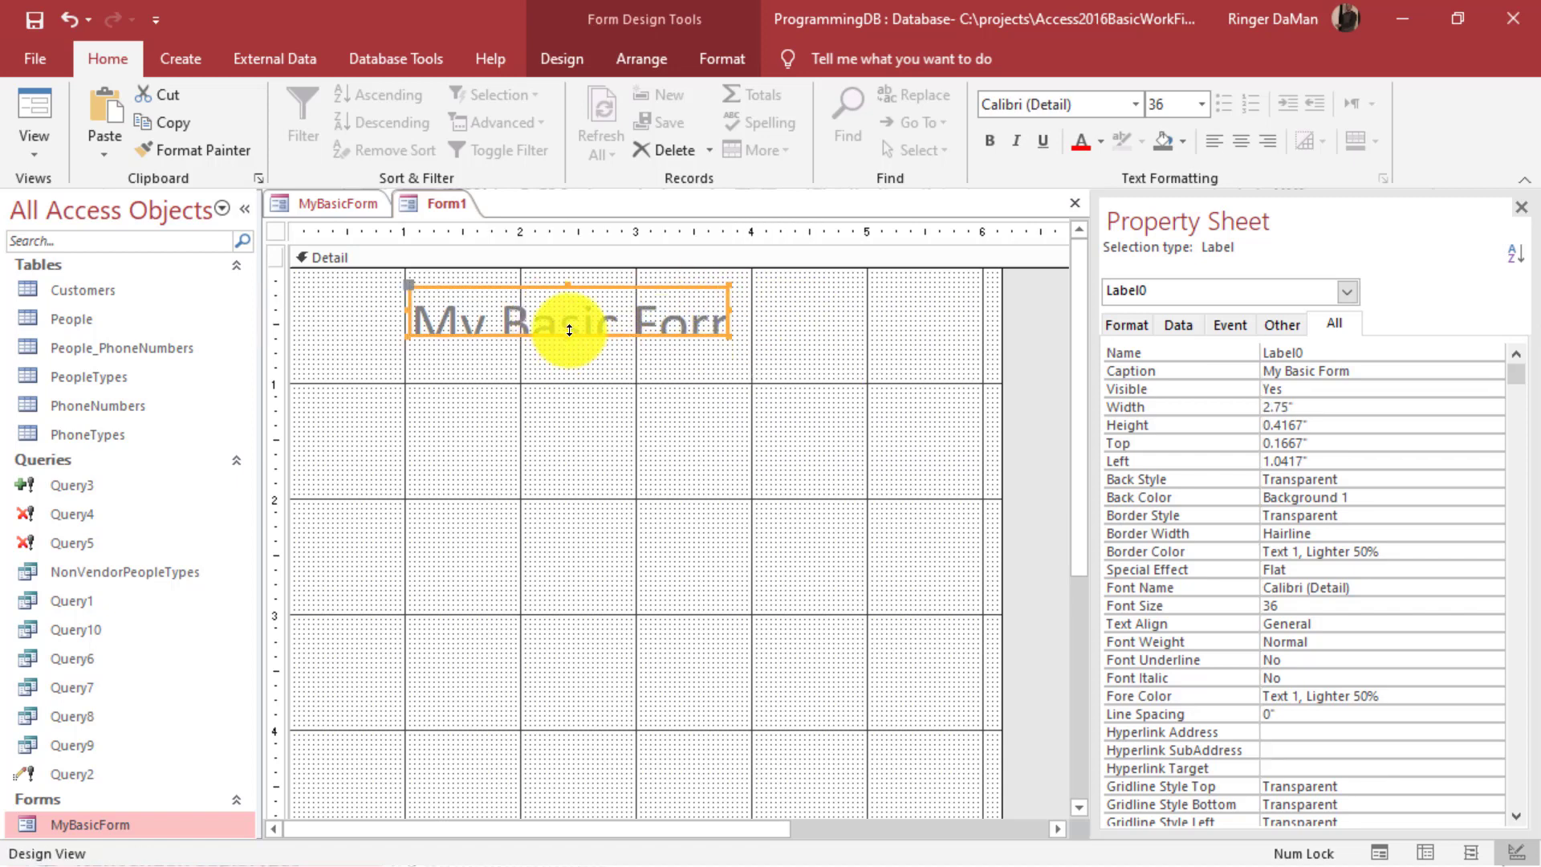
mouse_move(569, 330)
left_mouse_down()
mouse_move(585, 399)
mouse_move(577, 333)
left_mouse_up()
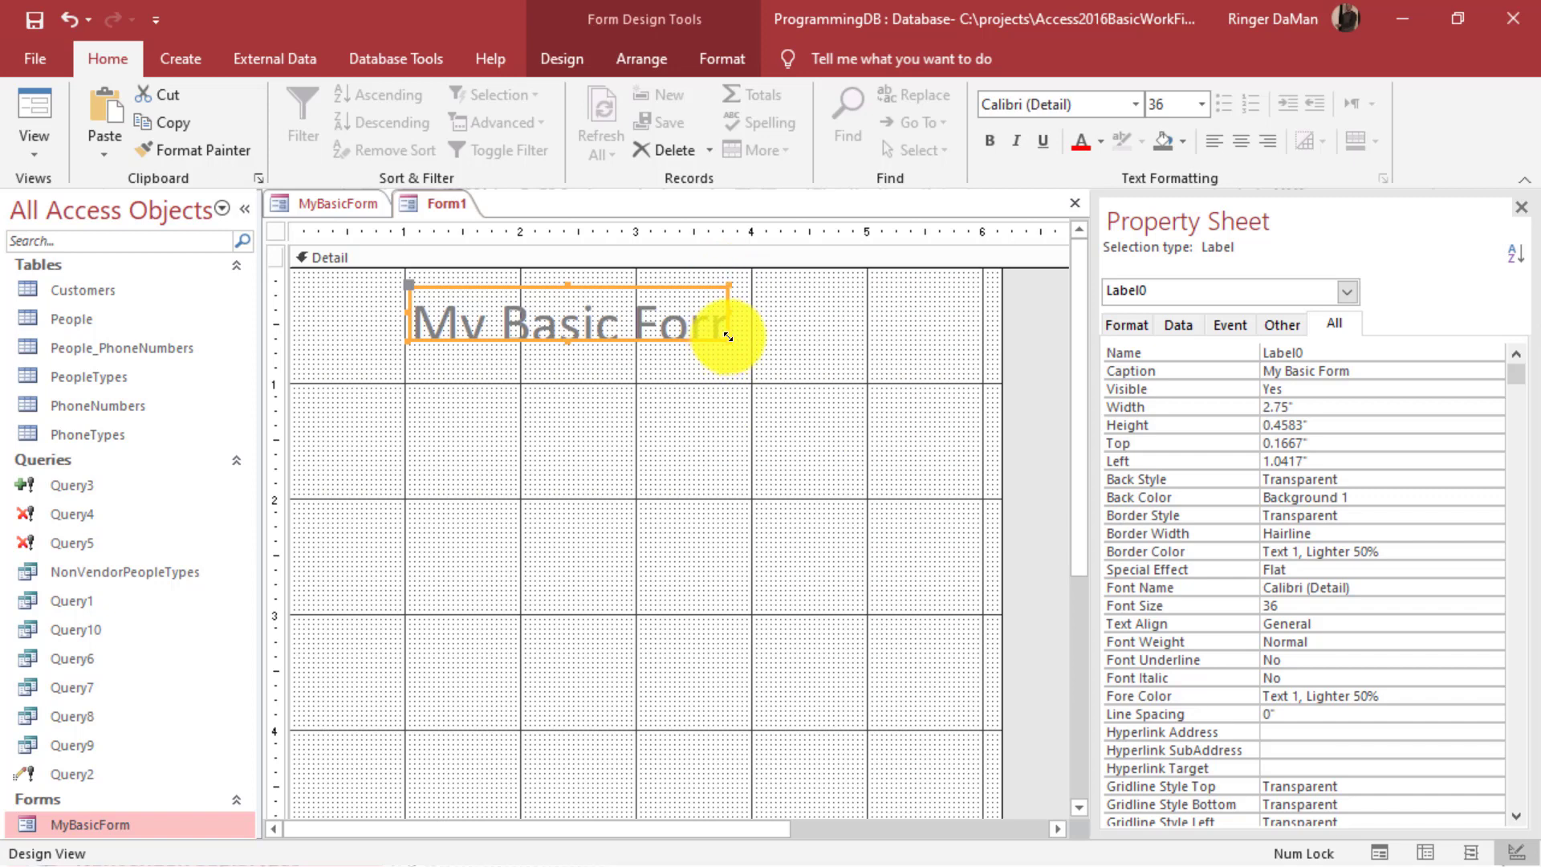
left_click_drag(727, 336, 776, 369)
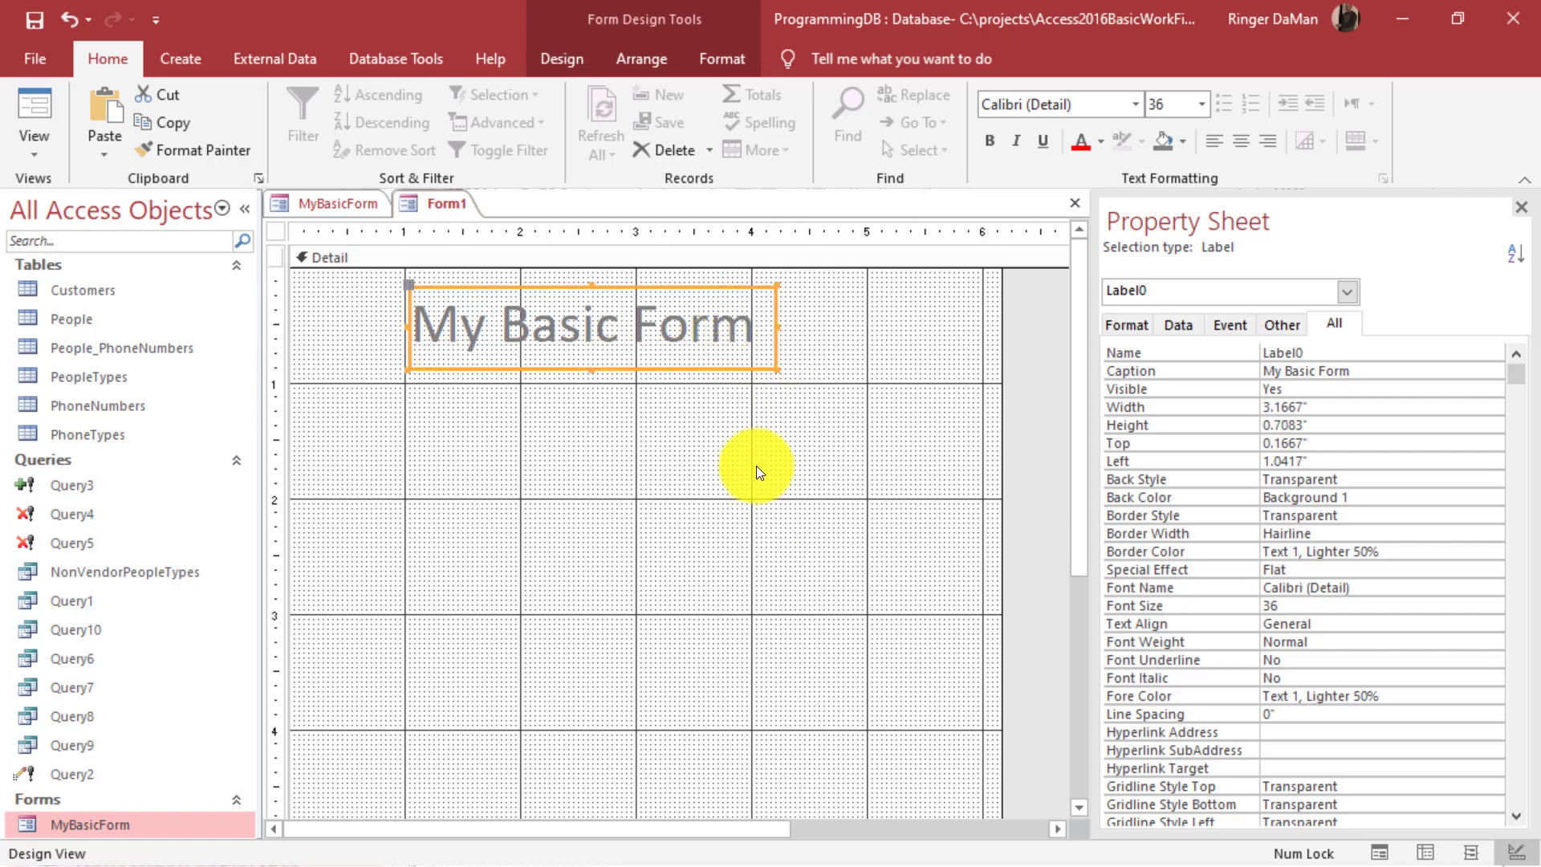
Check the title text, then compare Form1's layout with the original MyBasicForm.
left_click(593, 384)
left_click(604, 345)
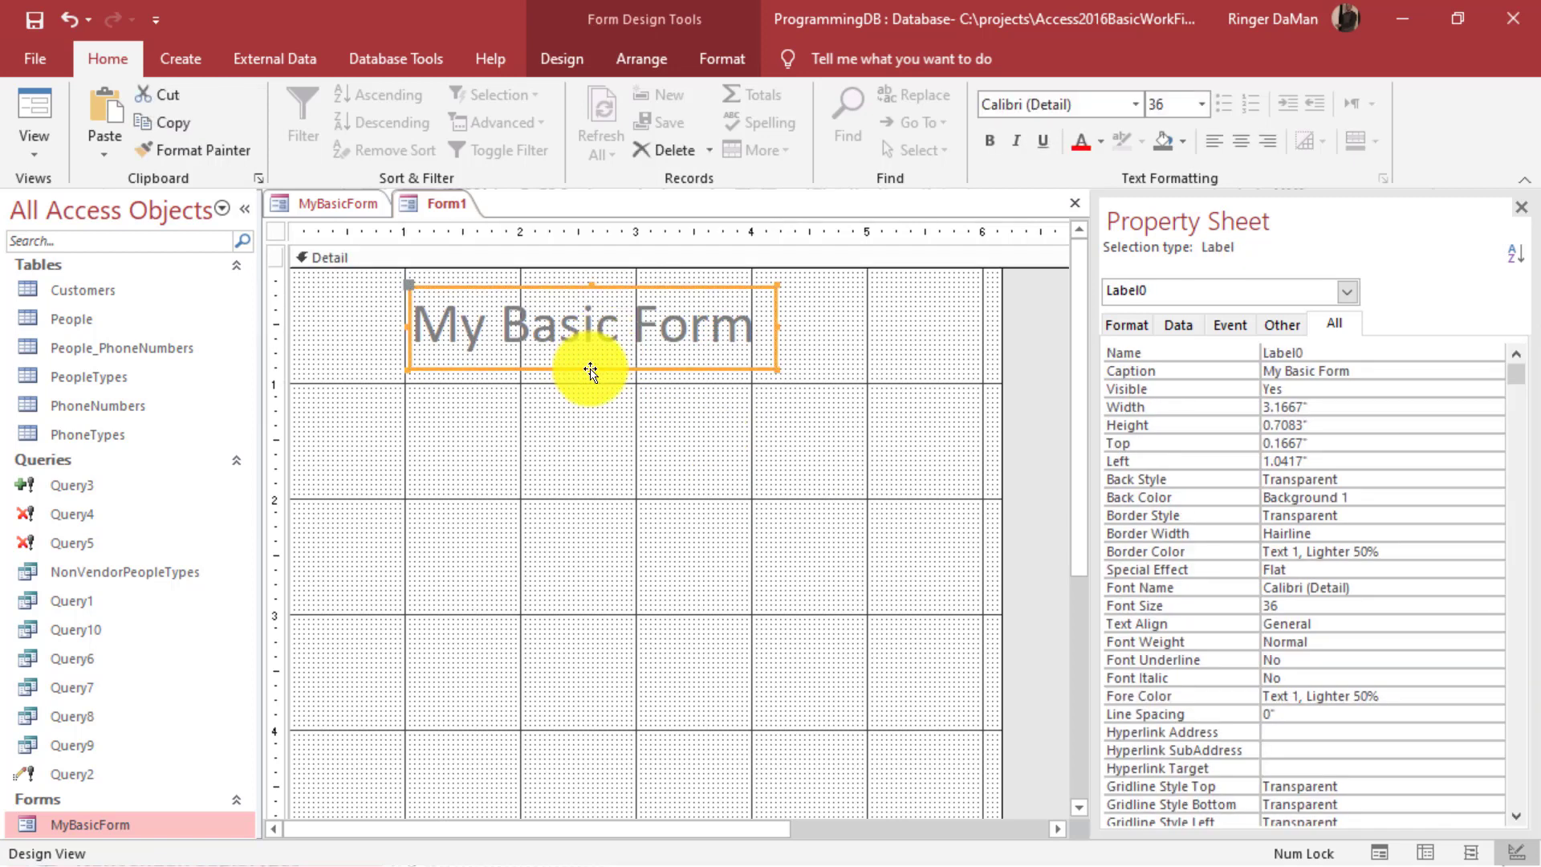
left_click(594, 366)
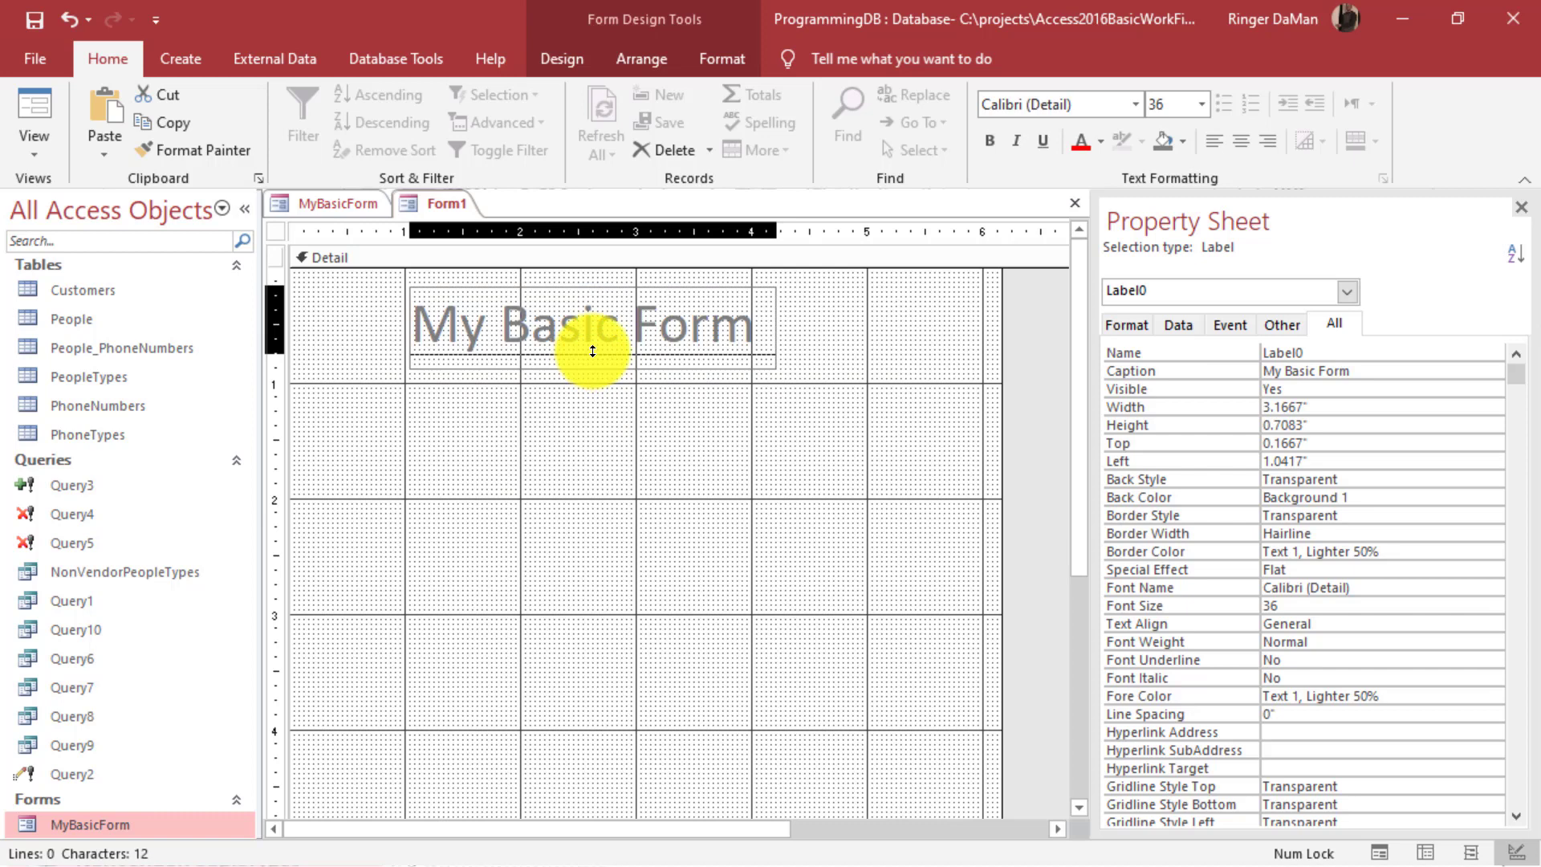
key("Escape")
left_click(815, 374)
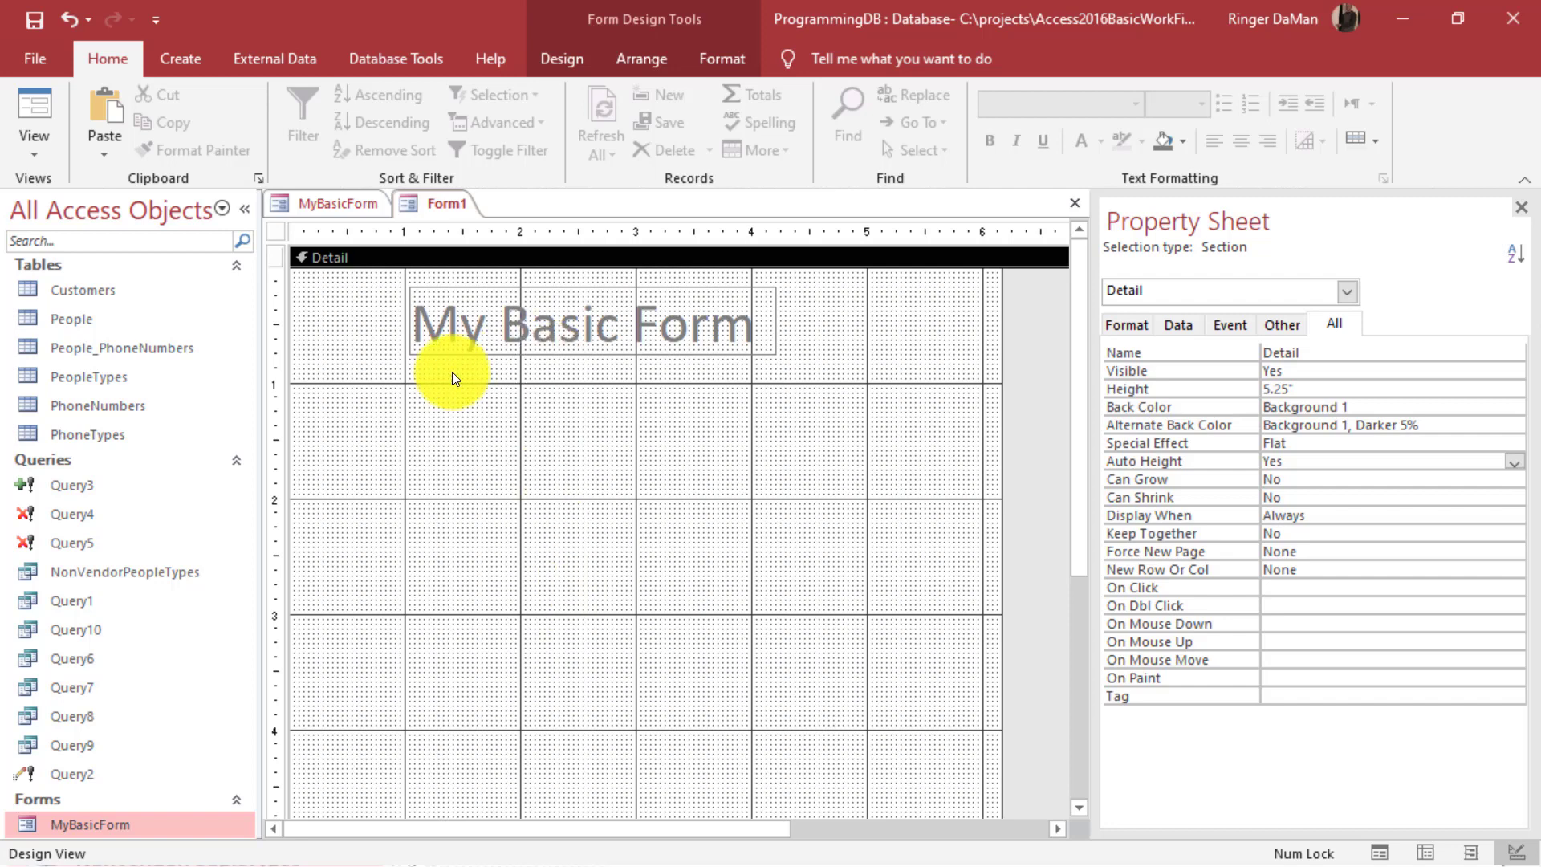
left_click(325, 203)
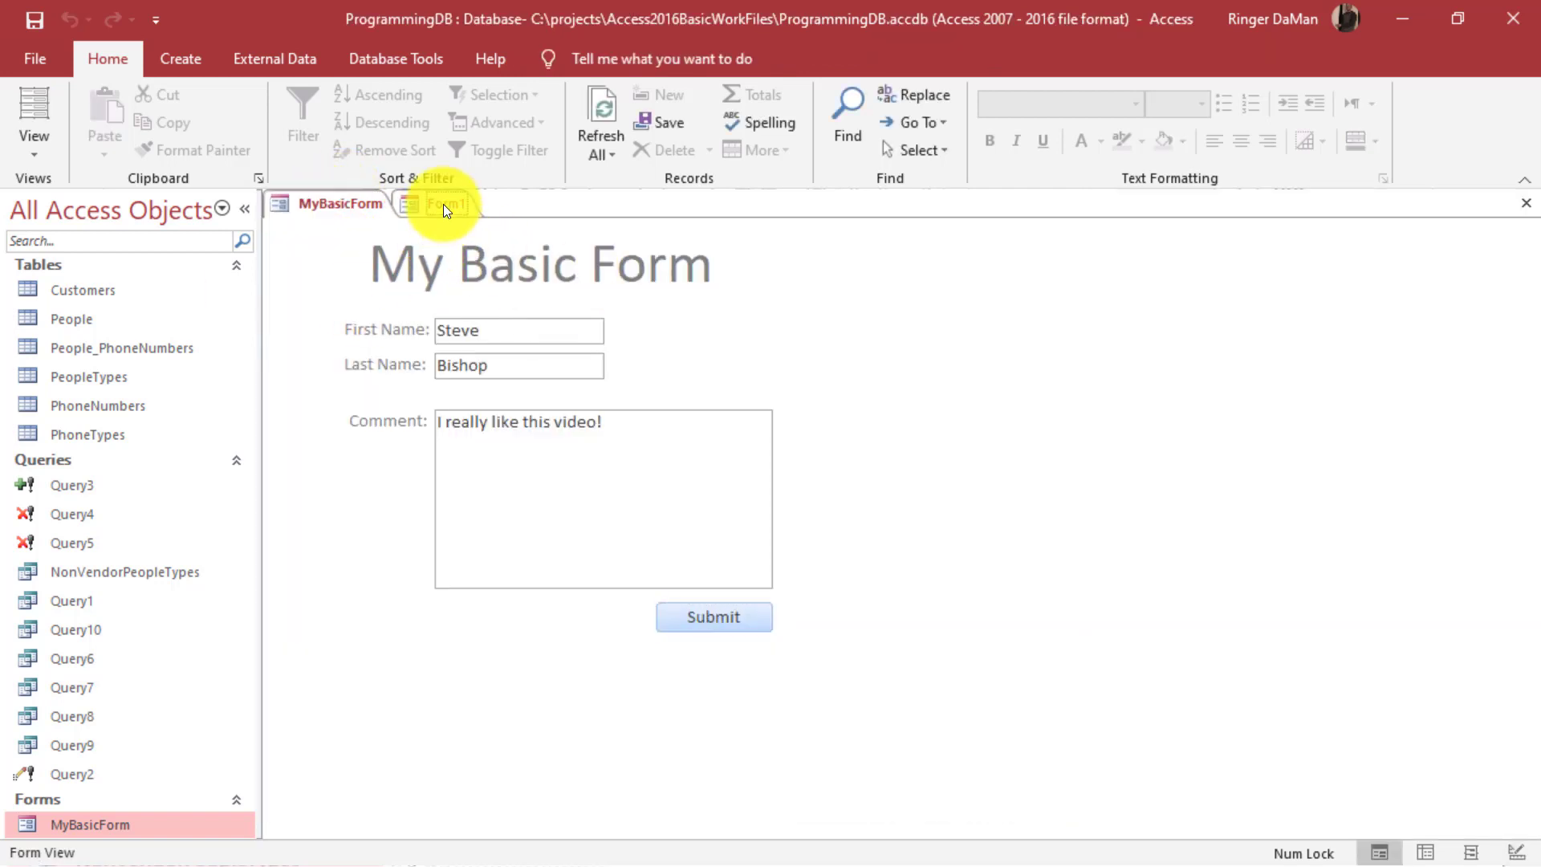
left_click(443, 204)
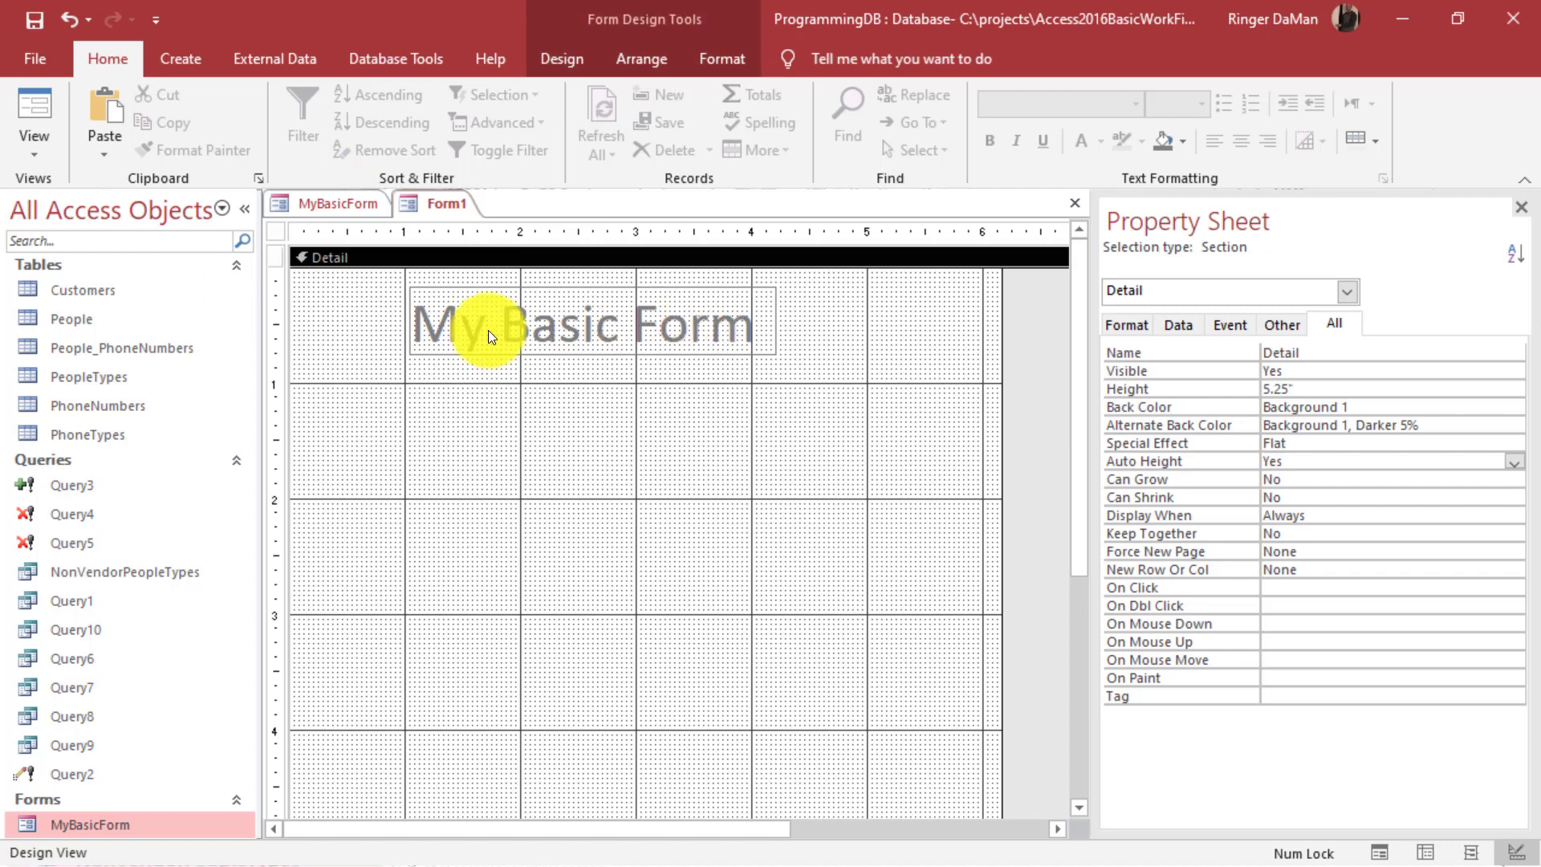
Move the title to about 1.33" from the left and 0.33" from the top, matching MyBasicForm.
left_click(591, 294)
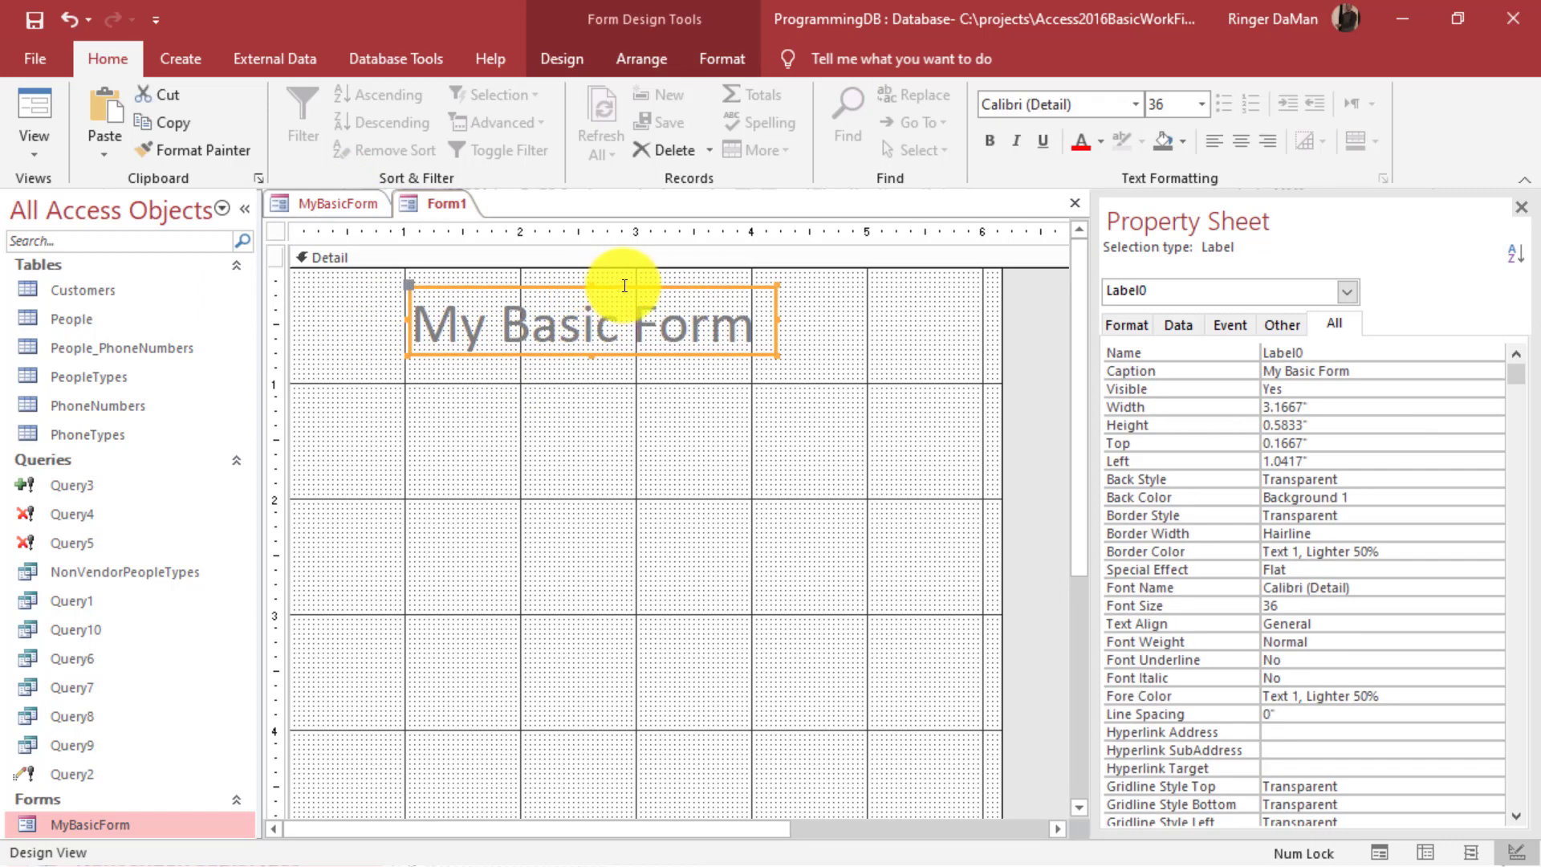
mouse_move(624, 286)
left_mouse_down()
mouse_move(681, 296)
mouse_move(613, 295)
mouse_move(698, 303)
mouse_move(603, 286)
mouse_move(608, 298)
left_mouse_up()
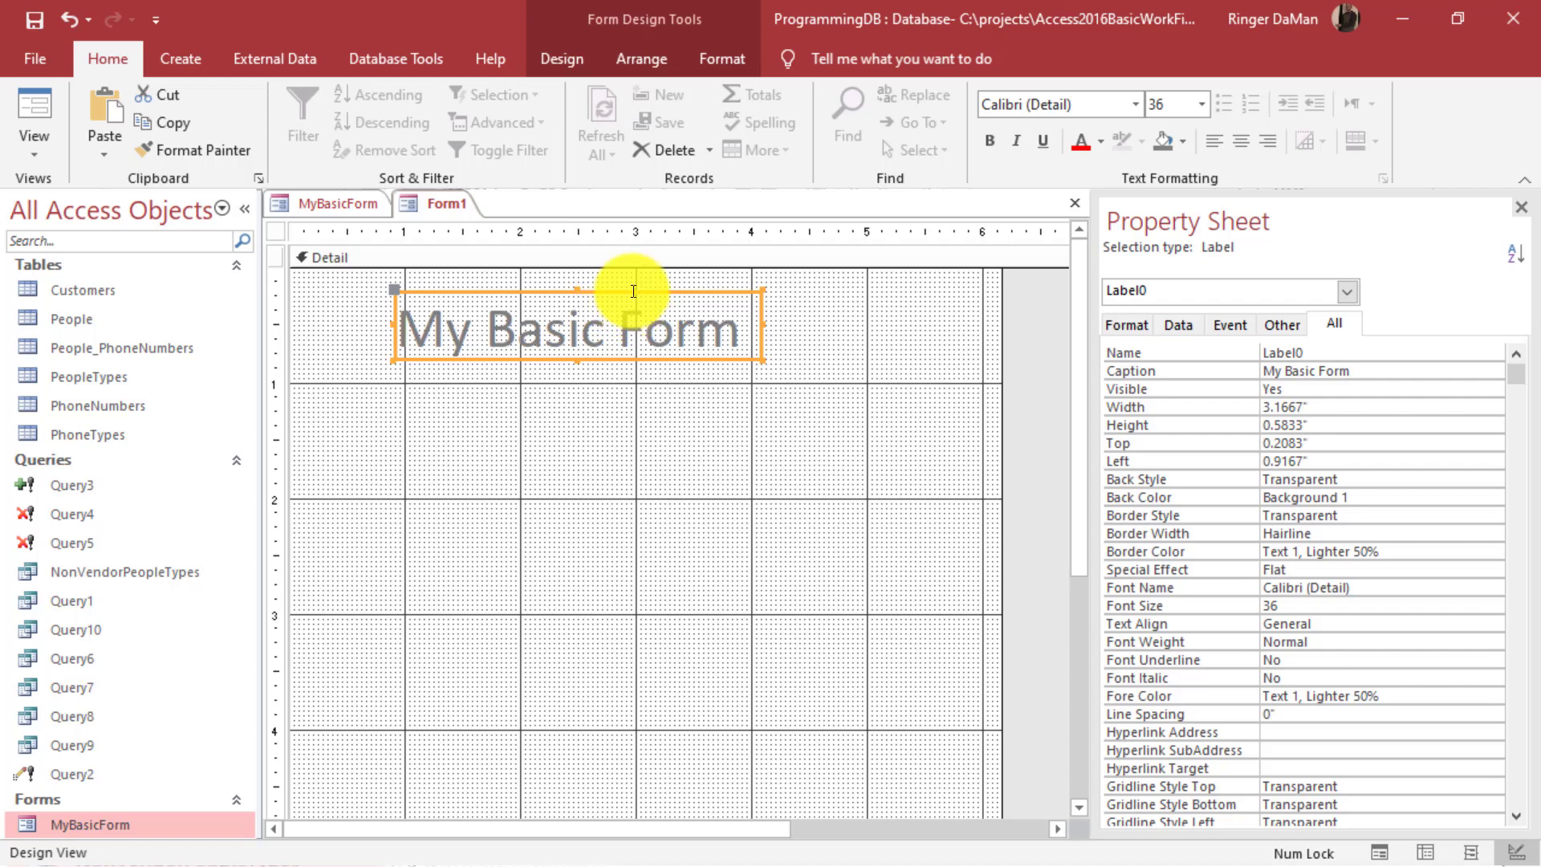
left_click_drag(633, 291, 681, 311)
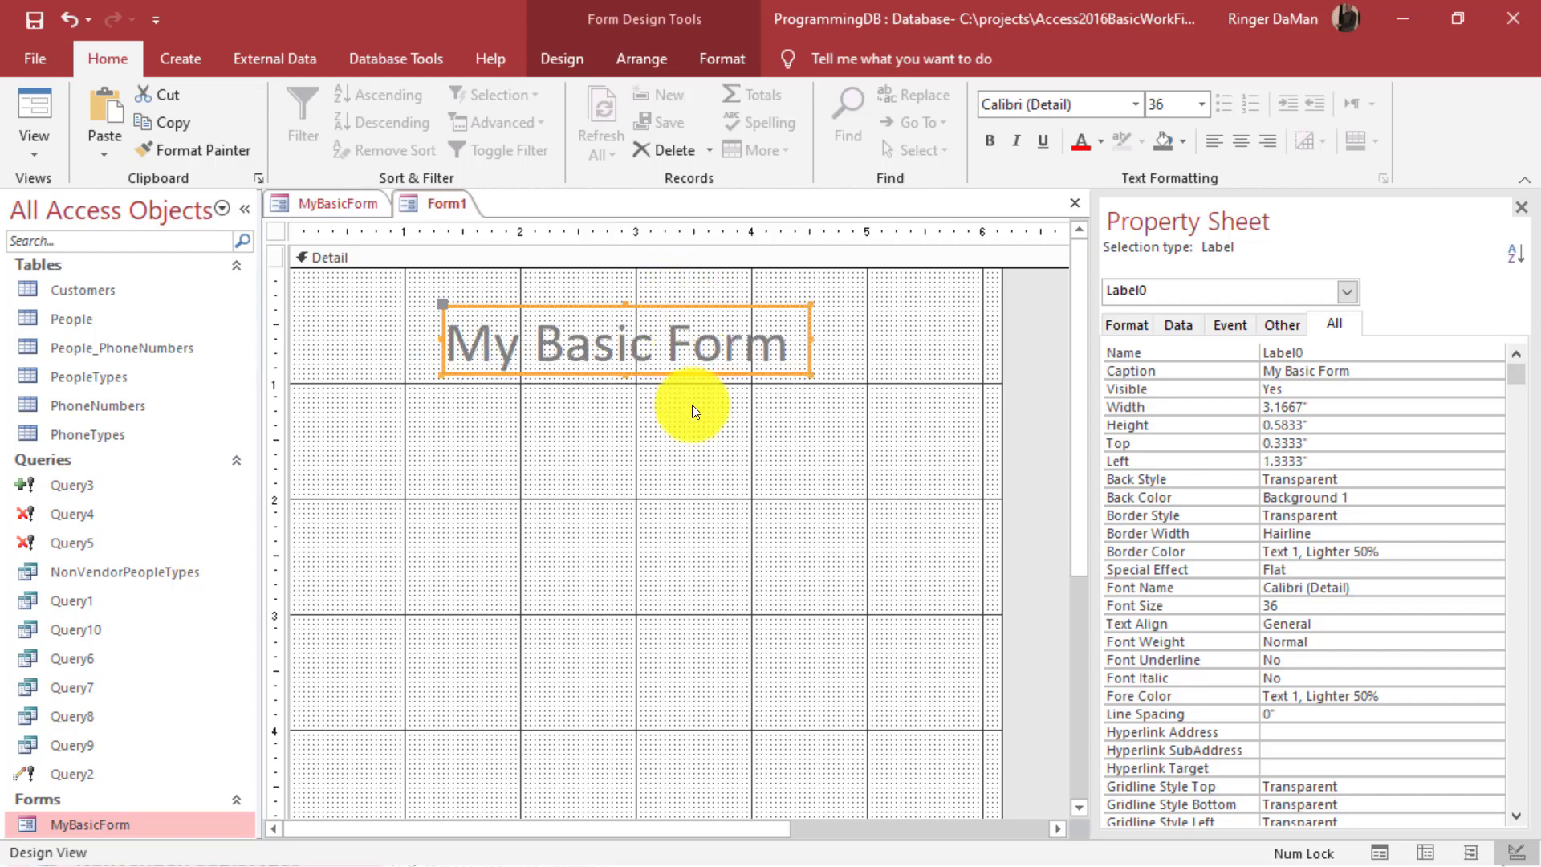
left_click(666, 484)
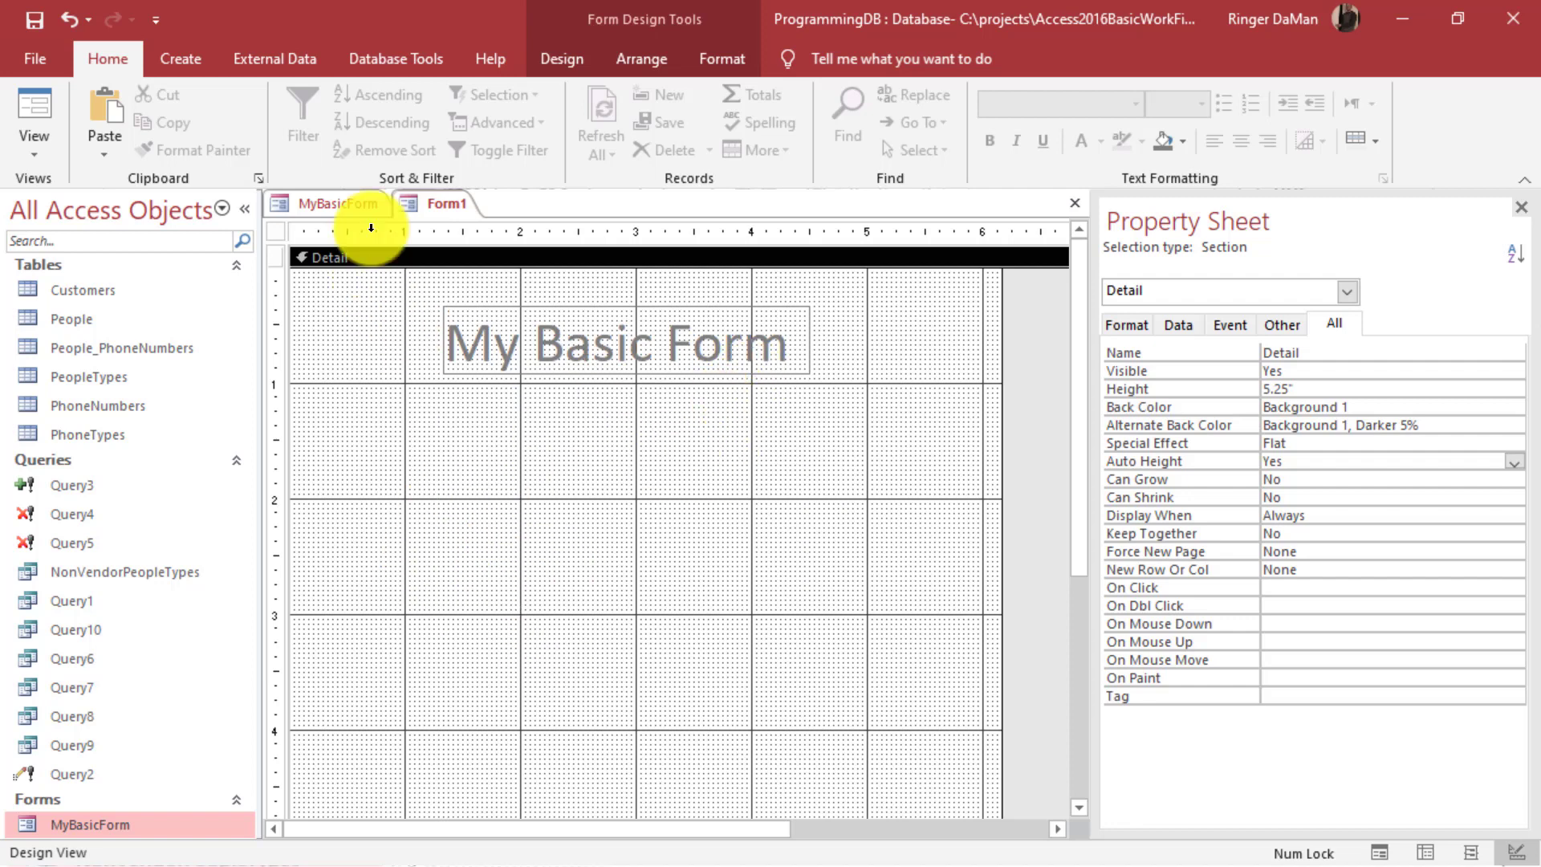
left_click(340, 205)
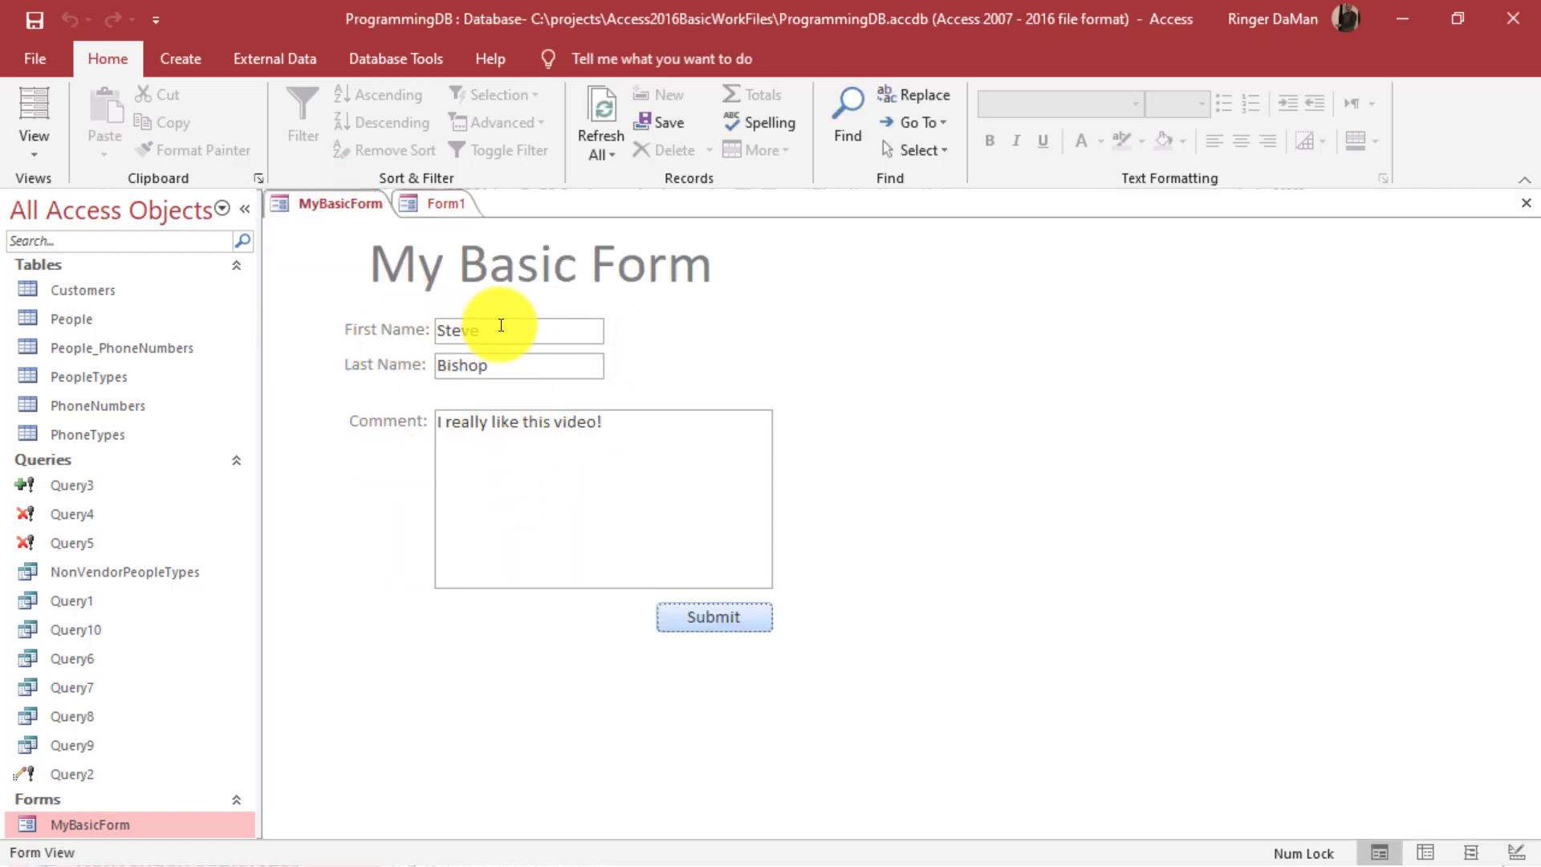
left_click(449, 201)
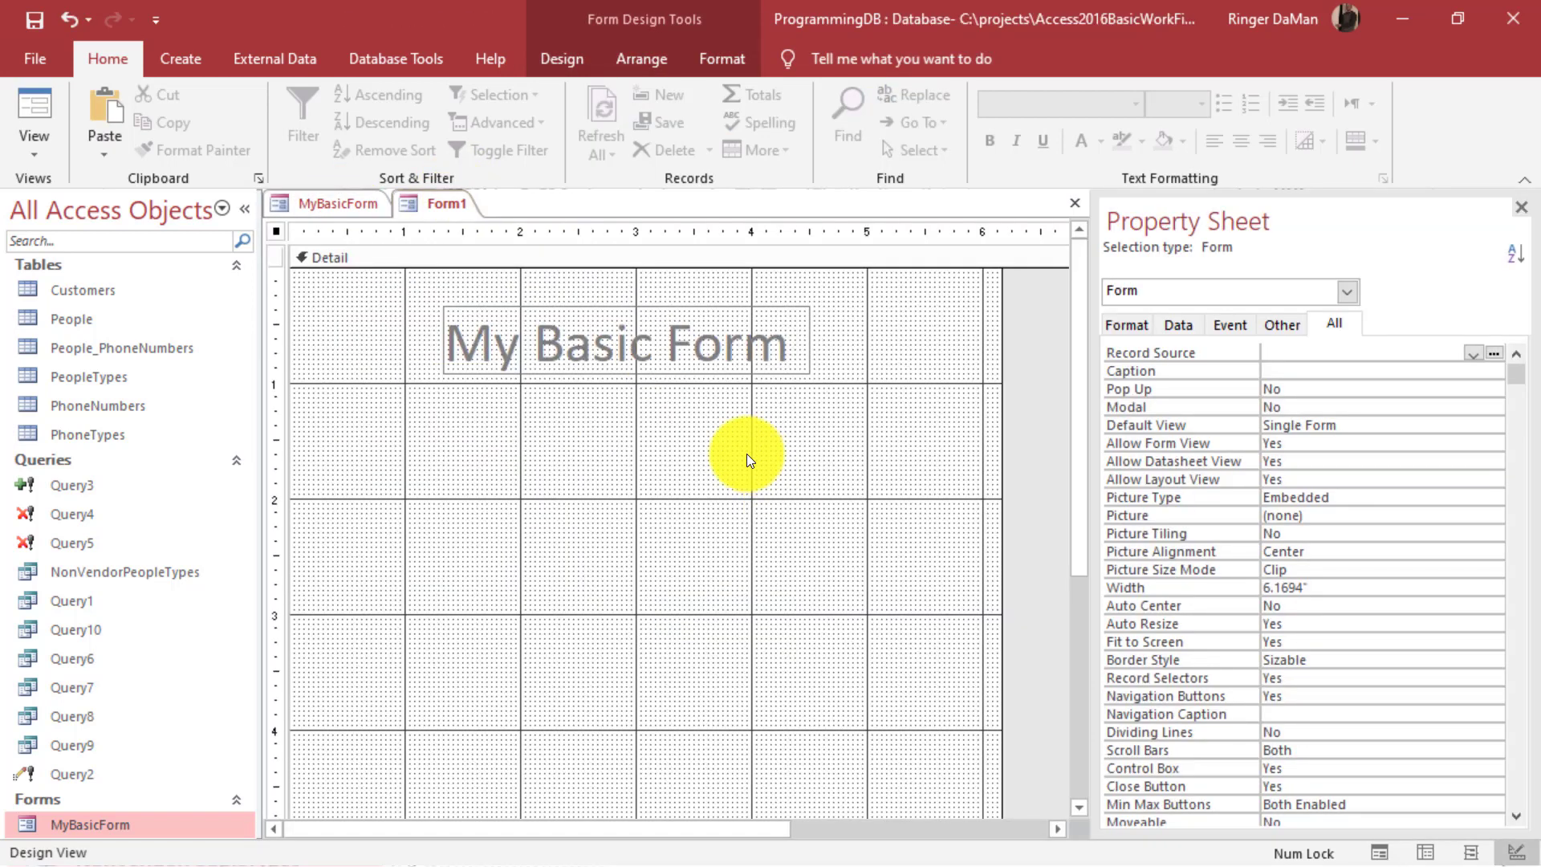
left_click(564, 56)
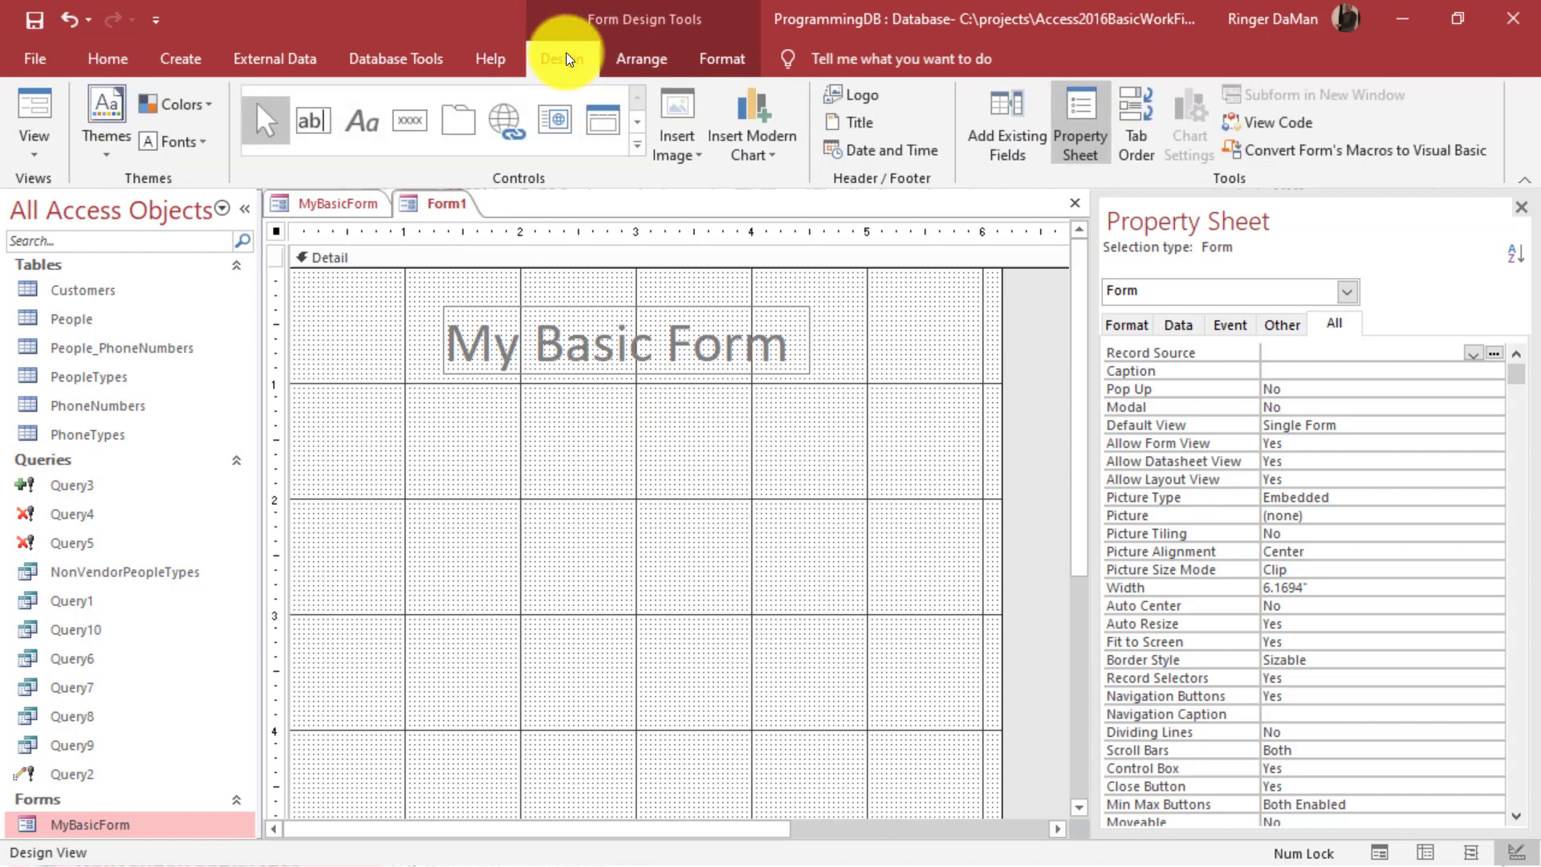
Place an unbound Text1 text box with its label below the title.
left_click(323, 121)
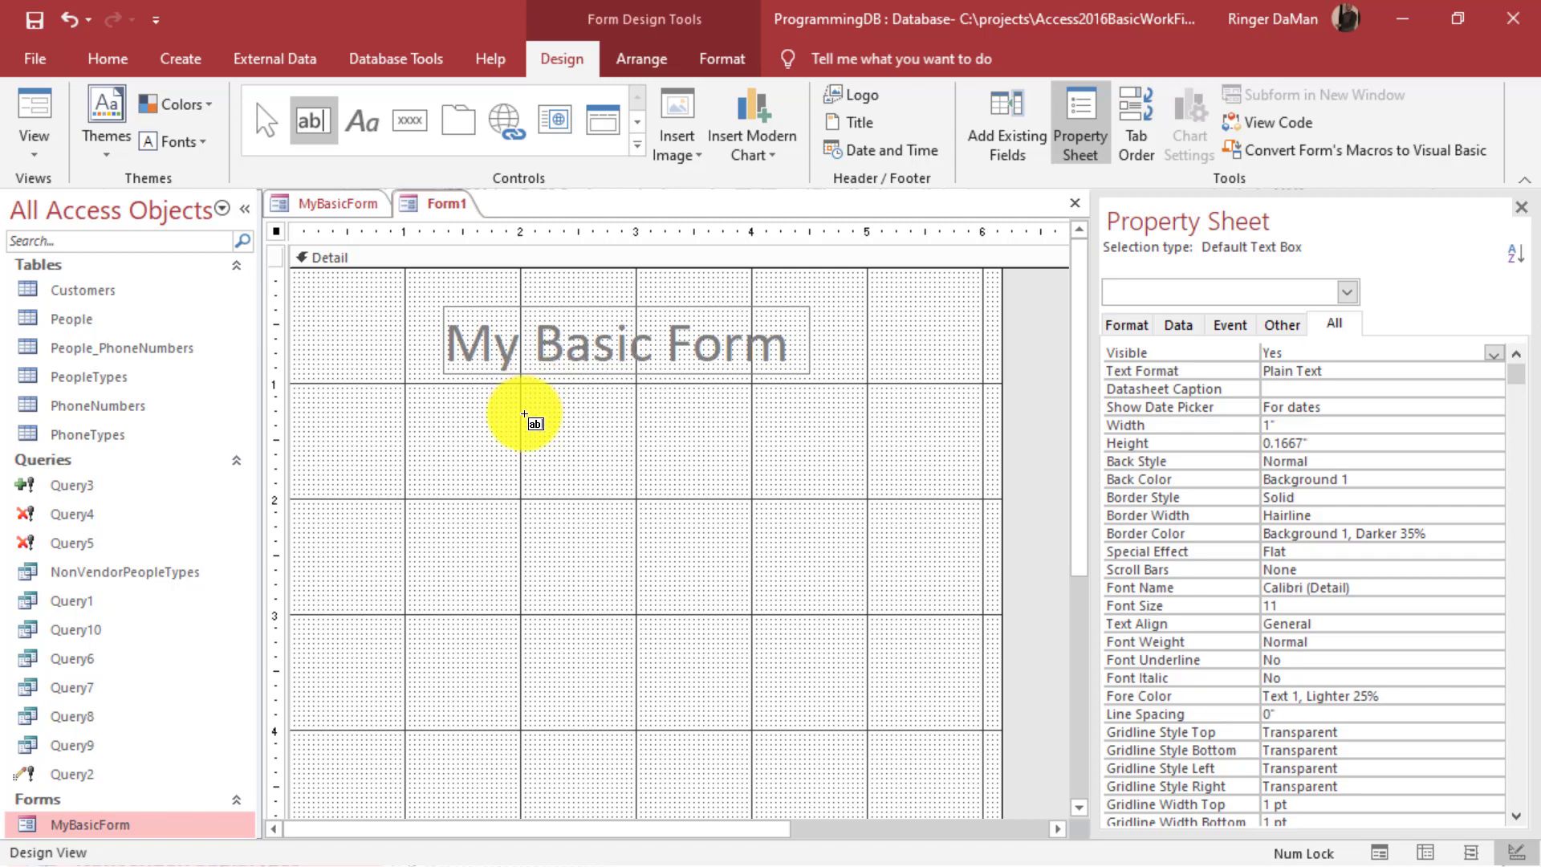
left_click(525, 414)
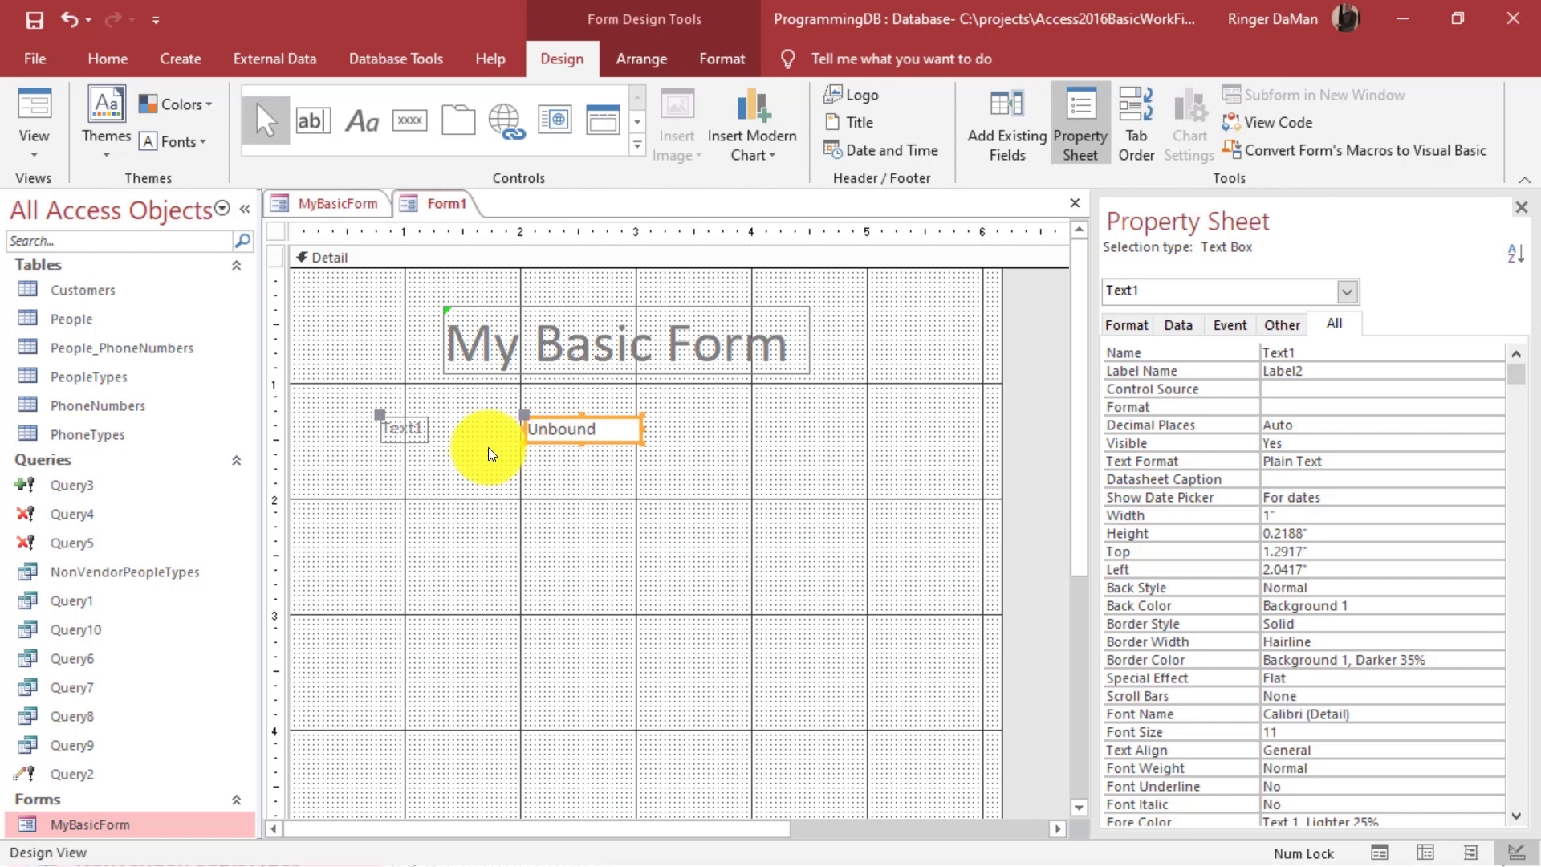
Select the Text1 label and text box, then view MyBasicForm's First and Last Name fields.
left_click(409, 439)
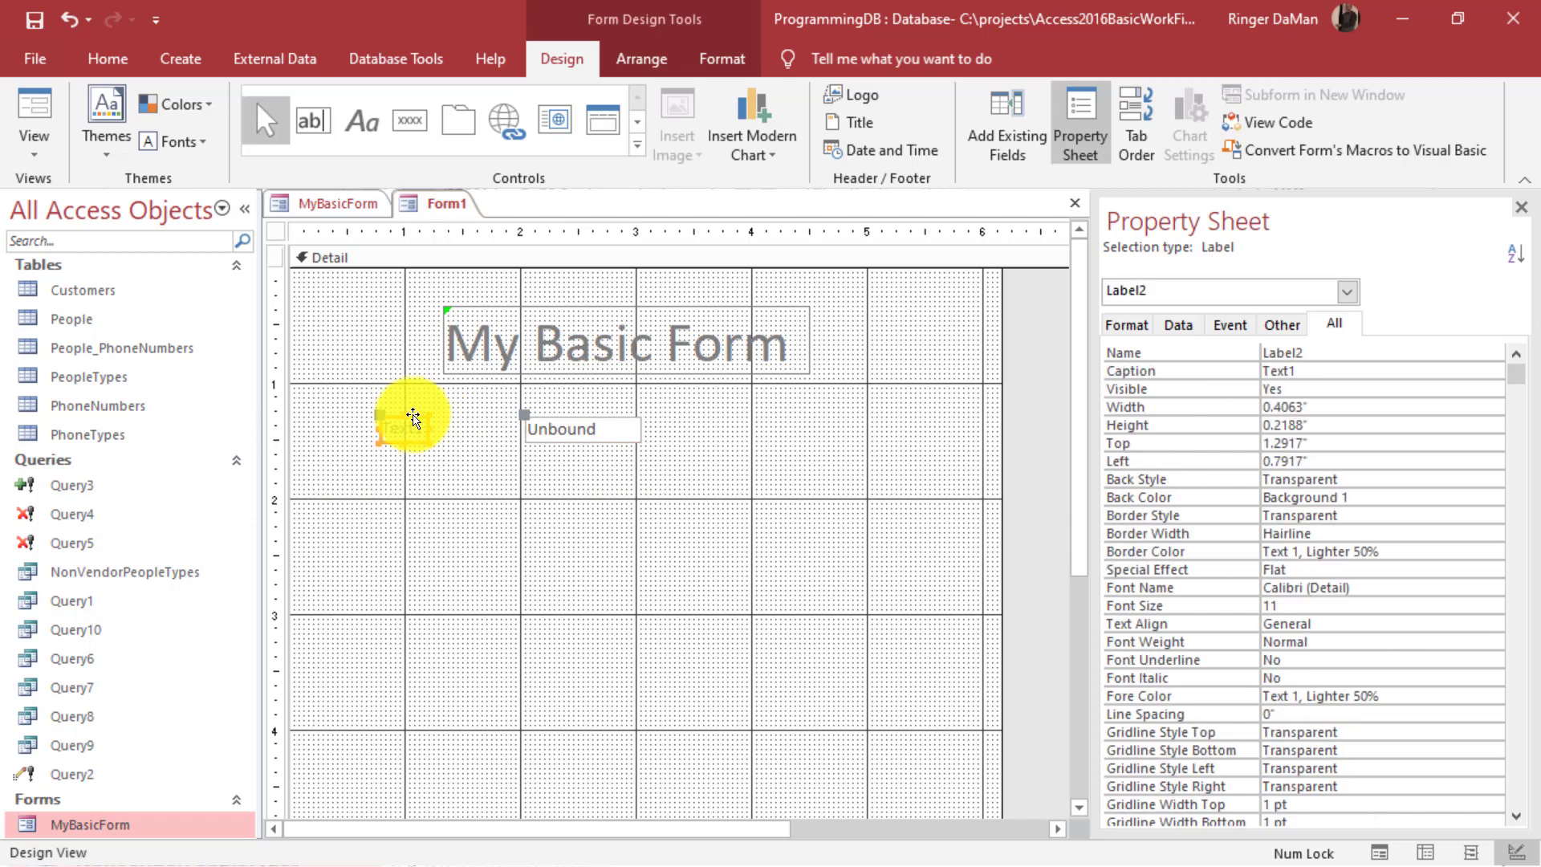
left_click(474, 459)
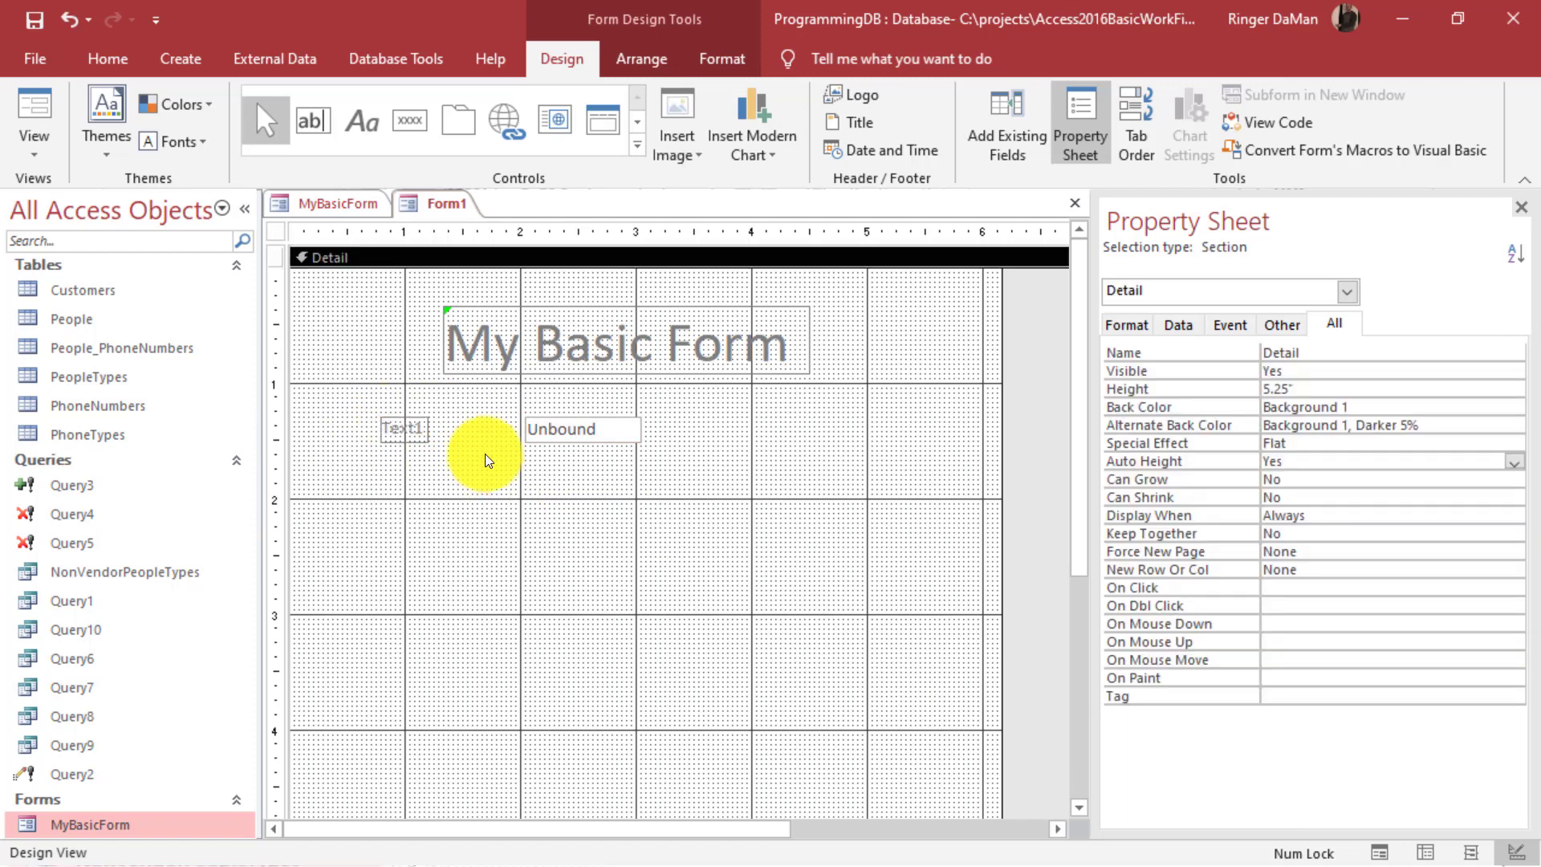
left_click(592, 436)
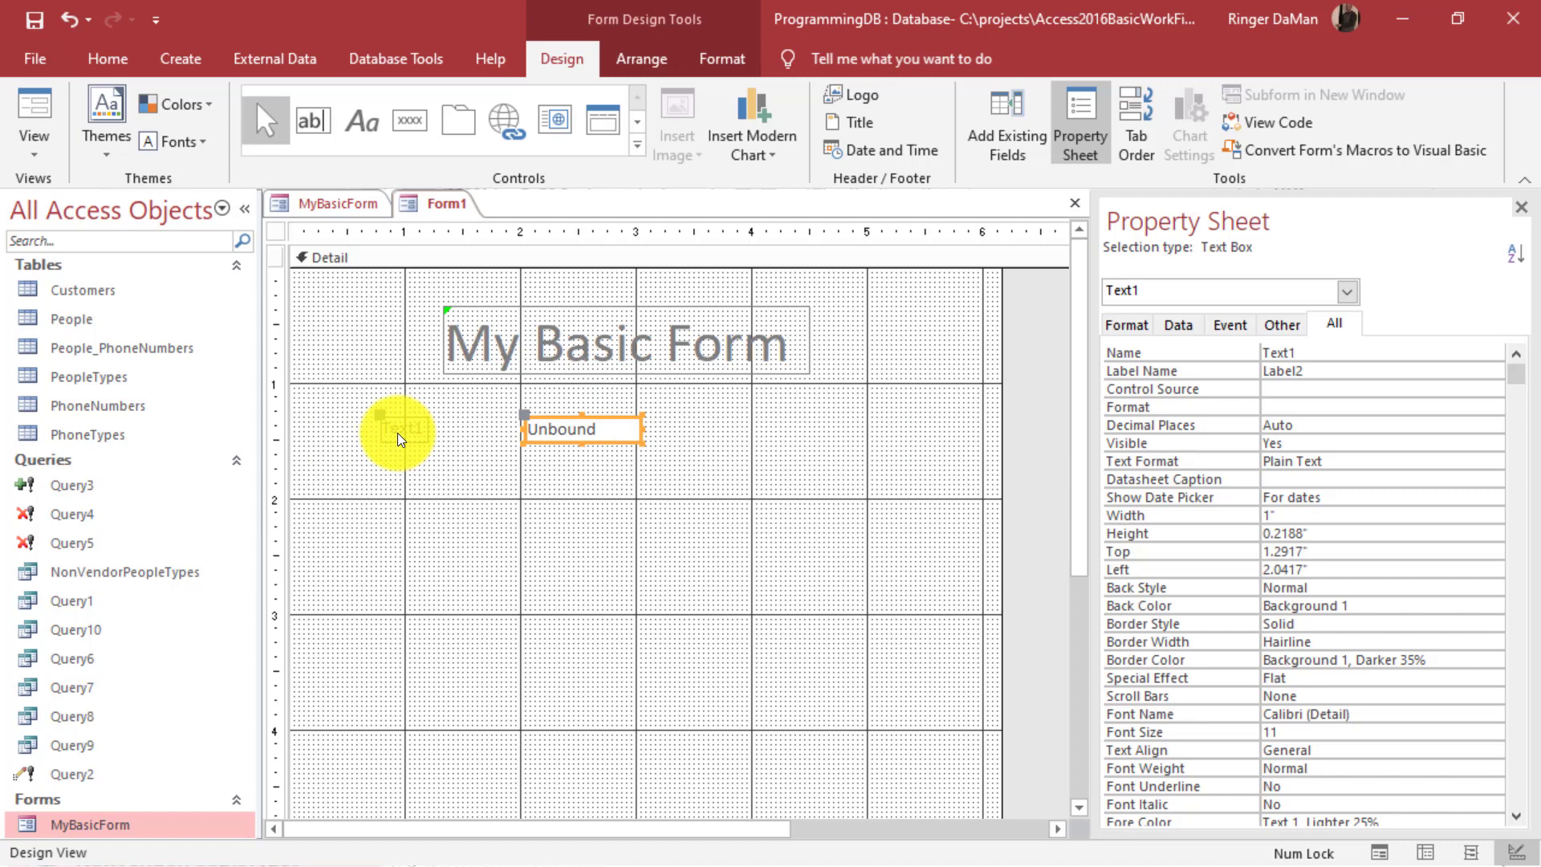
left_click(341, 204)
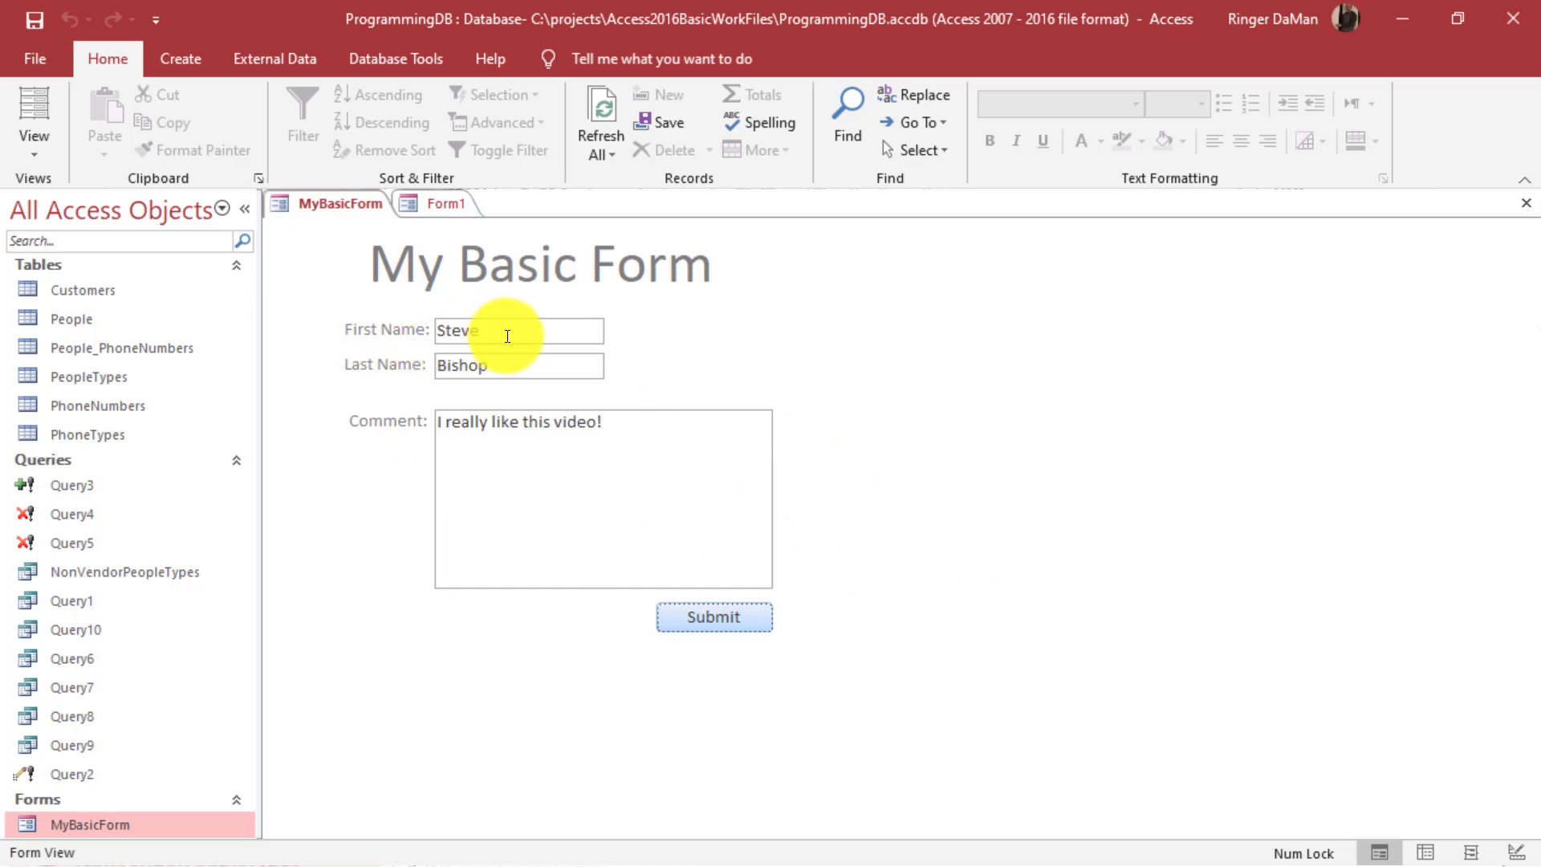
Move the Text1 label and text box together to about 1.33" down, beneath the title.
left_click(430, 199)
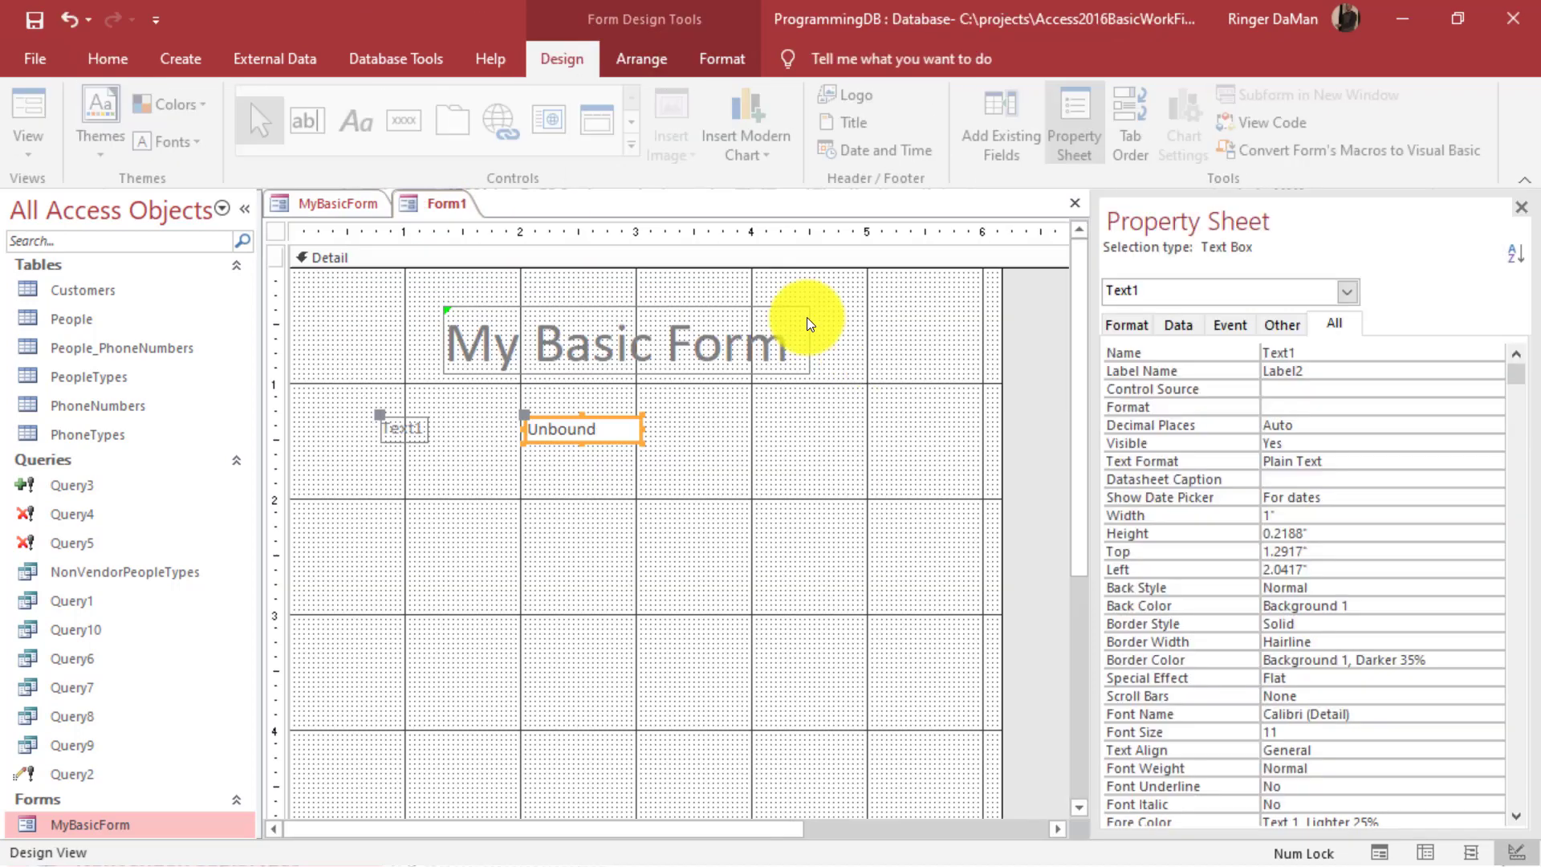
left_click(406, 425)
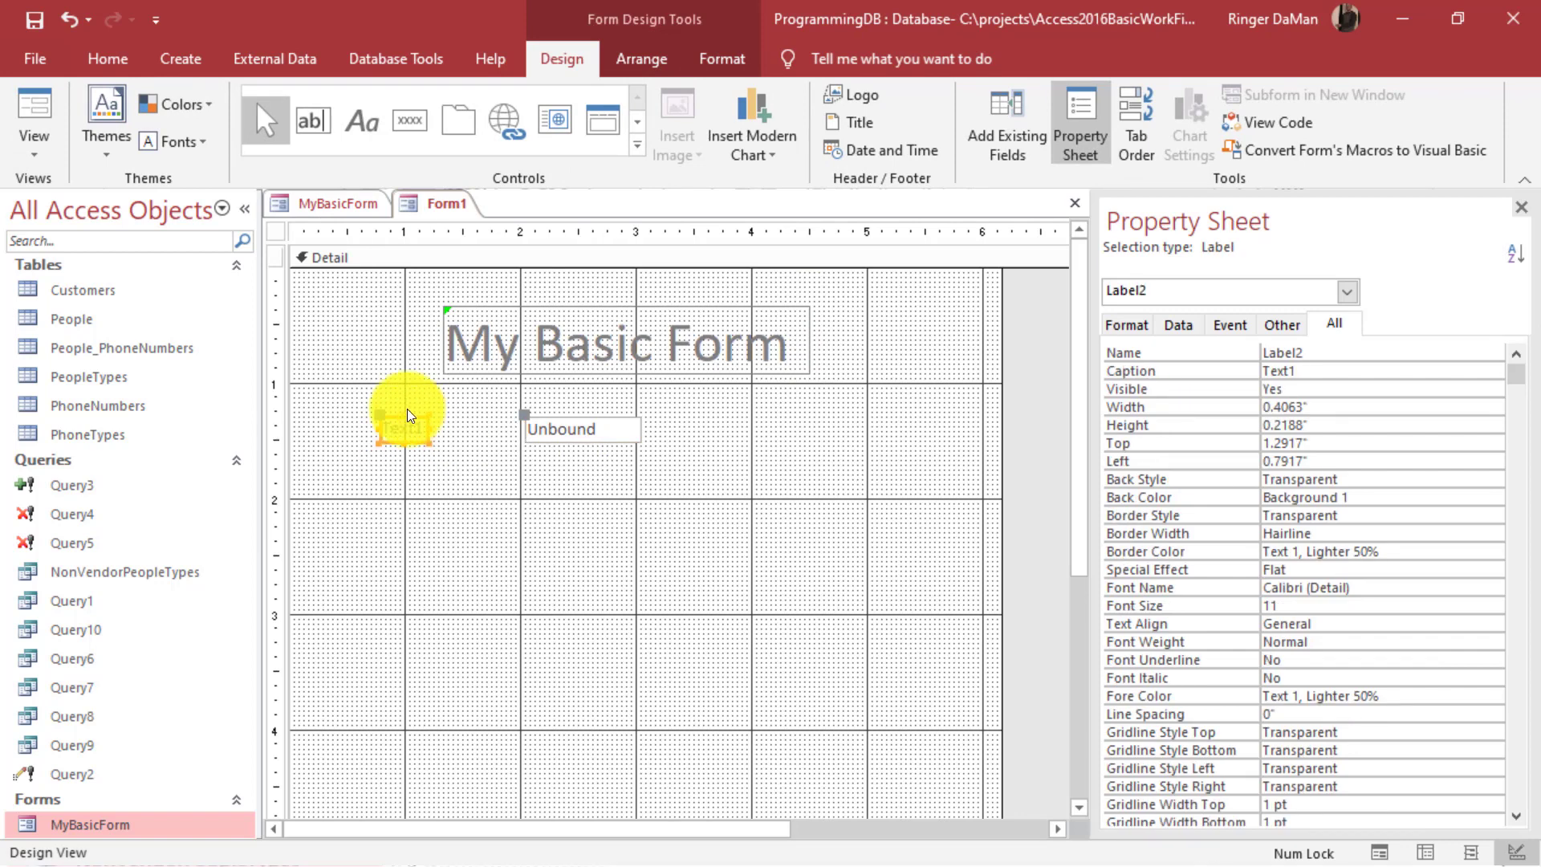
left_click(604, 429)
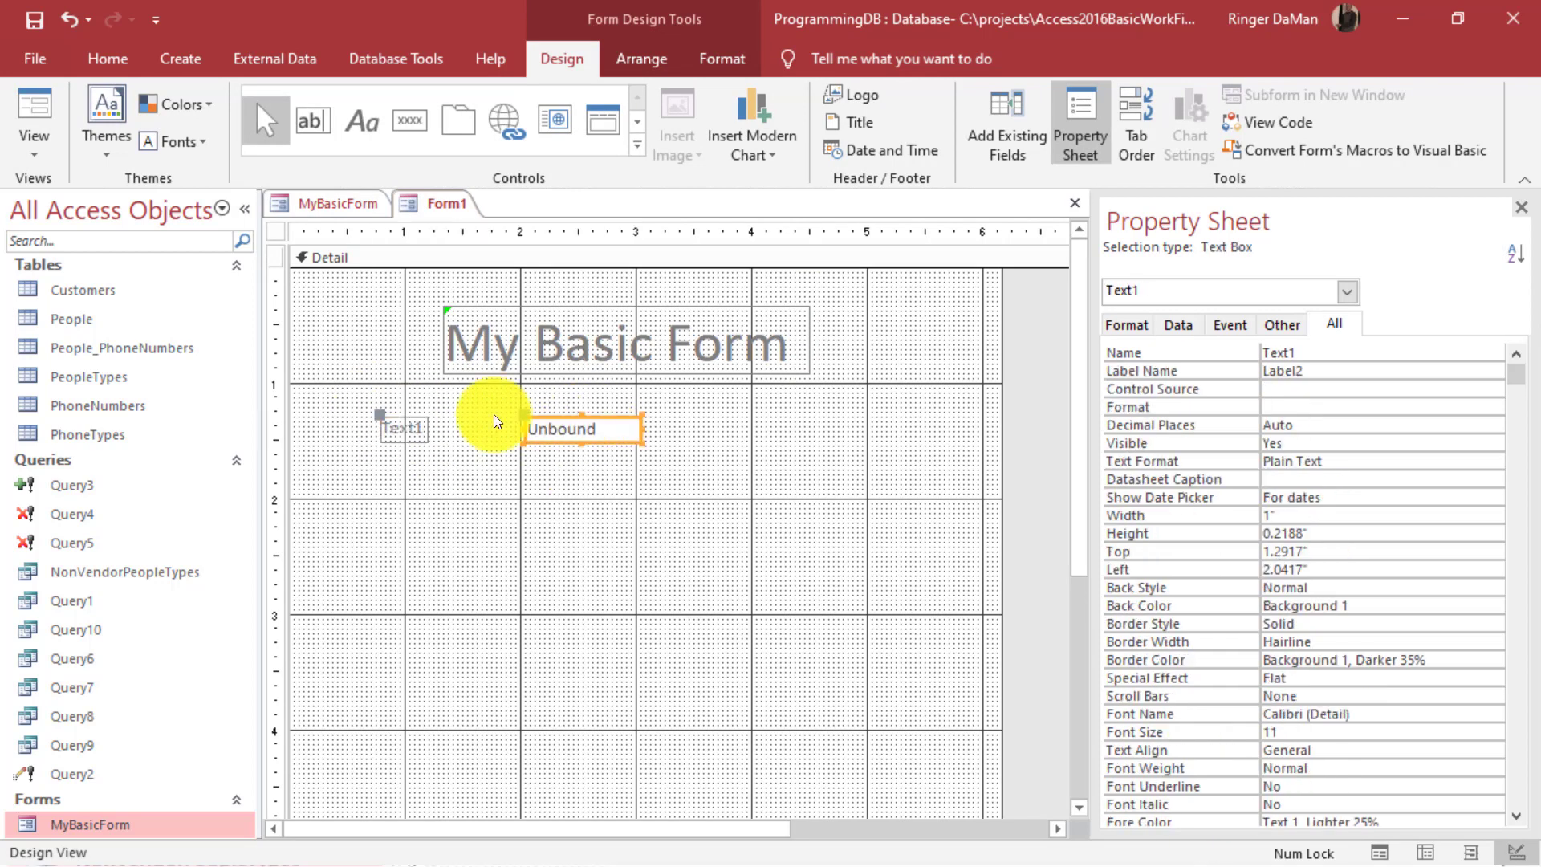
left_click(406, 430)
left_click(593, 430)
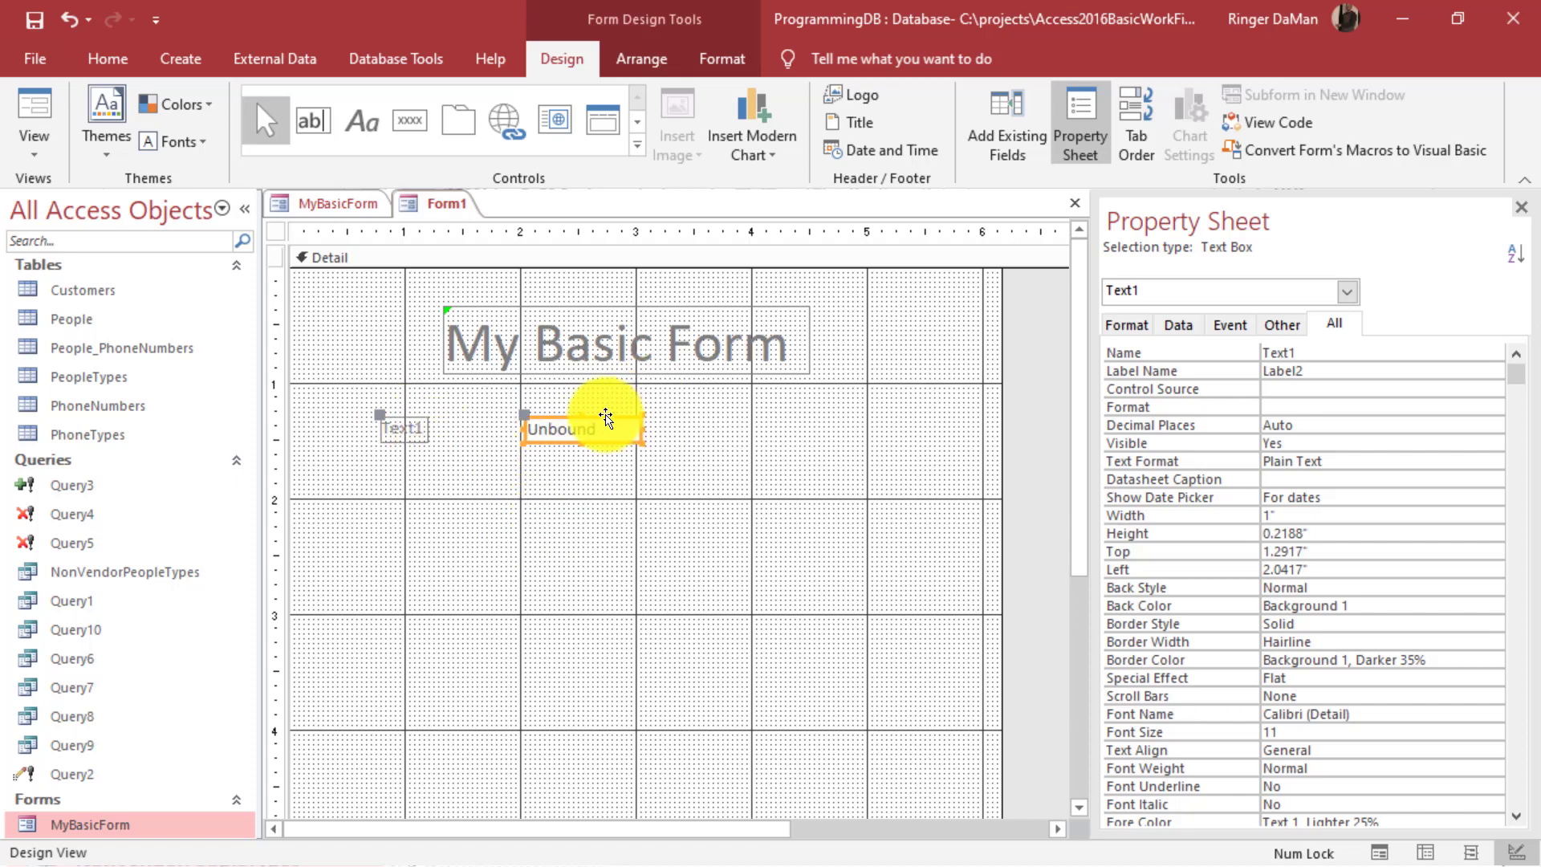
left_click_drag(605, 416, 774, 468)
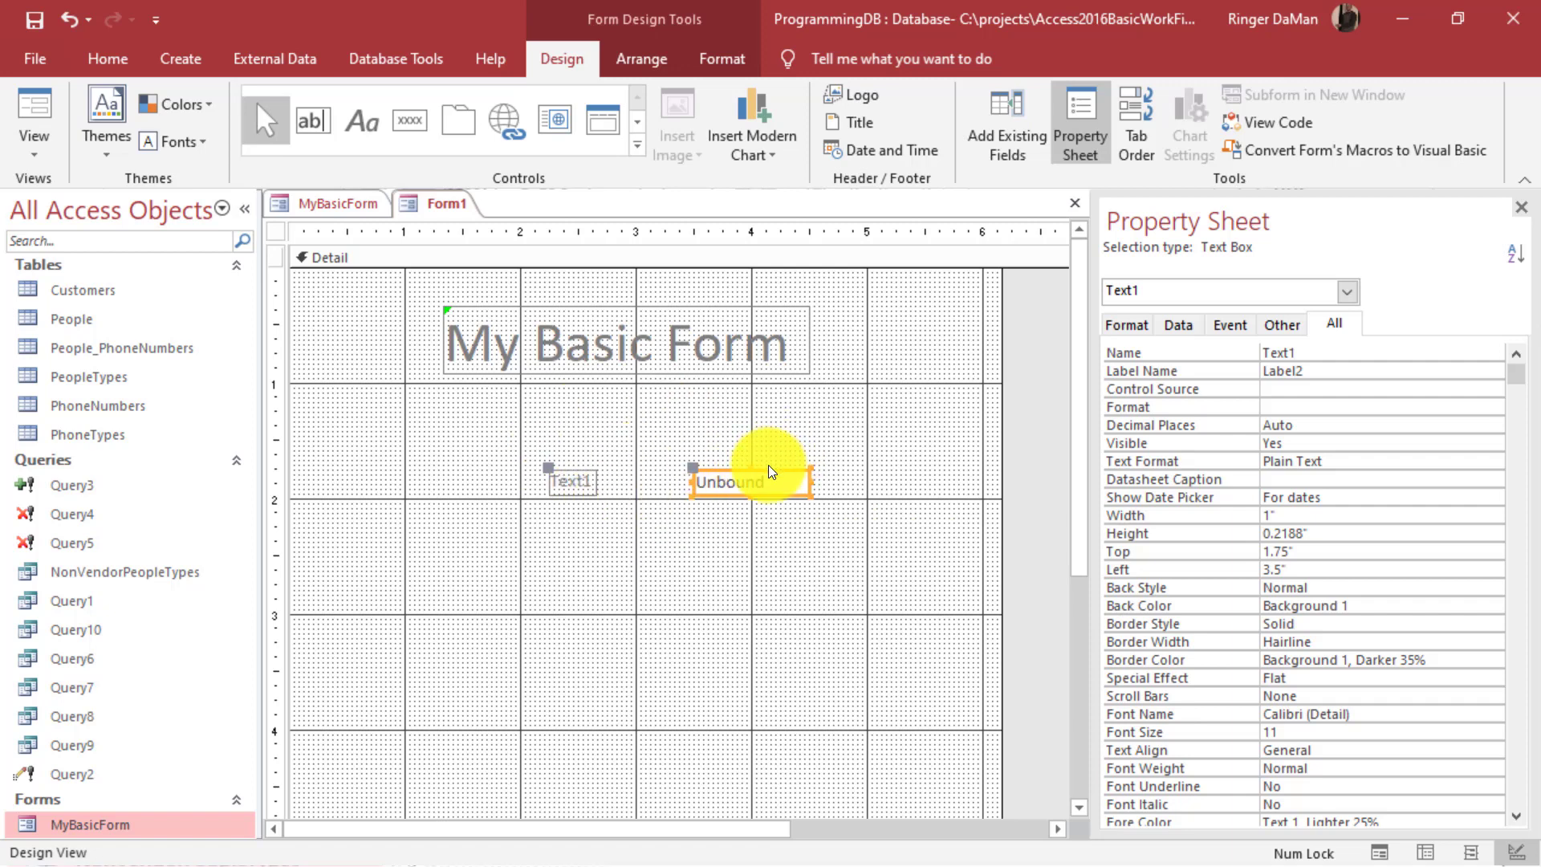
left_click_drag(774, 472, 639, 423)
Change the Text1 label's caption to 'First Name:'.
left_click(442, 434)
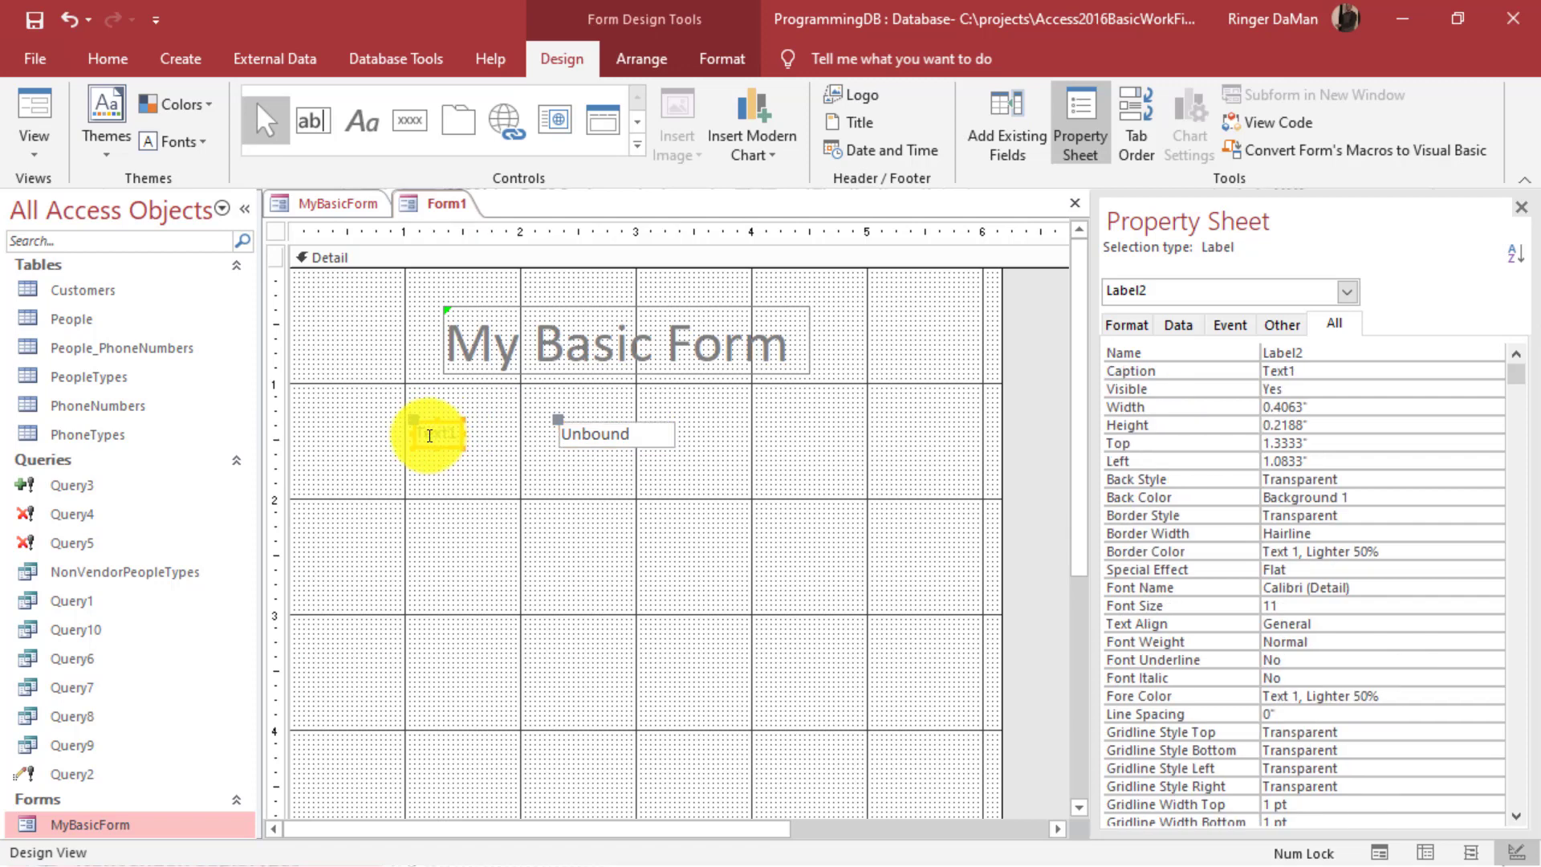
double_click(437, 431)
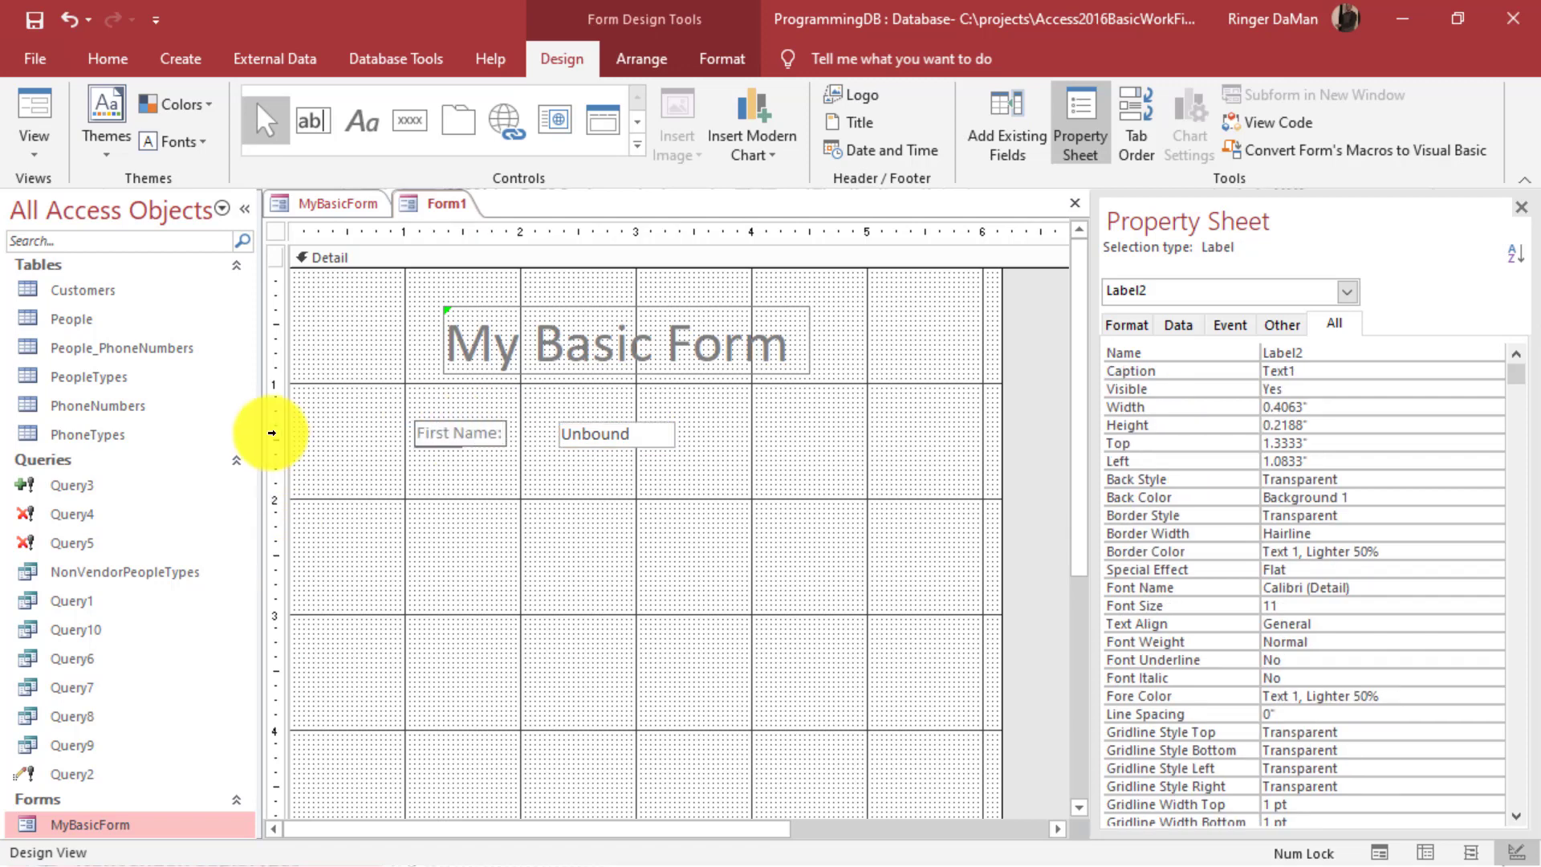
left_click(826, 566)
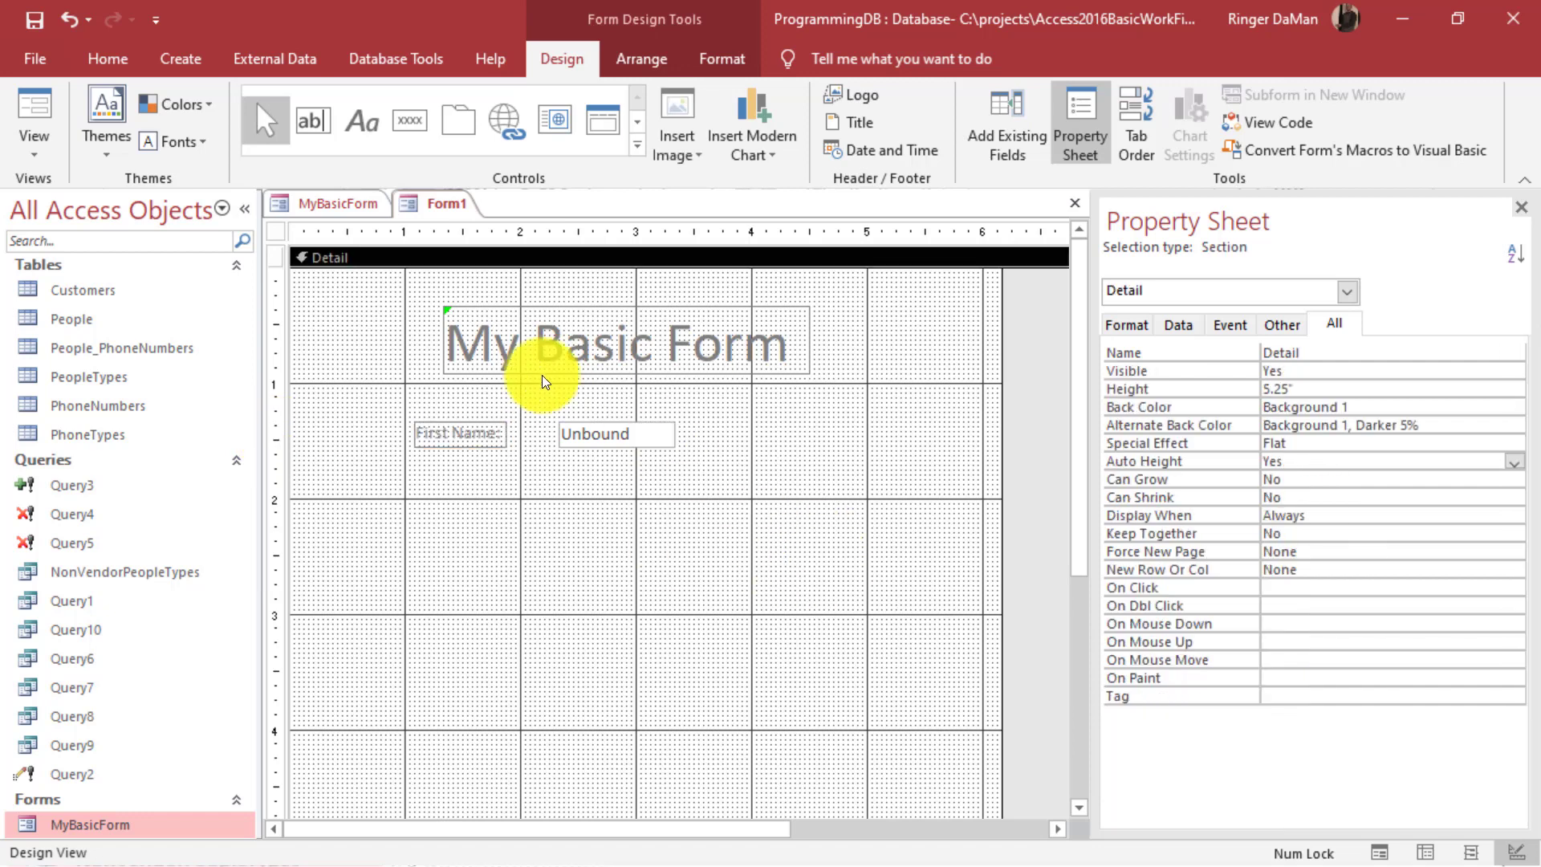
Slide the unbound text box left so it sits right beside the First Name: label.
left_click(602, 431)
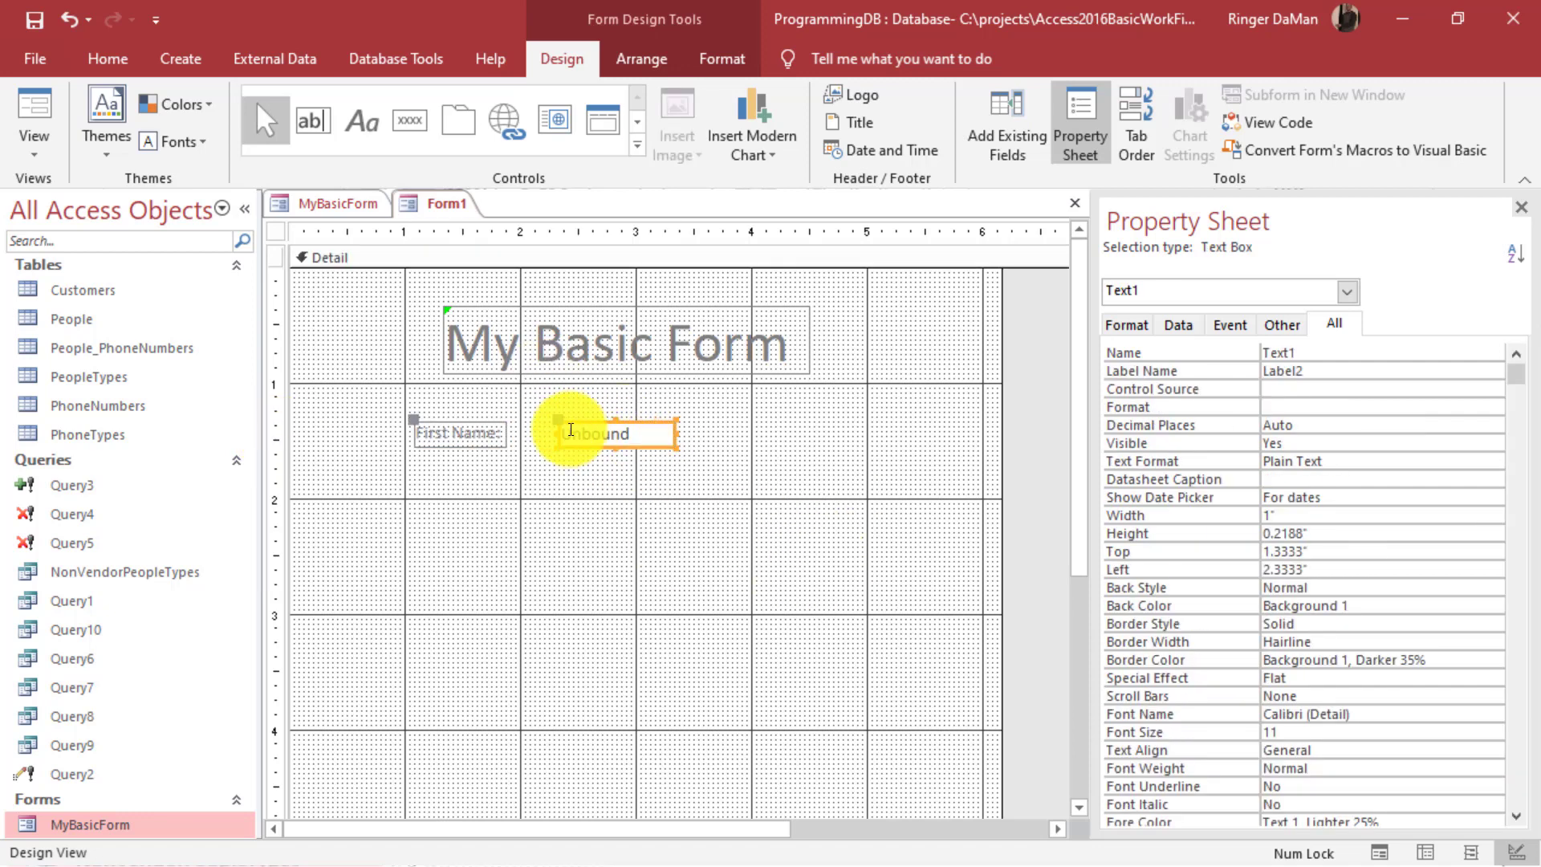
left_click(431, 432)
left_click(601, 435)
left_click(467, 438)
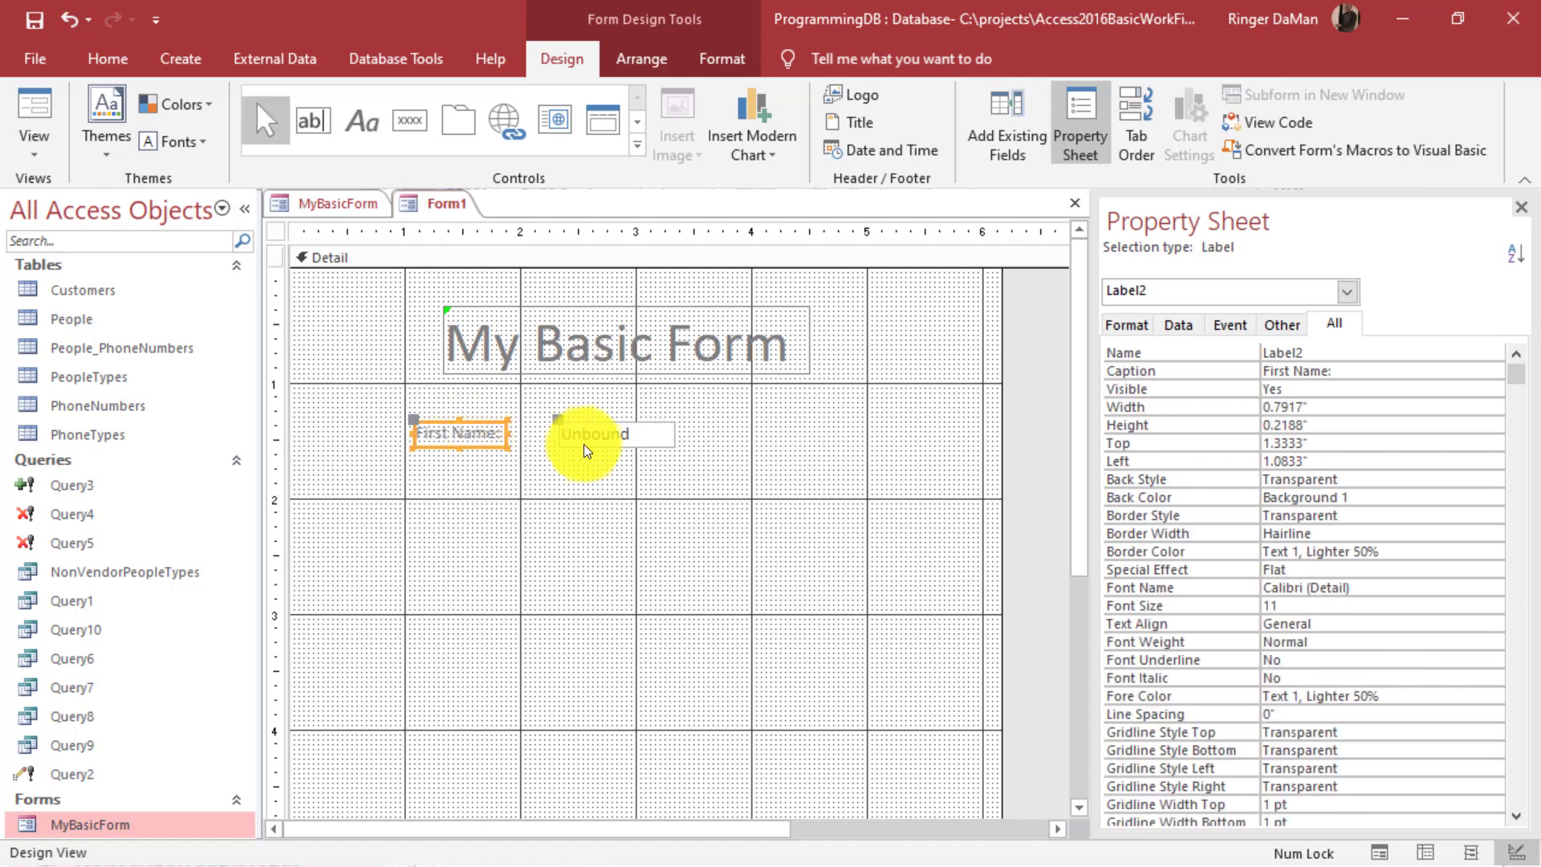
left_click(586, 439)
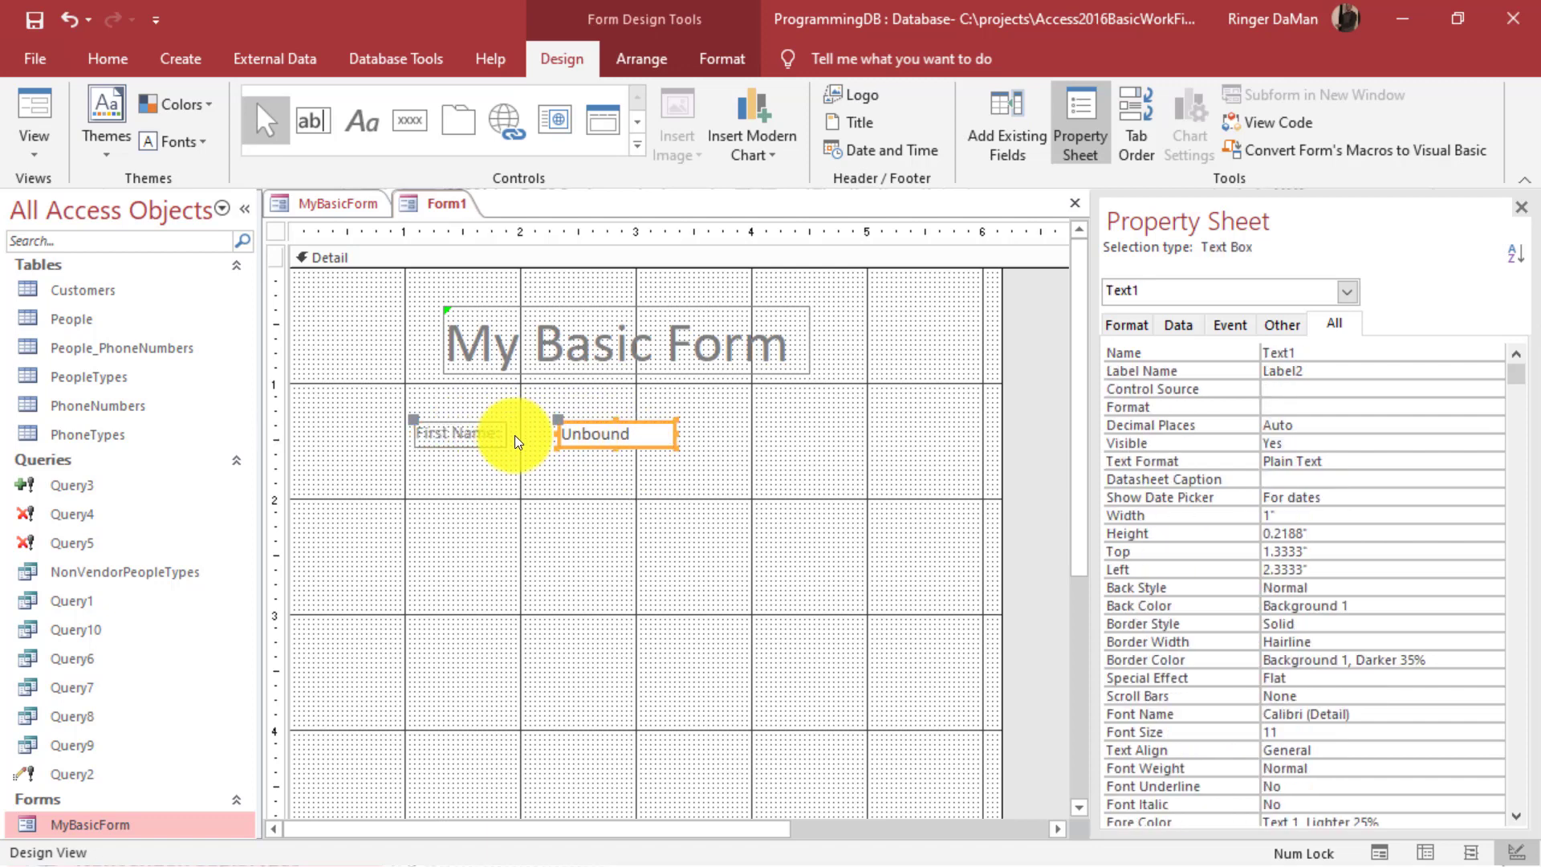
left_click(600, 438)
left_click(574, 431)
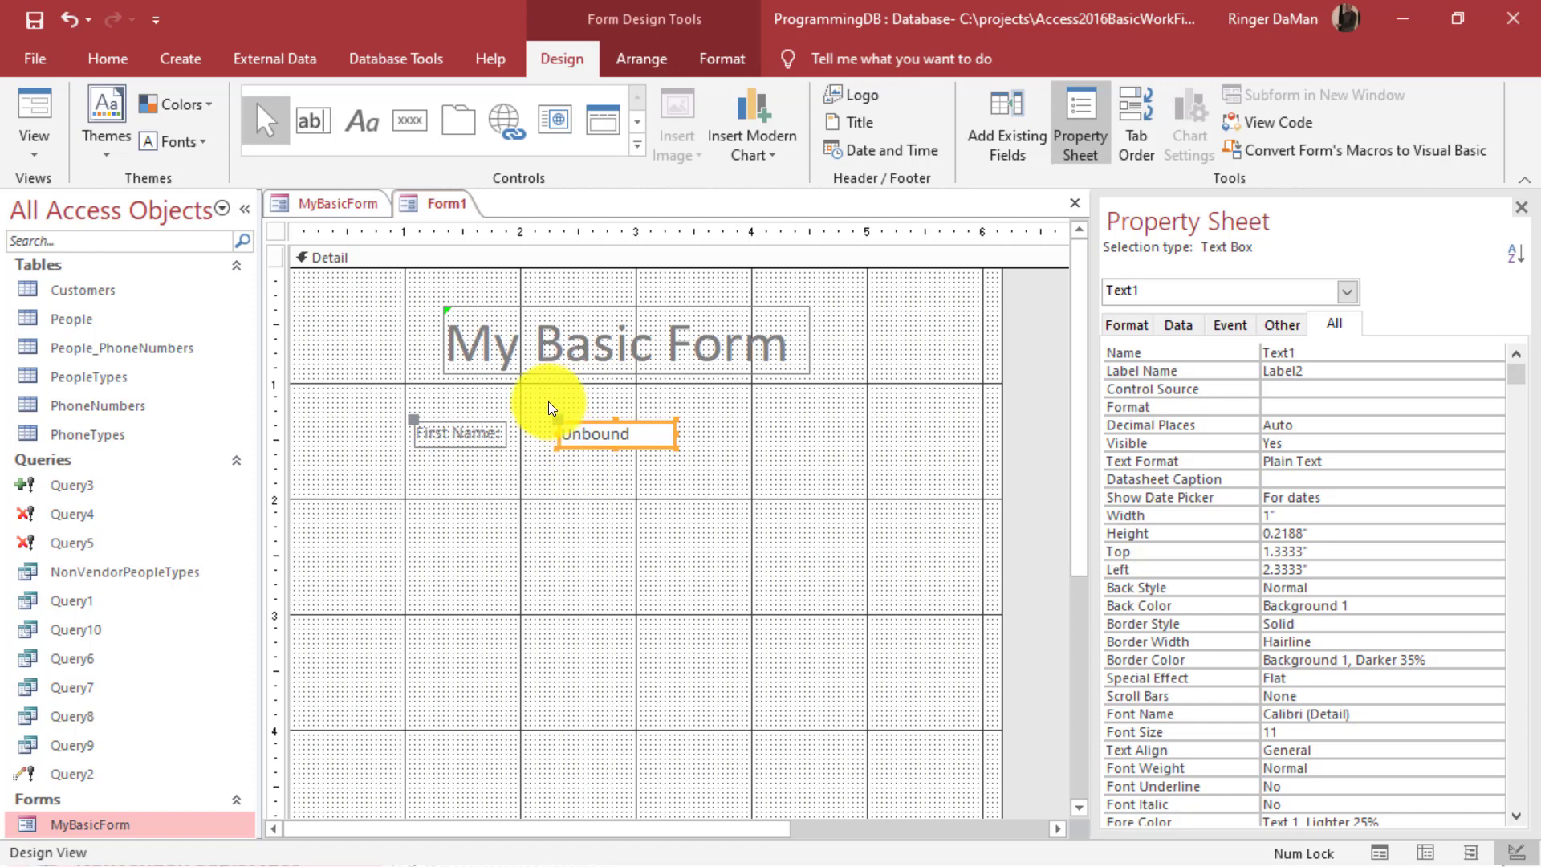
left_click_drag(558, 424, 503, 424)
left_click(609, 513)
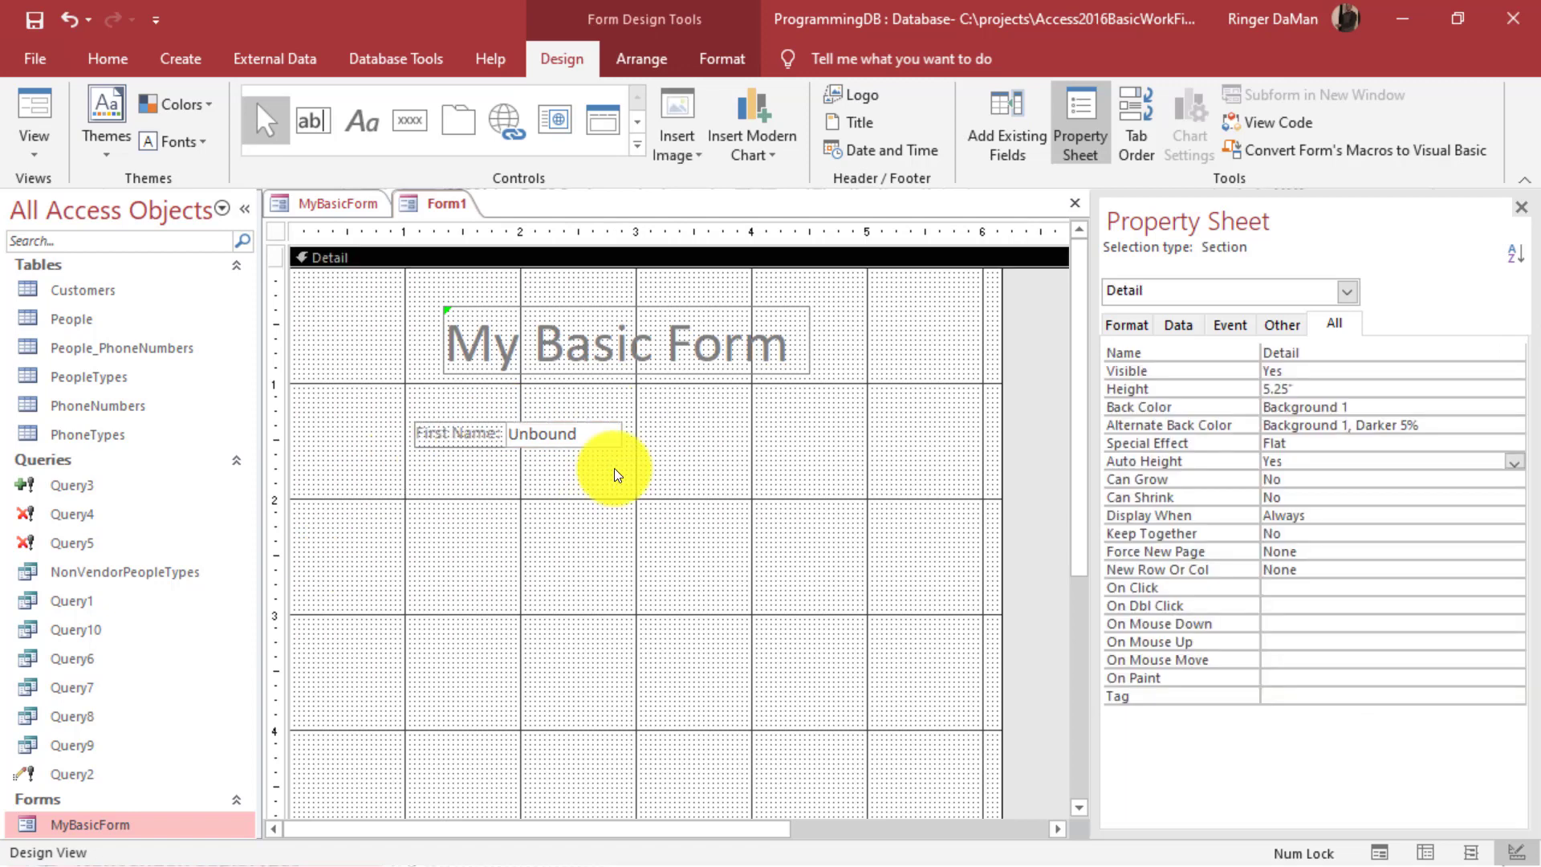
Move the First Name field under the title, nudging the label to 1.1667" top, 1.0833" left.
left_click(575, 450)
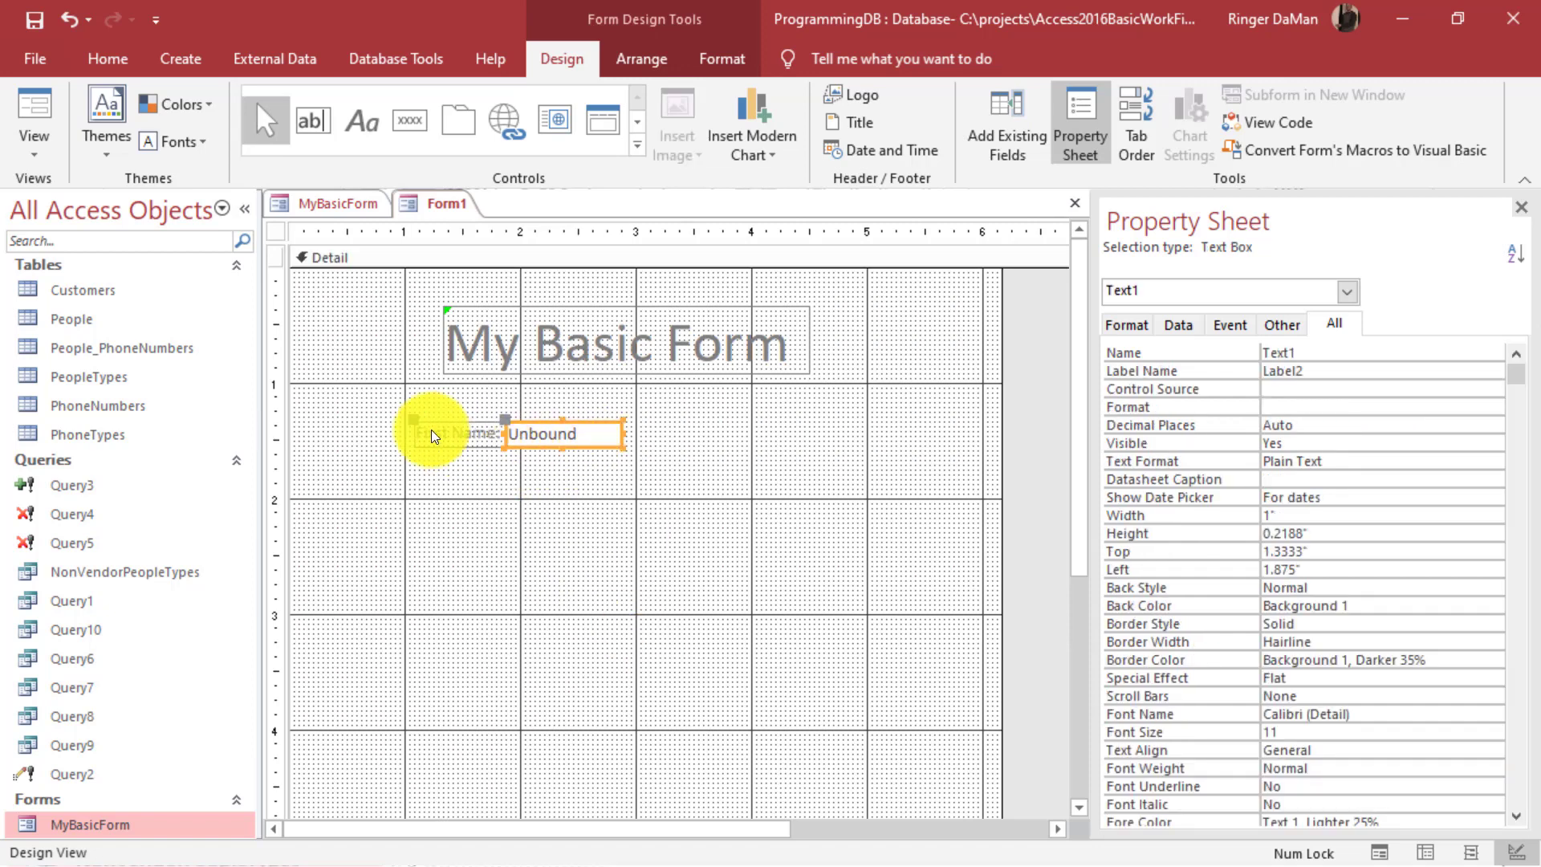
left_click(472, 436)
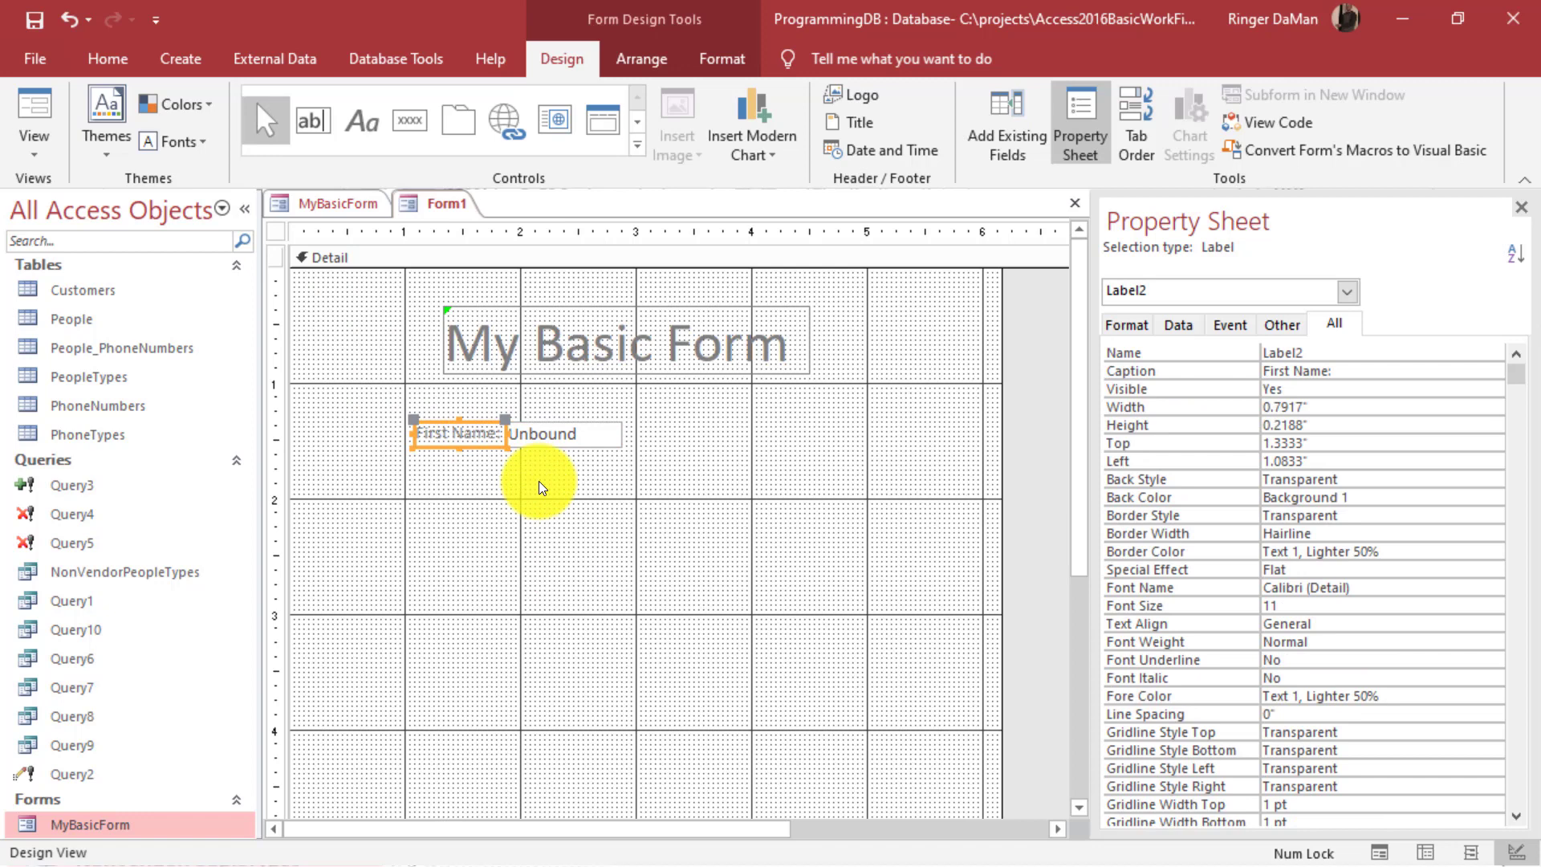
left_click_drag(474, 426, 471, 408)
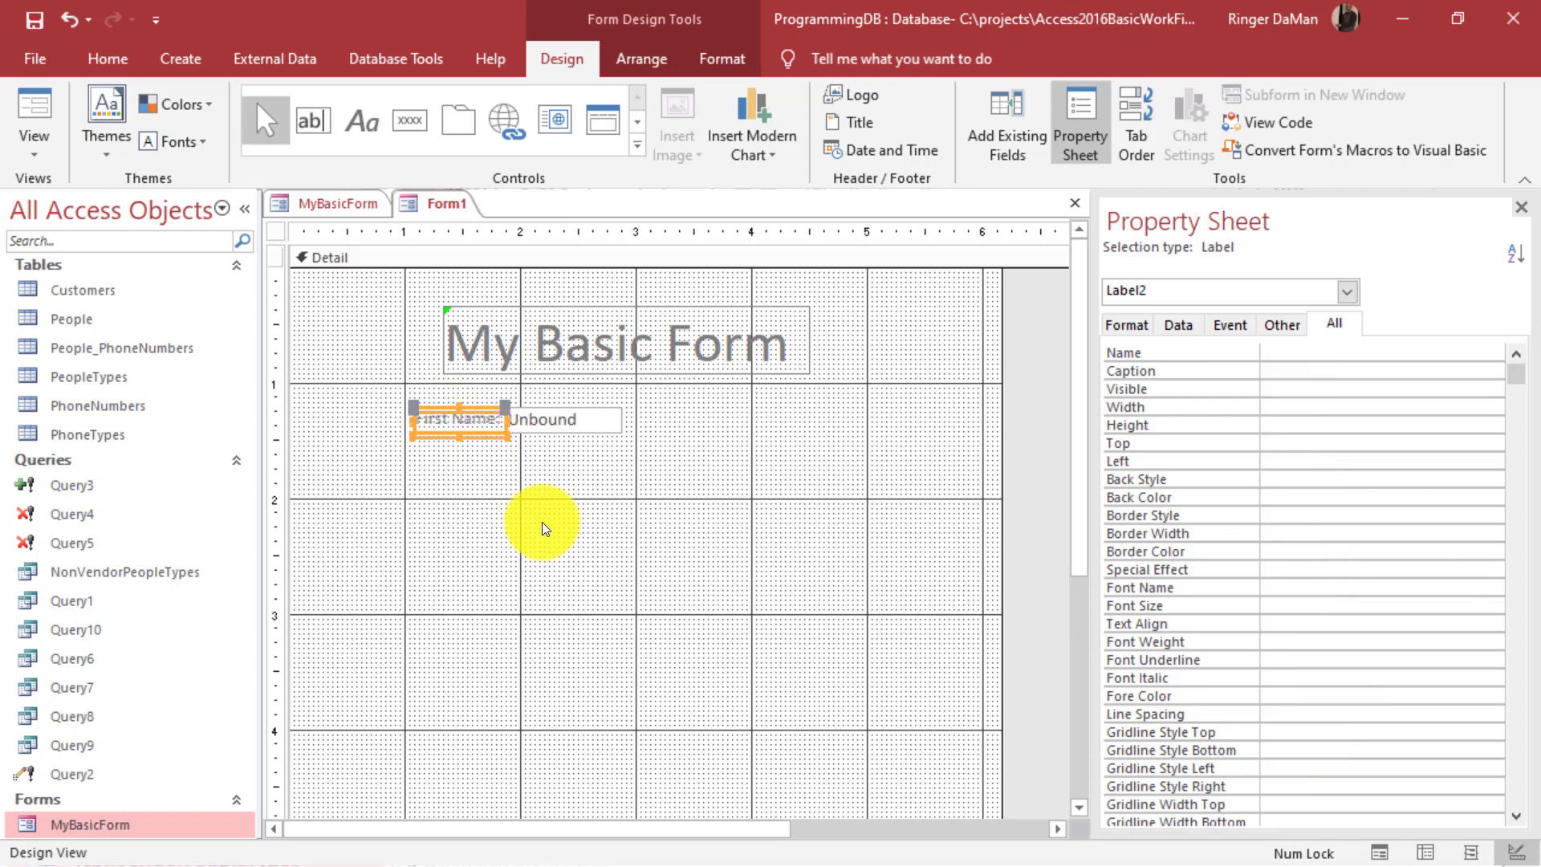
key("Right")
key("Left")
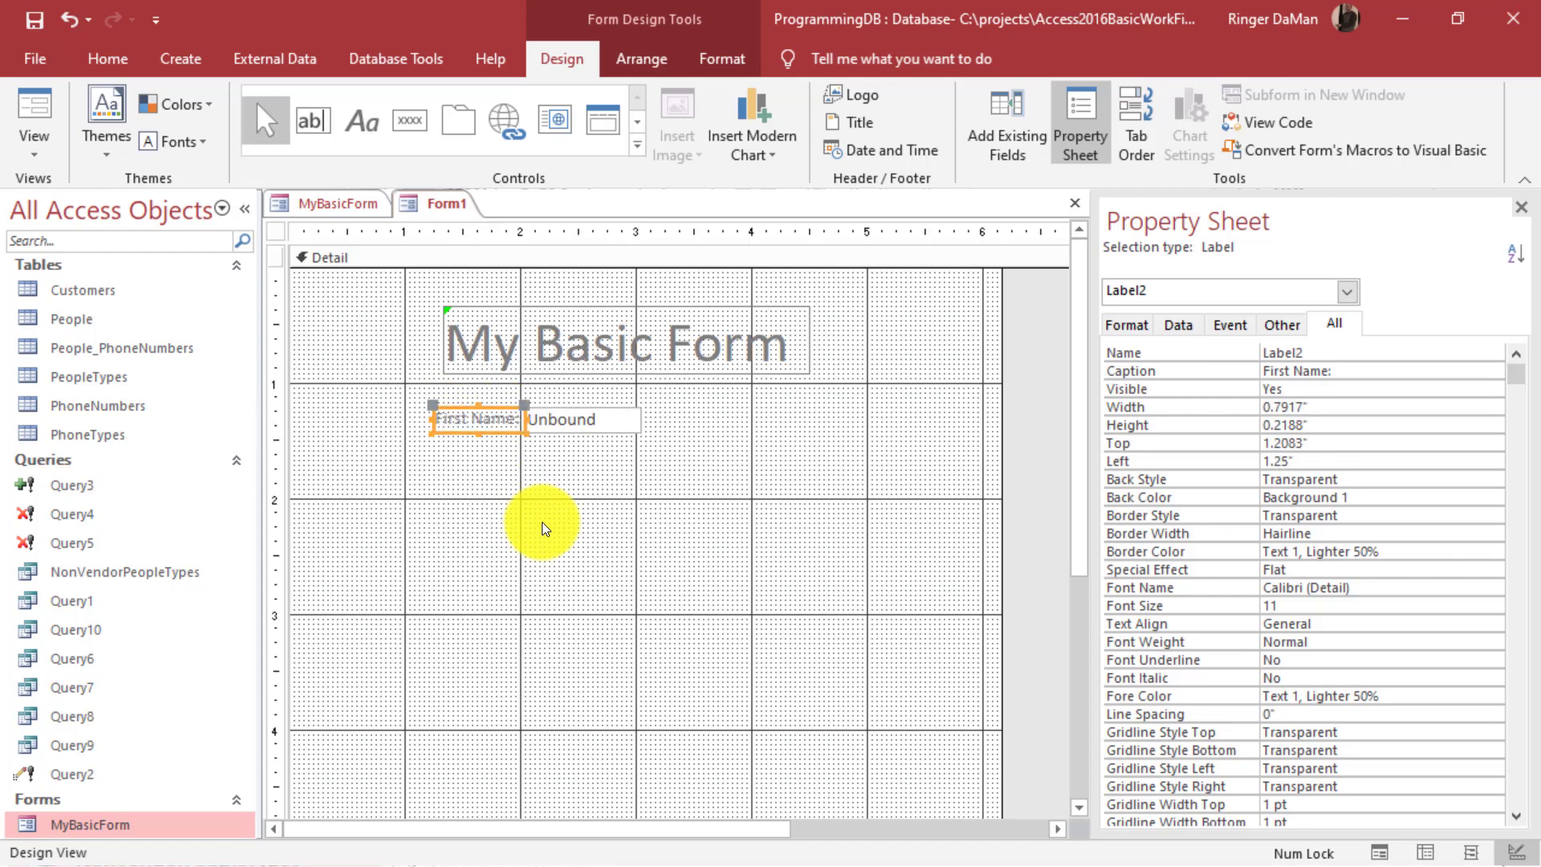
key("Up")
key("Left")
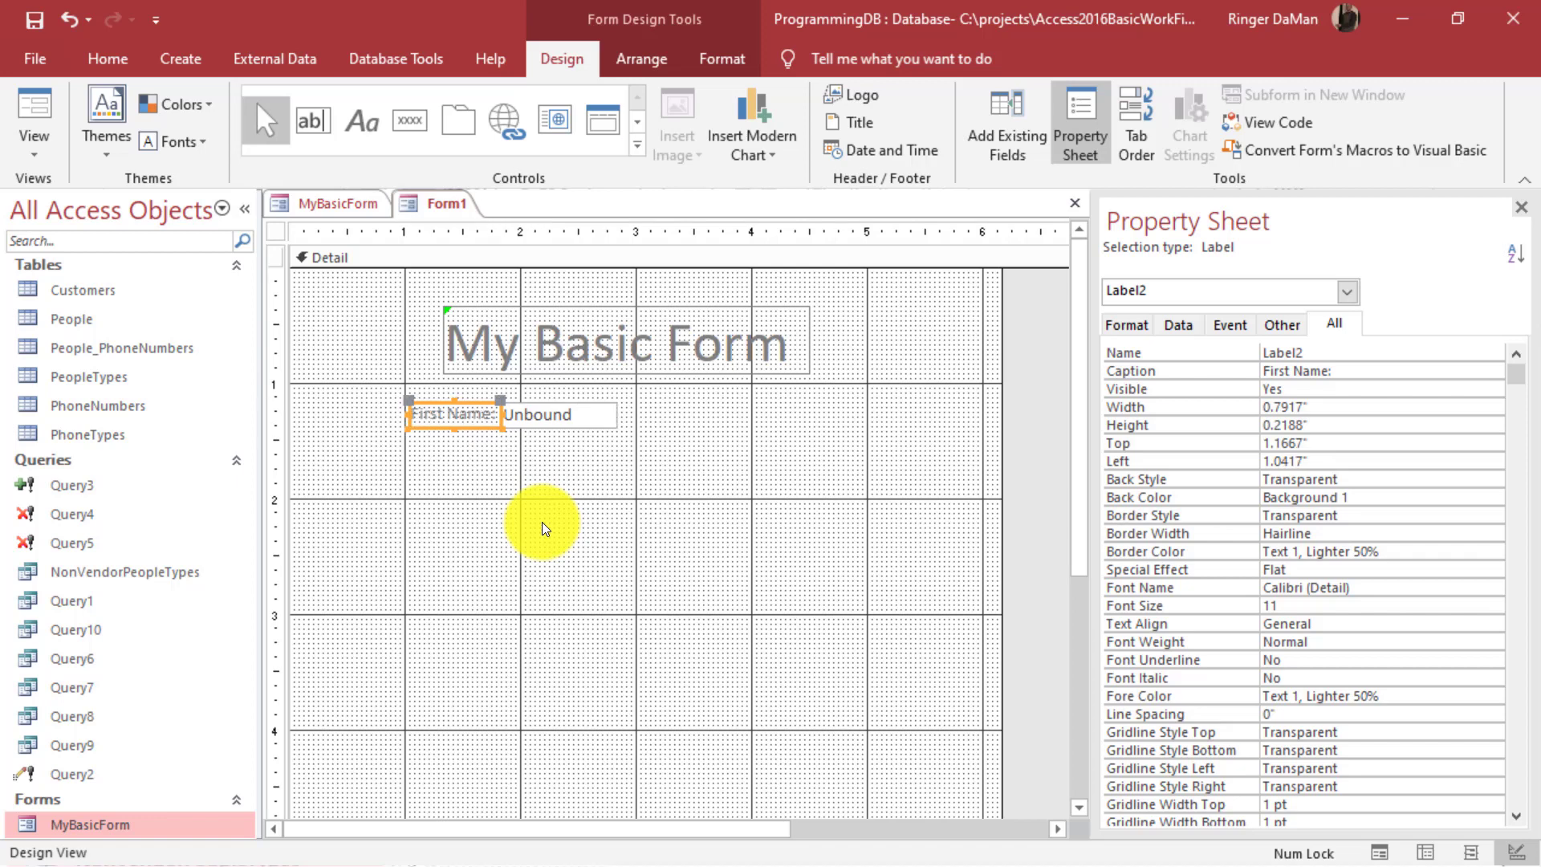
key("Right")
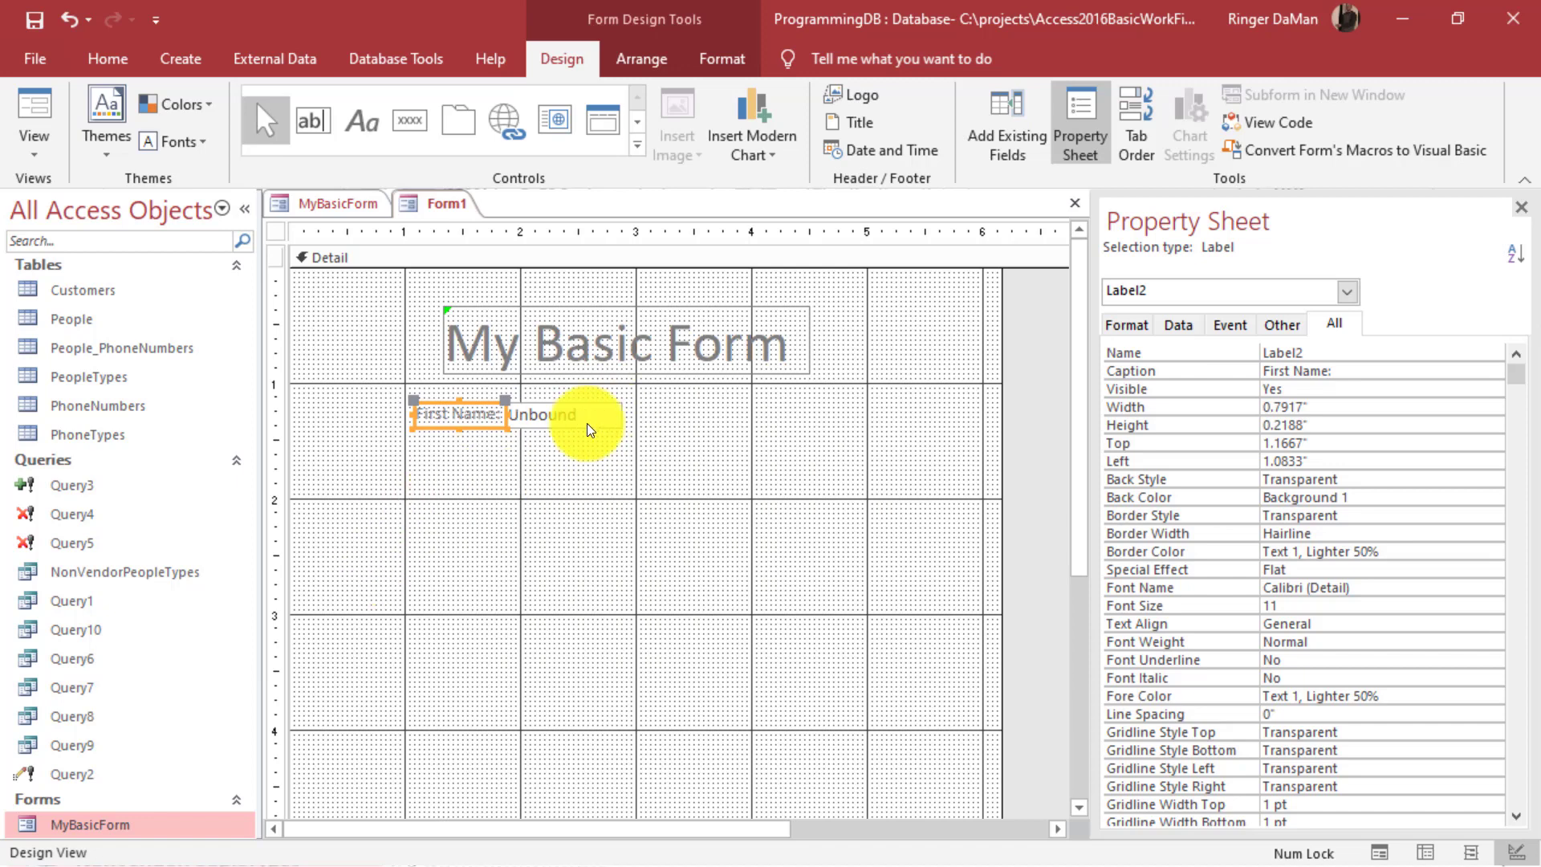
left_click(584, 449)
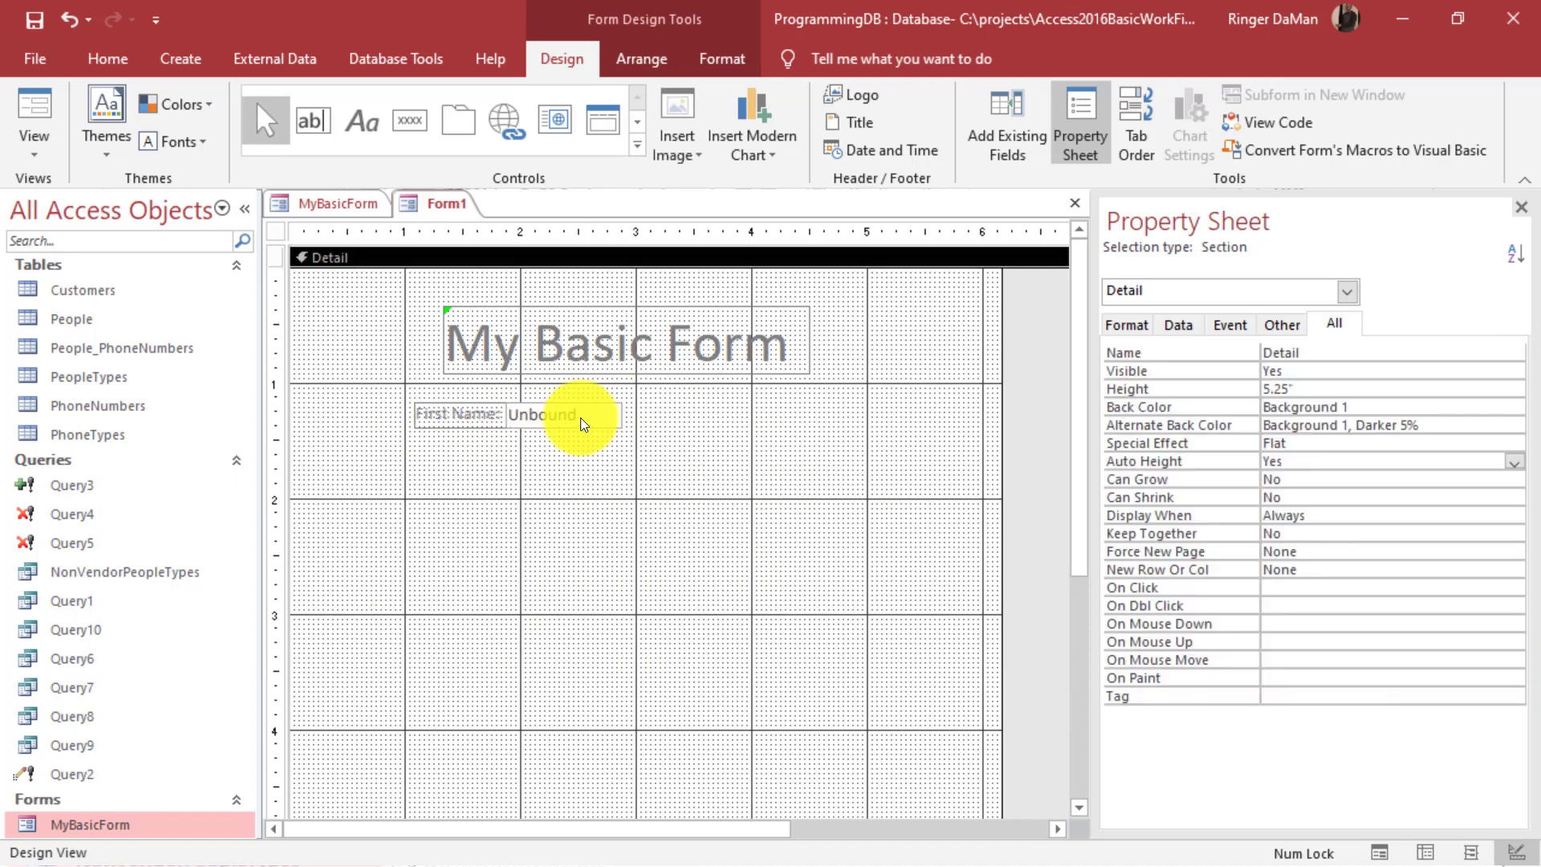
left_click(581, 417)
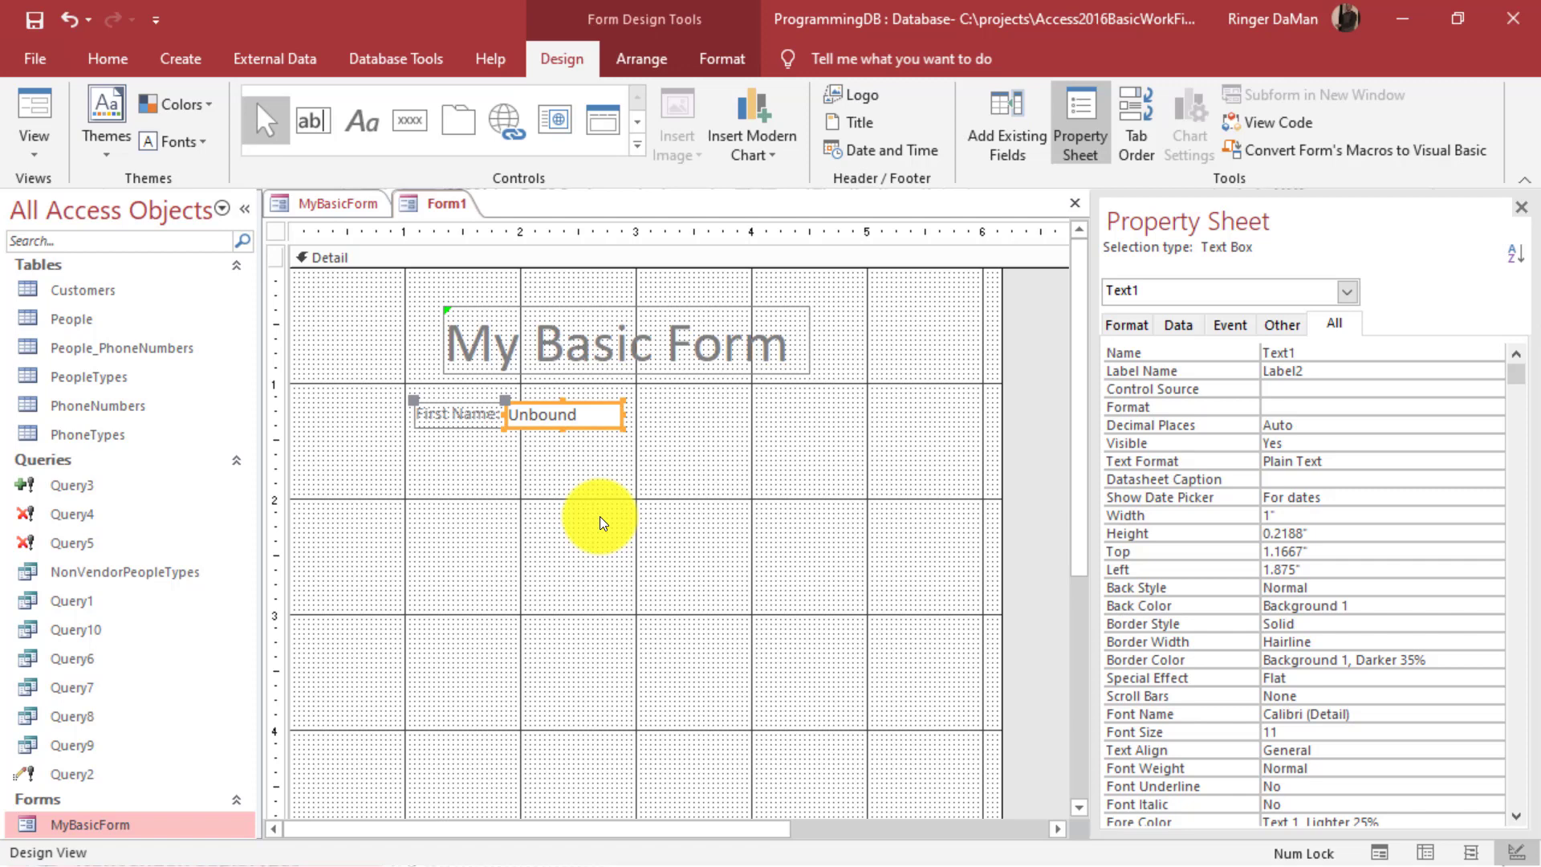
Duplicate the First Name field with Ctrl+D and relabel the copy 'Last Name:'.
key("ctrl+d")
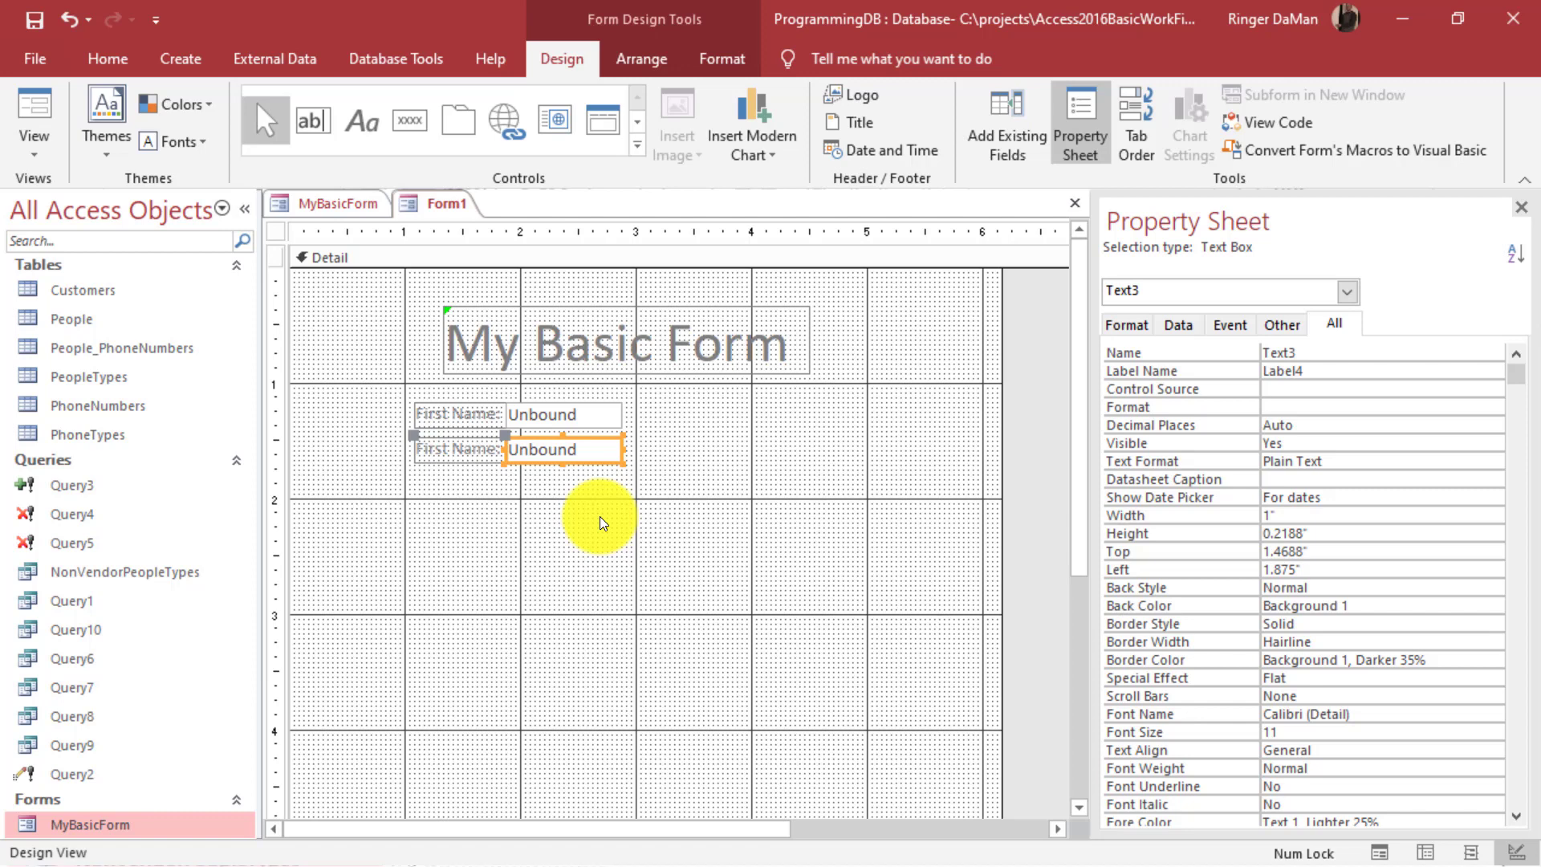
left_click(443, 455)
double_click(433, 448)
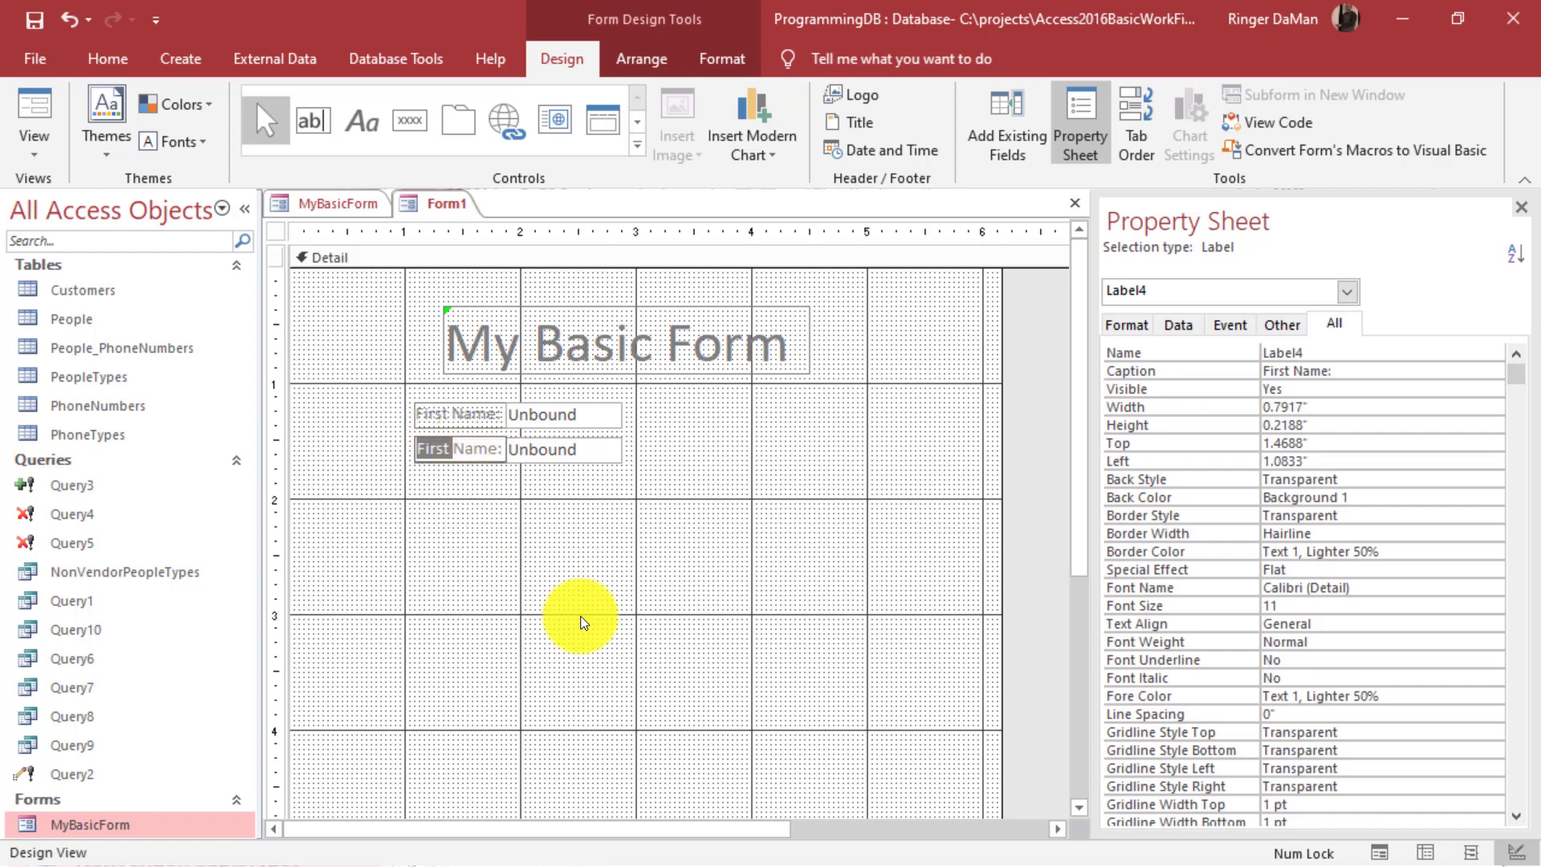
type("Last")
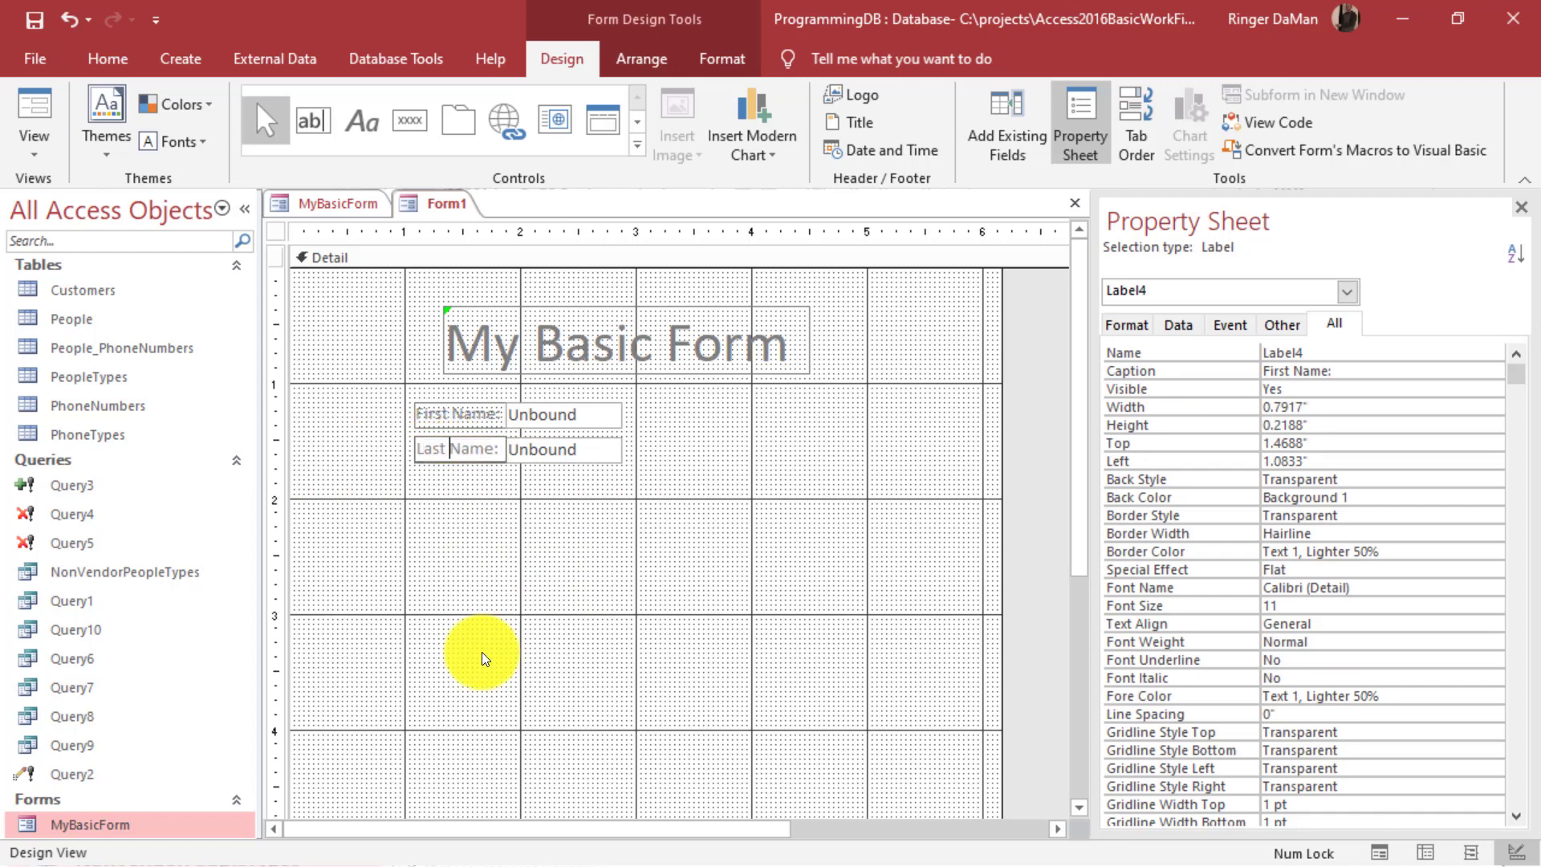
left_click(481, 652)
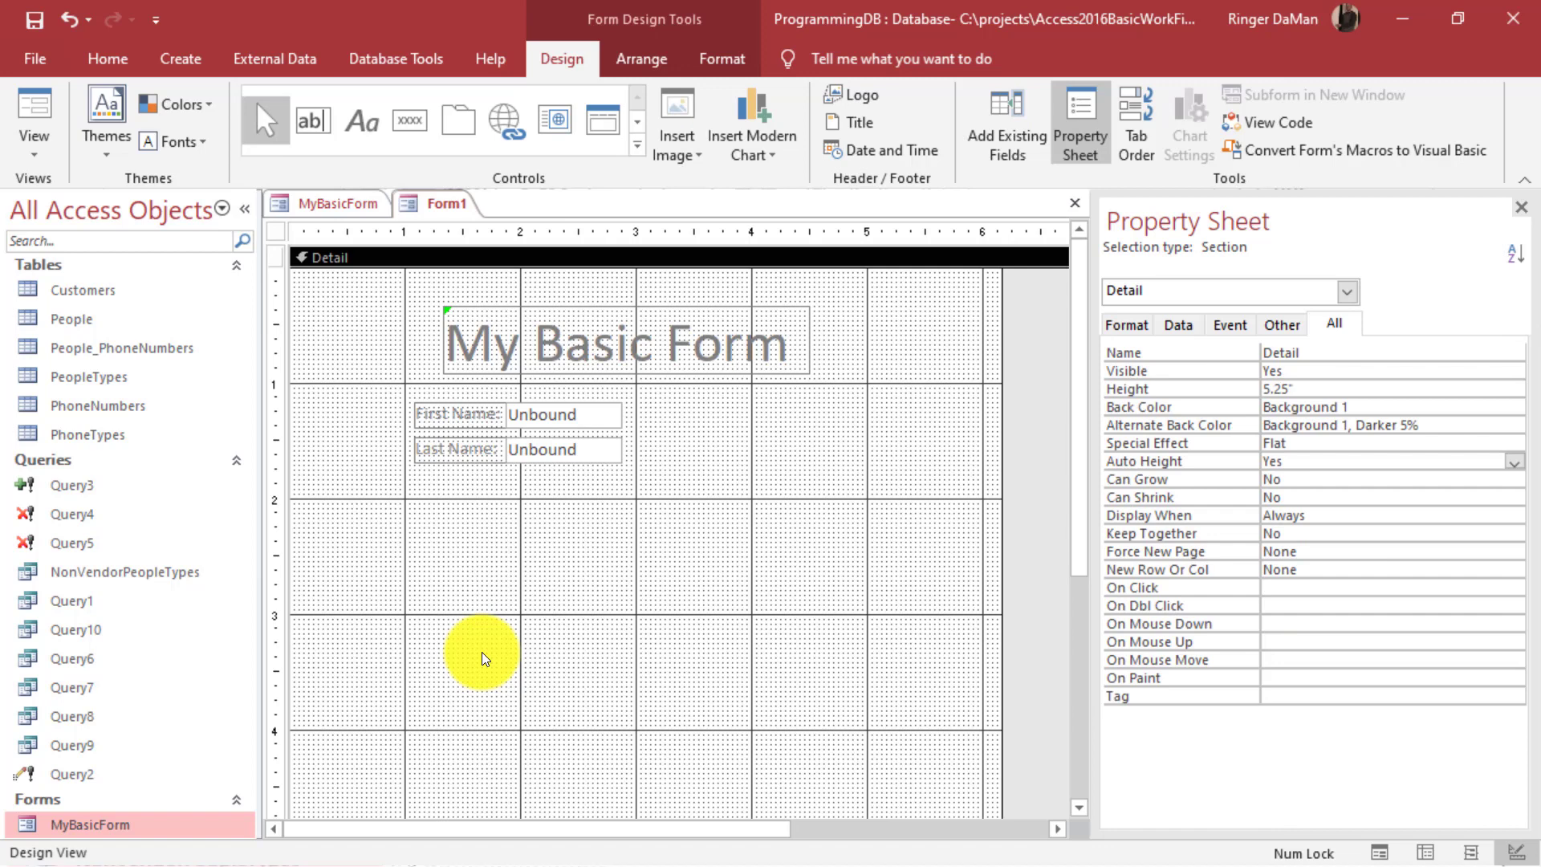
left_click(349, 207)
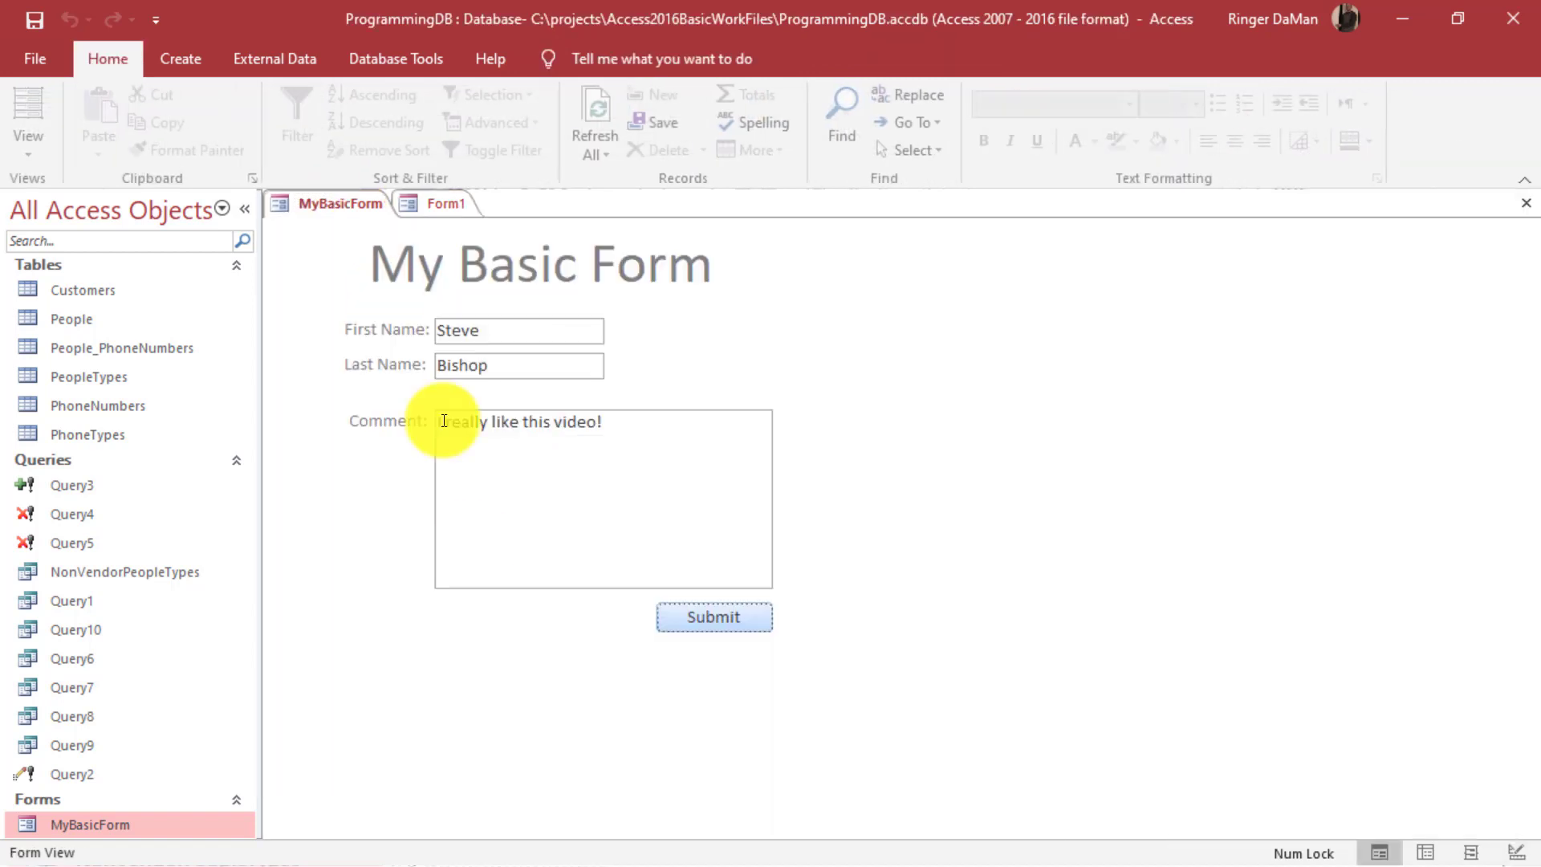
left_click(434, 205)
left_click(568, 450)
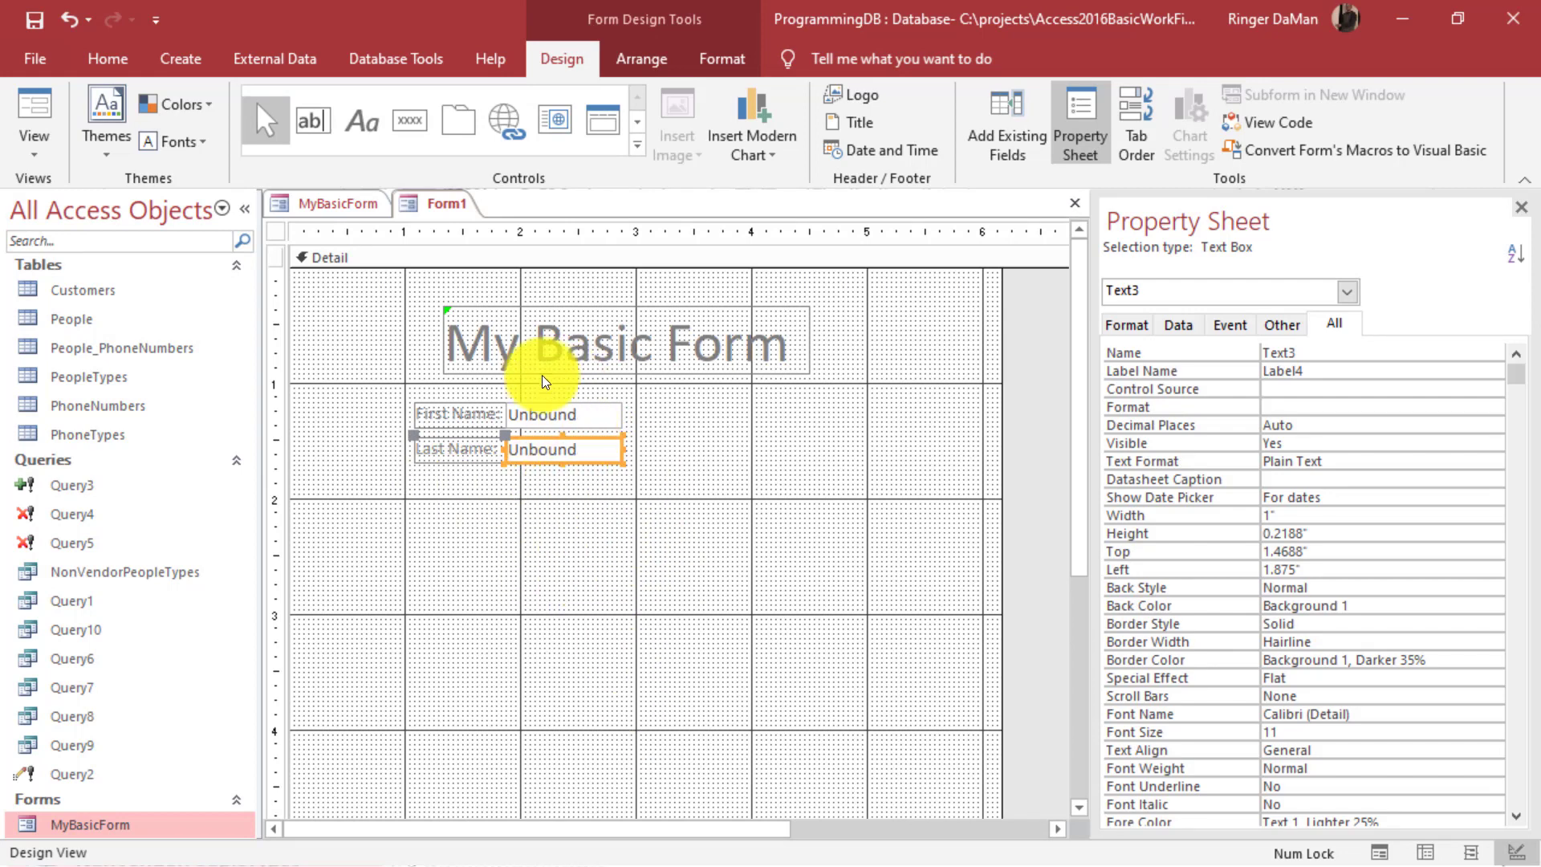
right_click(600, 465)
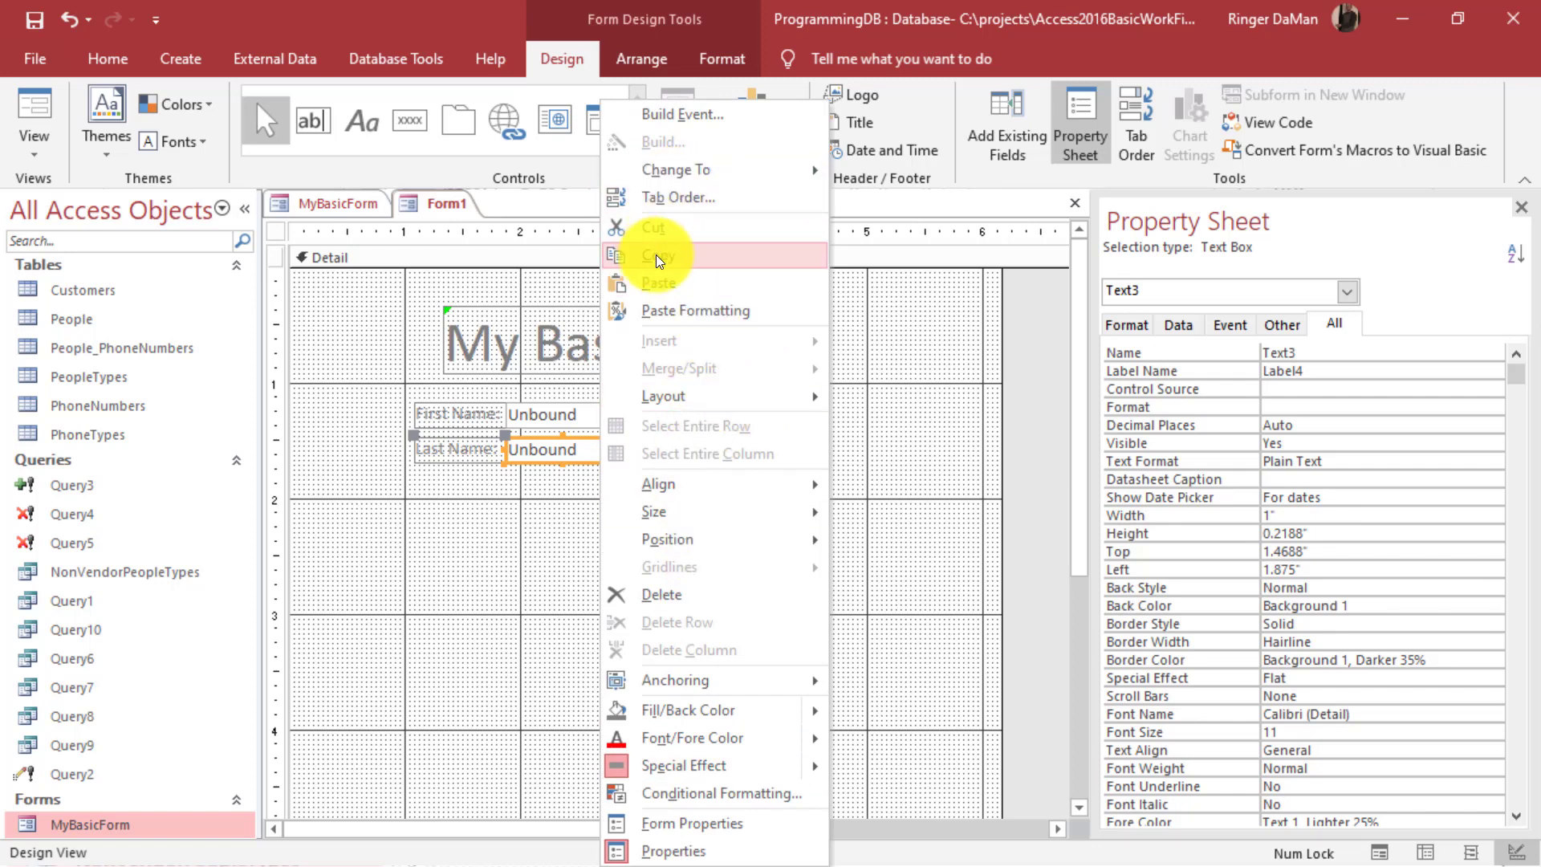
key("Escape")
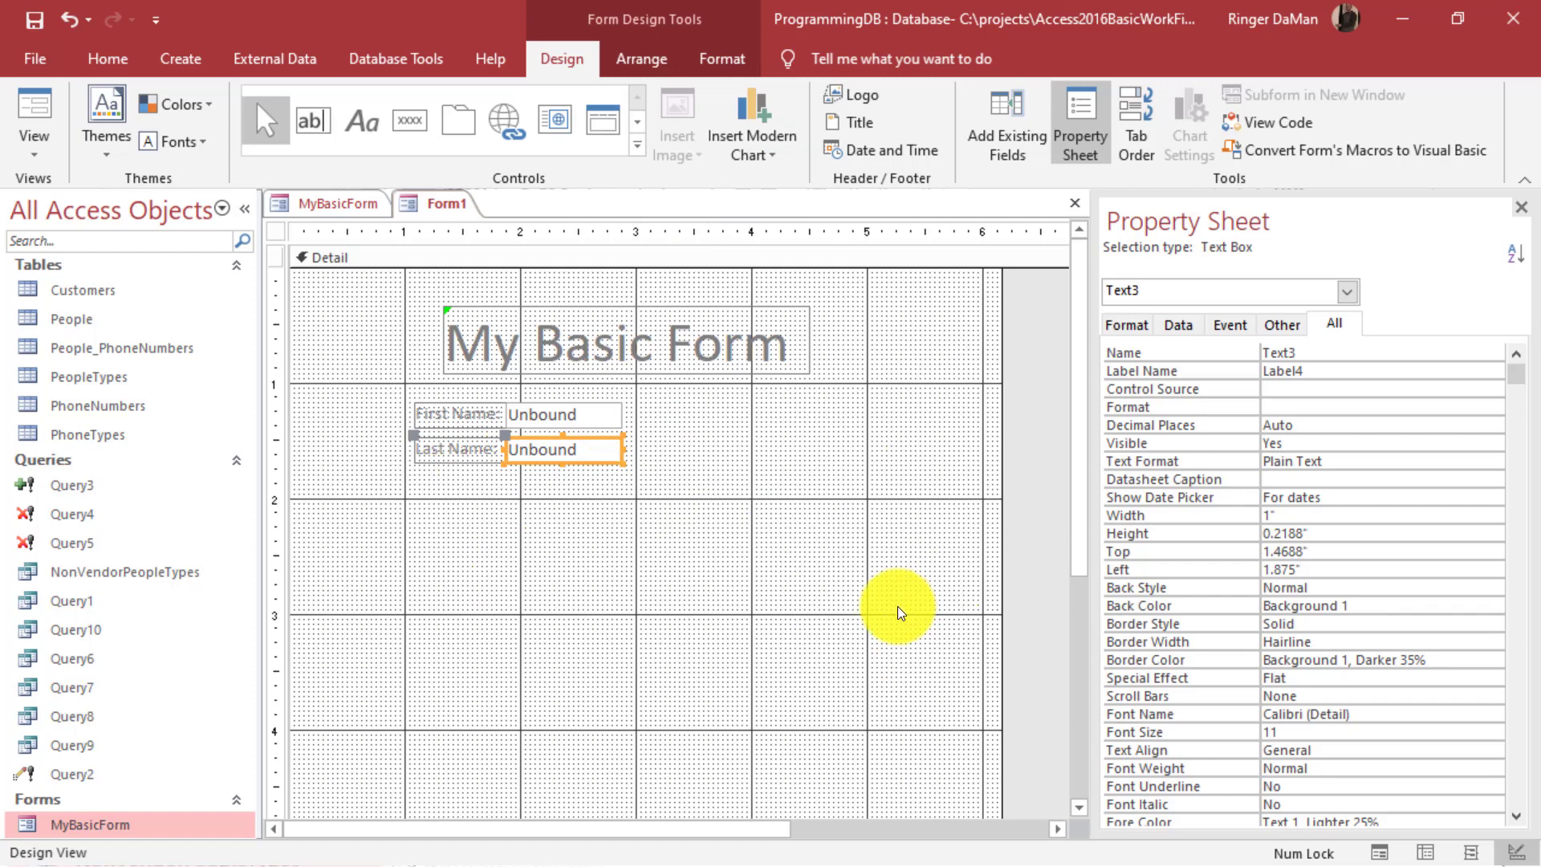
Paste a copy of the Last Name field below it and relabel it 'Comment:'.
right_click(738, 511)
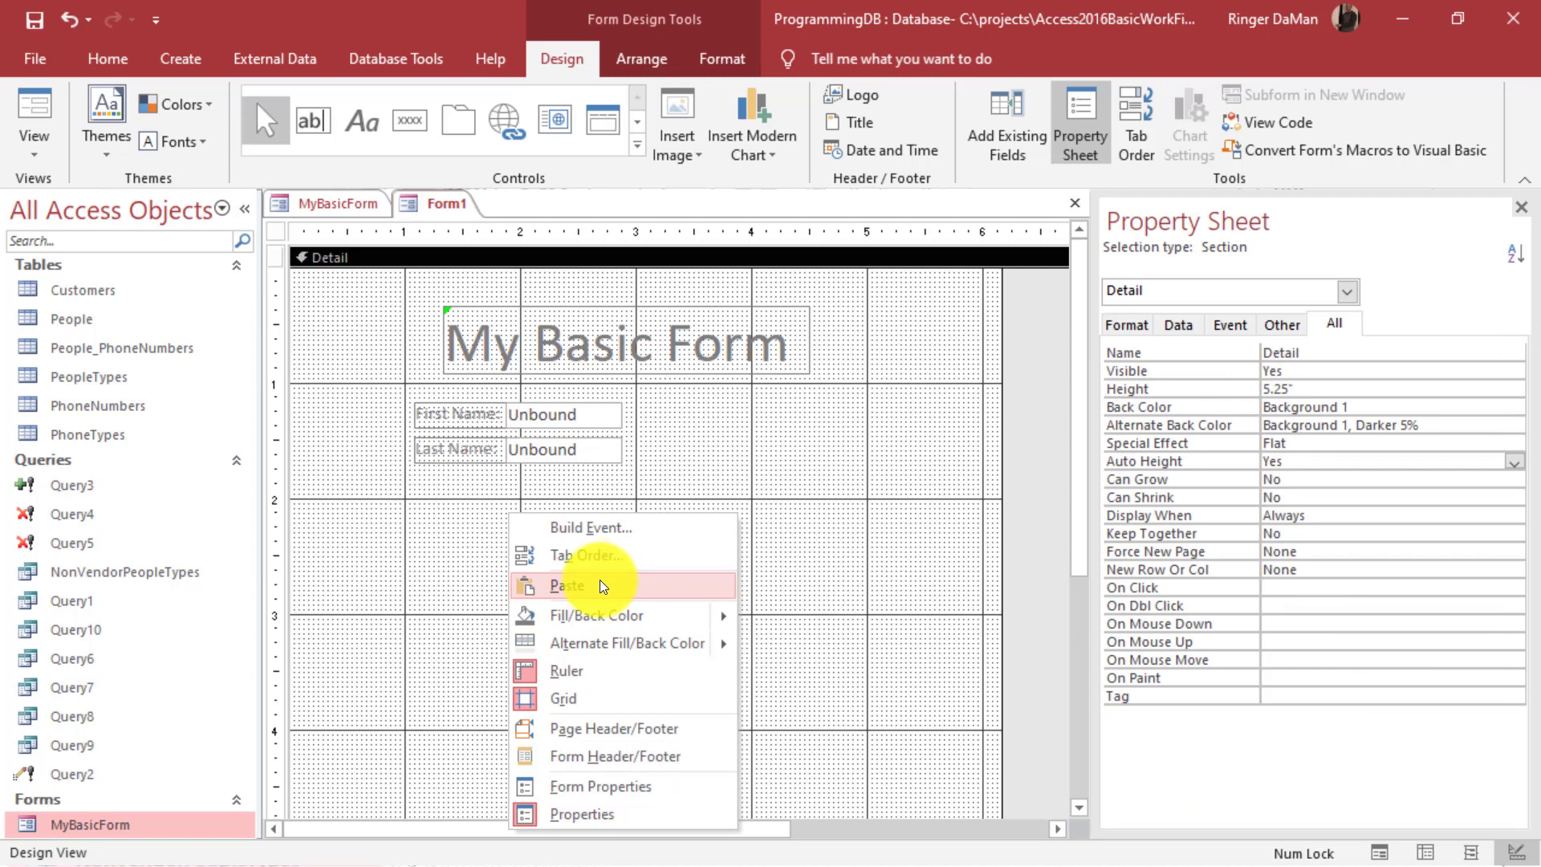
left_click(601, 584)
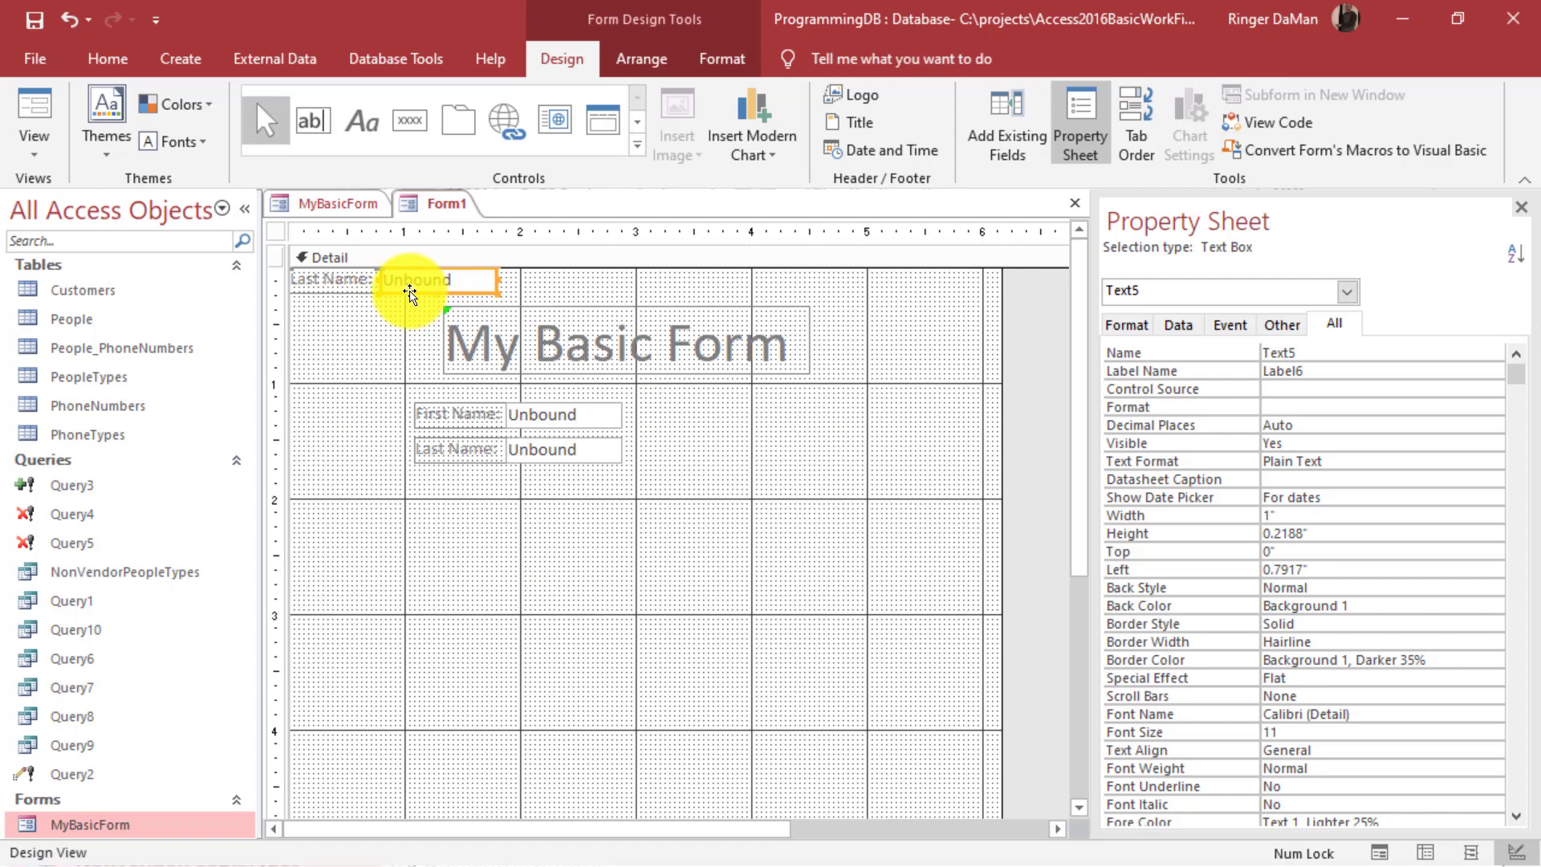
left_click_drag(410, 294, 536, 518)
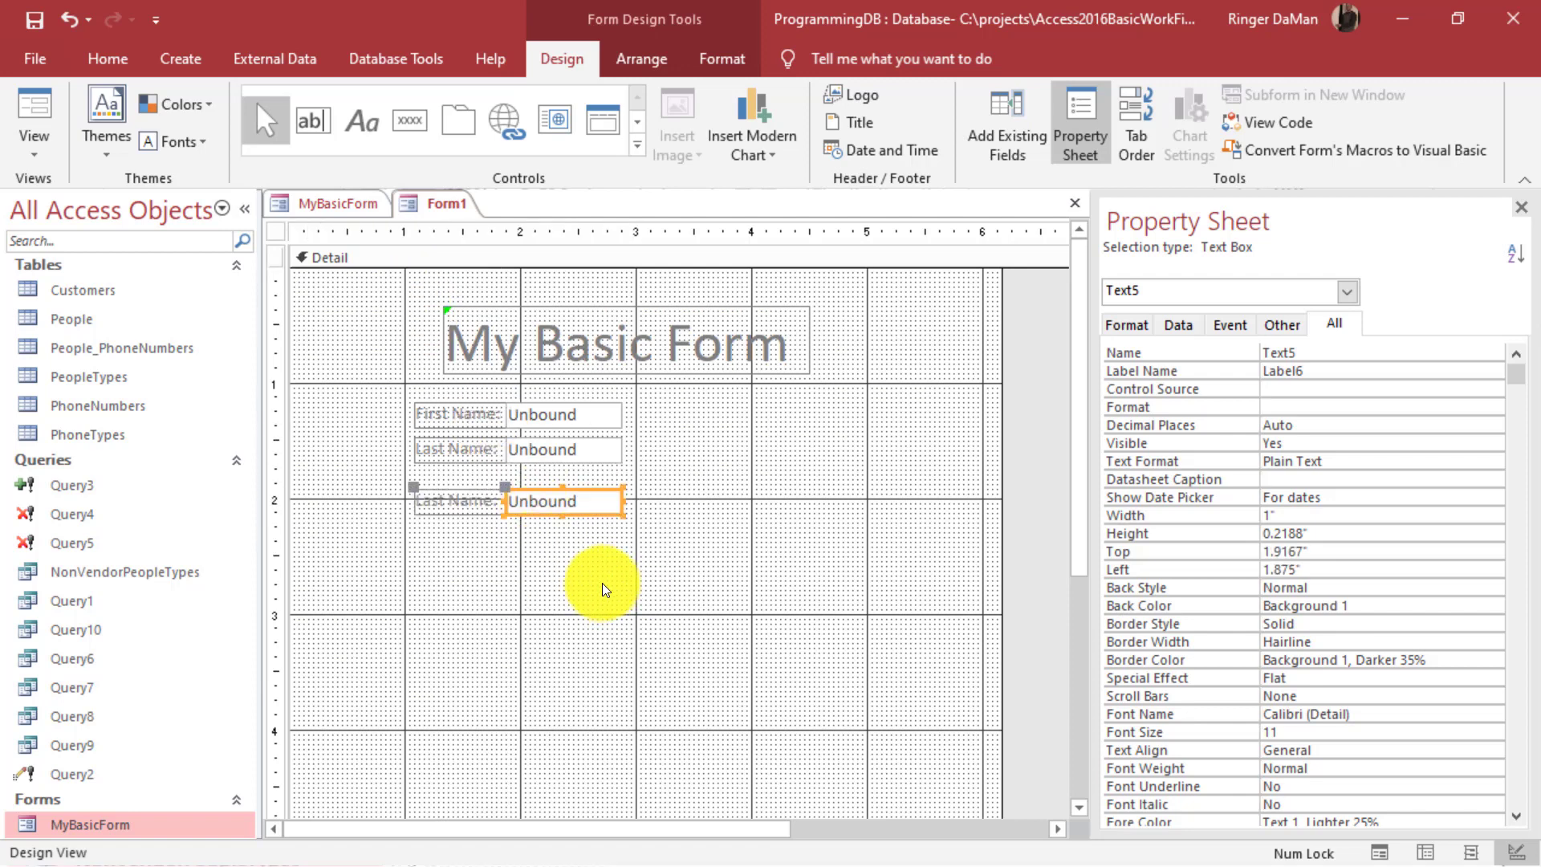
left_click(464, 495)
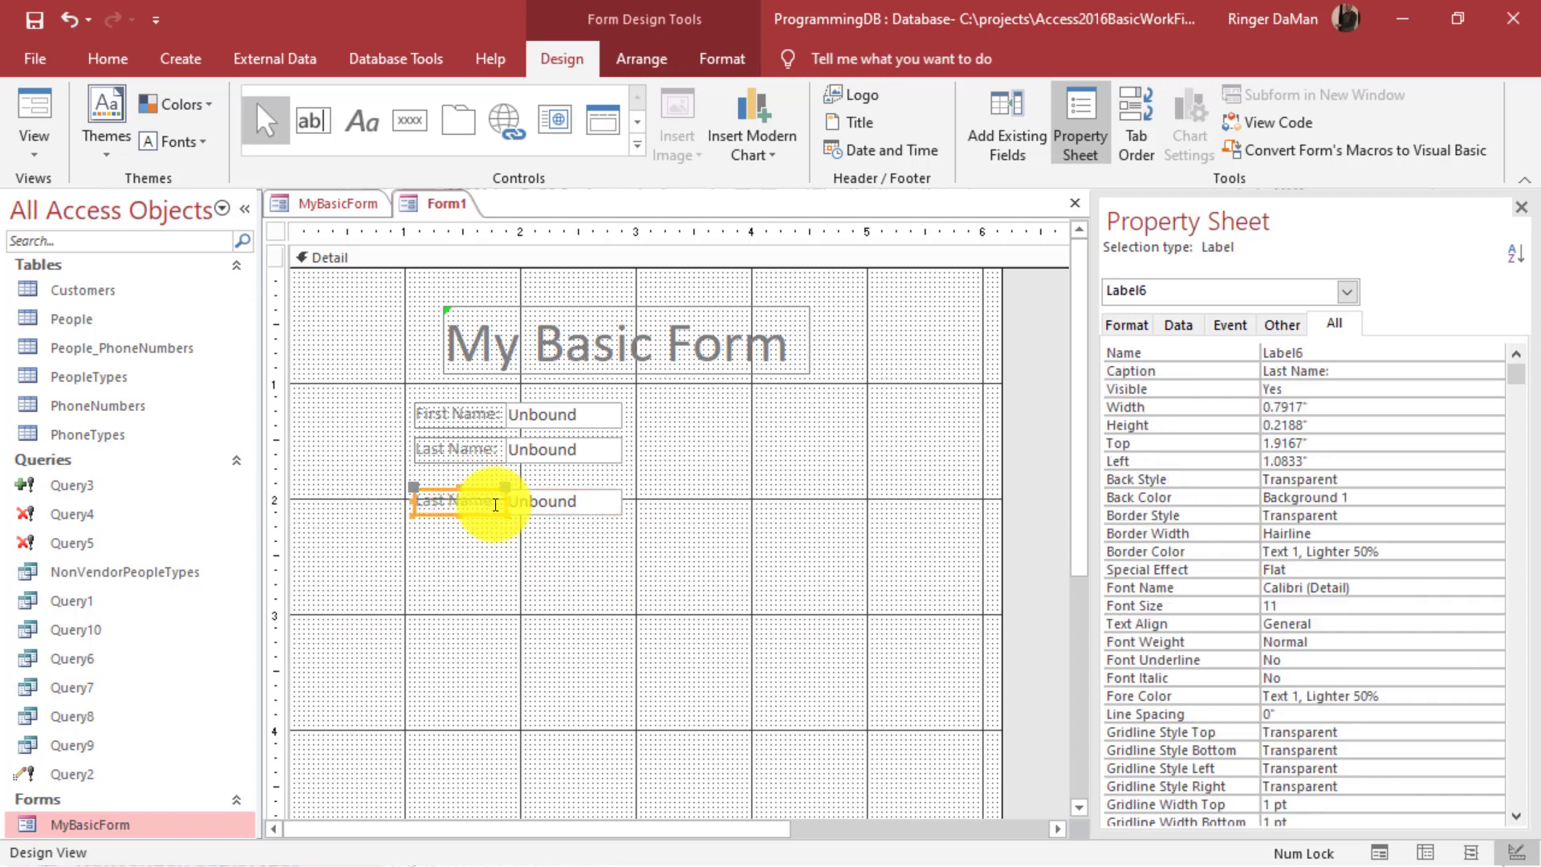
left_click(493, 507)
key("BackSpace")
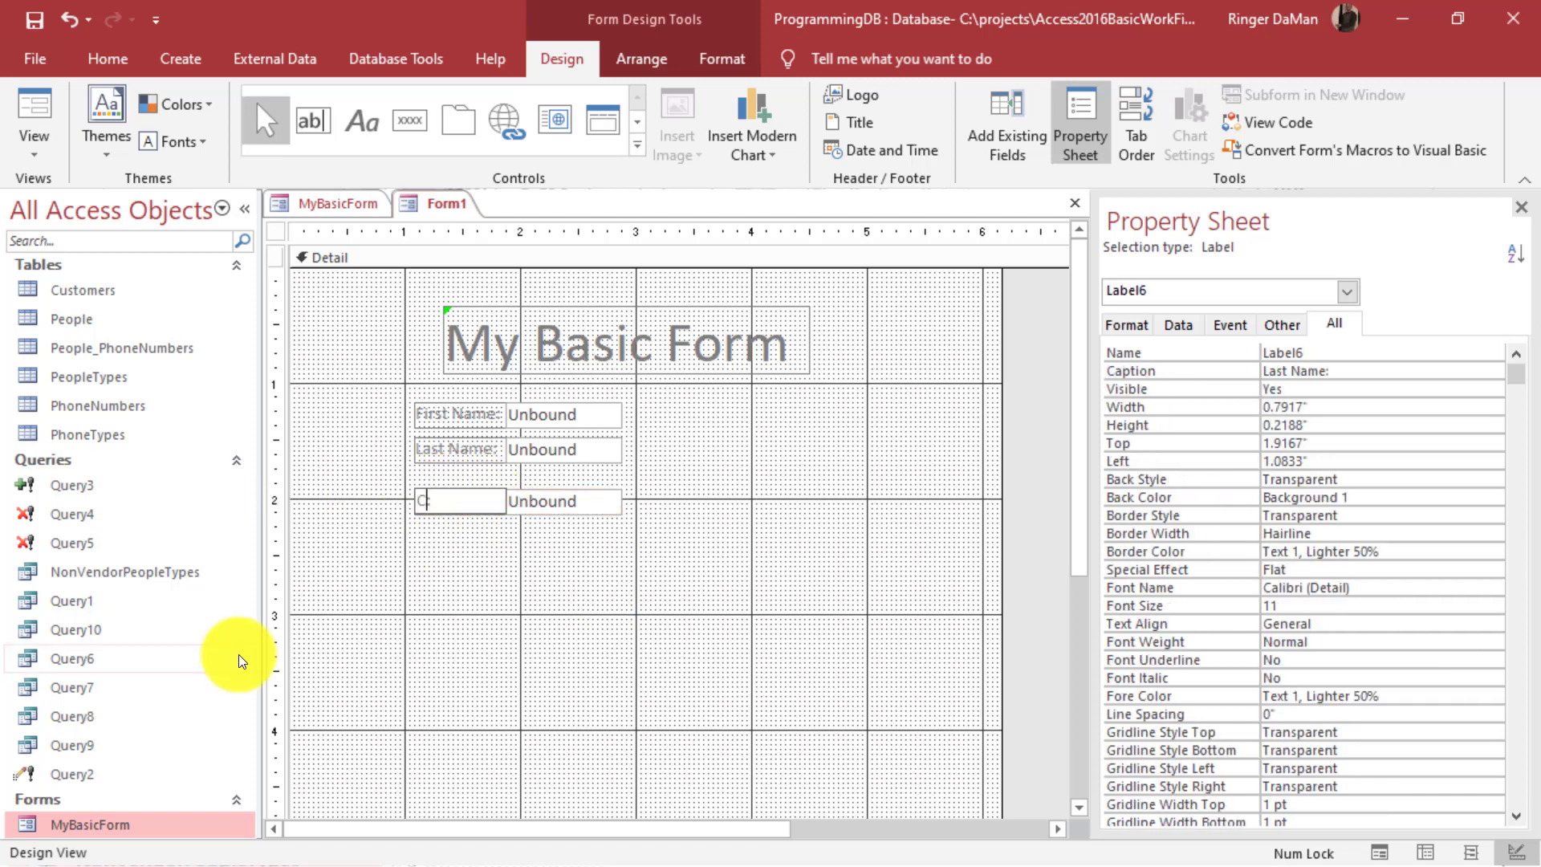
type("Comment:")
left_click(527, 642)
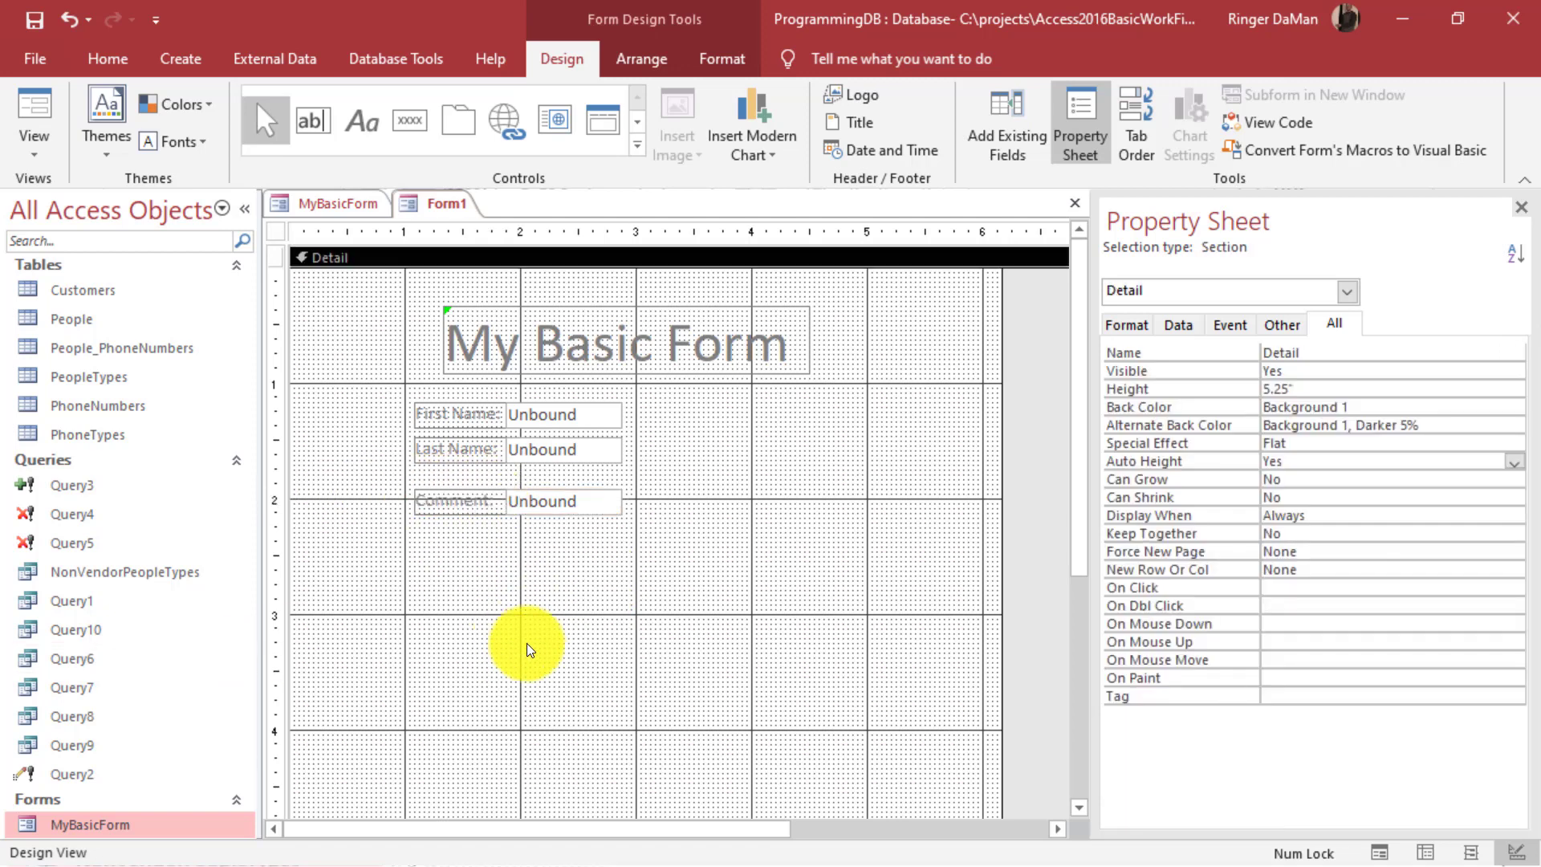
Enlarge the Comment text box down and right into a tall multi-line area.
left_click(571, 503)
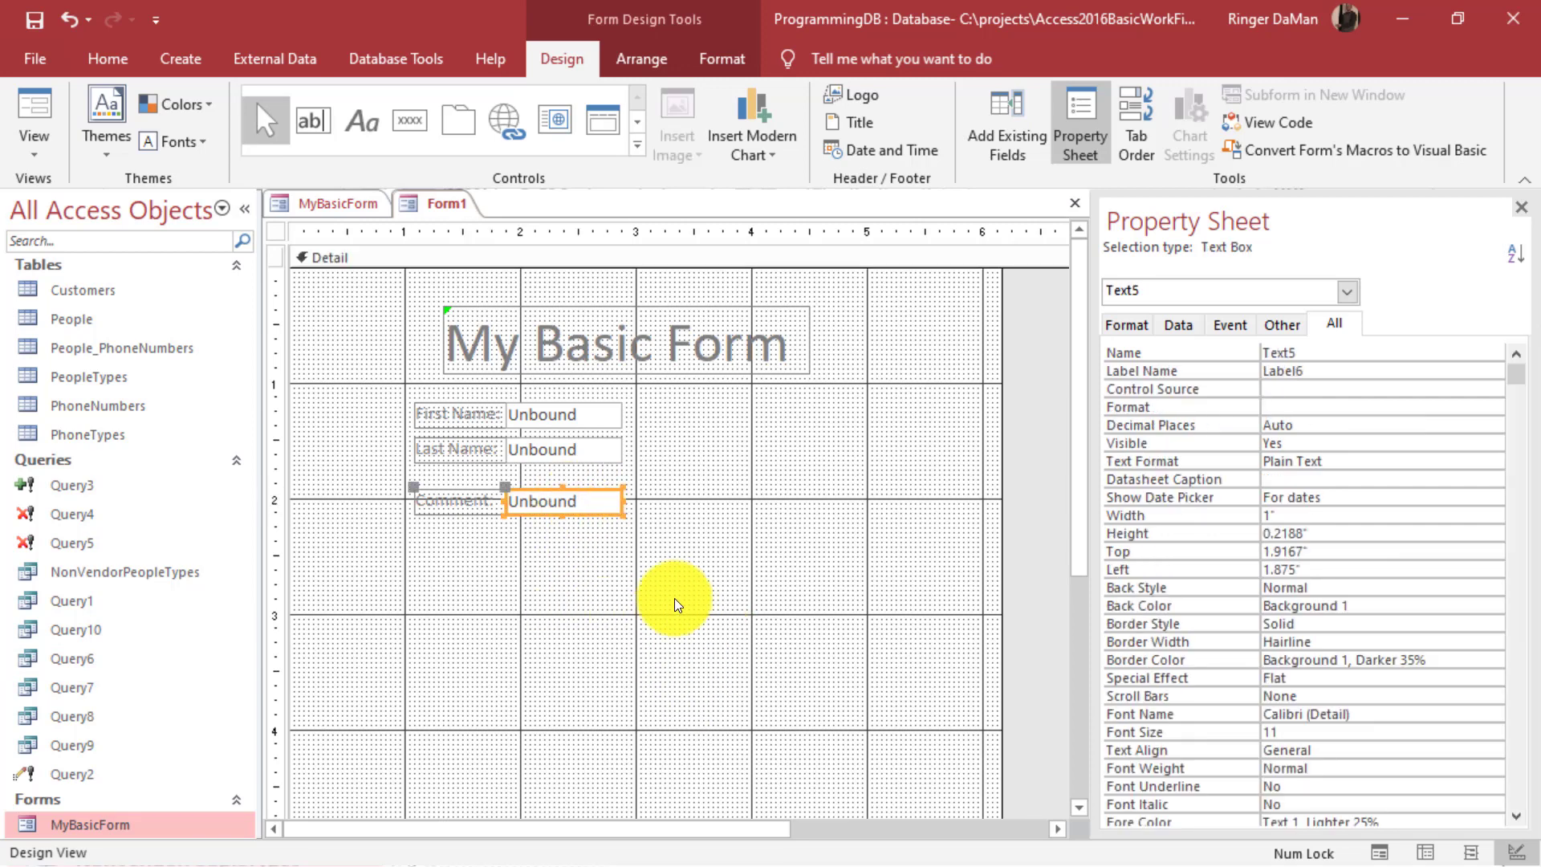
left_click(622, 514)
left_click_drag(622, 513, 809, 647)
left_click(788, 765)
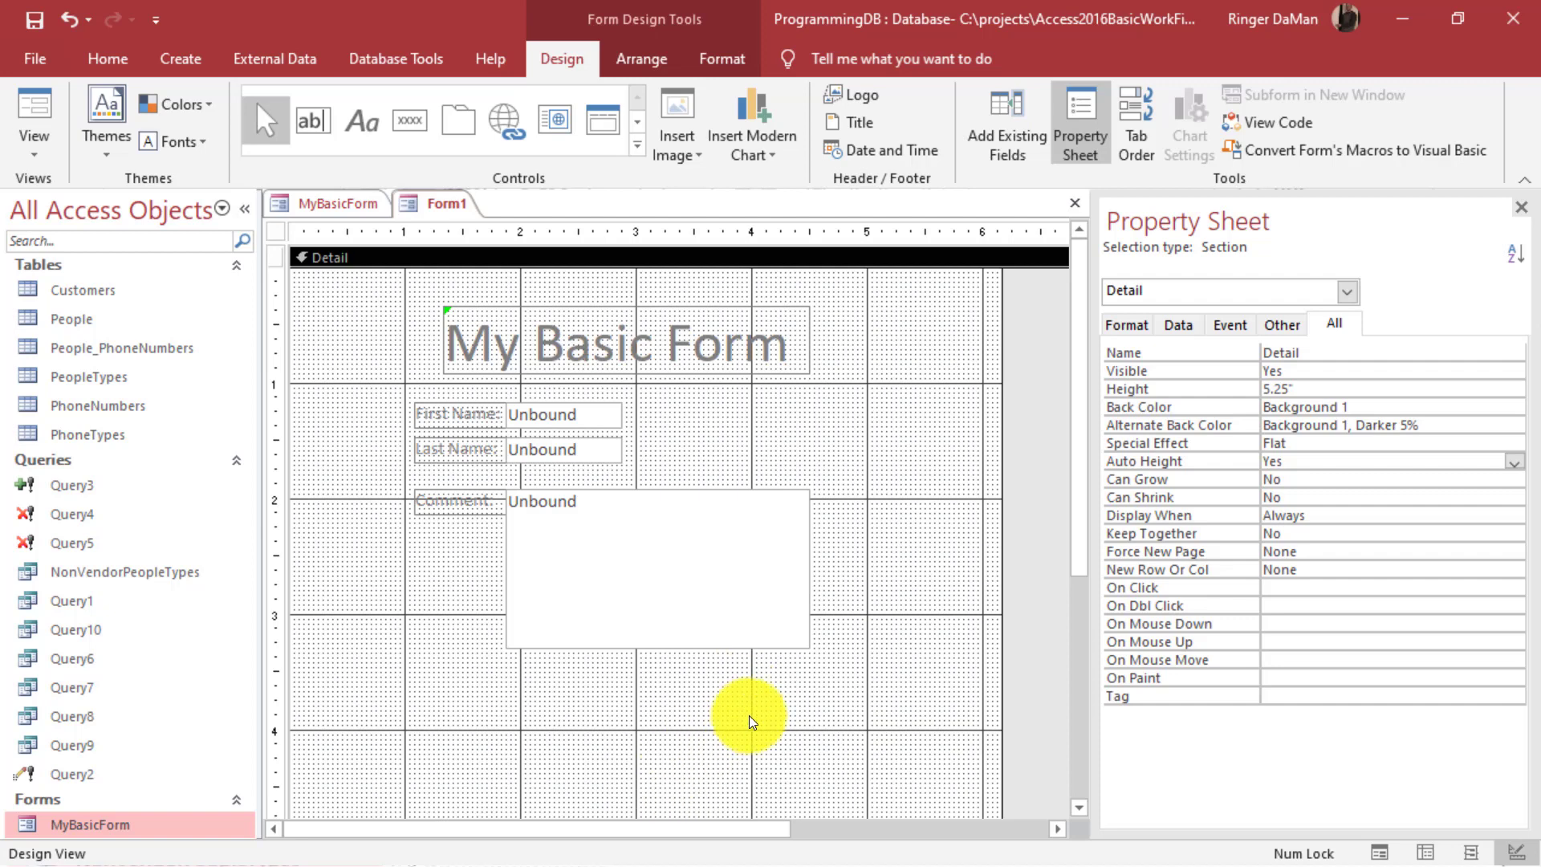
Add a button below the Comment box, browsing the wizard's action categories before cancelling it.
left_click(410, 113)
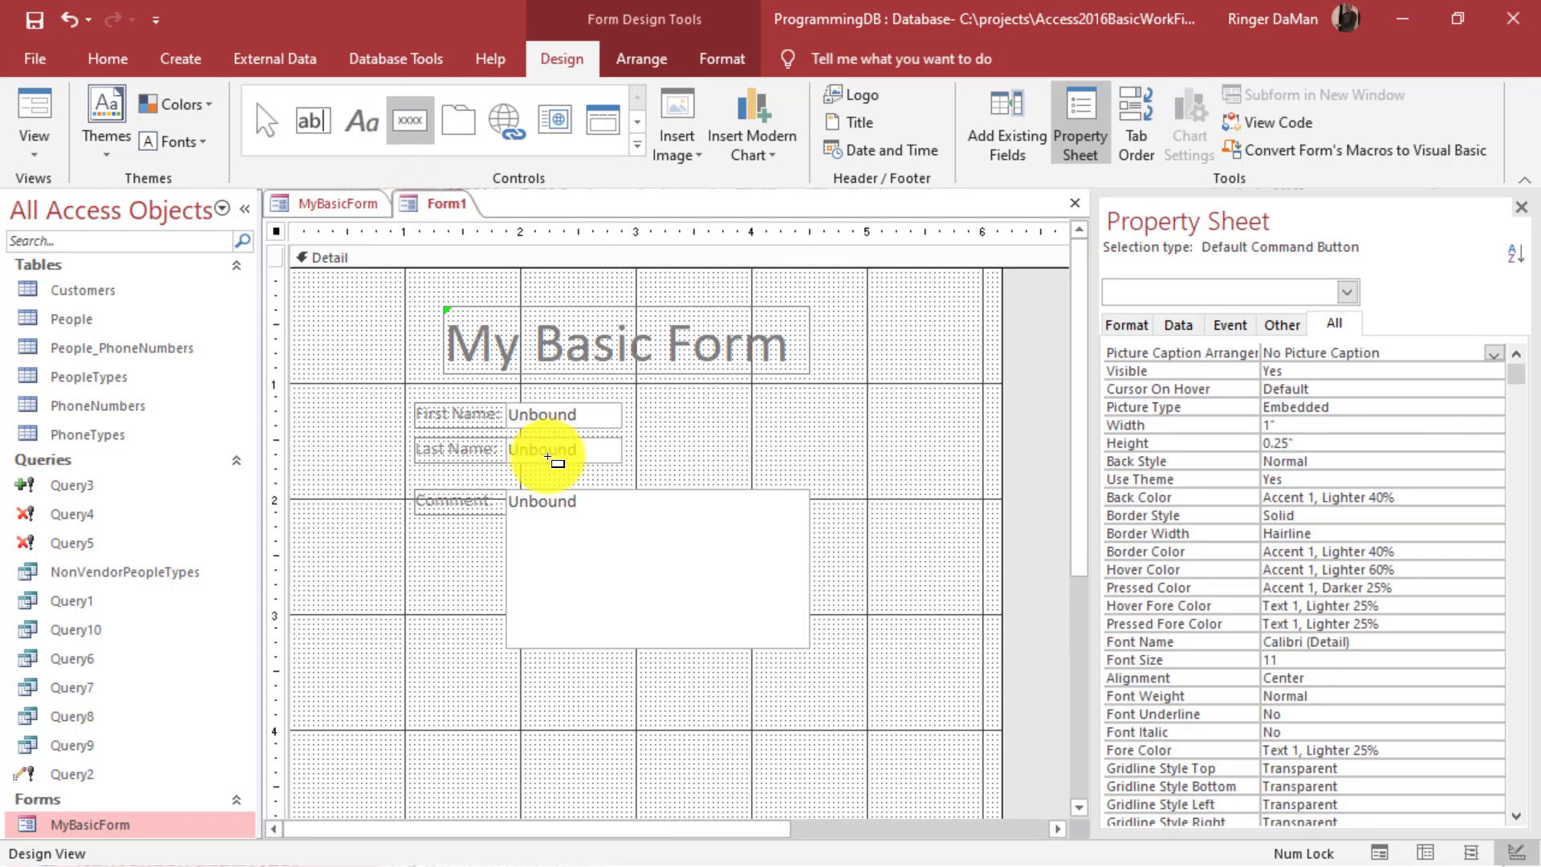
left_click(709, 678)
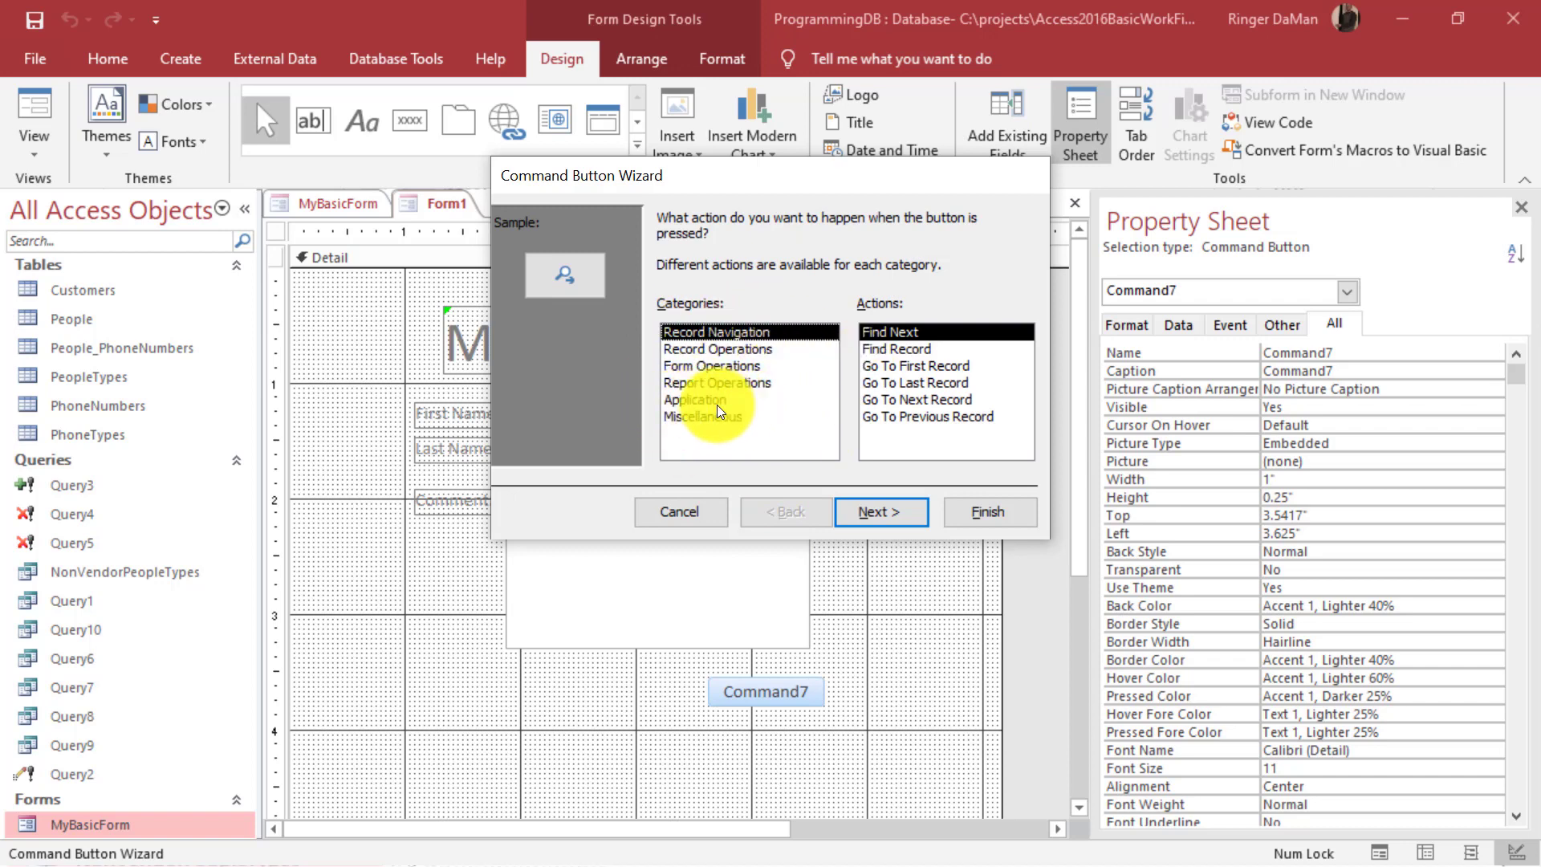
left_click(744, 414)
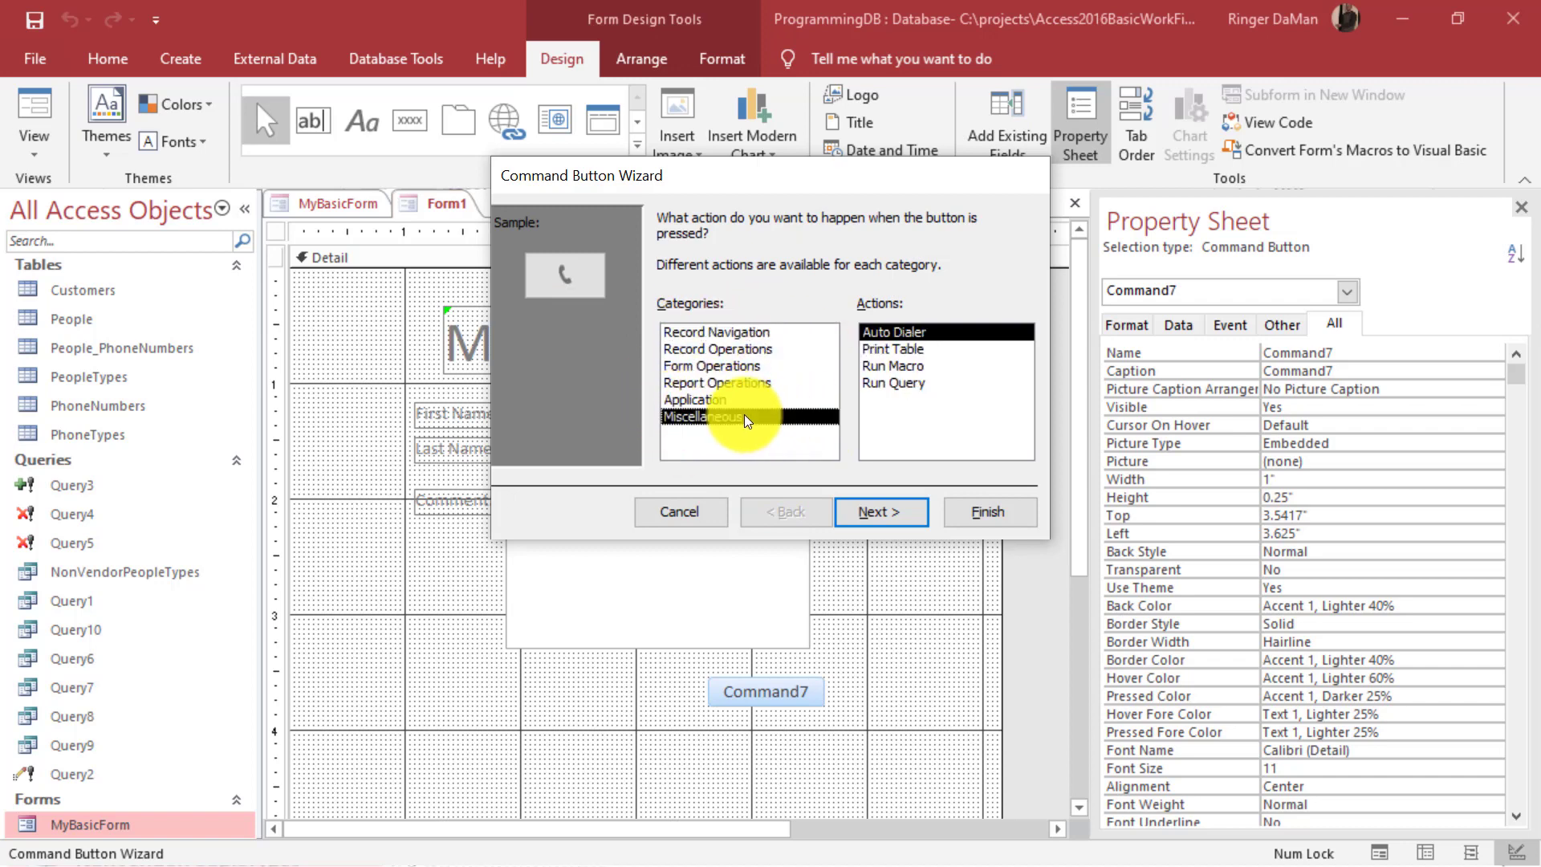
left_click(729, 400)
left_click(726, 384)
left_click(795, 397)
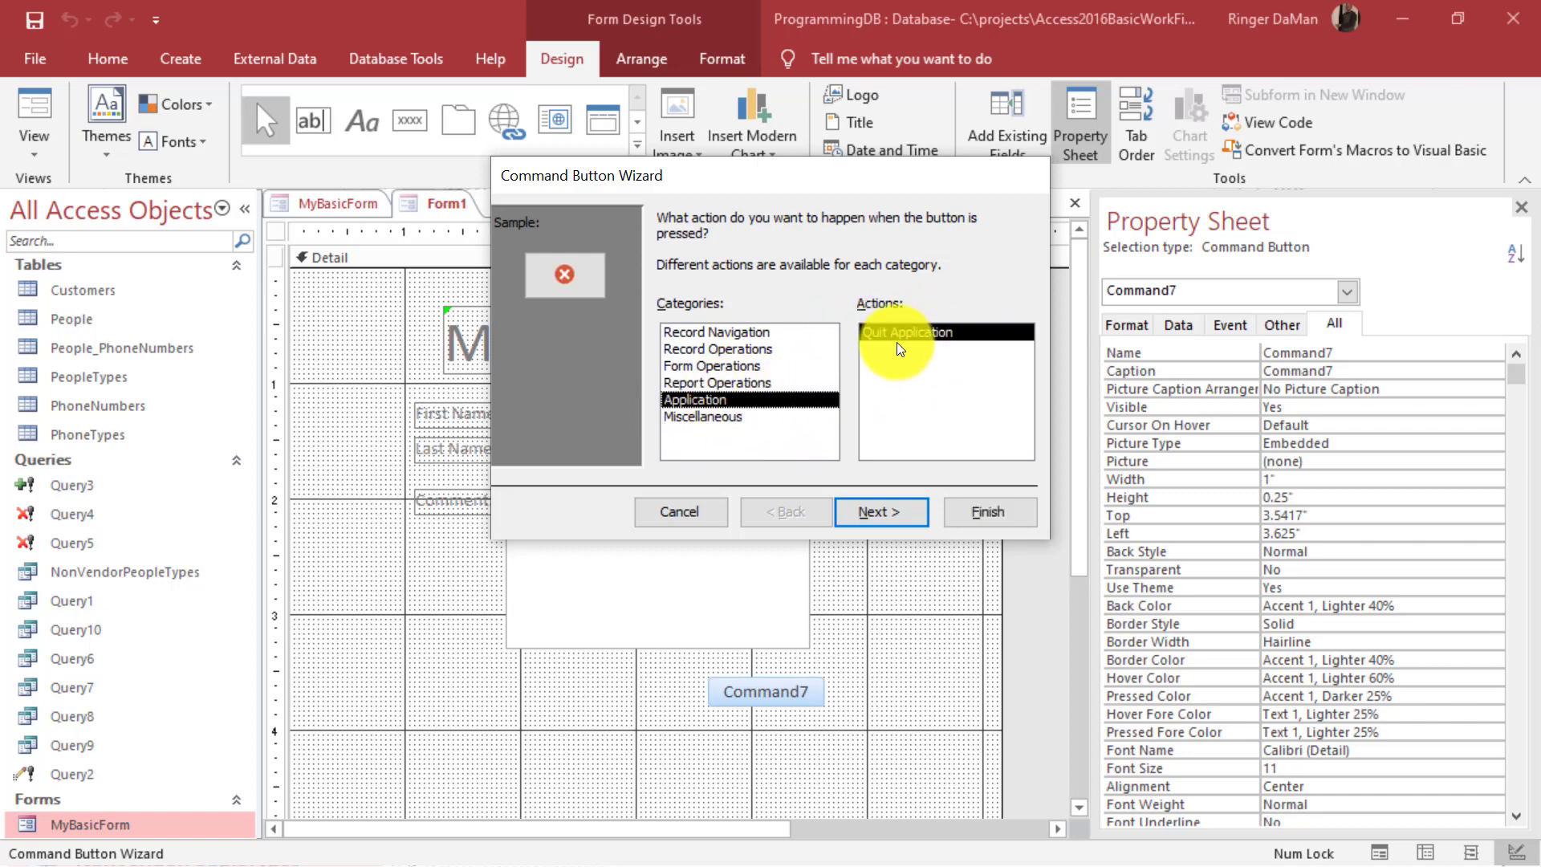
left_click(714, 383)
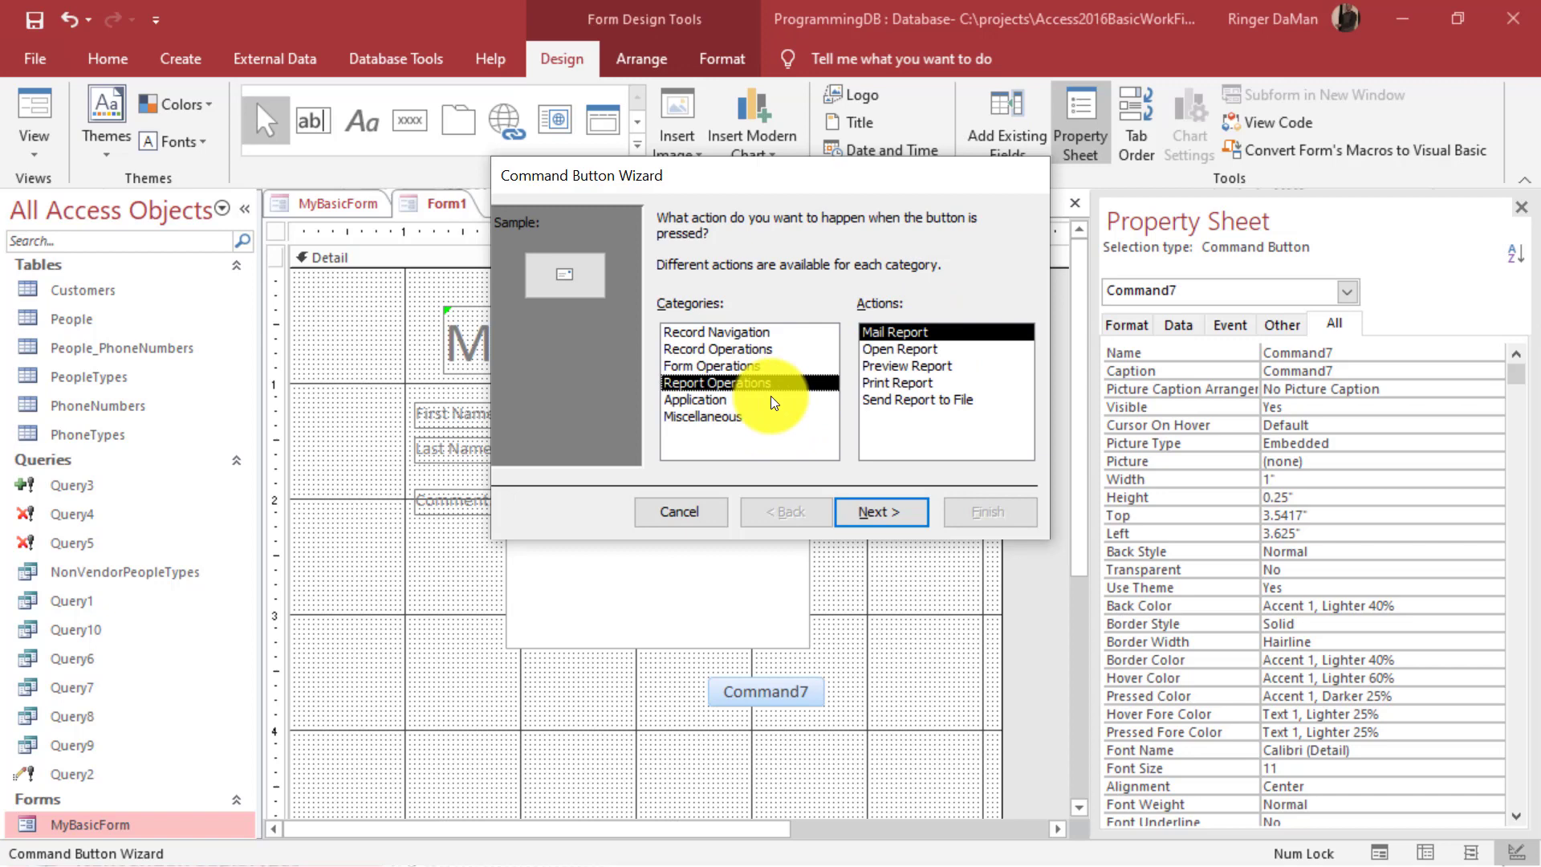
left_click(680, 365)
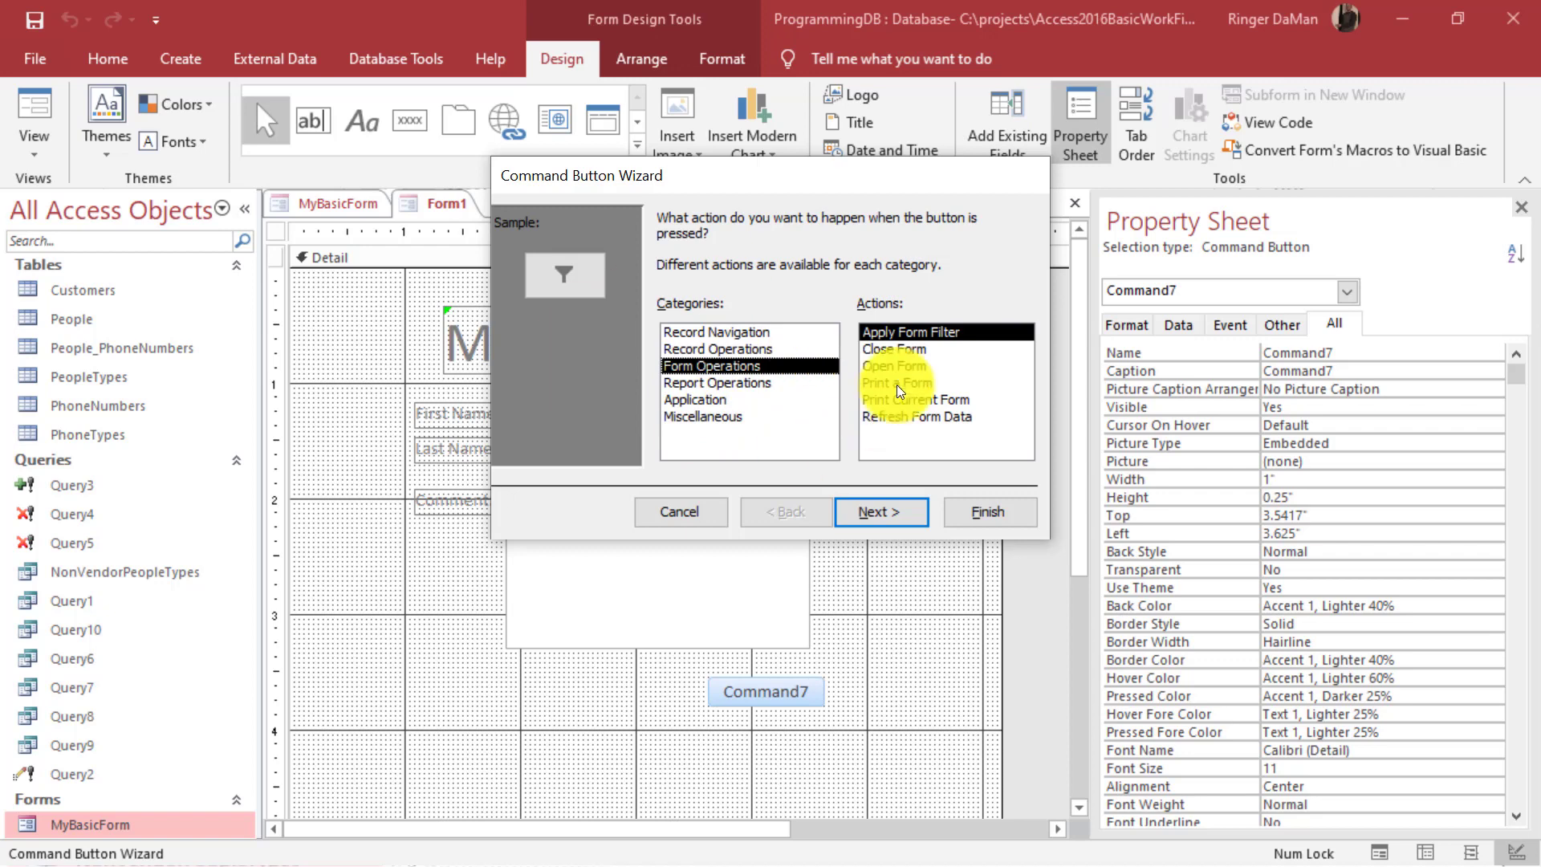
left_click(653, 504)
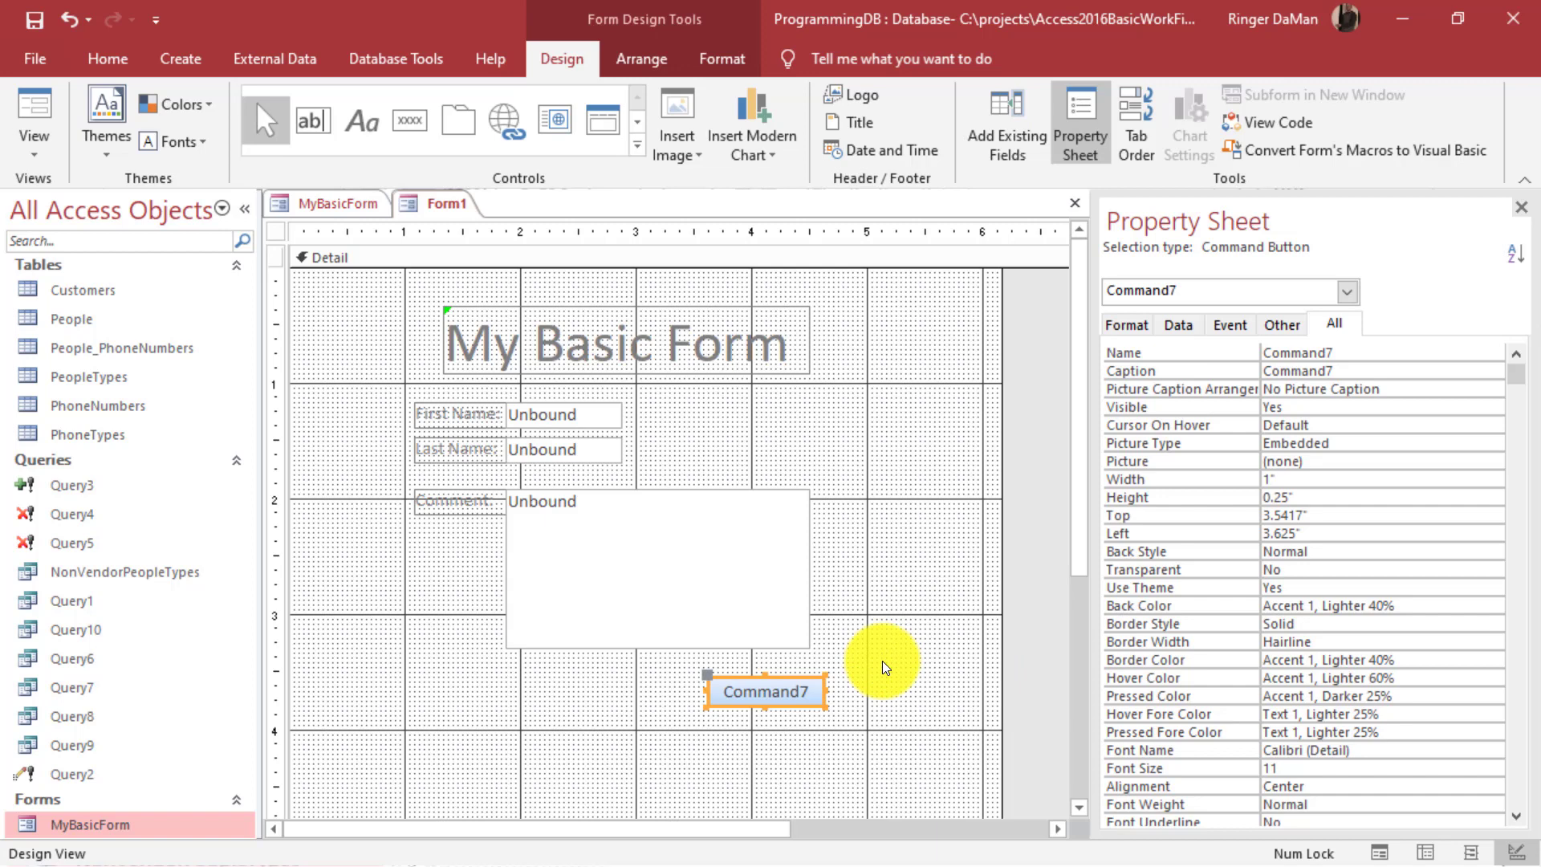
Change the Command7 button's caption to 'Submit'.
double_click(786, 690)
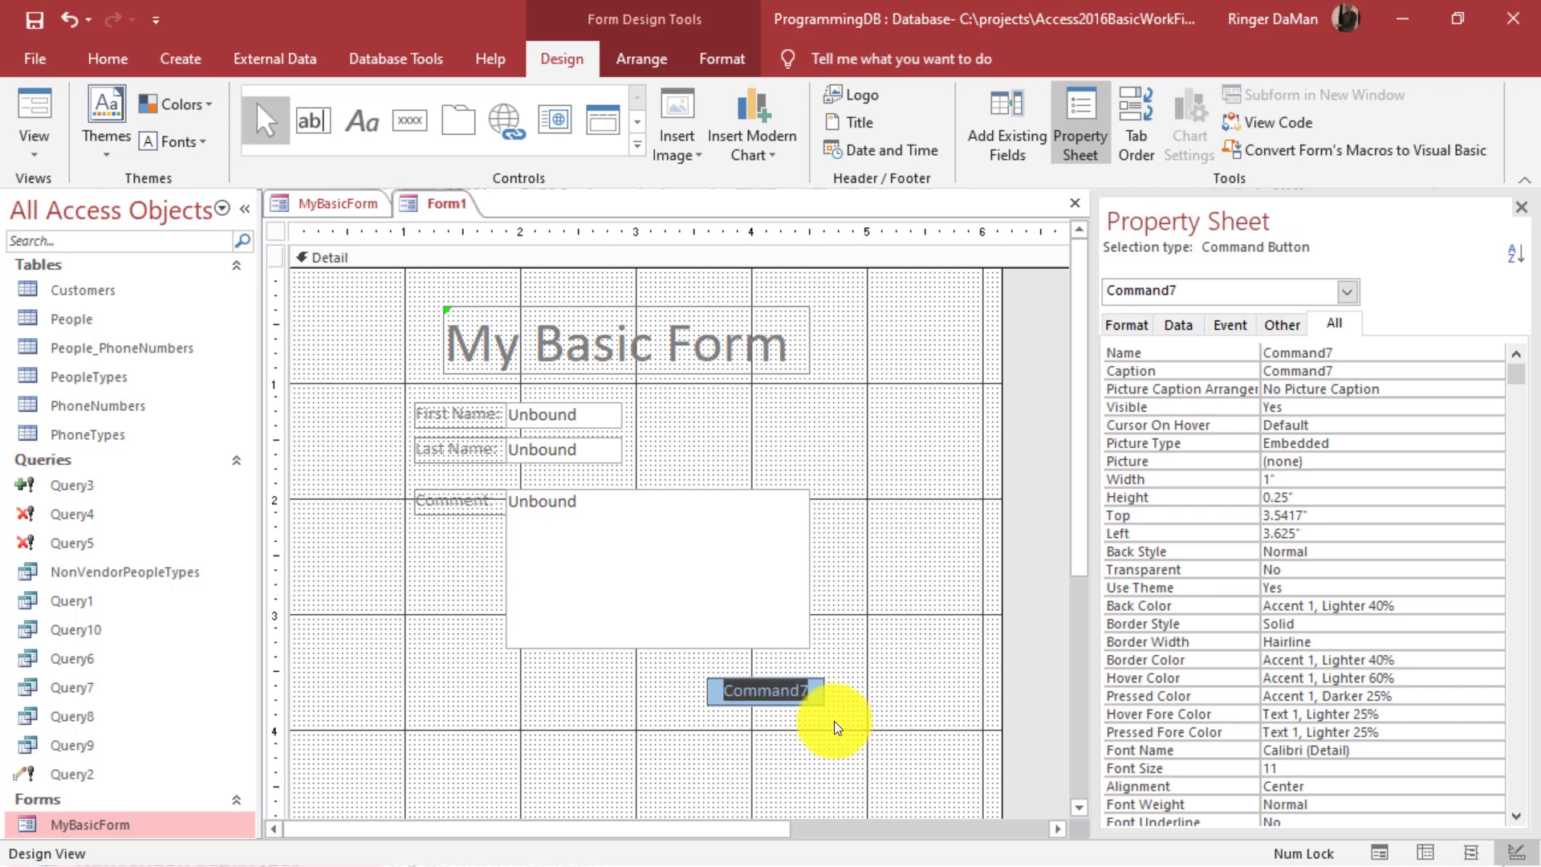
type("Submit")
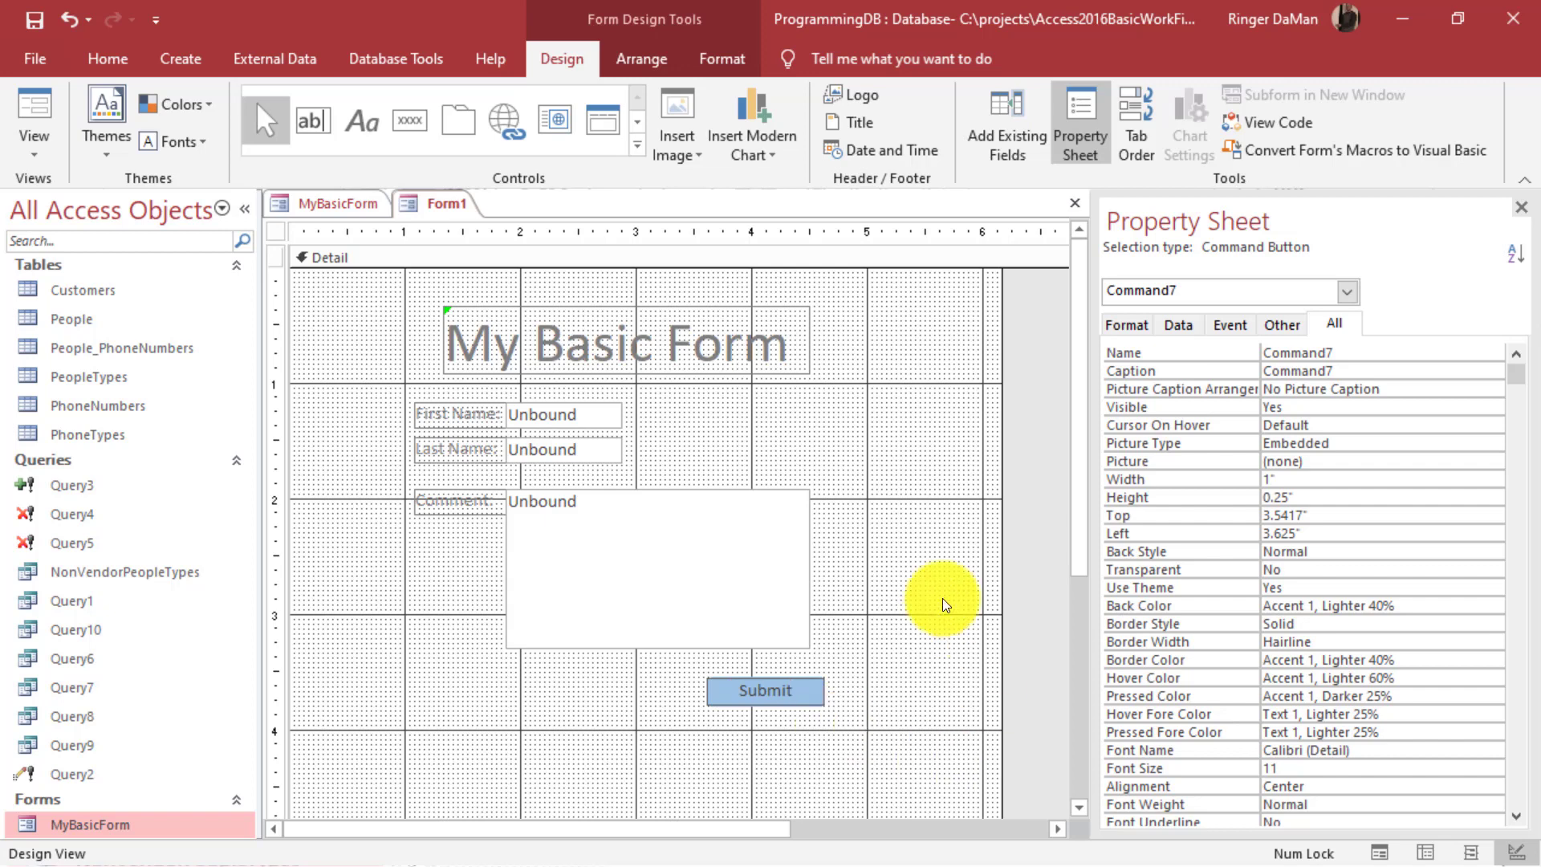
left_click(951, 510)
Nudge the Submit button left and up to about 3.5" left and 3.5" top.
left_click(767, 699)
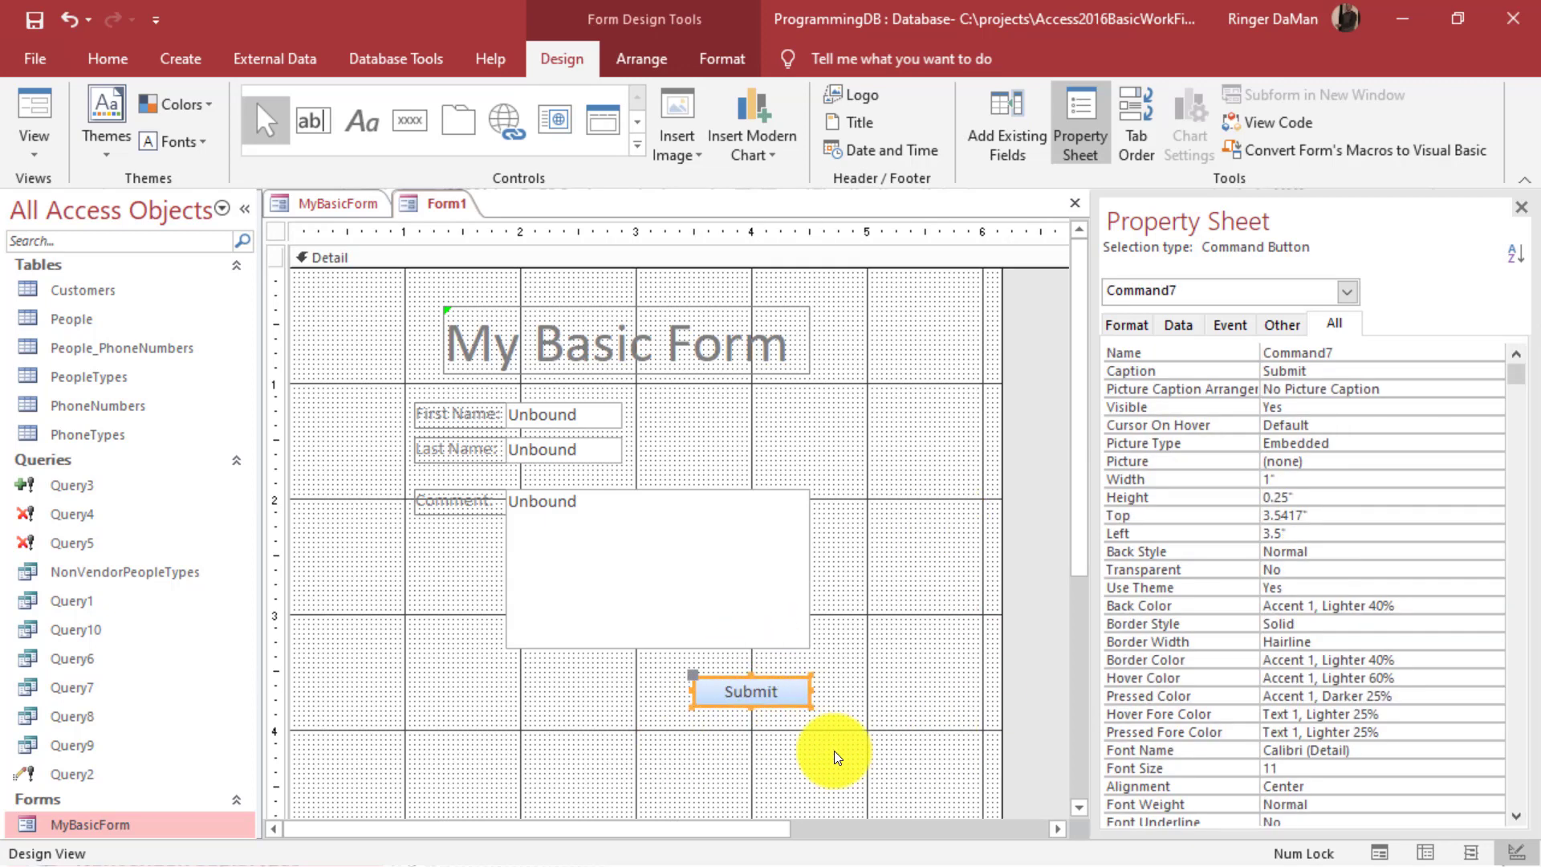
key("Left")
key("Left")
key("Left")
key("Up")
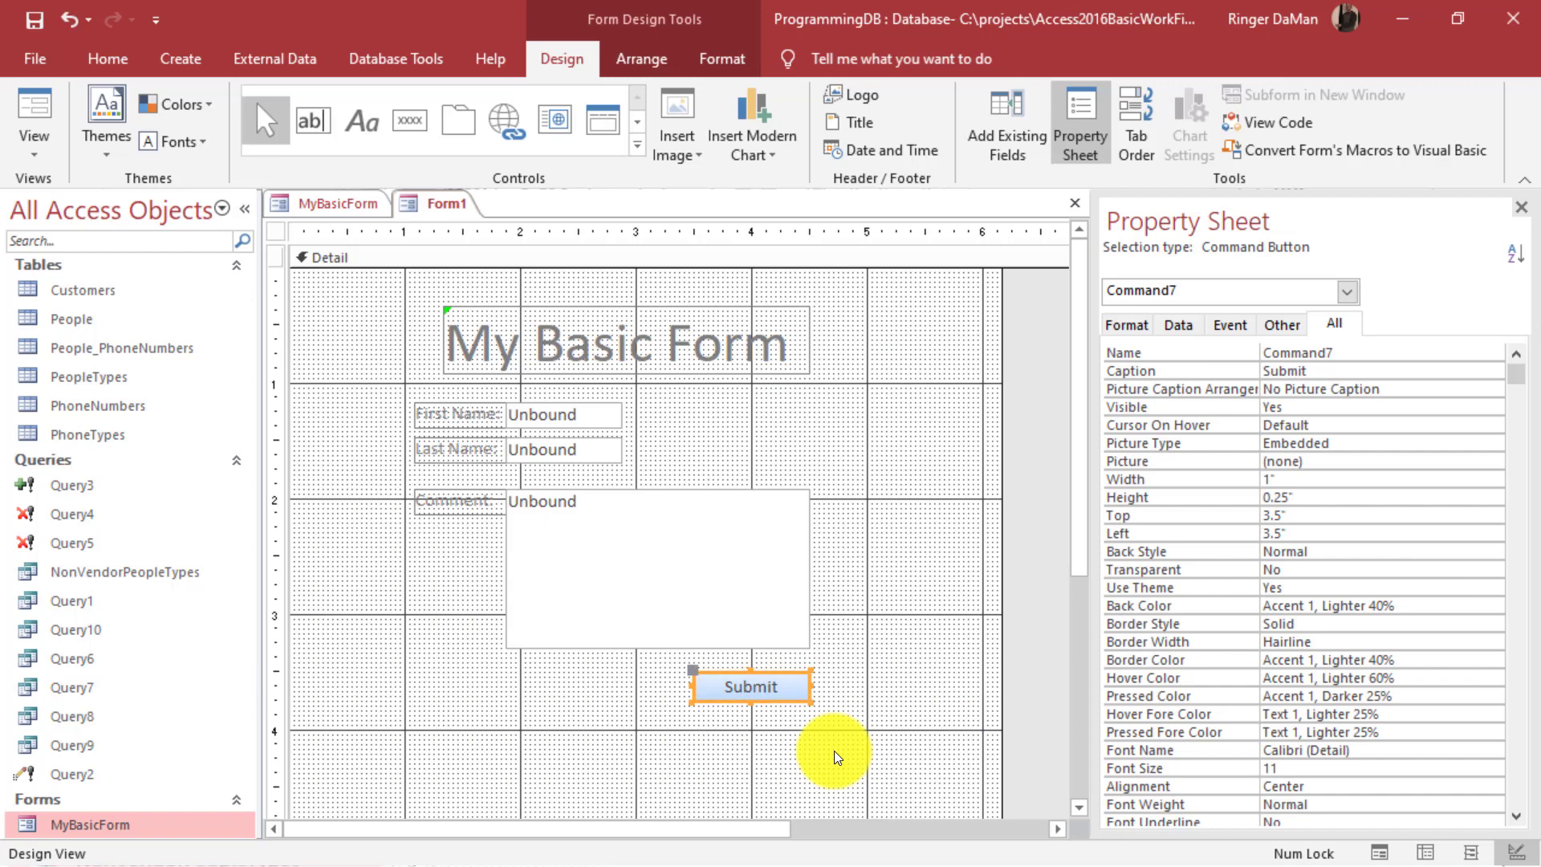
key("Up")
left_click(869, 734)
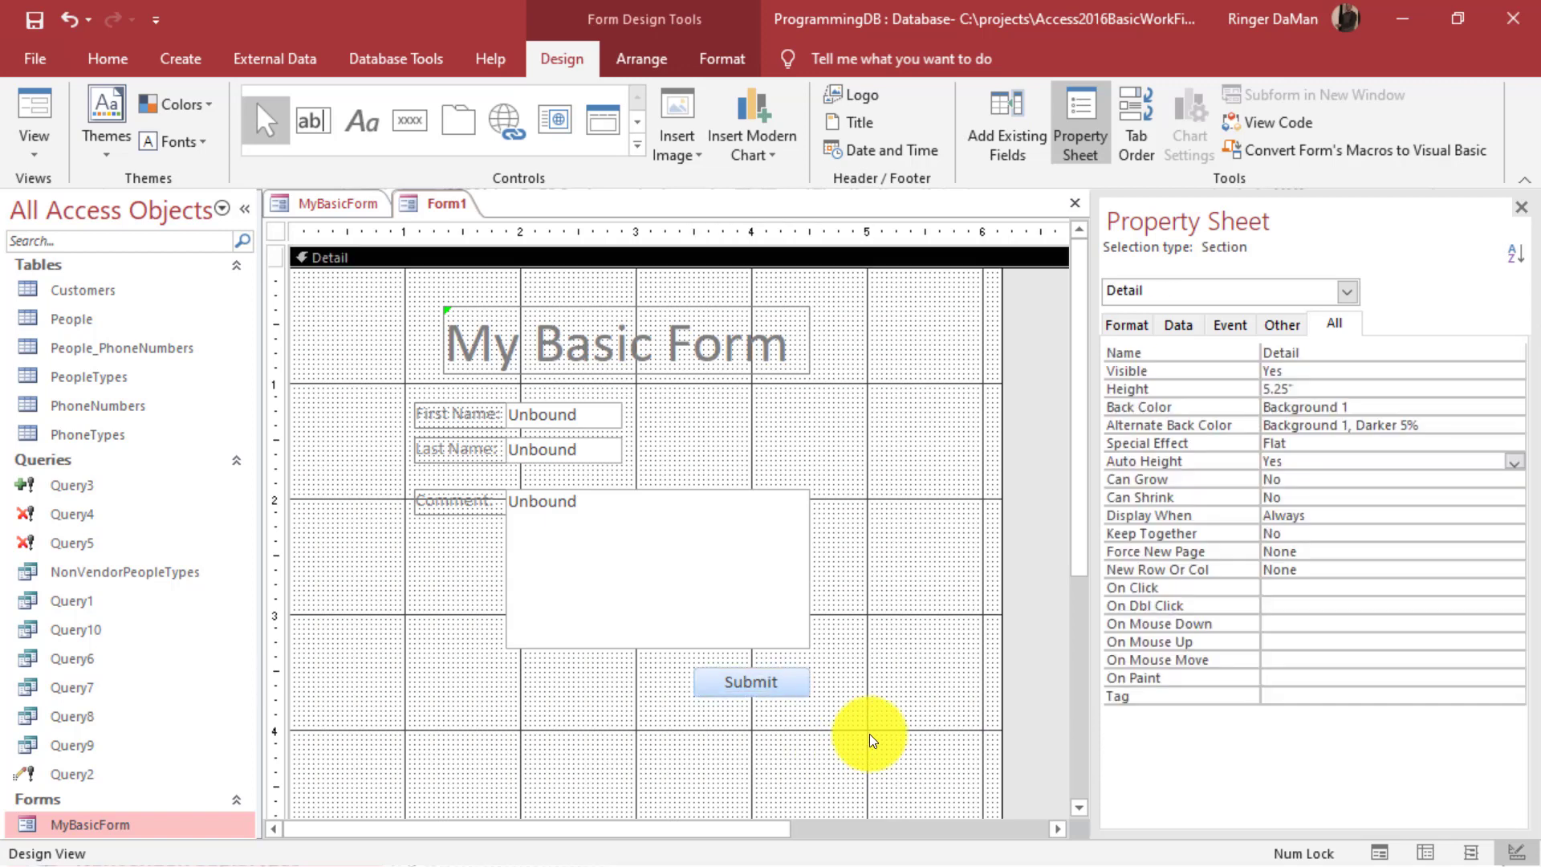
Compare Form1's design against the MyBasicForm tab twice, then bring up the View list.
left_click(297, 200)
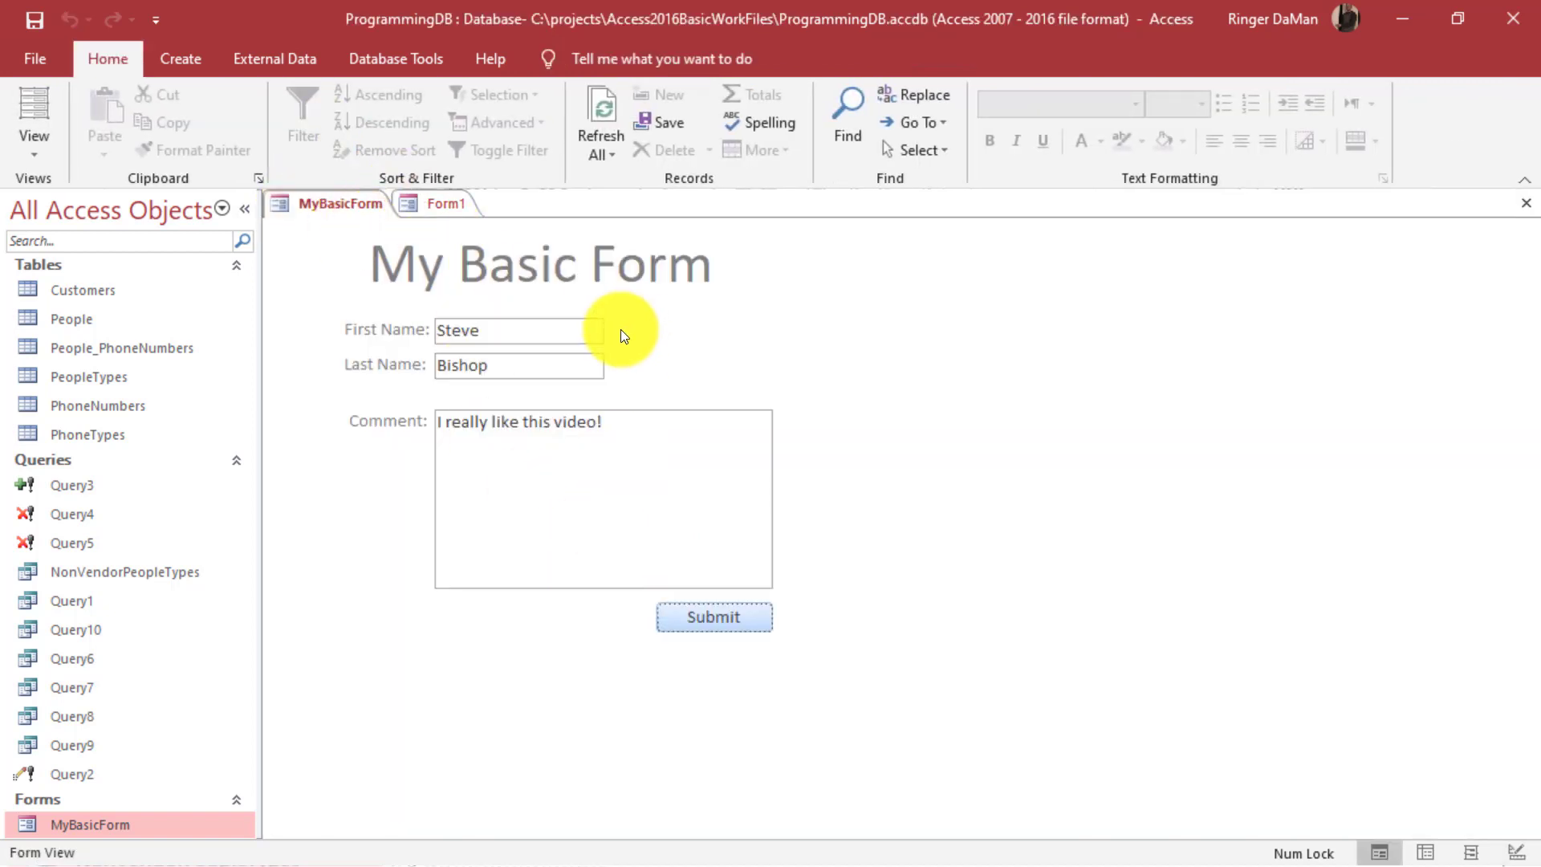
left_click(446, 202)
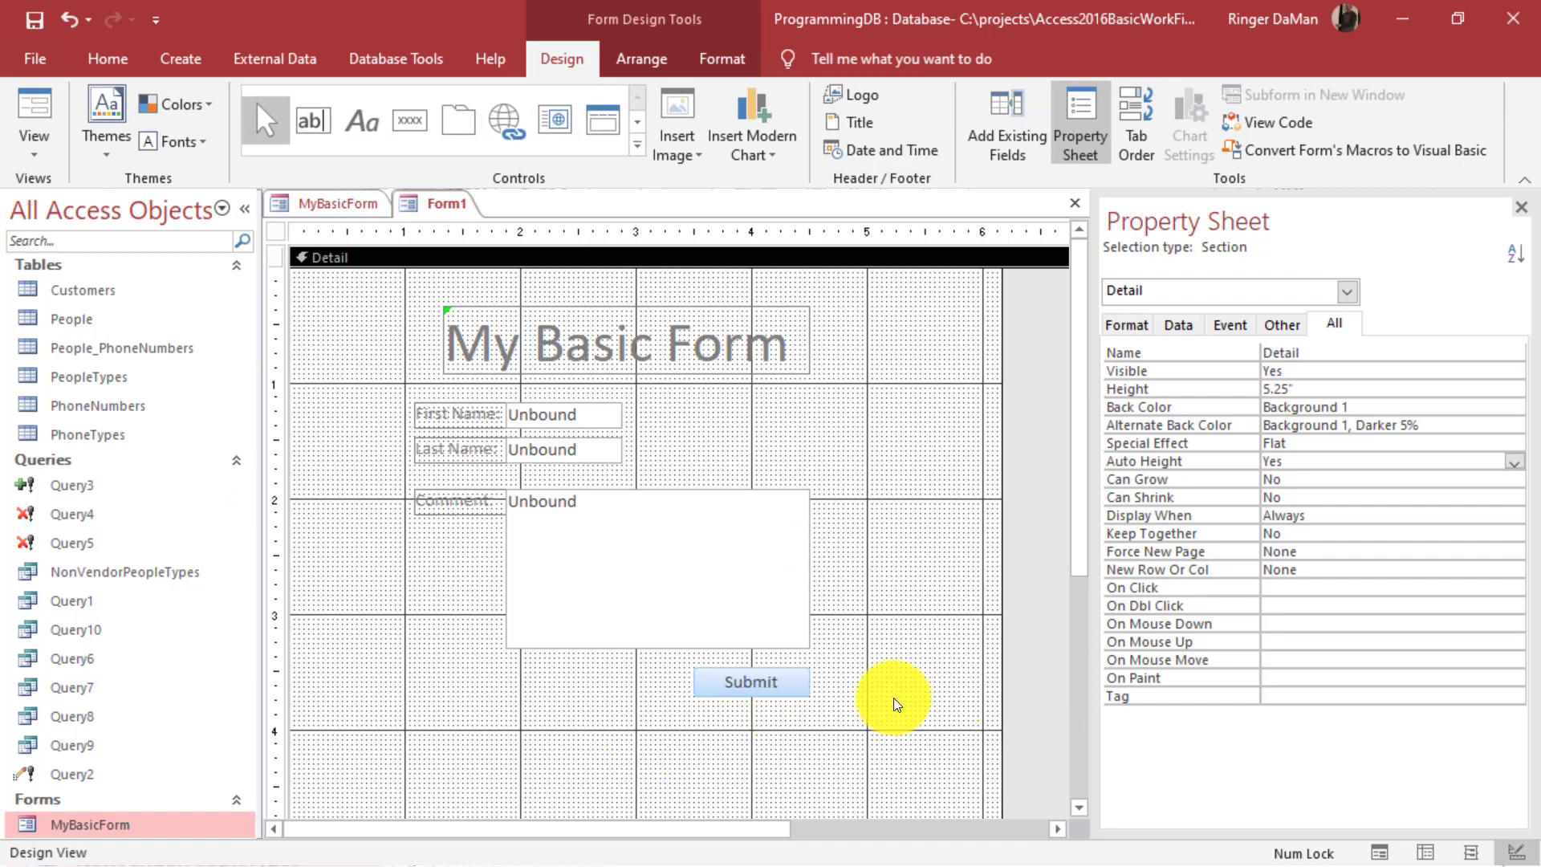
left_click(358, 201)
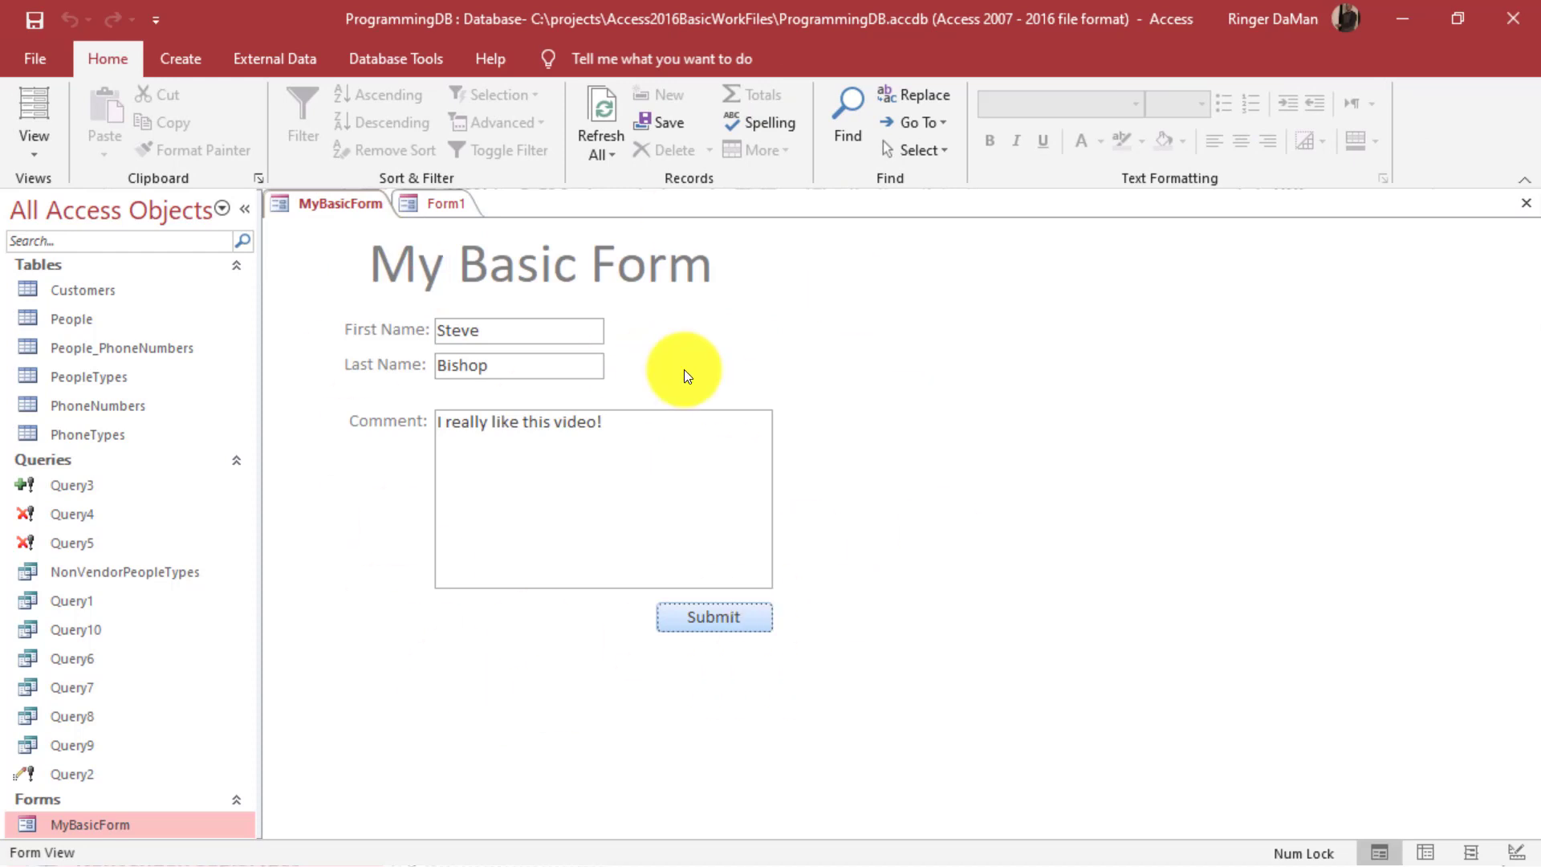
left_click(436, 205)
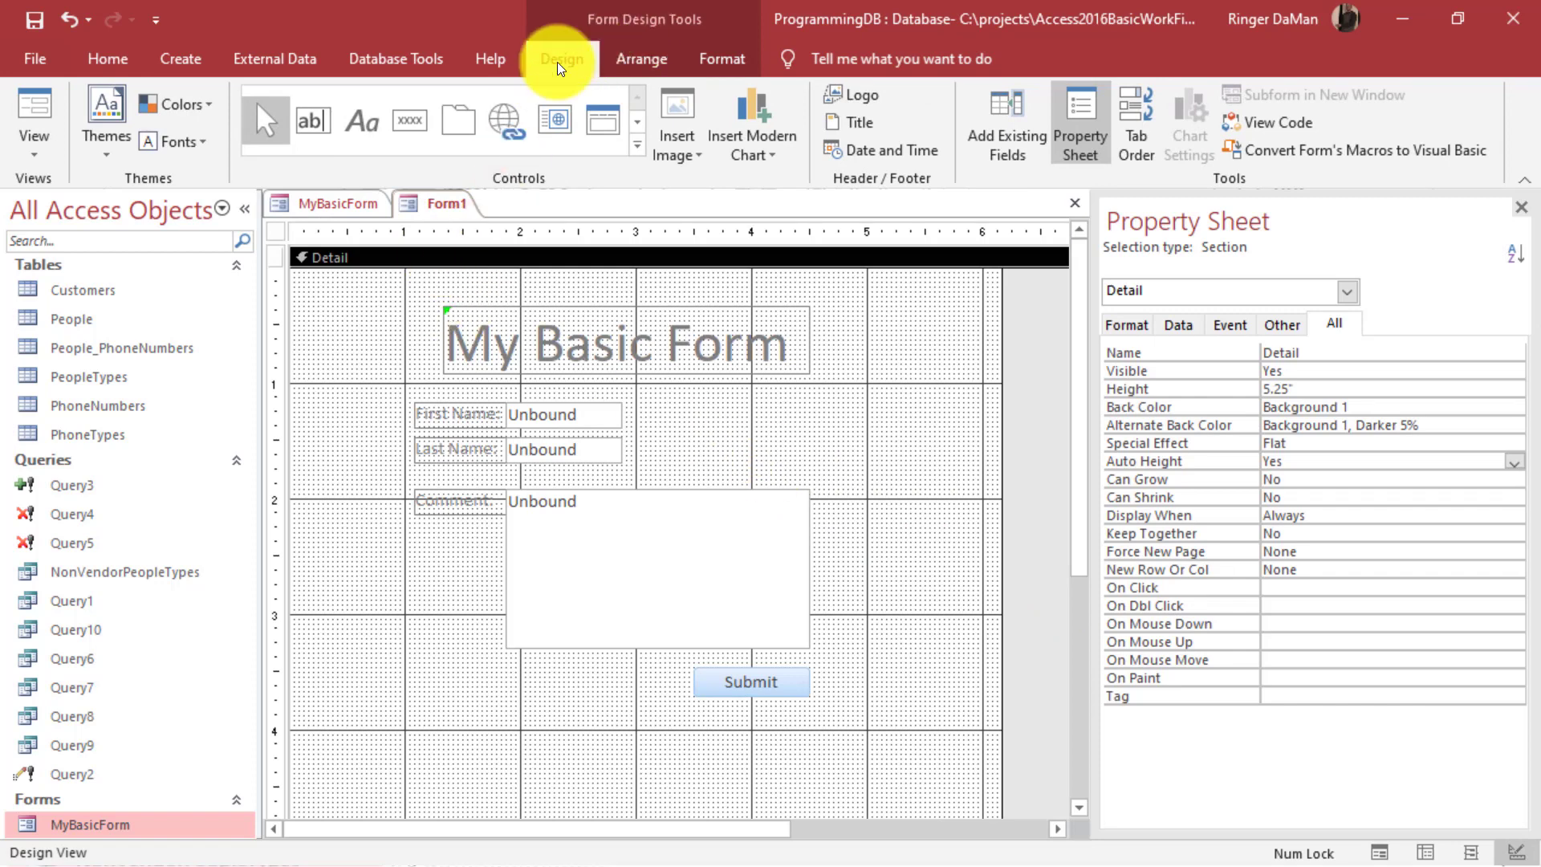
left_click(36, 149)
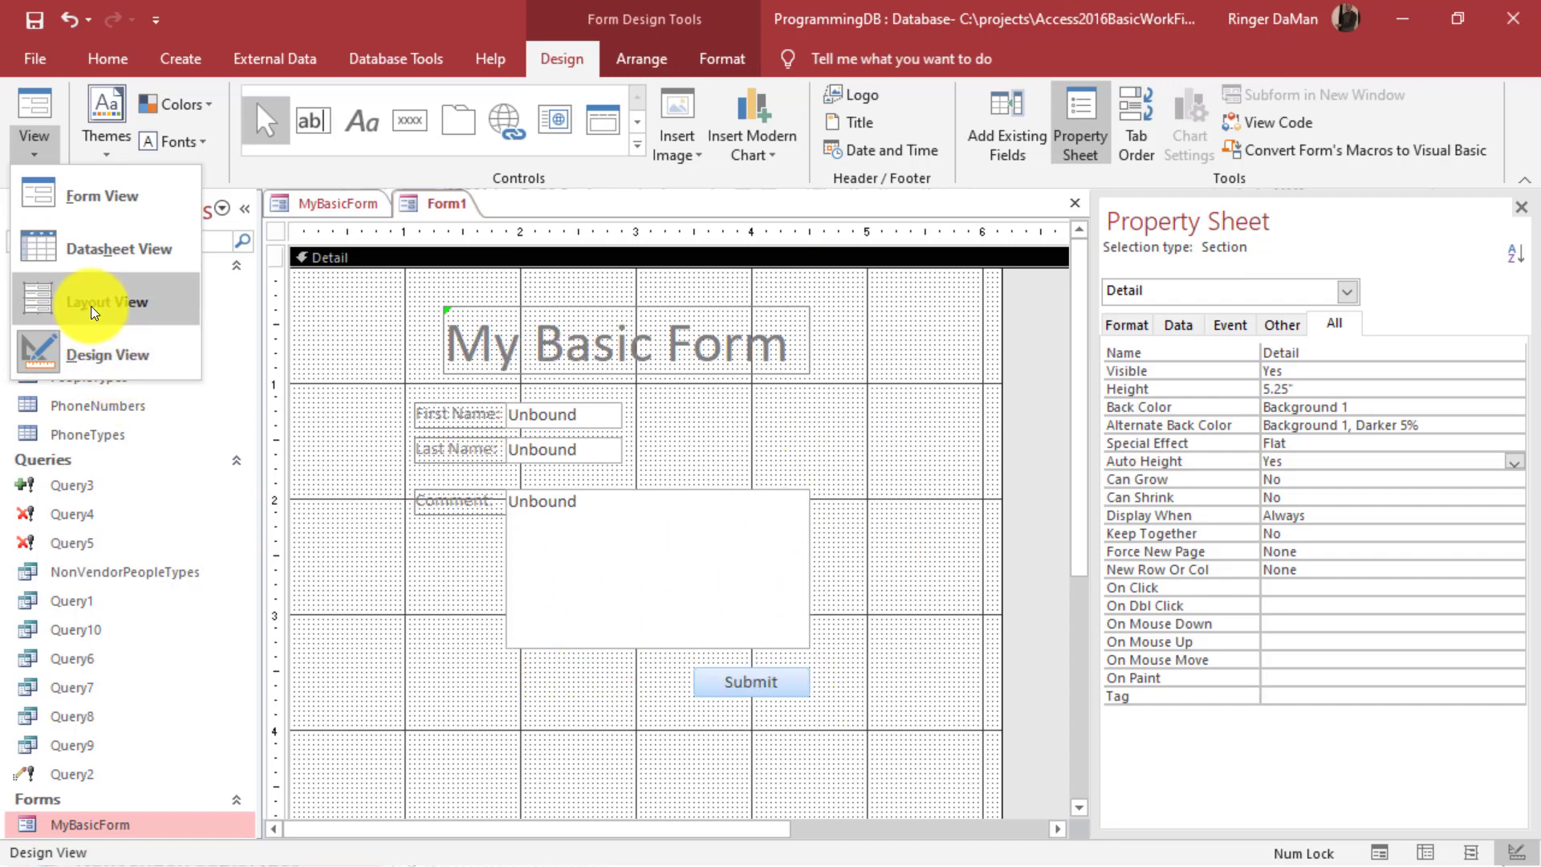
Run Form1 in Form View and compare it with the original MyBasicForm.
left_click(168, 194)
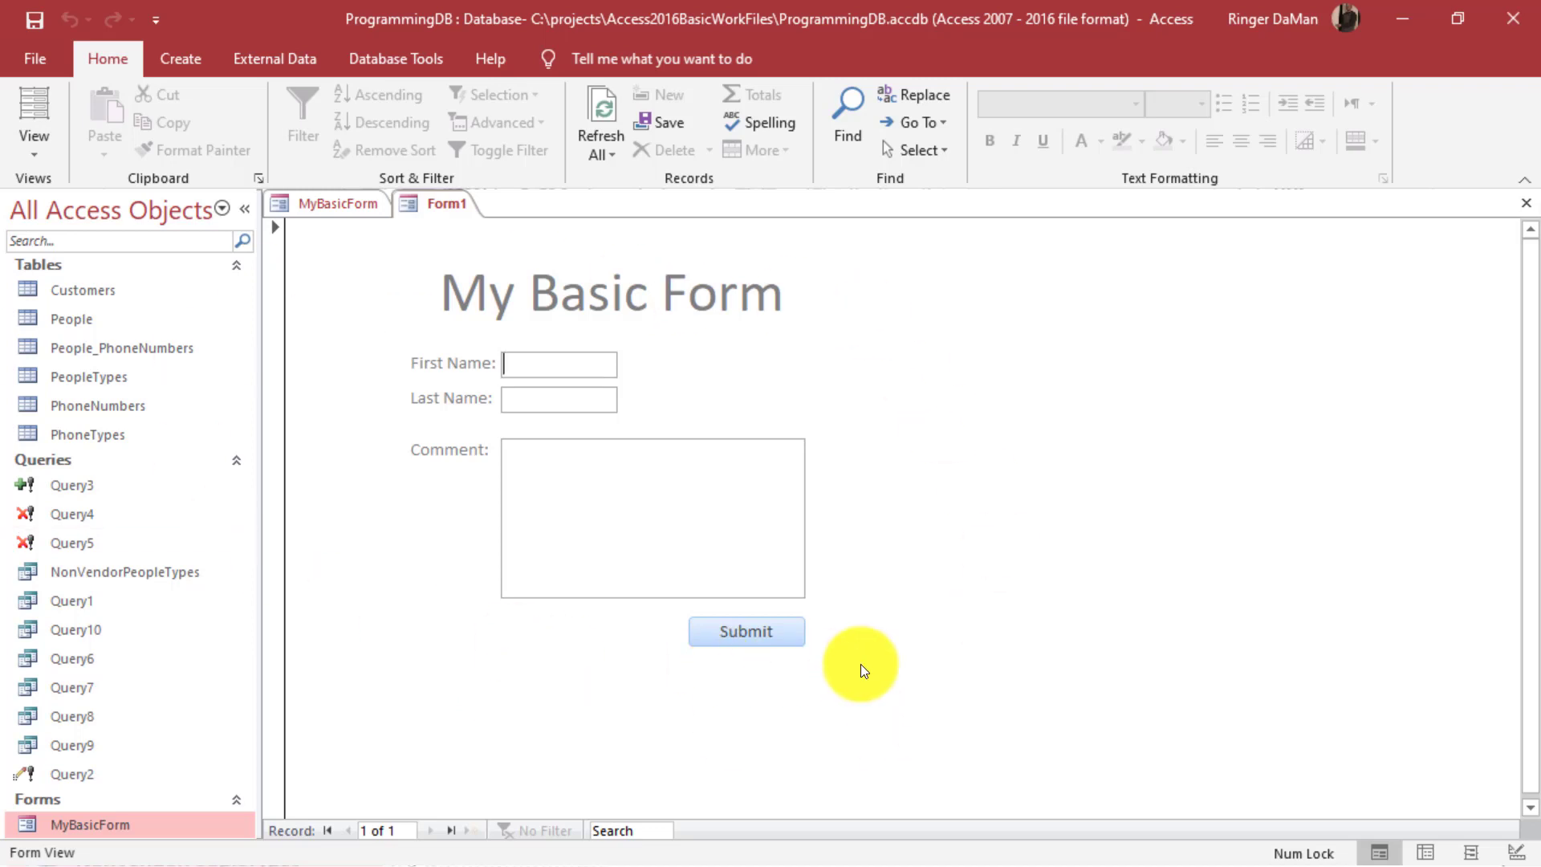
left_click(354, 201)
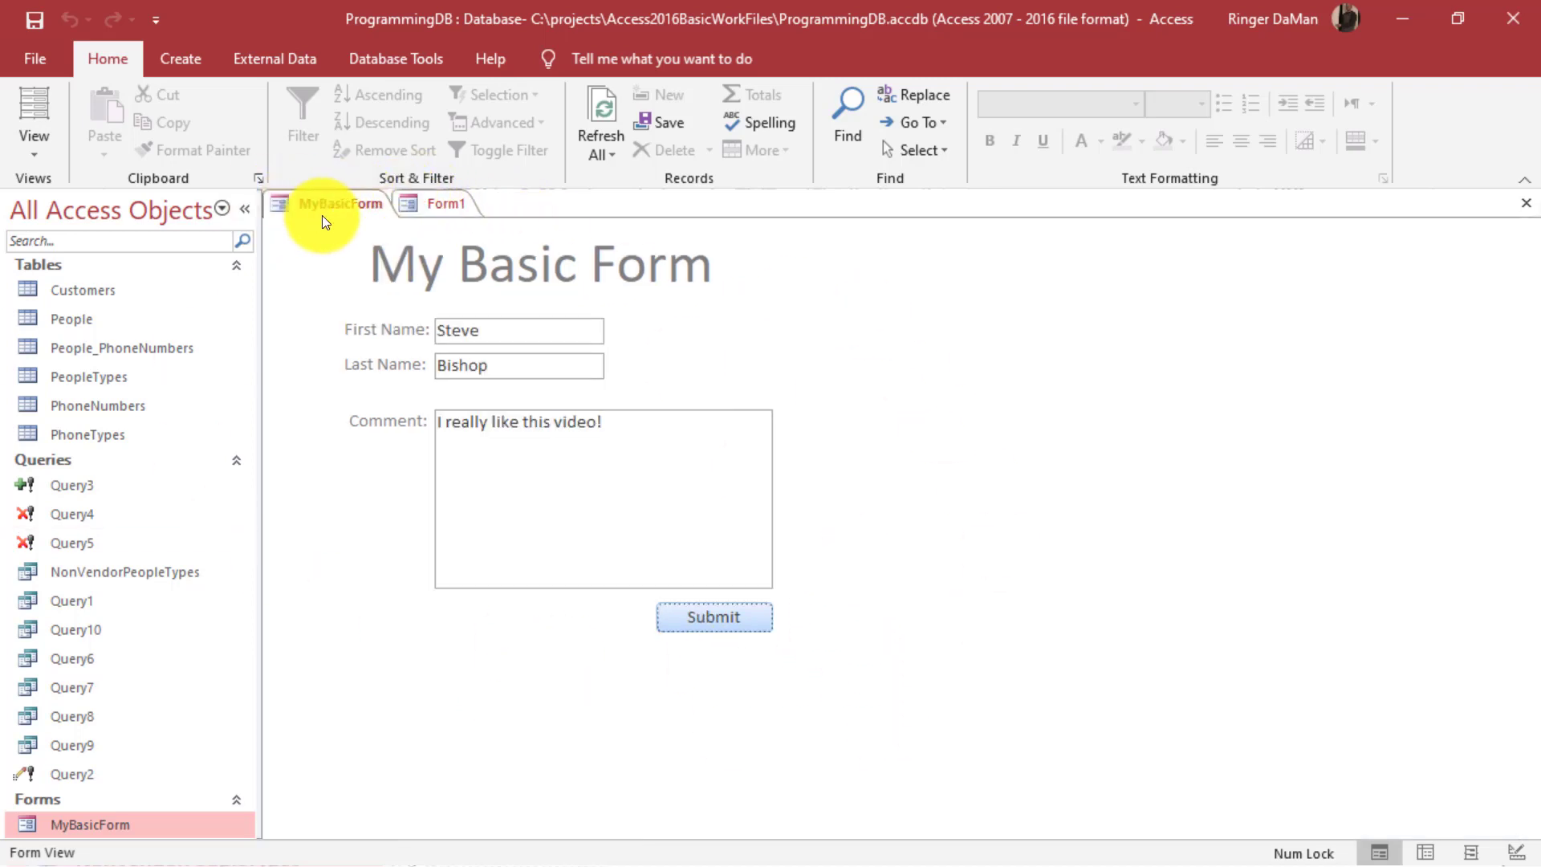
left_click(430, 204)
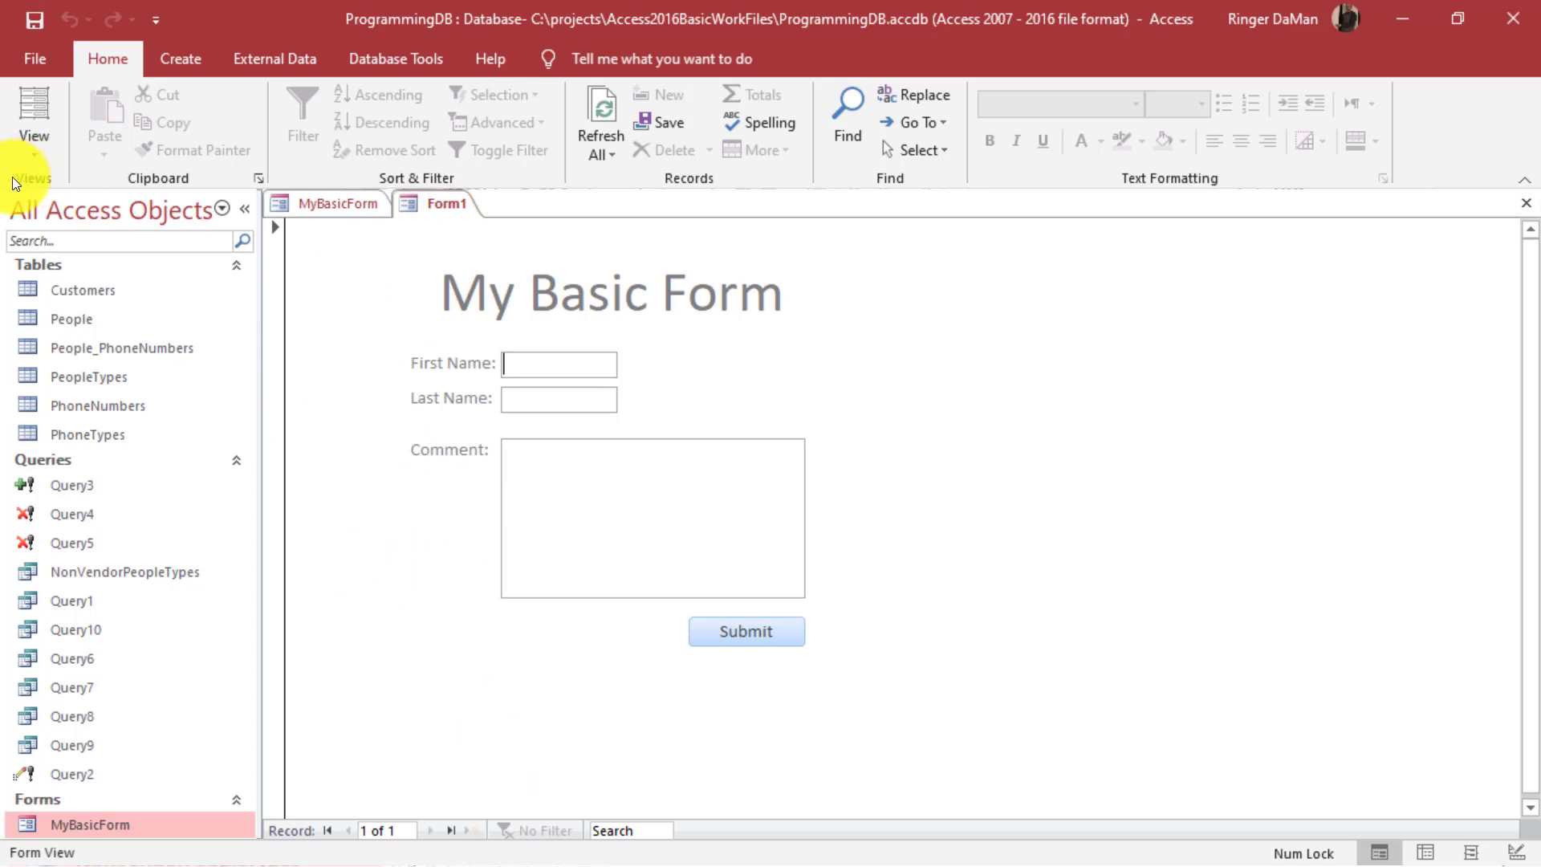
Switch Form1 back to Design View using the Form1 tab's shortcut menu.
left_click(36, 143)
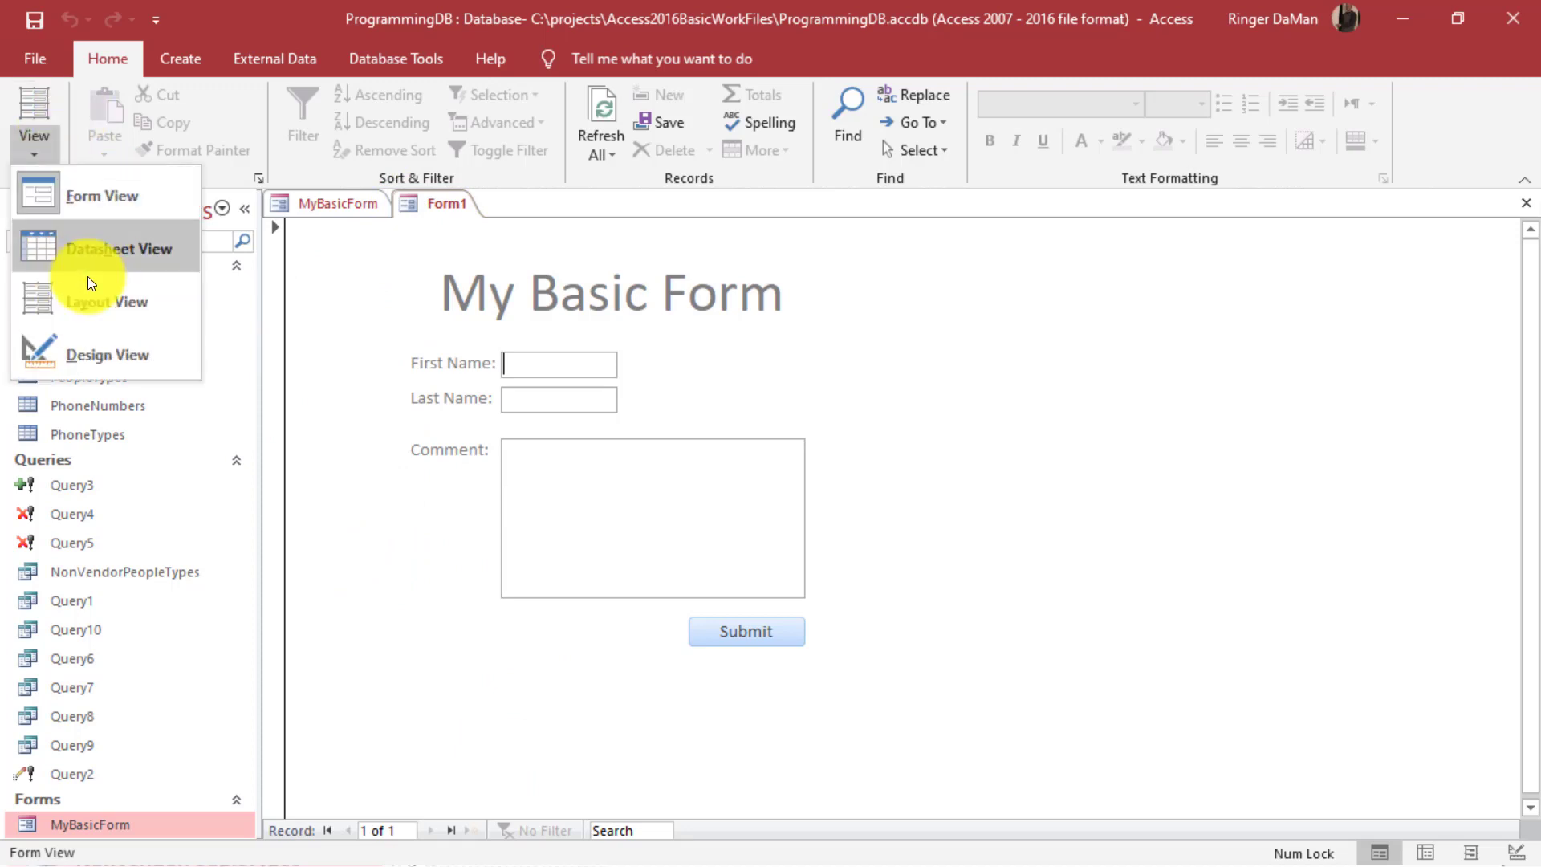
left_click(427, 597)
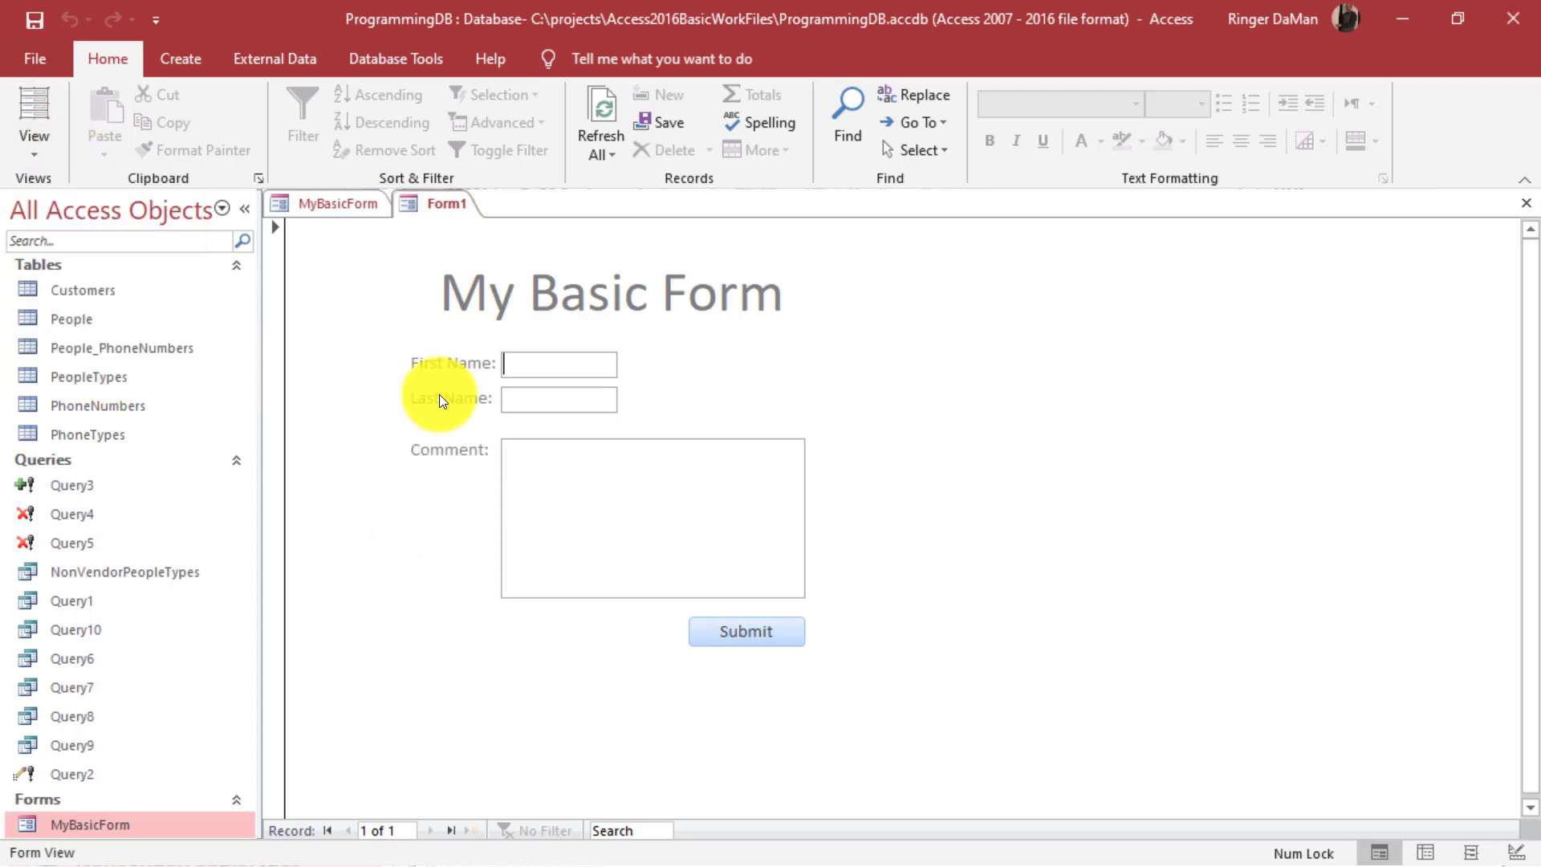
right_click(433, 205)
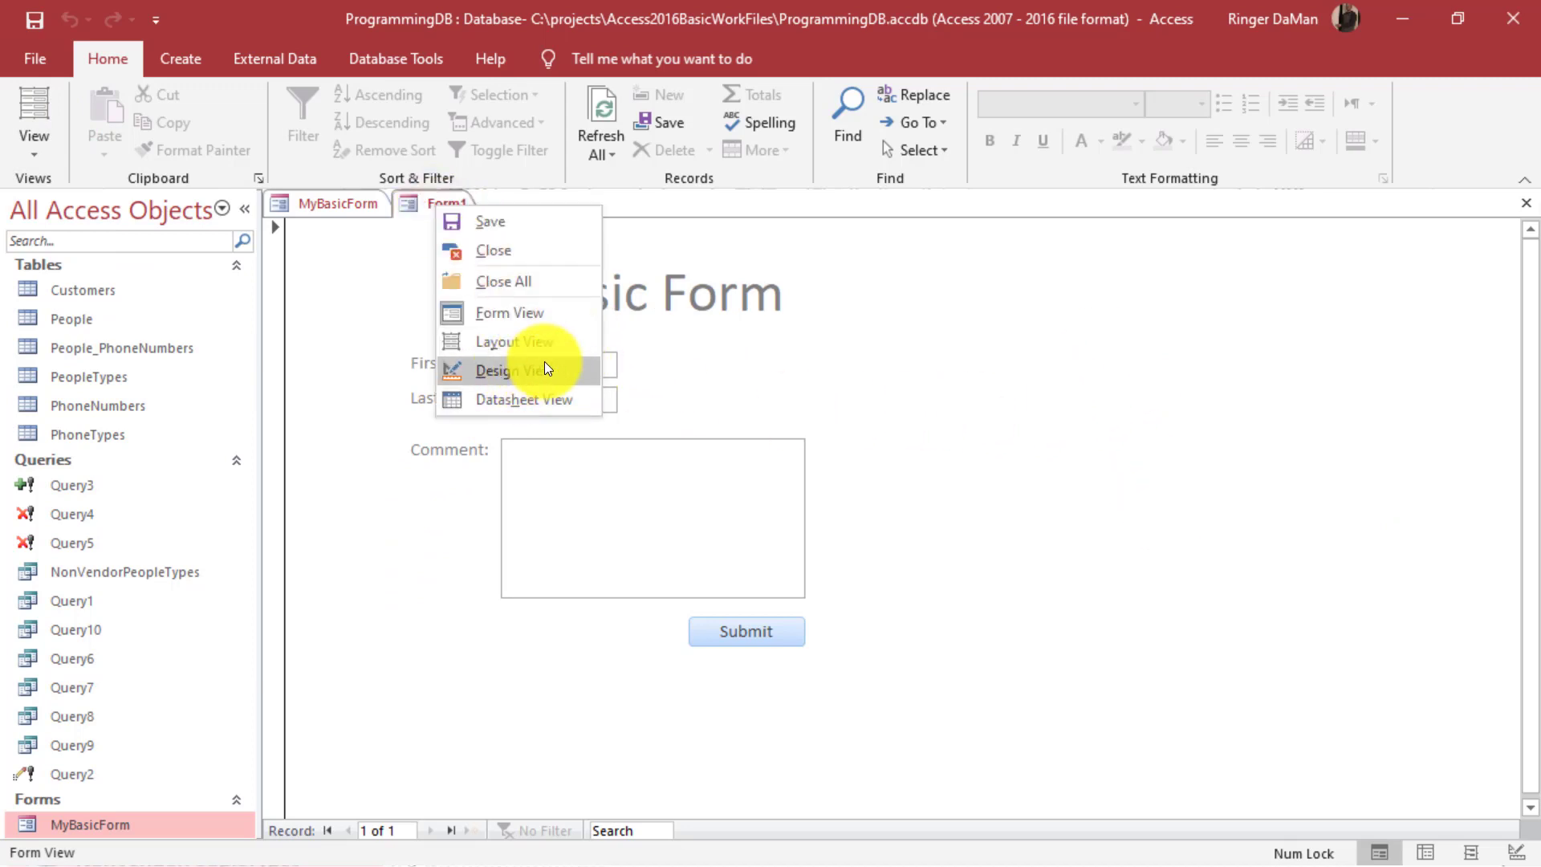
left_click(571, 368)
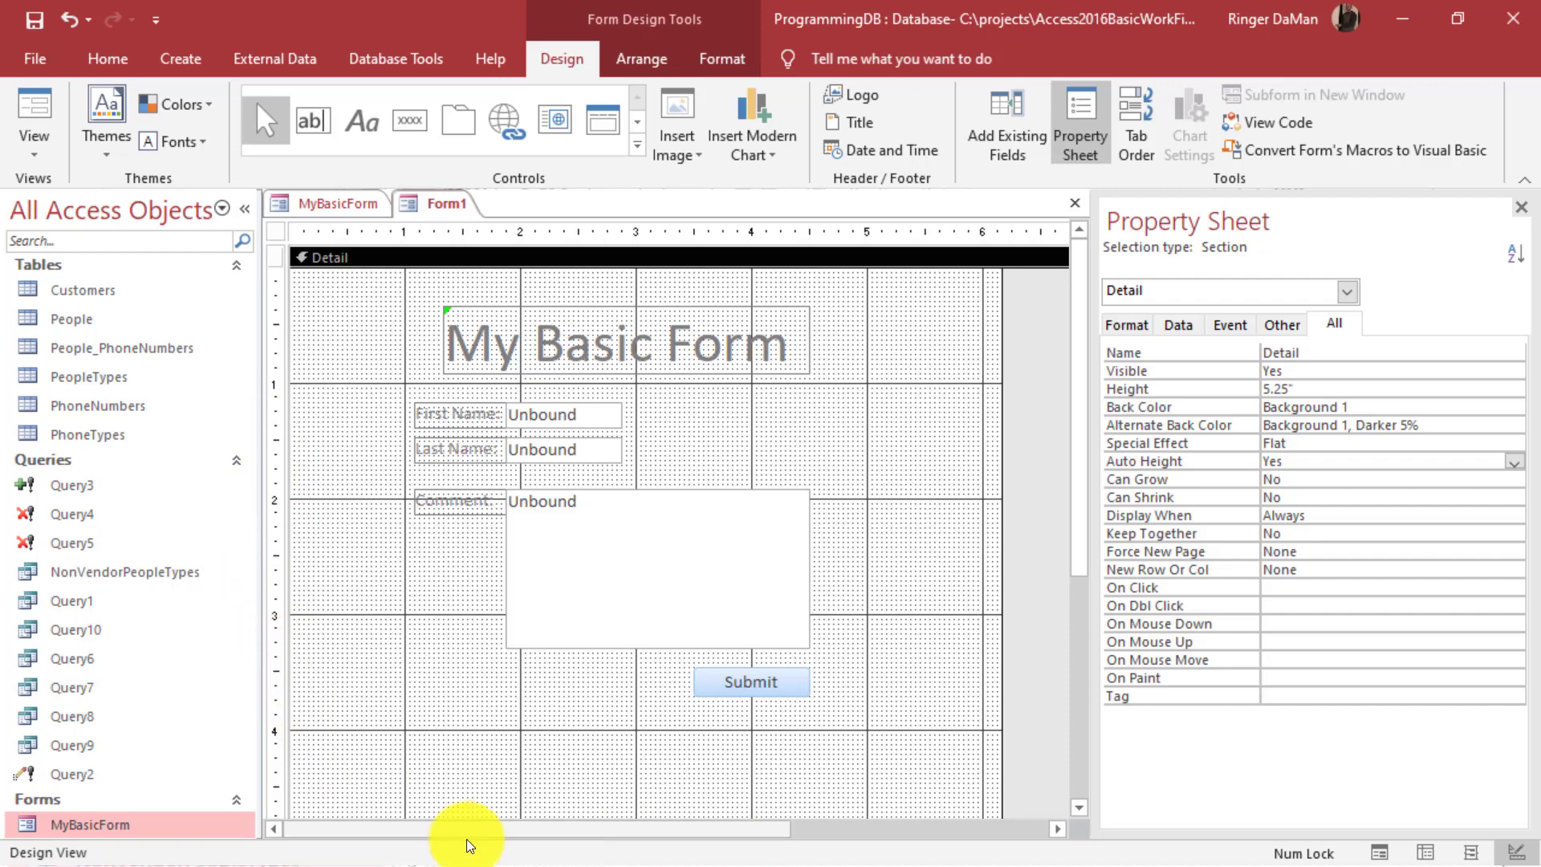
Inspect the title, First Name, Comment and Submit controls' properties, then select the whole form.
left_click_drag(1080, 458, 1035, 439)
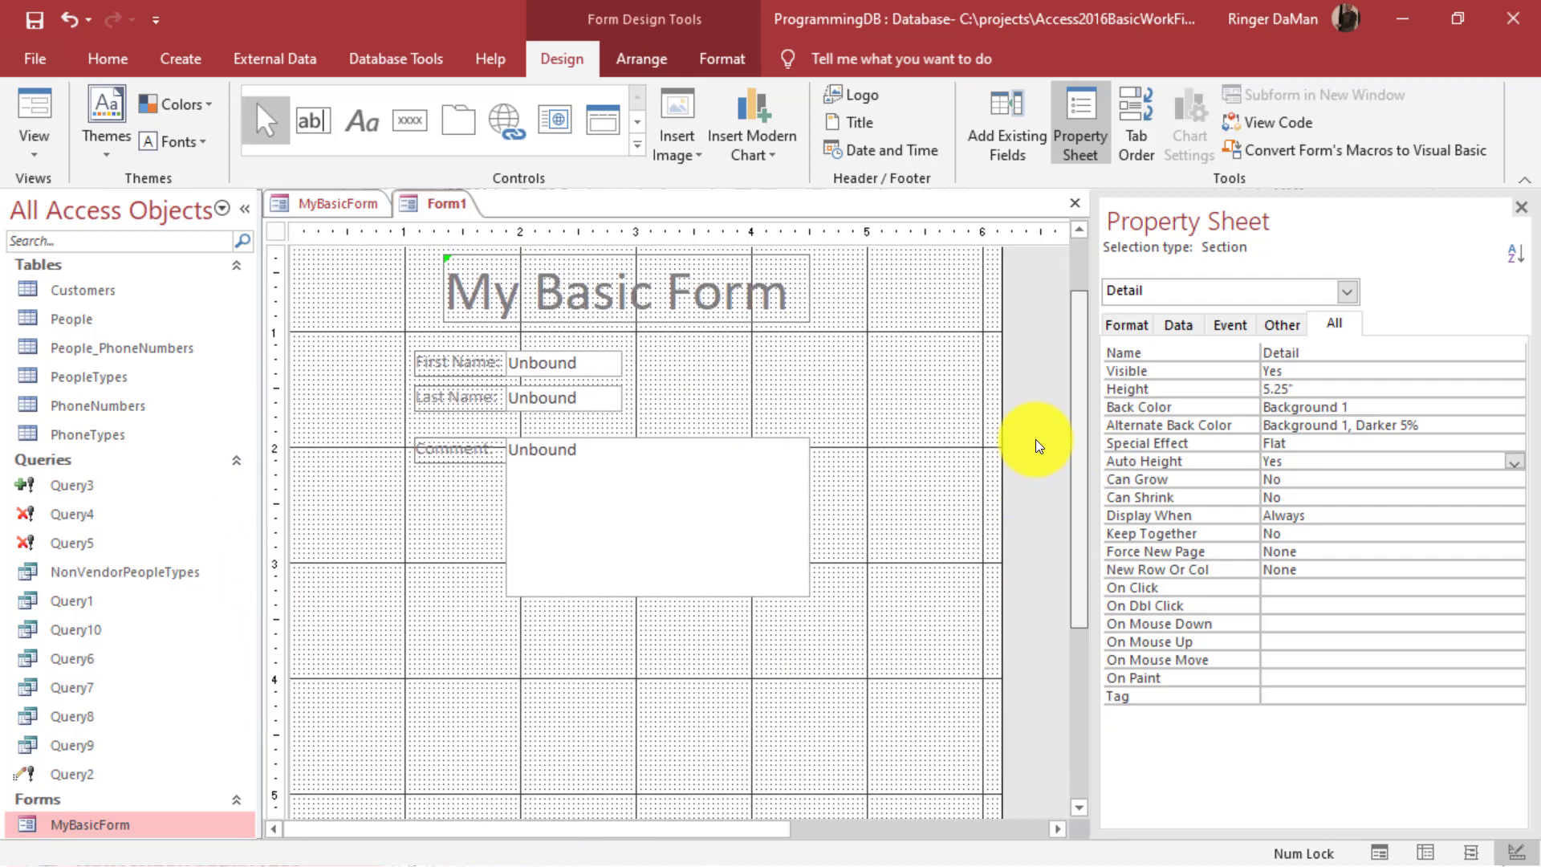
scroll(1035, 440, "up", 1)
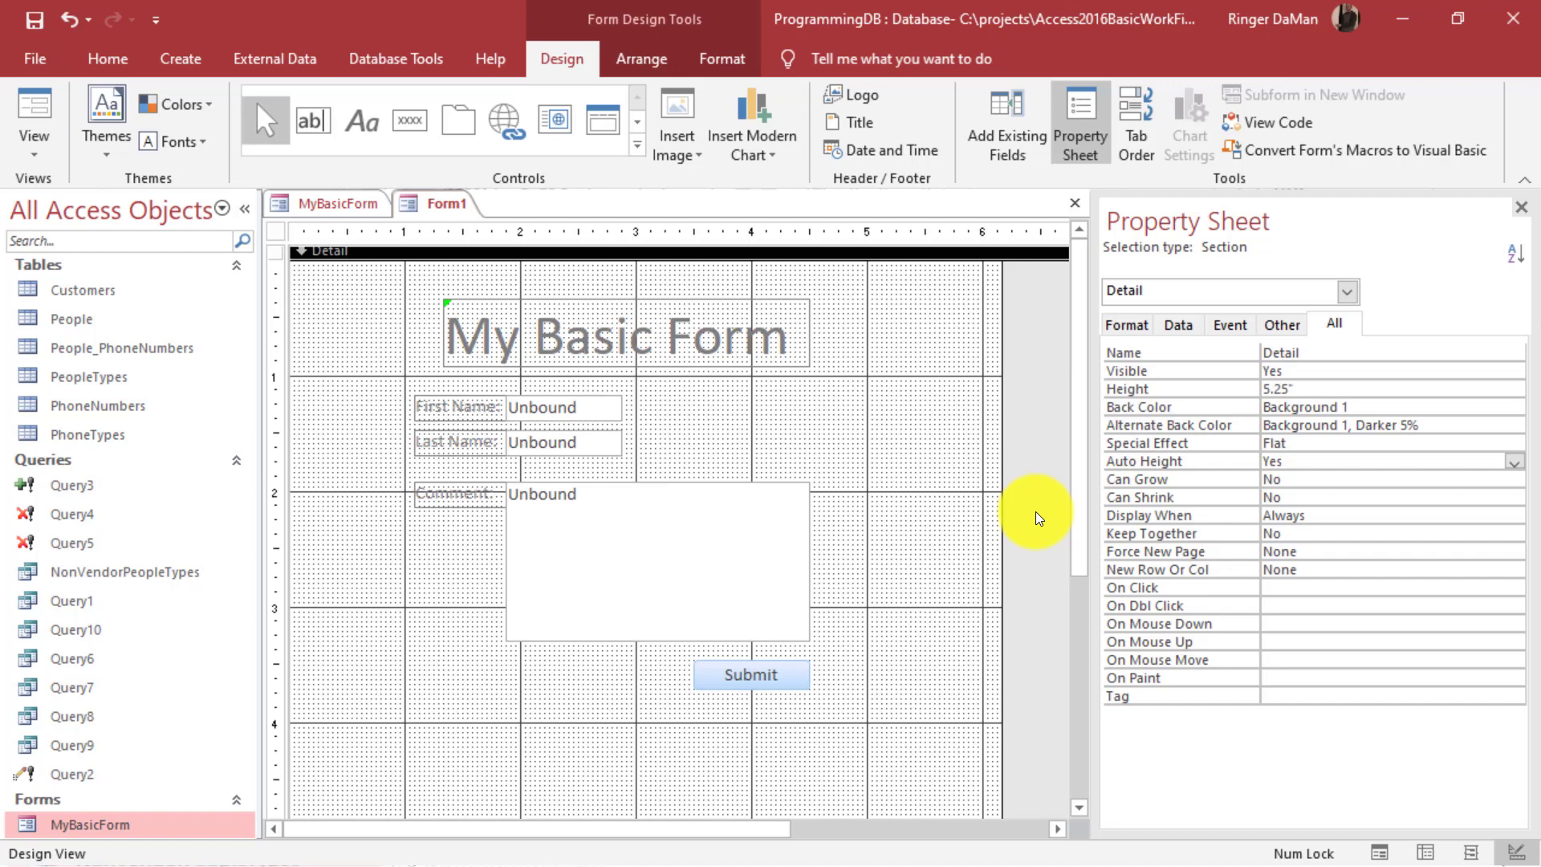
scroll(1029, 518, "up", 1)
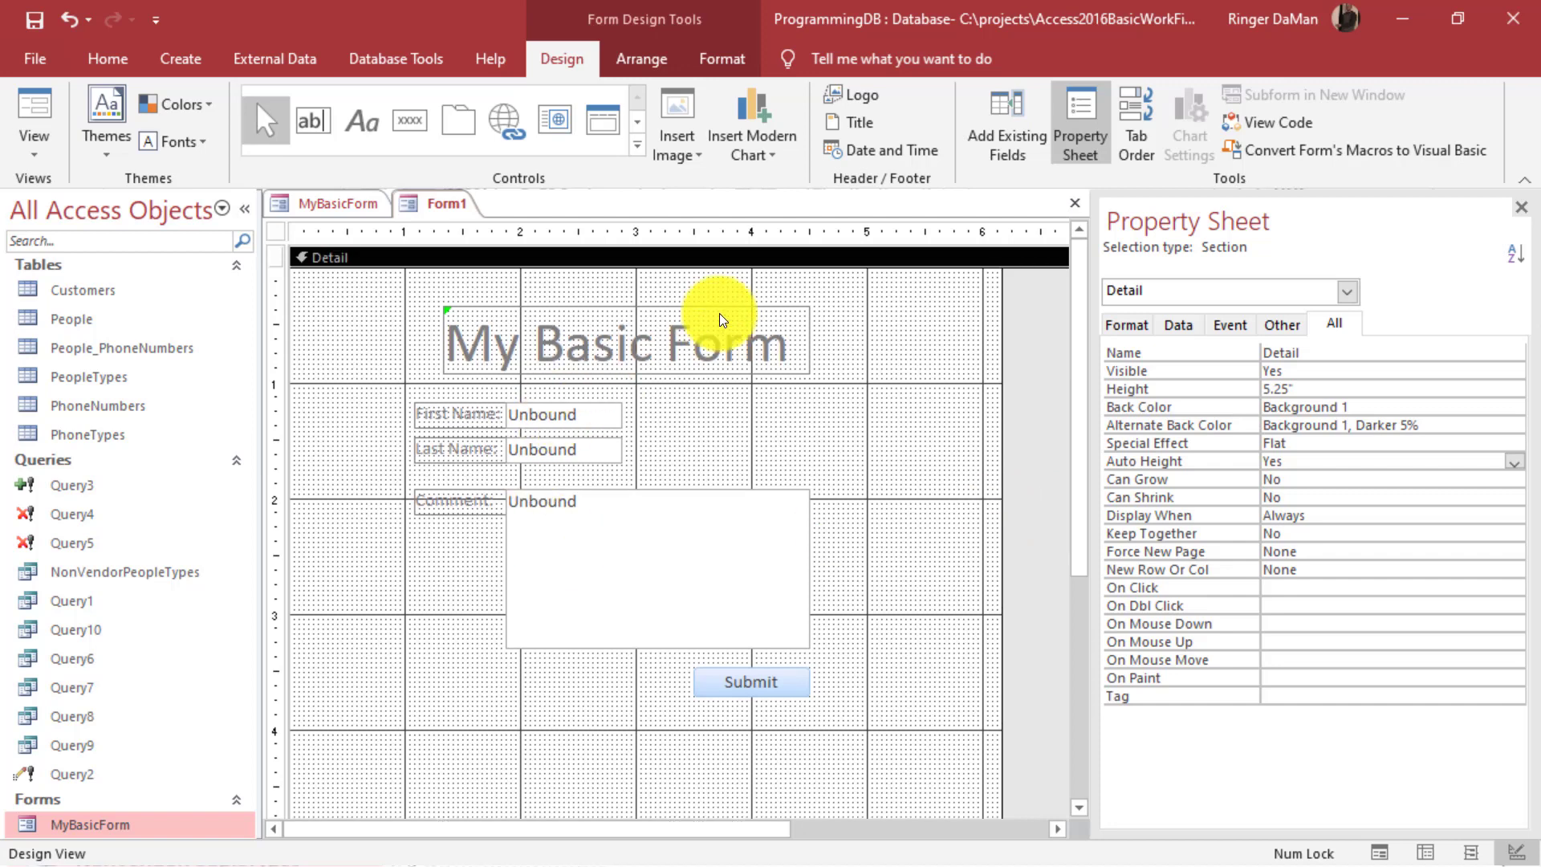
left_click(740, 306)
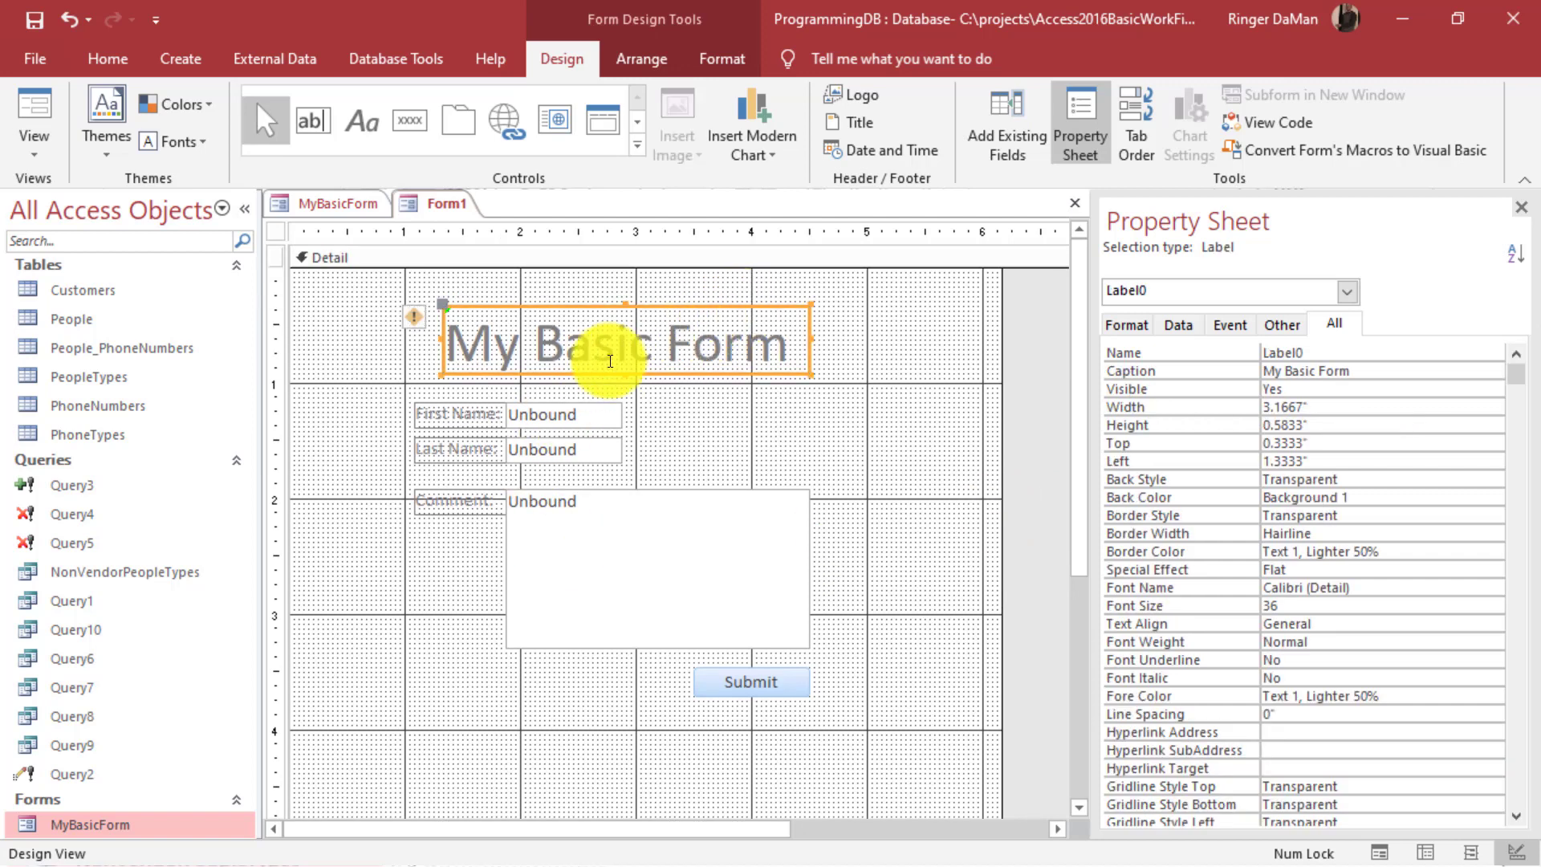
left_click(584, 416)
left_click(641, 532)
left_click(746, 674)
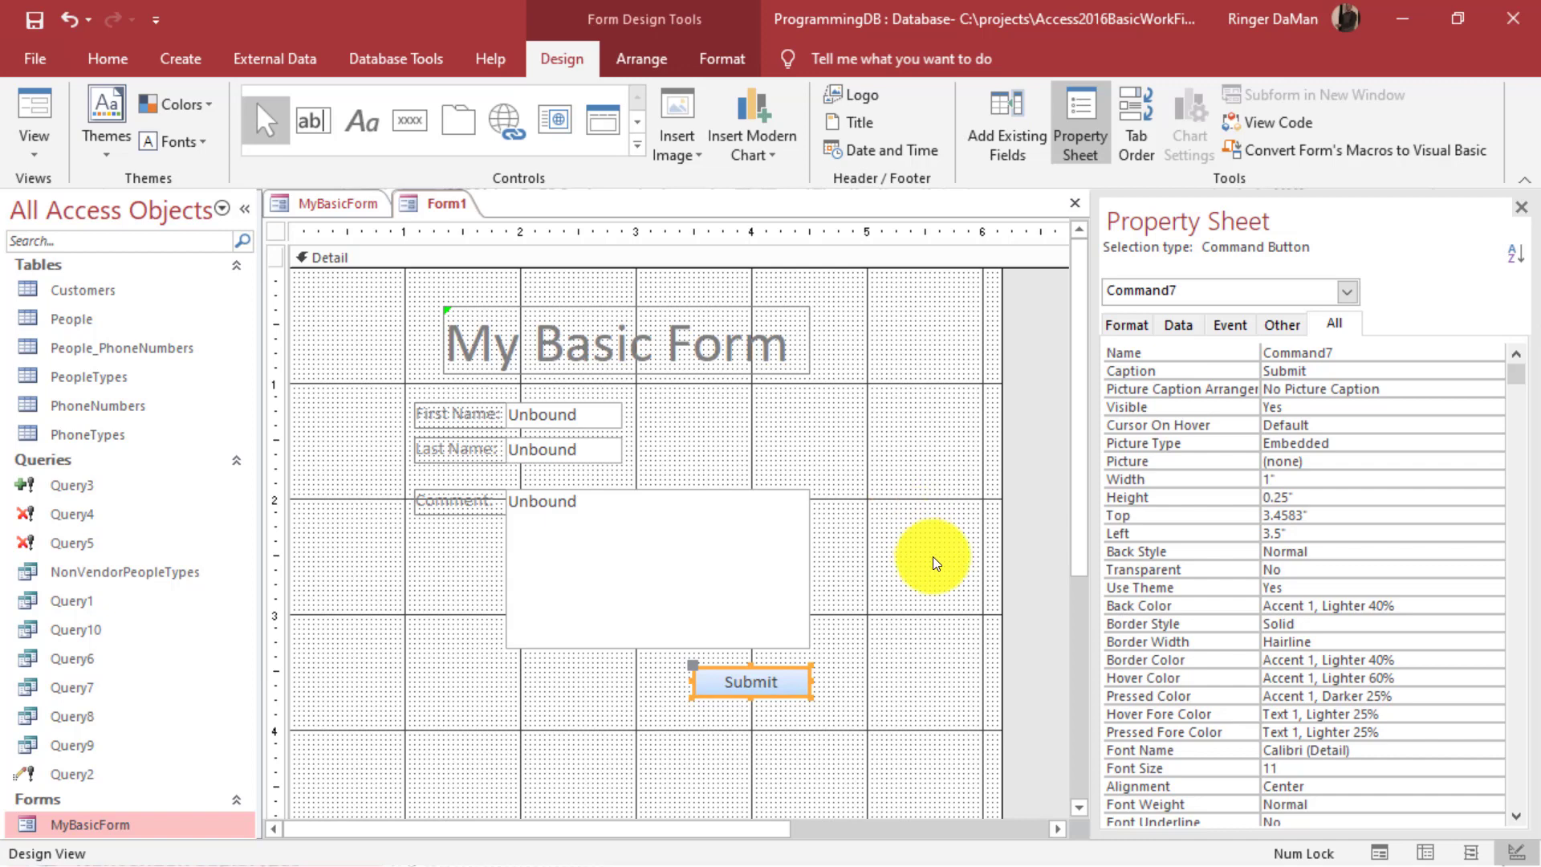
left_click(273, 233)
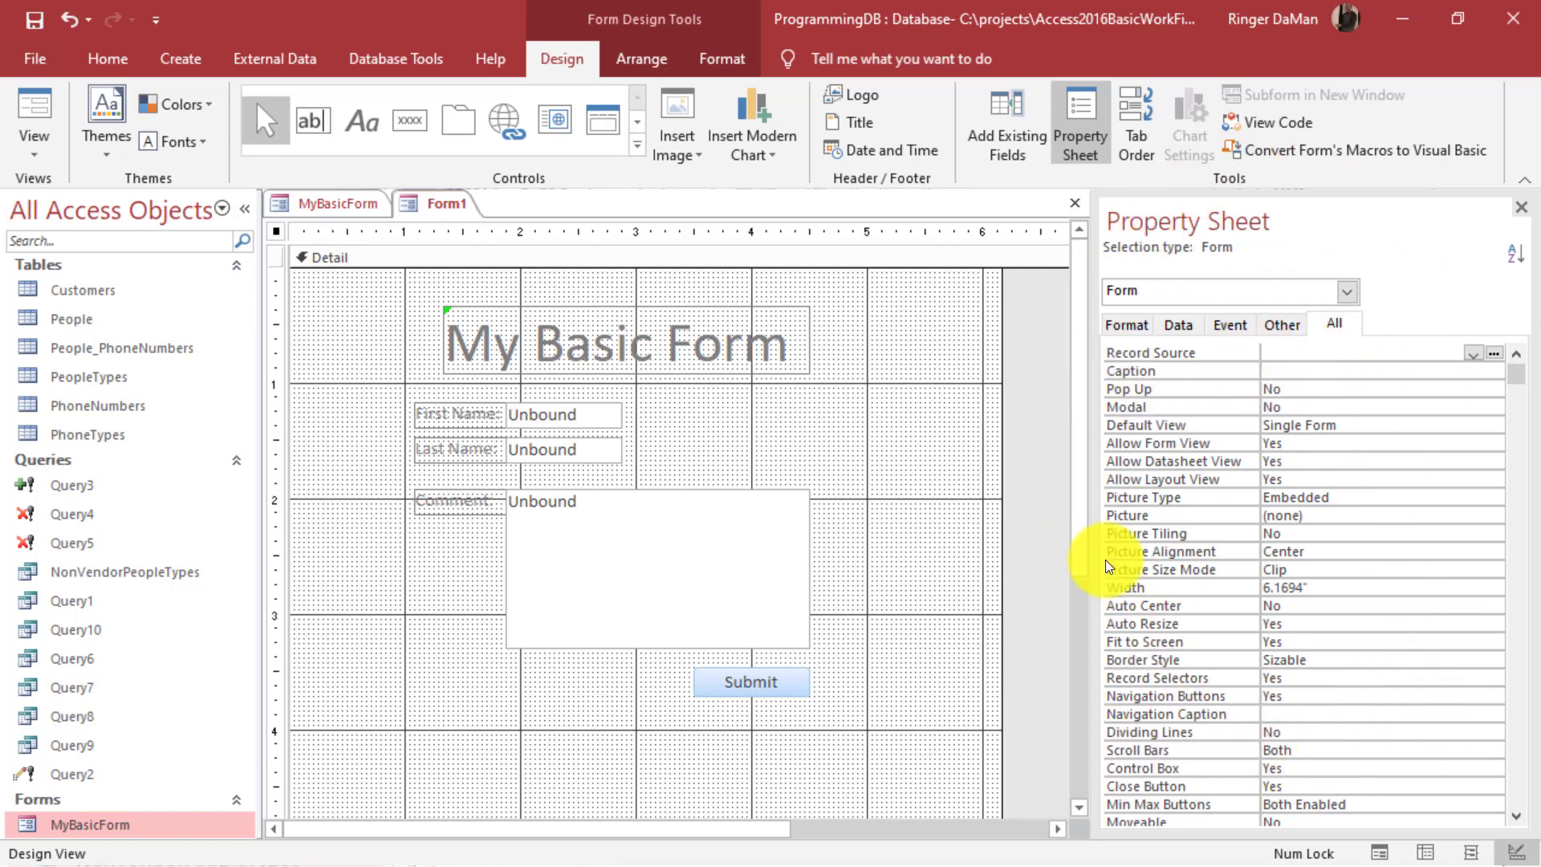
Select the title, First Name, Last Name and Comment boxes to review their properties.
scroll(1299, 464, "down", 11)
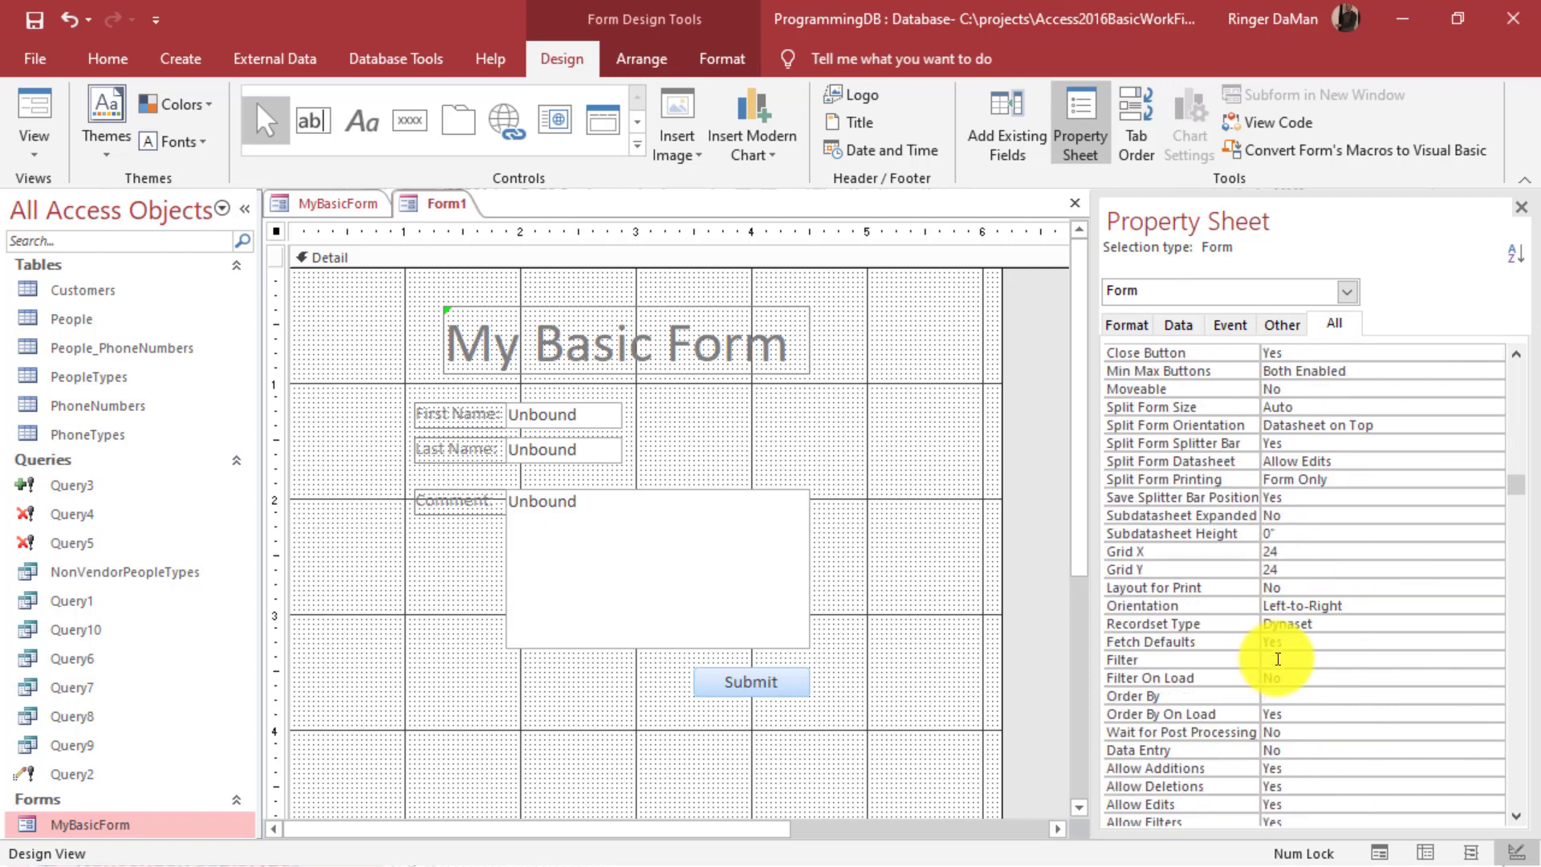
scroll(1271, 656, "down", 3)
scroll(1276, 658, "up", 14)
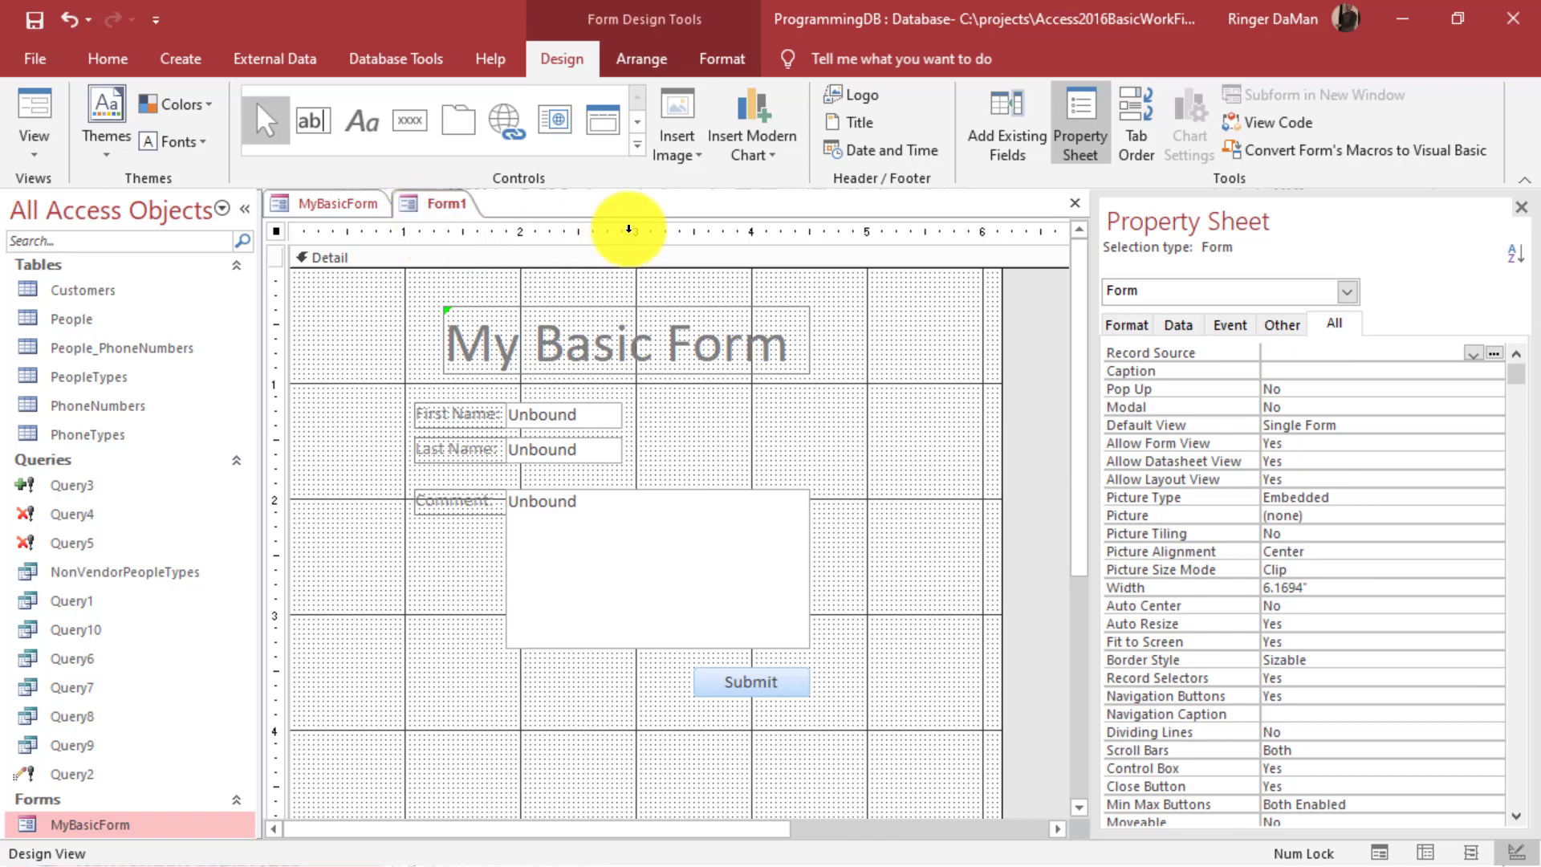
left_click(612, 251)
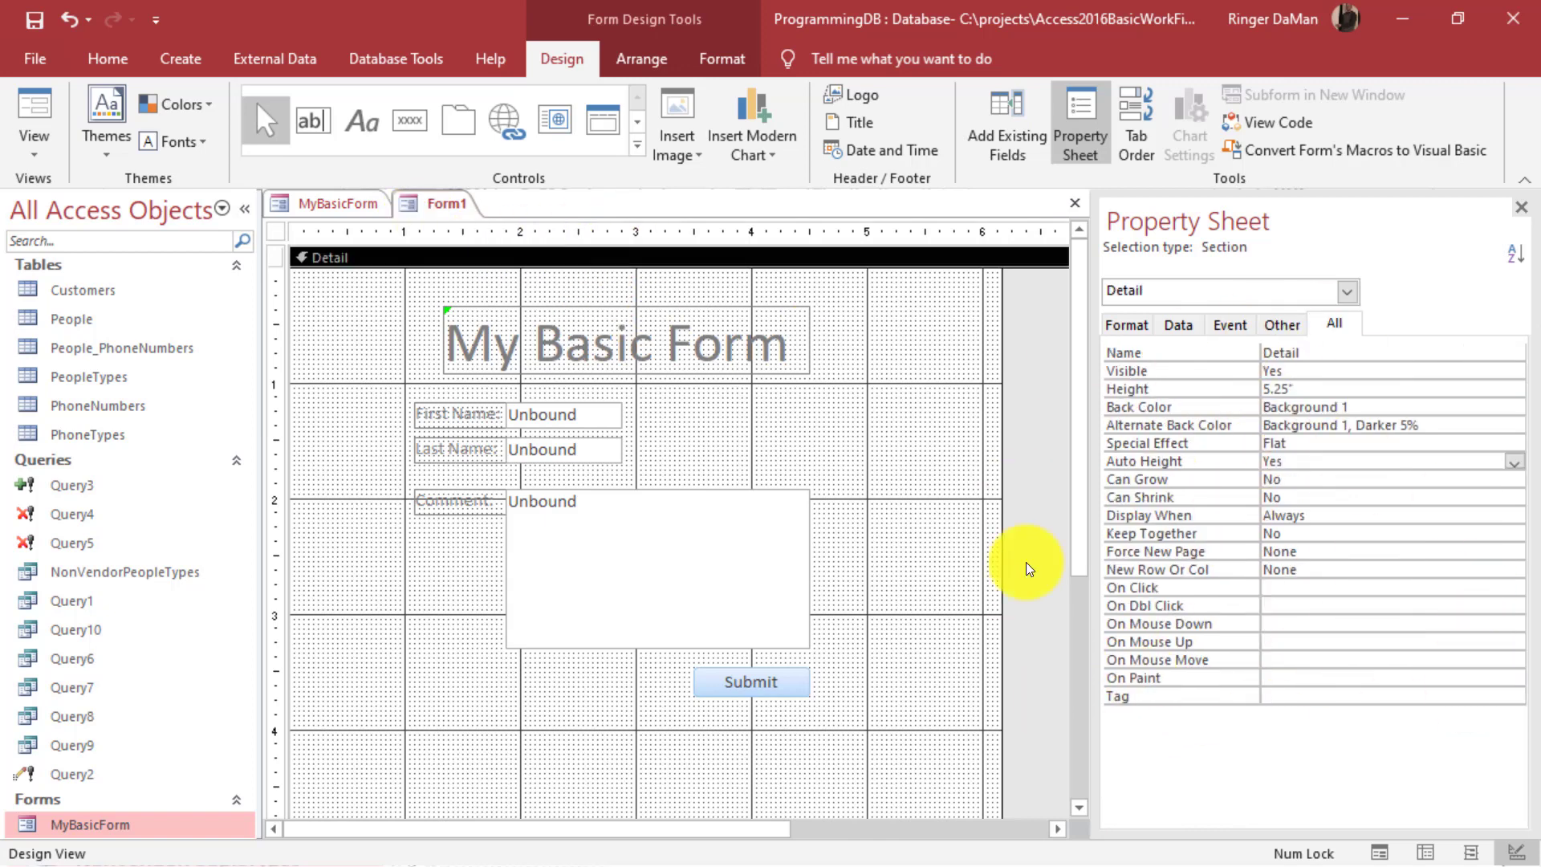
left_click(620, 319)
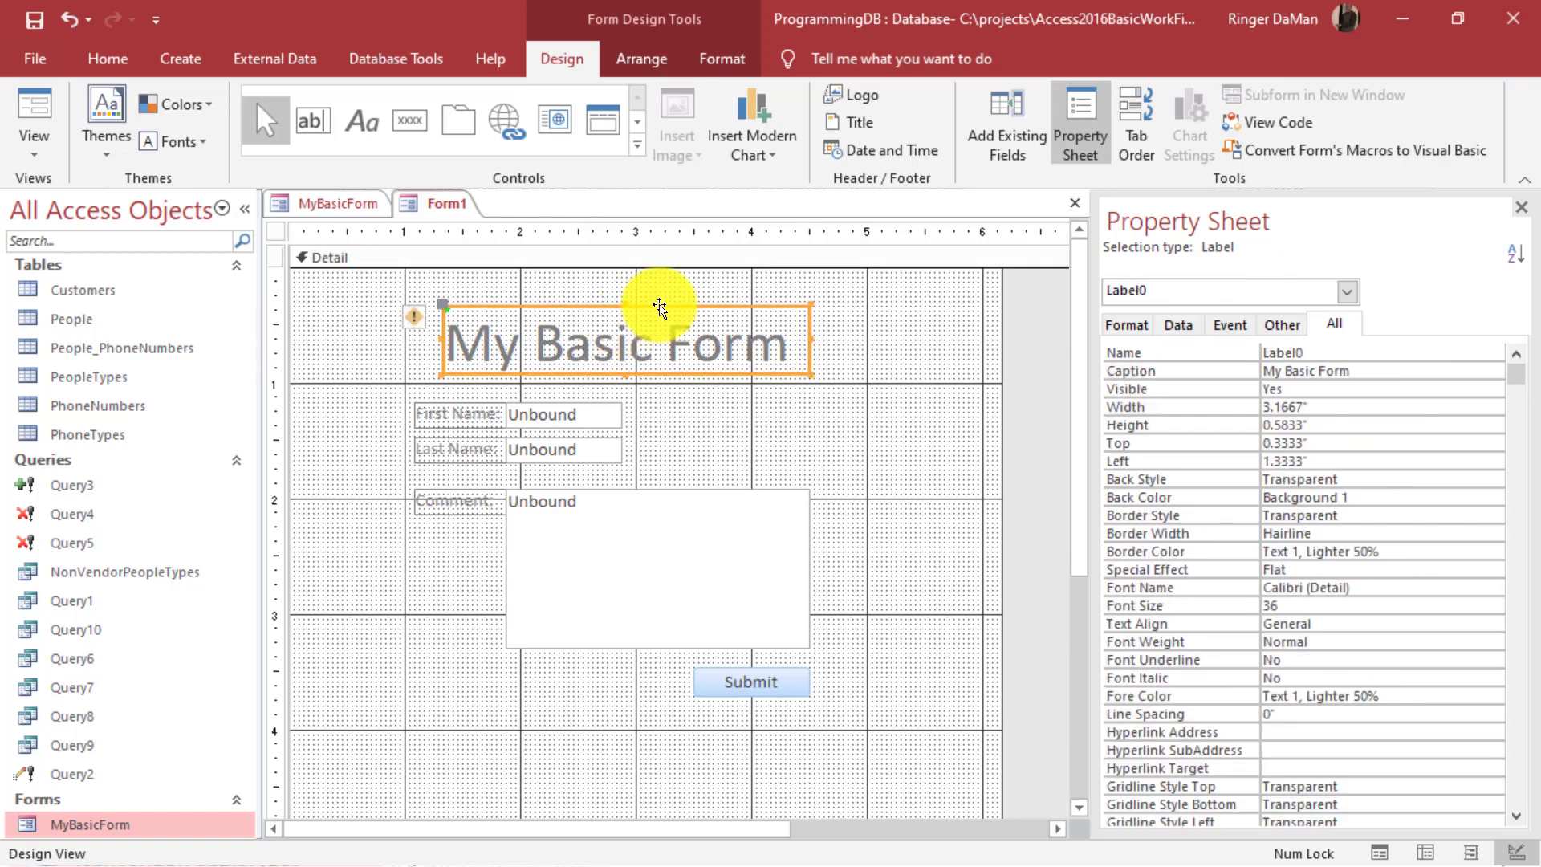
left_click(564, 418)
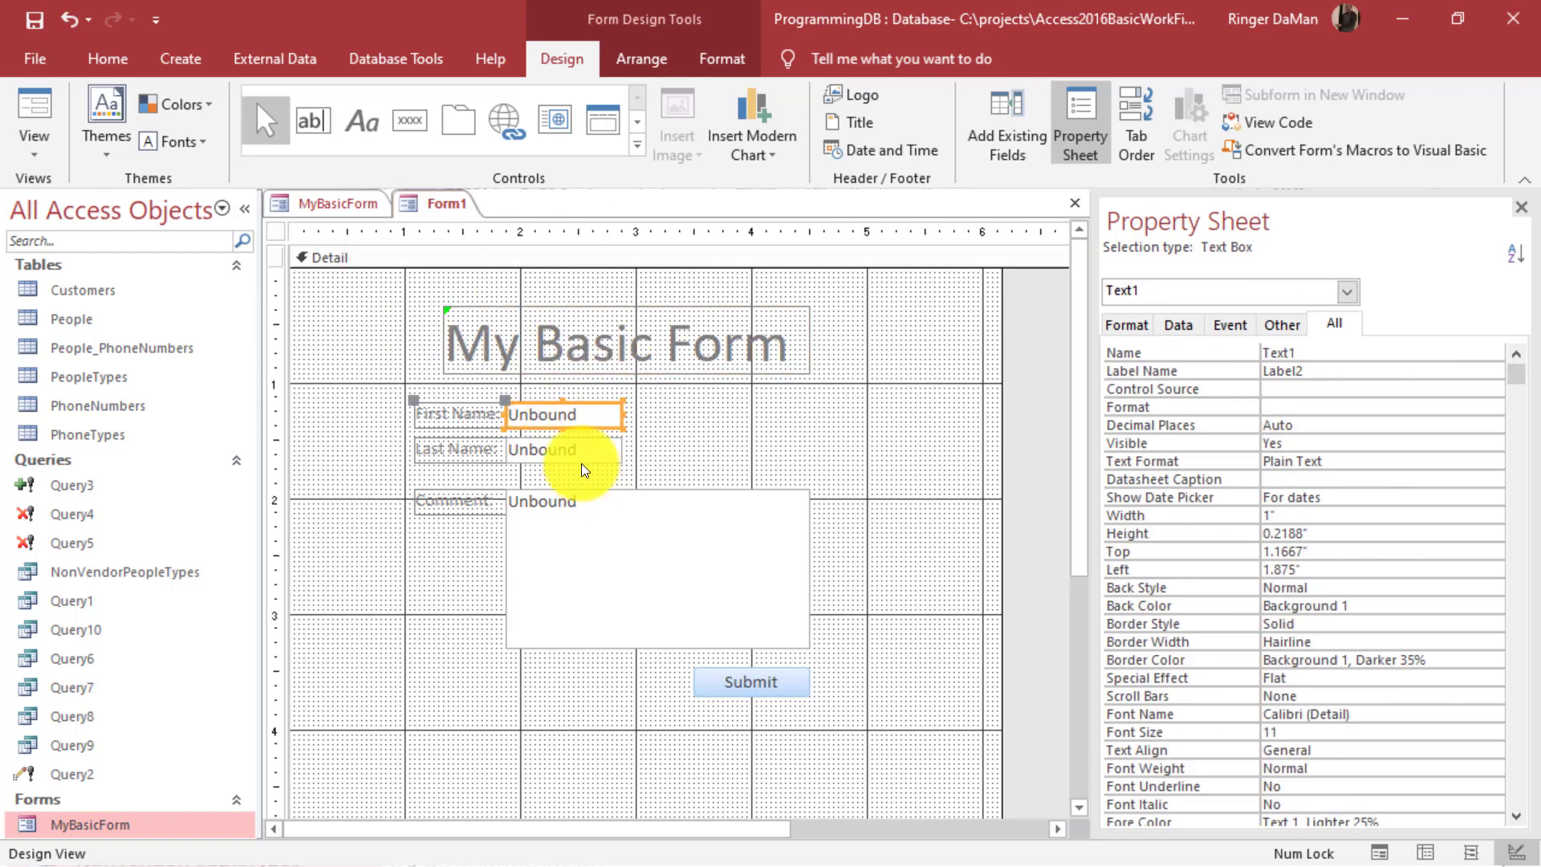
left_click(581, 454)
left_click(602, 552)
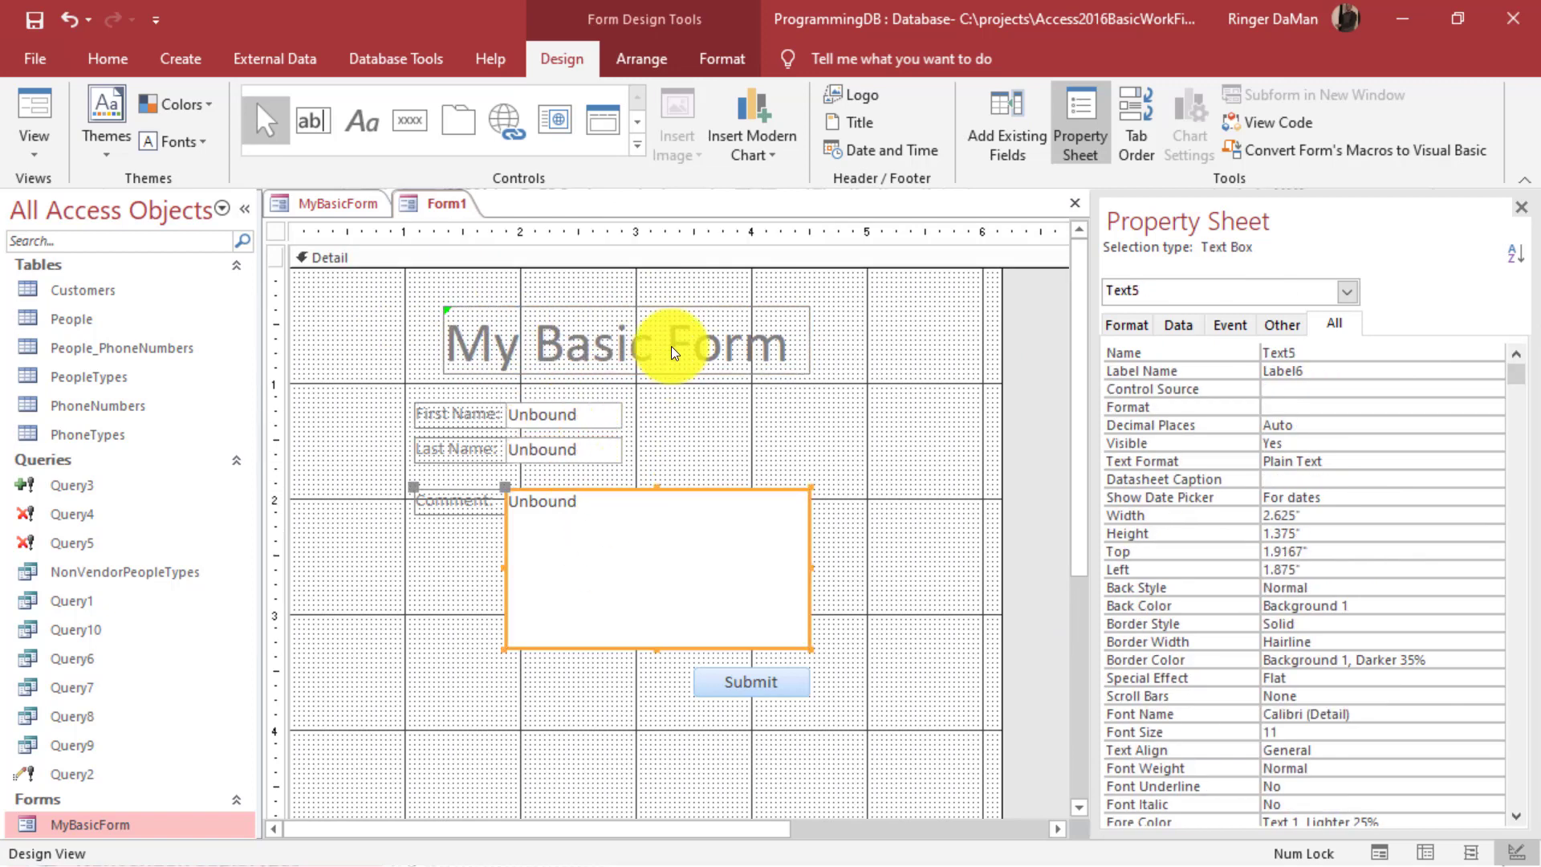
left_click(671, 347)
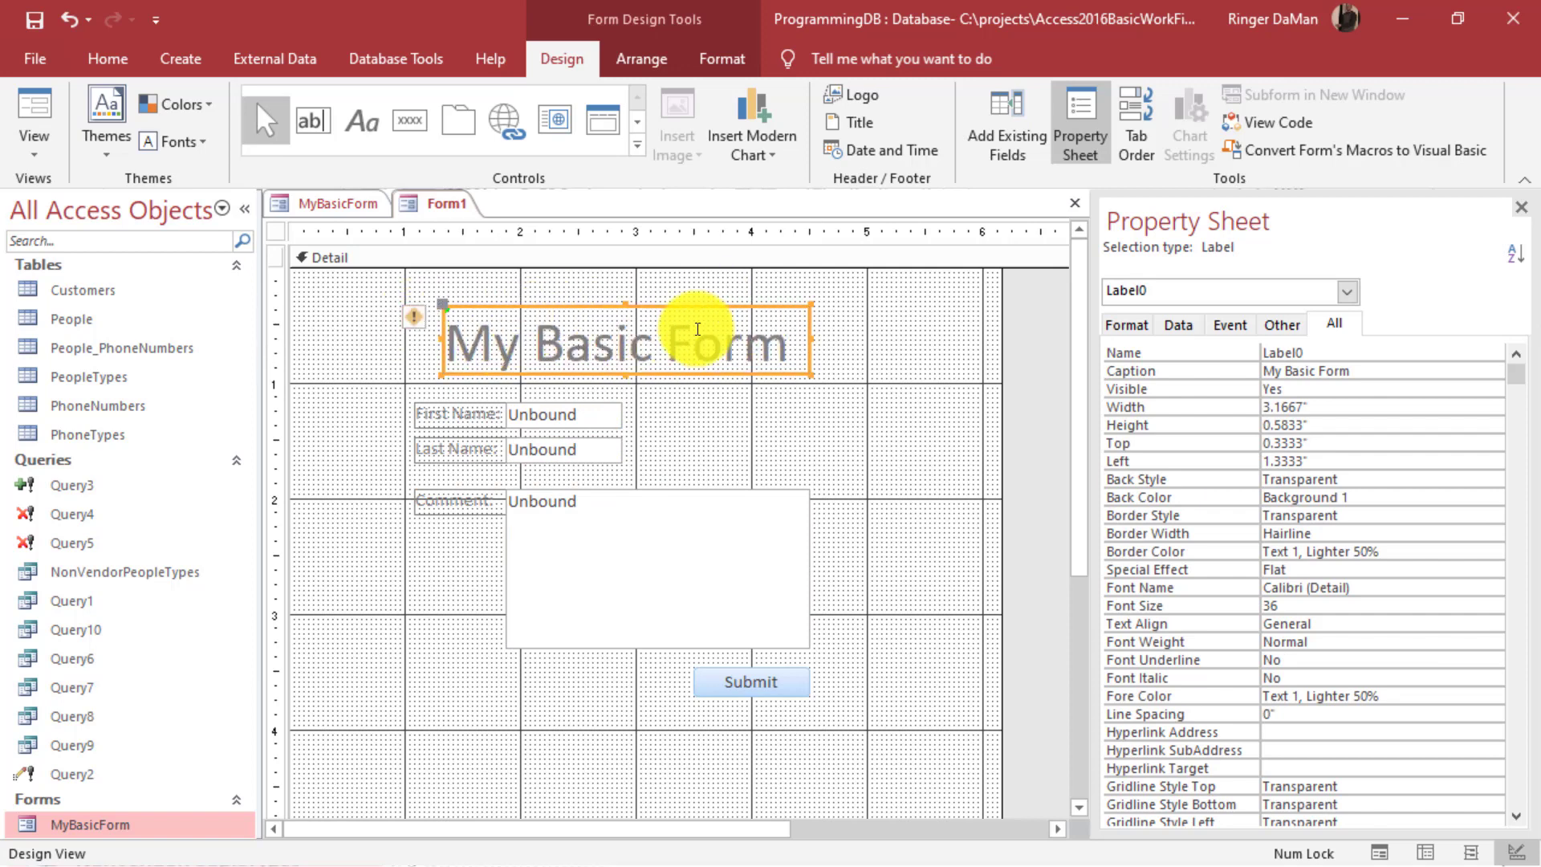
Compare with the original MyBasicForm, then return to Form1's Design View.
left_click(375, 205)
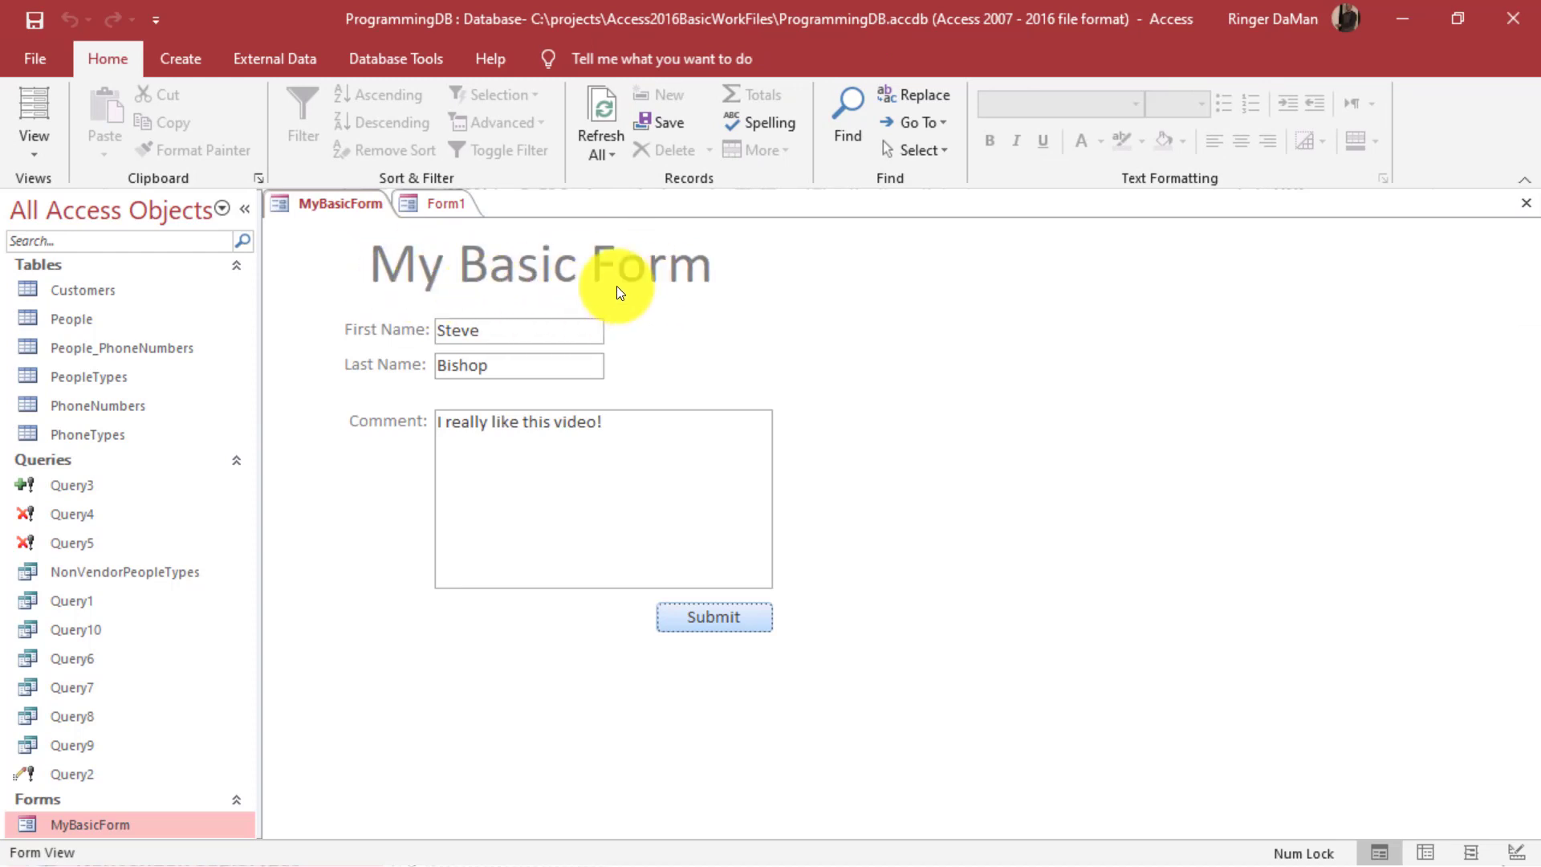
left_click(450, 205)
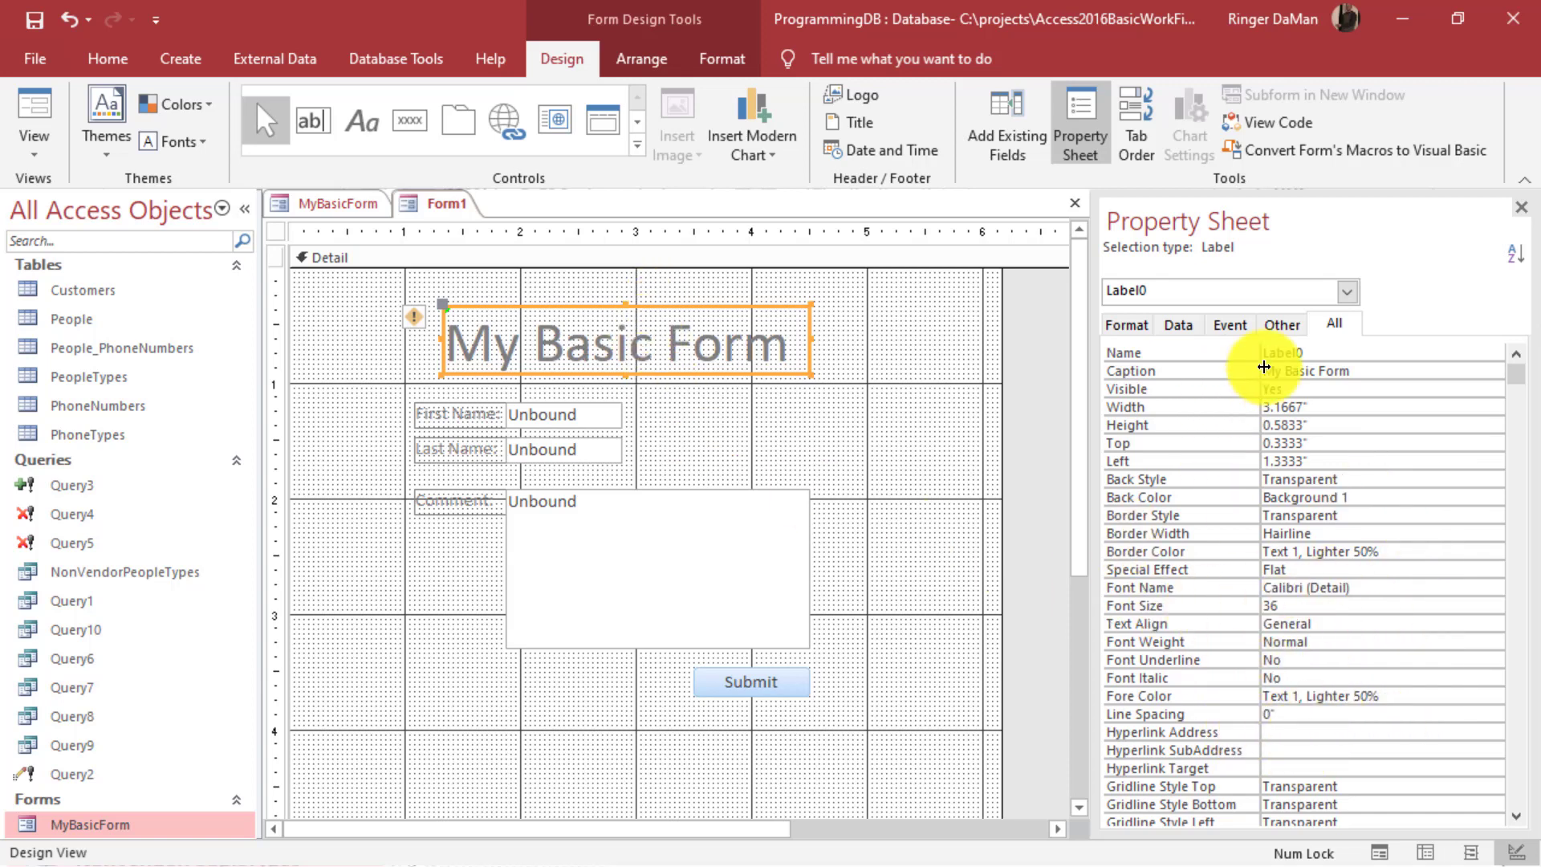
scroll(1348, 690, "down", 1)
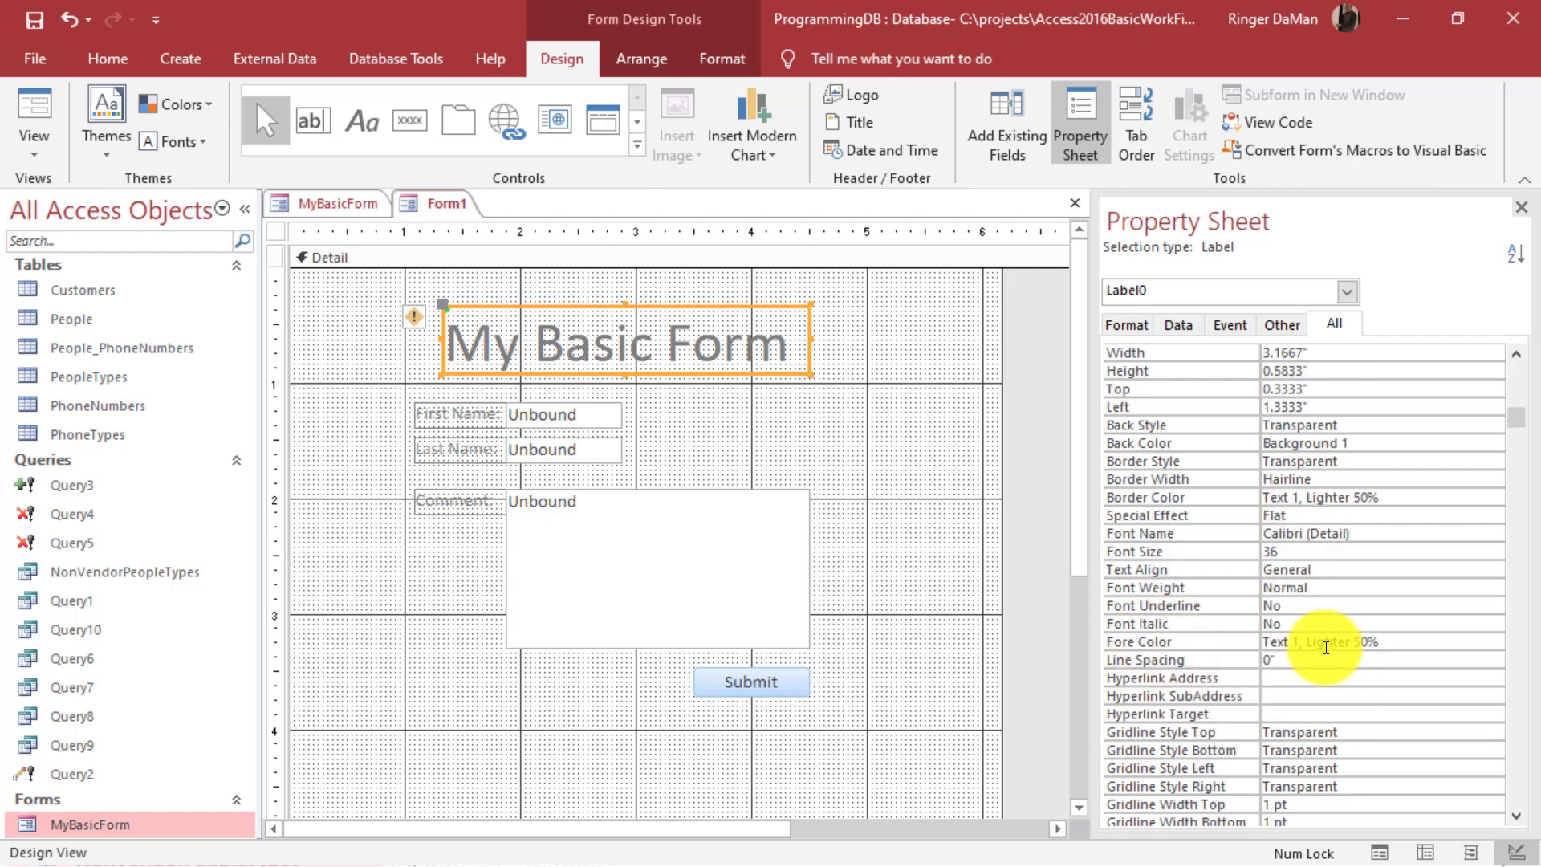
Try System Scrollbar, System Button Face and System Menu Bar as the title's Fore Color.
left_click(1271, 639)
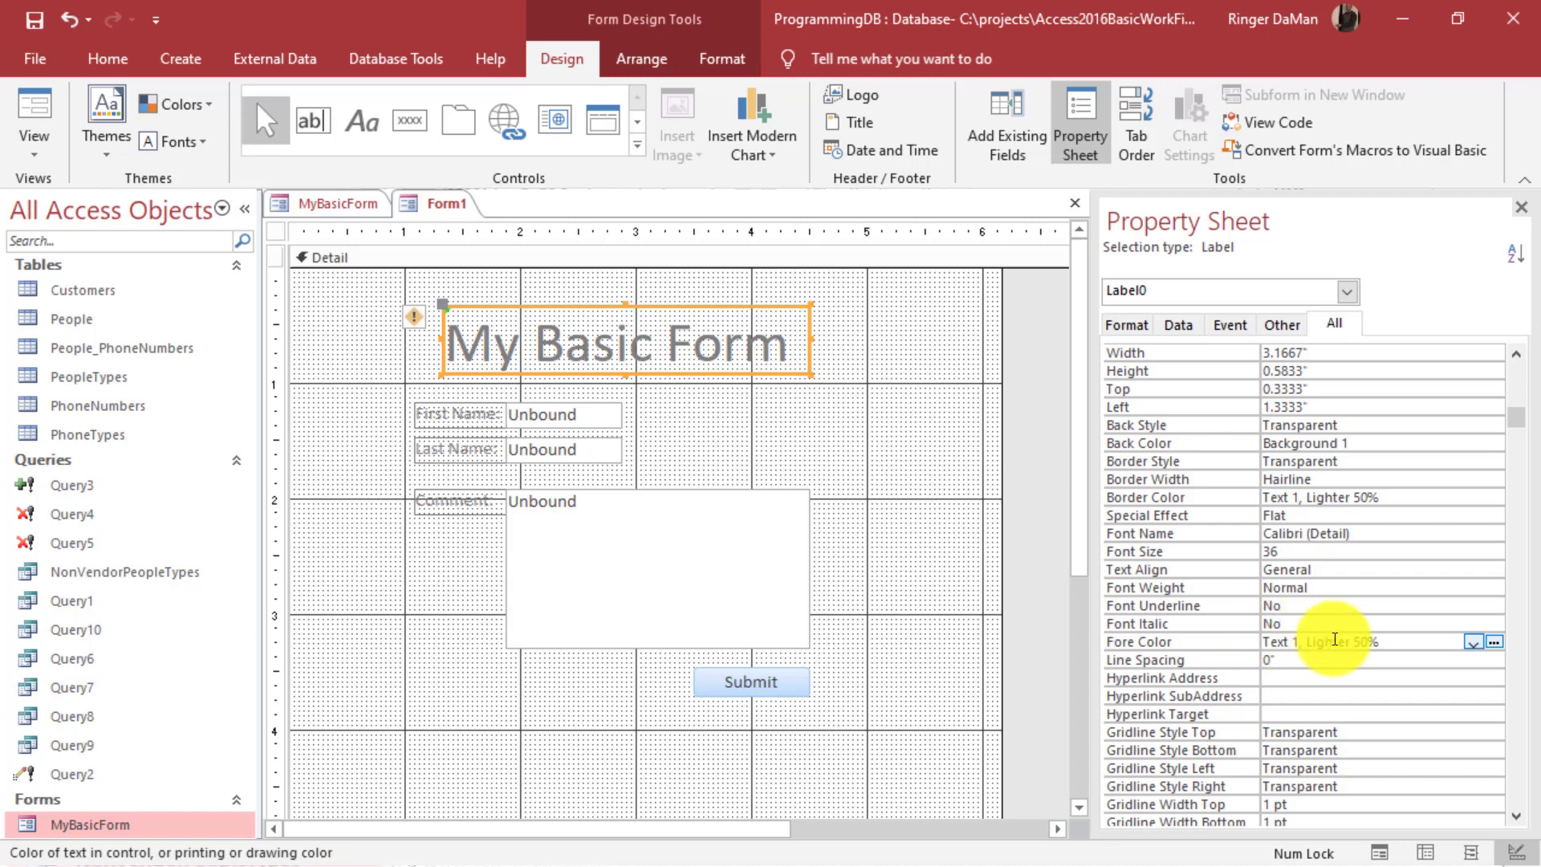
left_click(1473, 646)
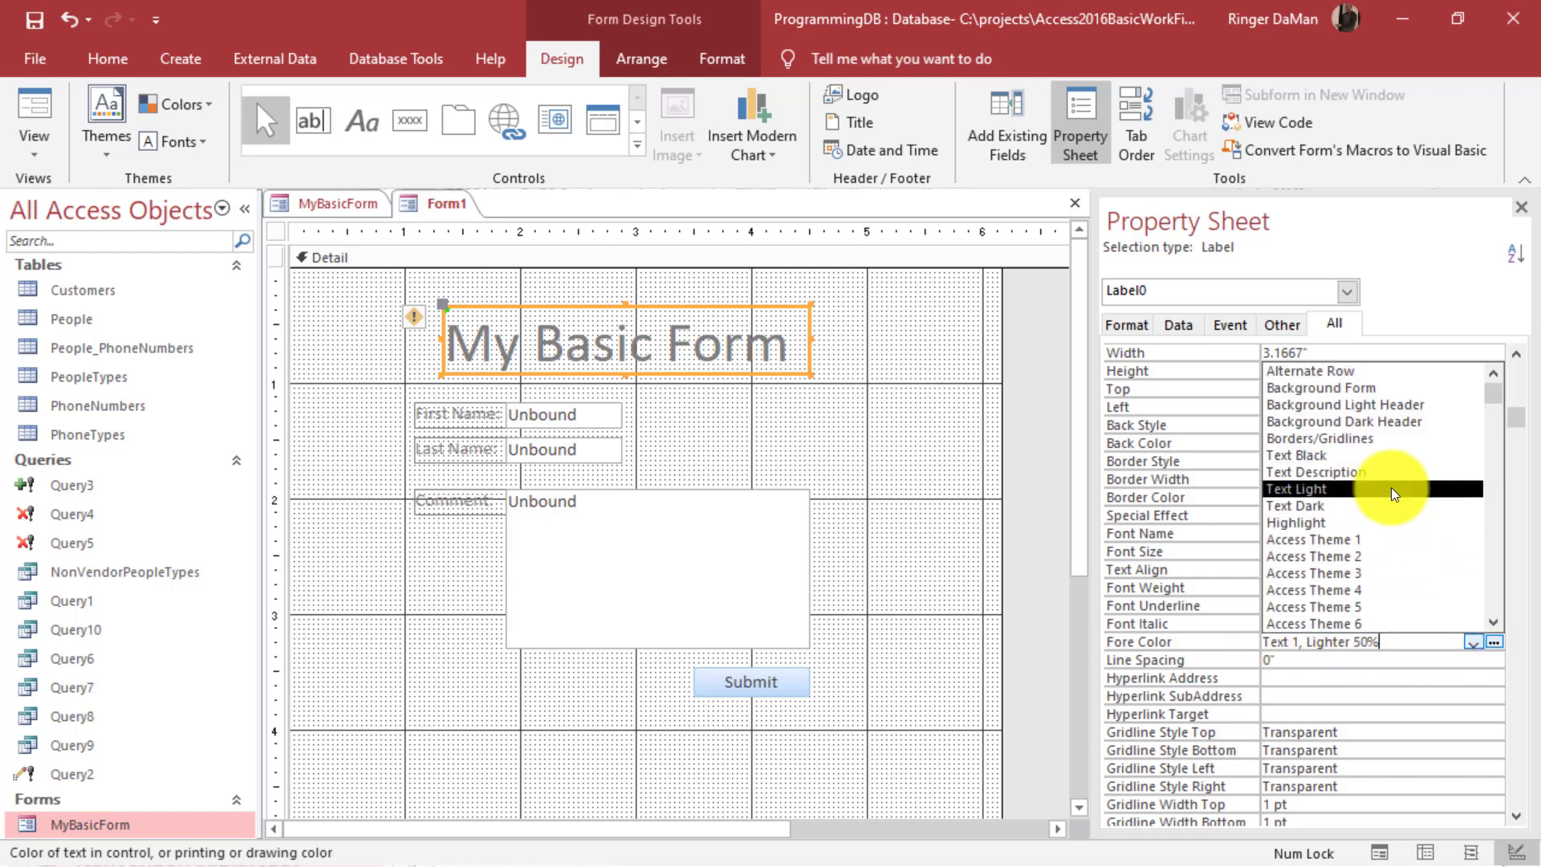
scroll(1389, 487, "down", 6)
scroll(1362, 523, "down", 2)
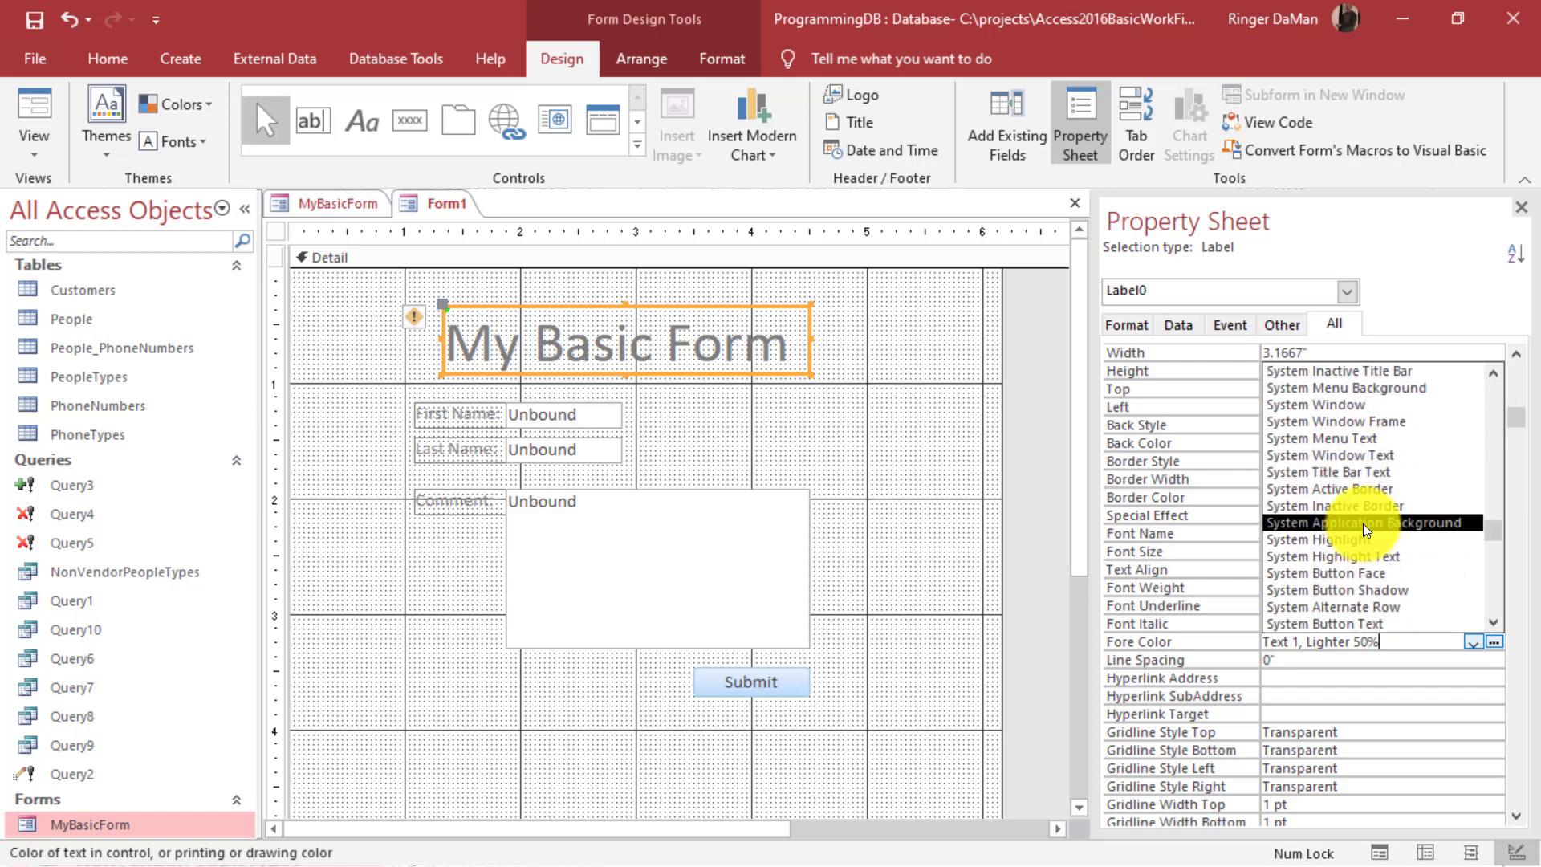
scroll(1354, 528, "up", 2)
scroll(1362, 530, "up", 2)
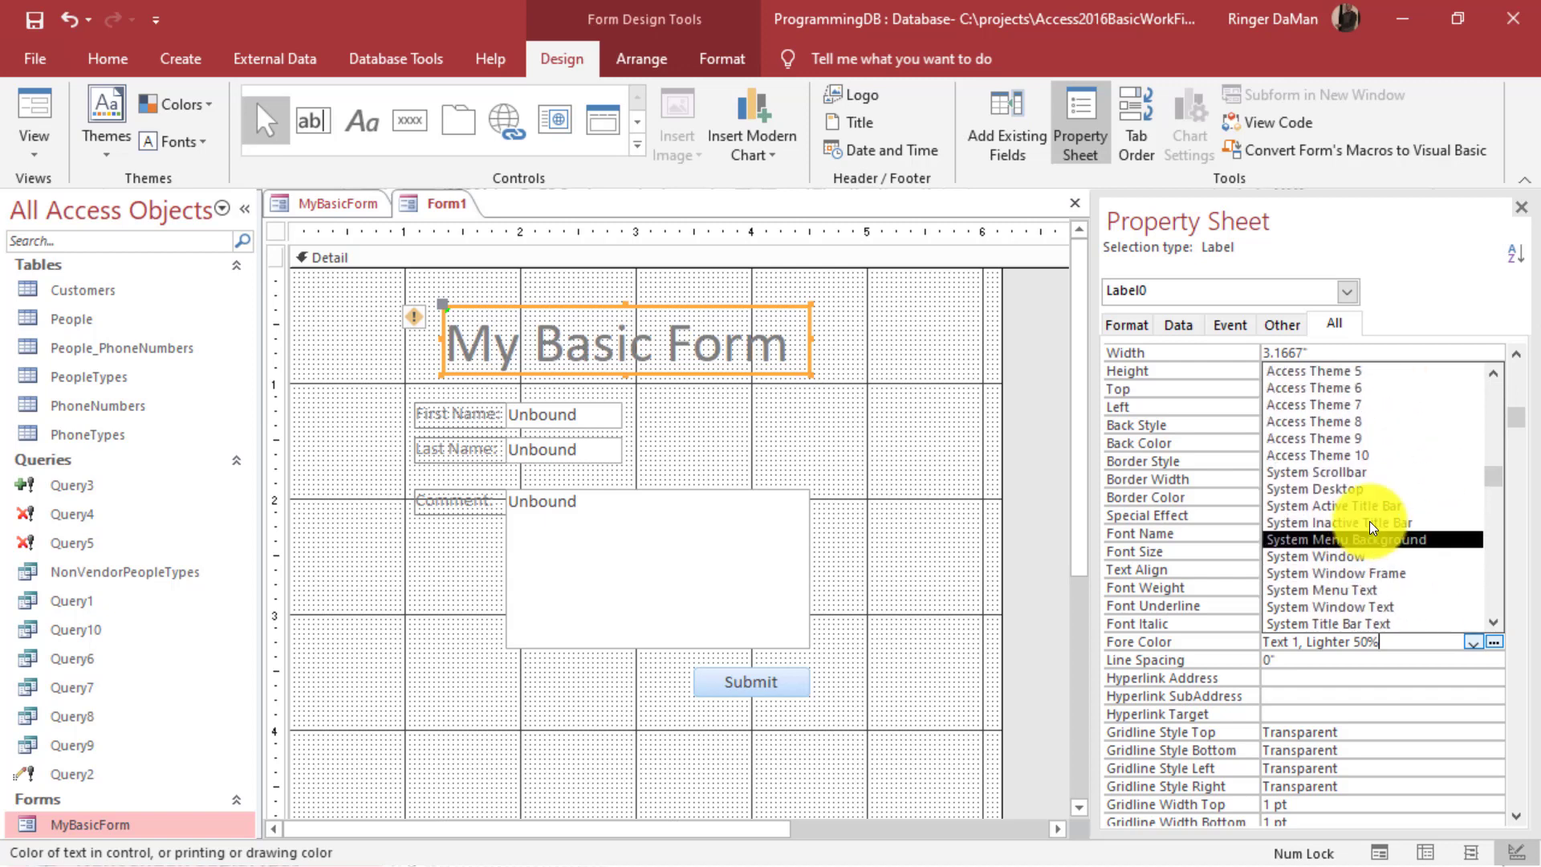
left_click(1356, 473)
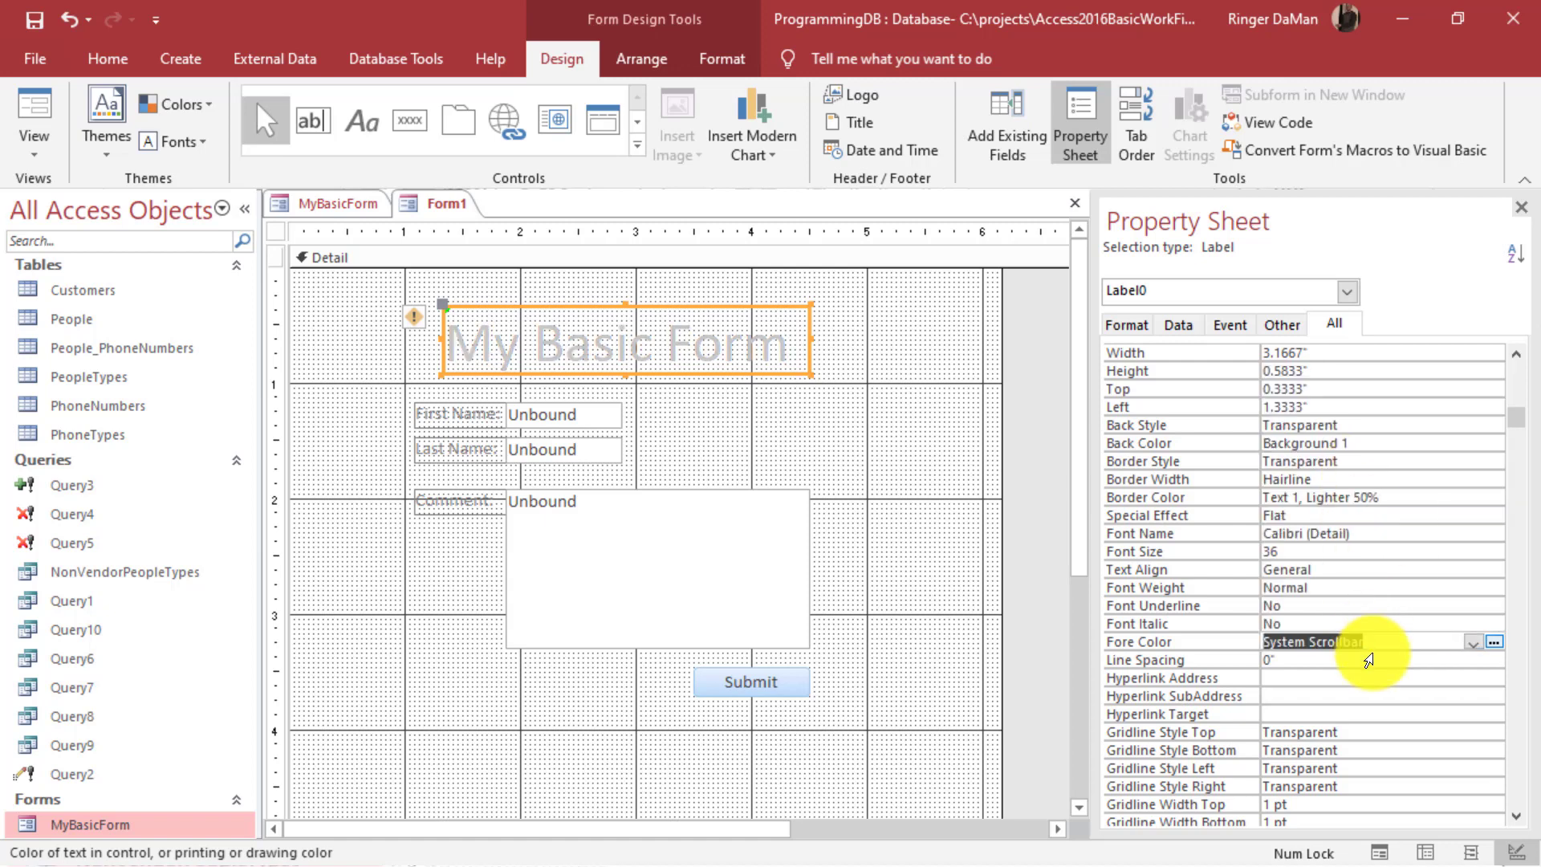
left_click(1475, 643)
scroll(1390, 557, "down", 2)
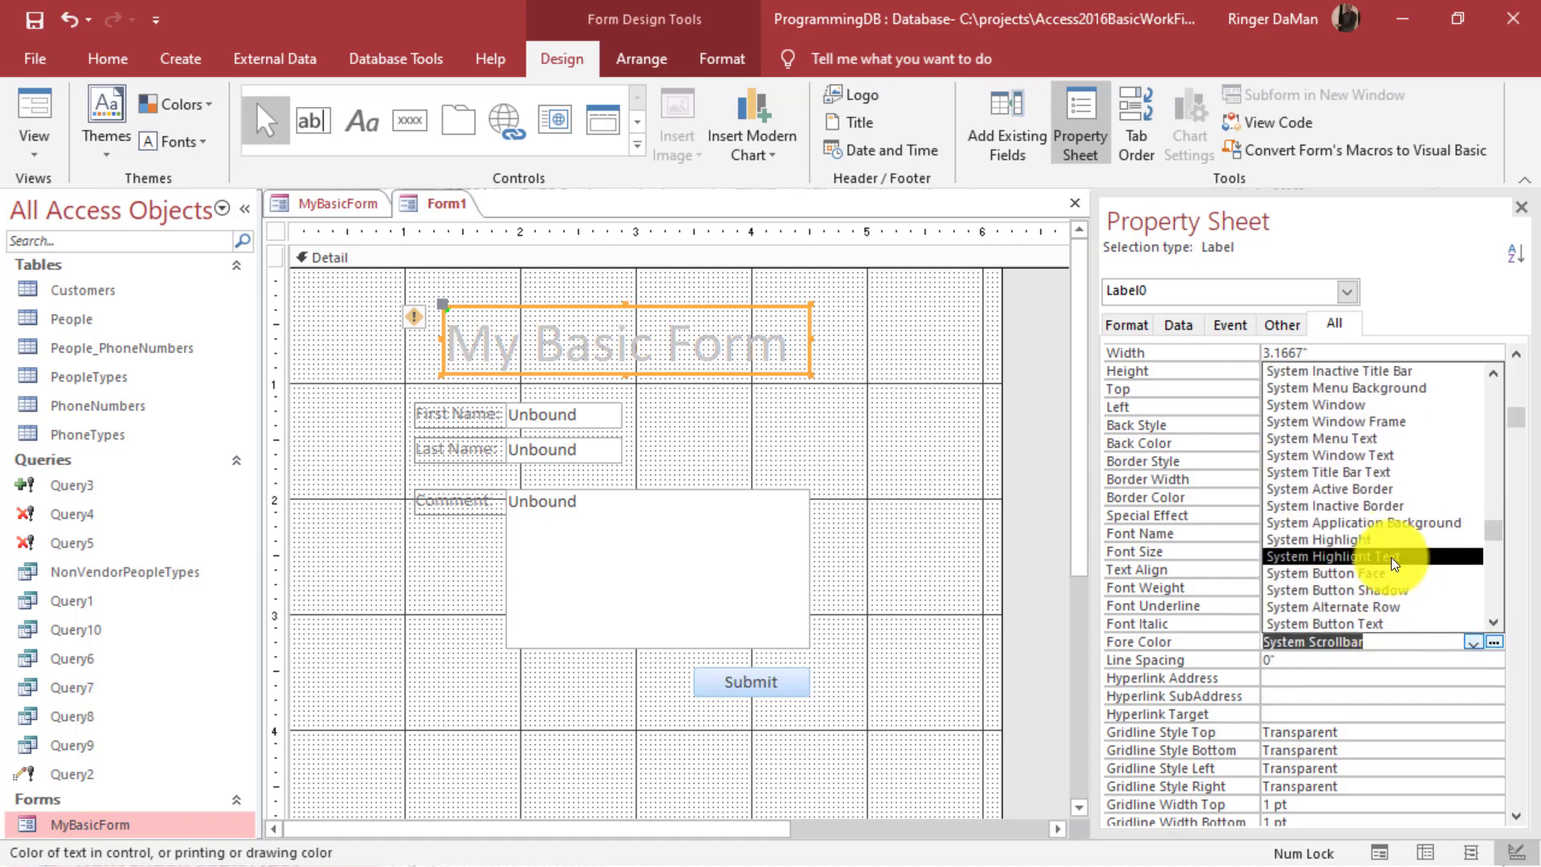
left_click(1361, 569)
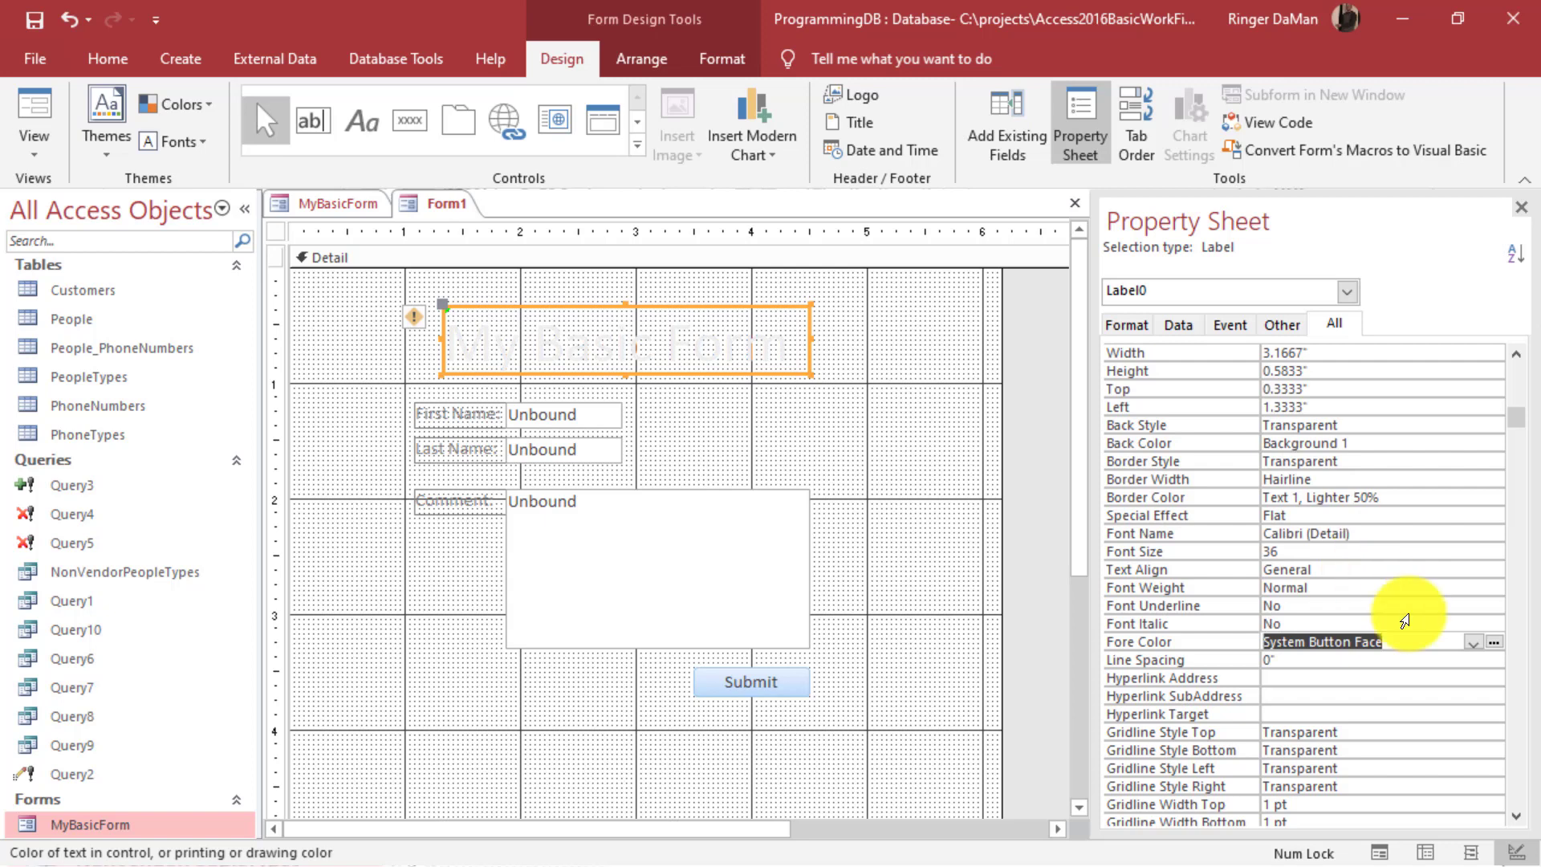
left_click(1473, 641)
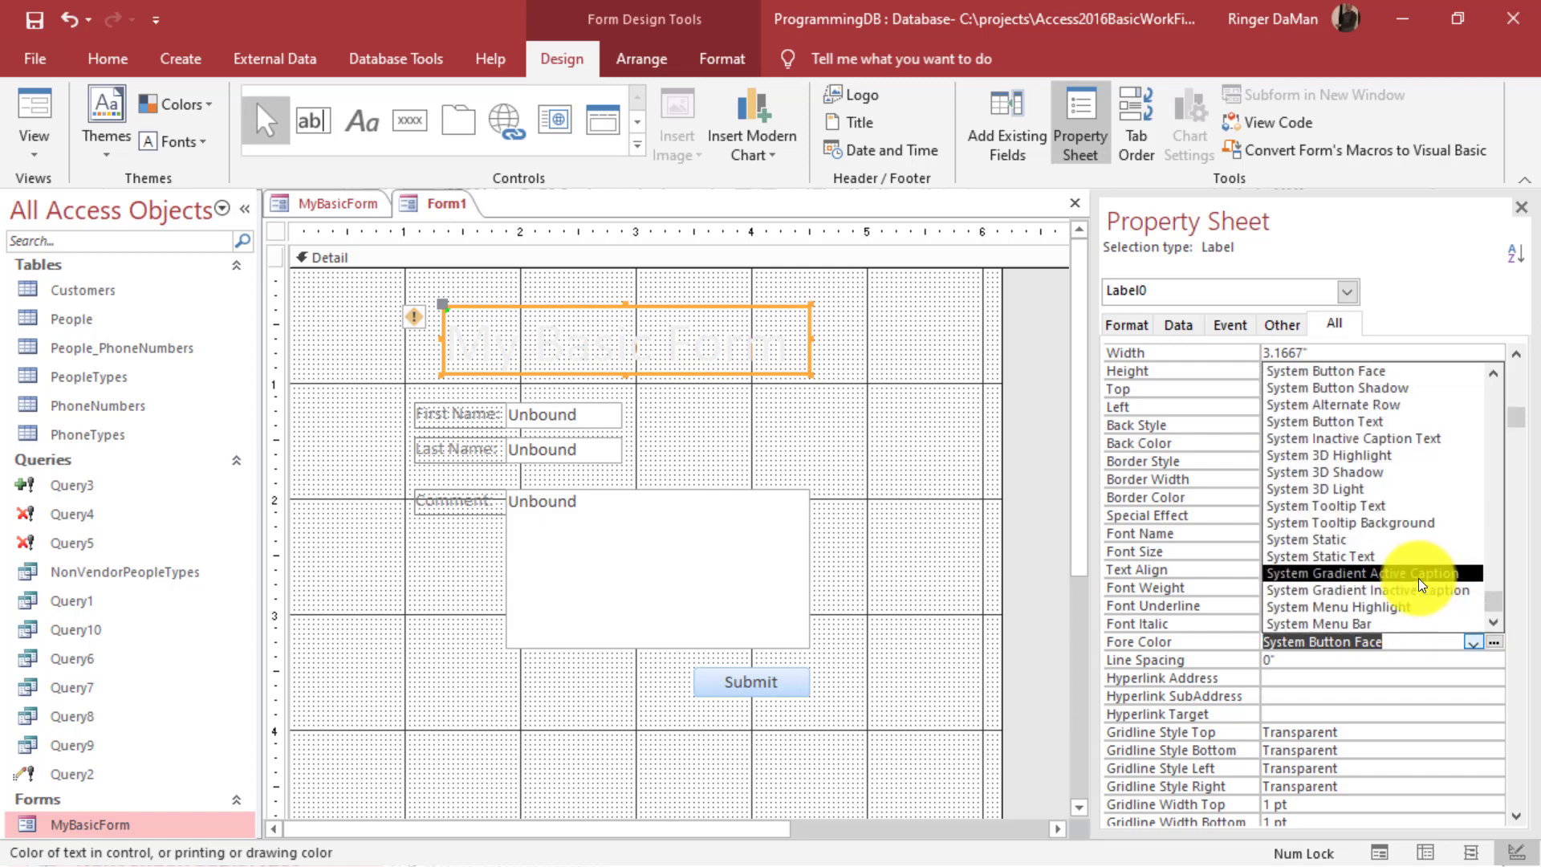
left_click(1341, 623)
Set the title's Fore Color to Access Theme 7 blue.
left_click(1474, 642)
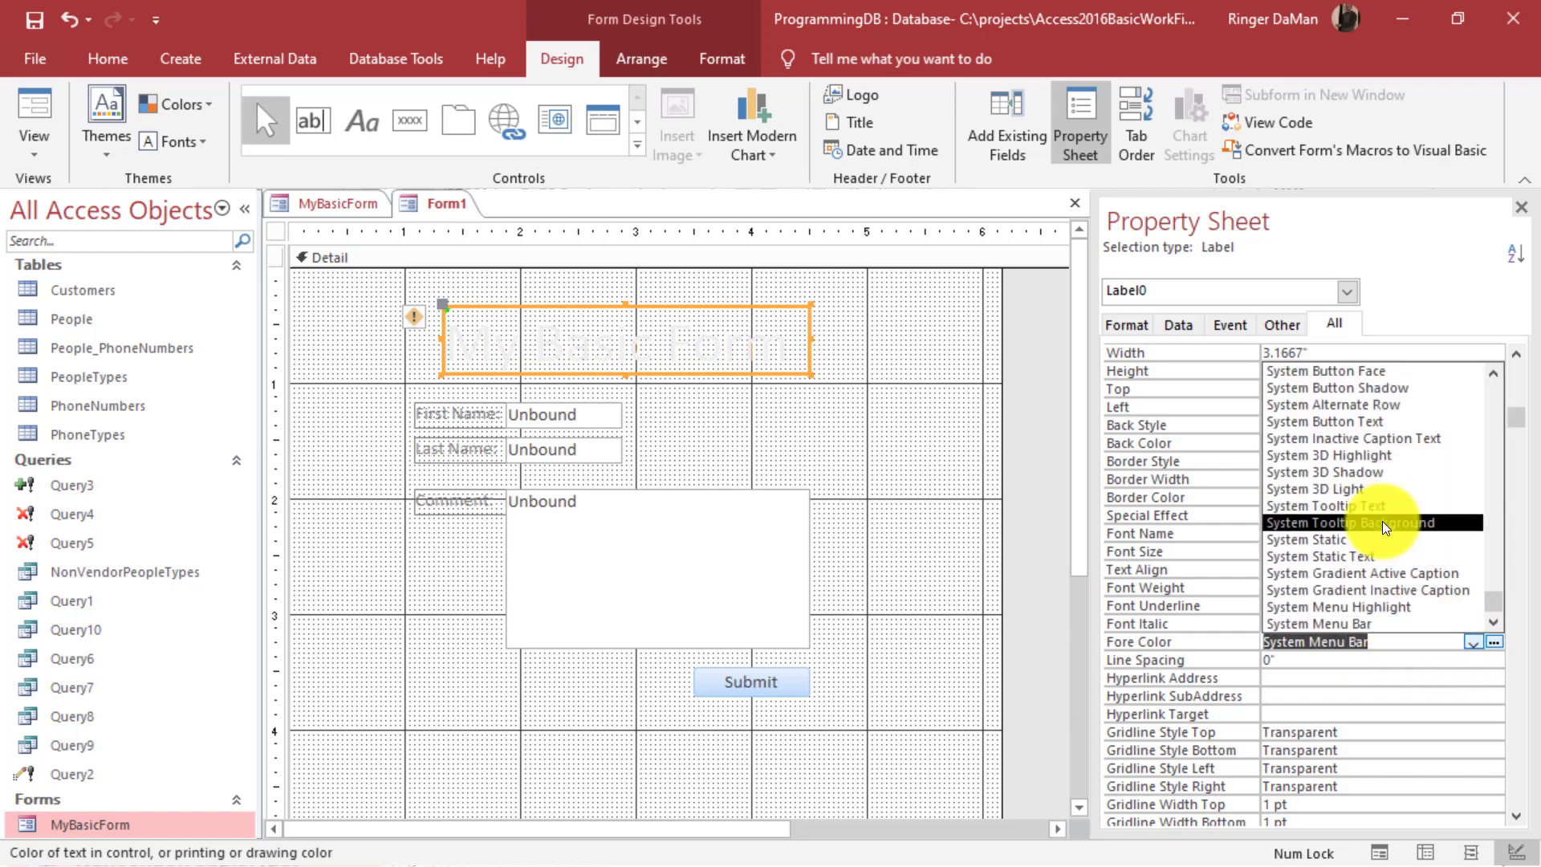
scroll(1369, 514, "up", 7)
scroll(1356, 518, "up", 7)
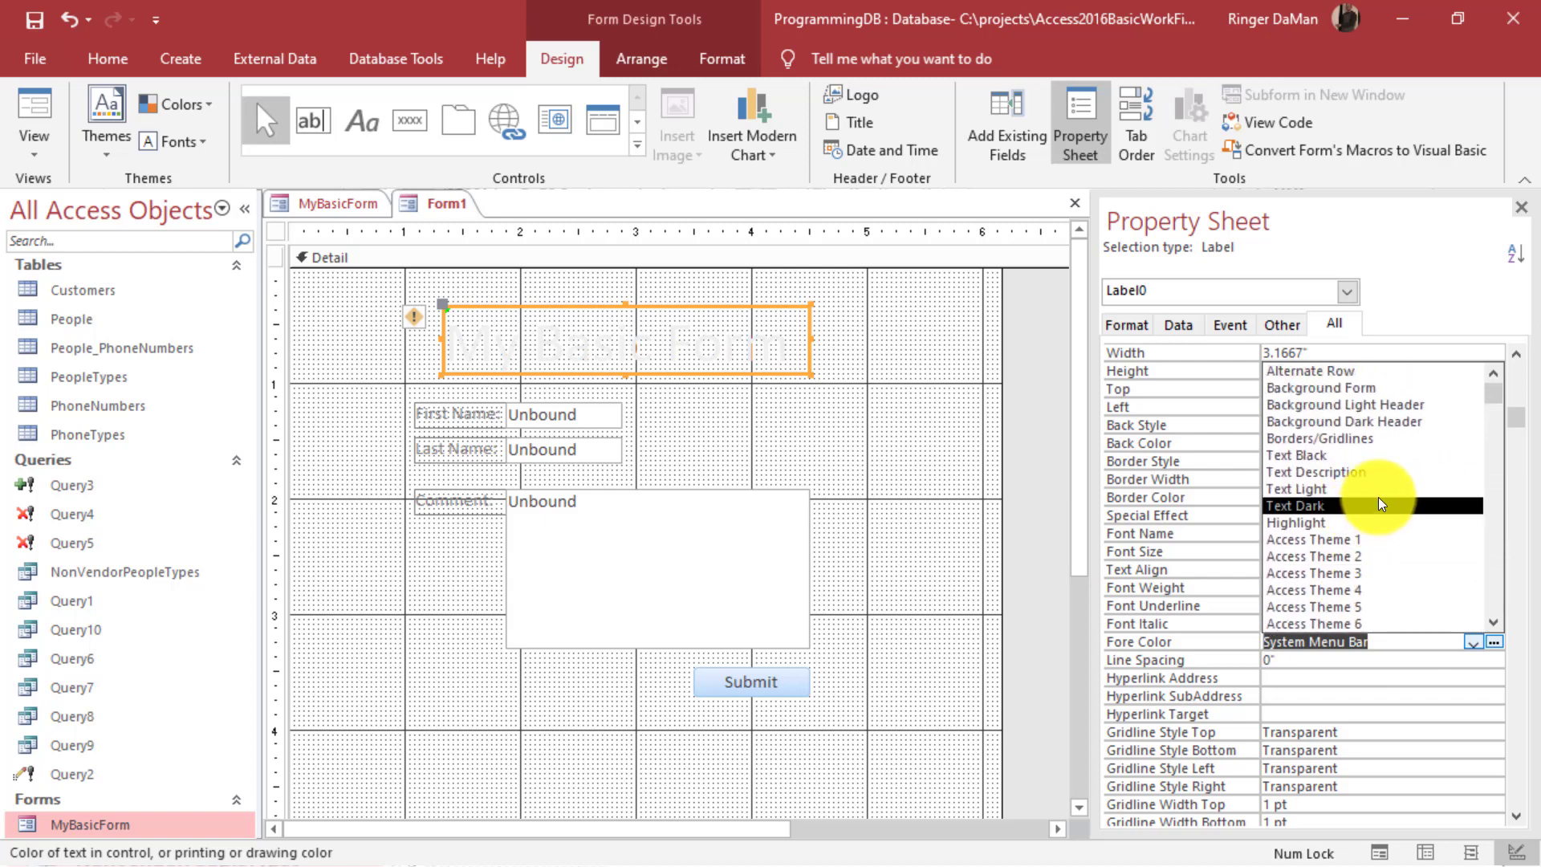
scroll(1372, 501, "down", 3)
left_click(1360, 555)
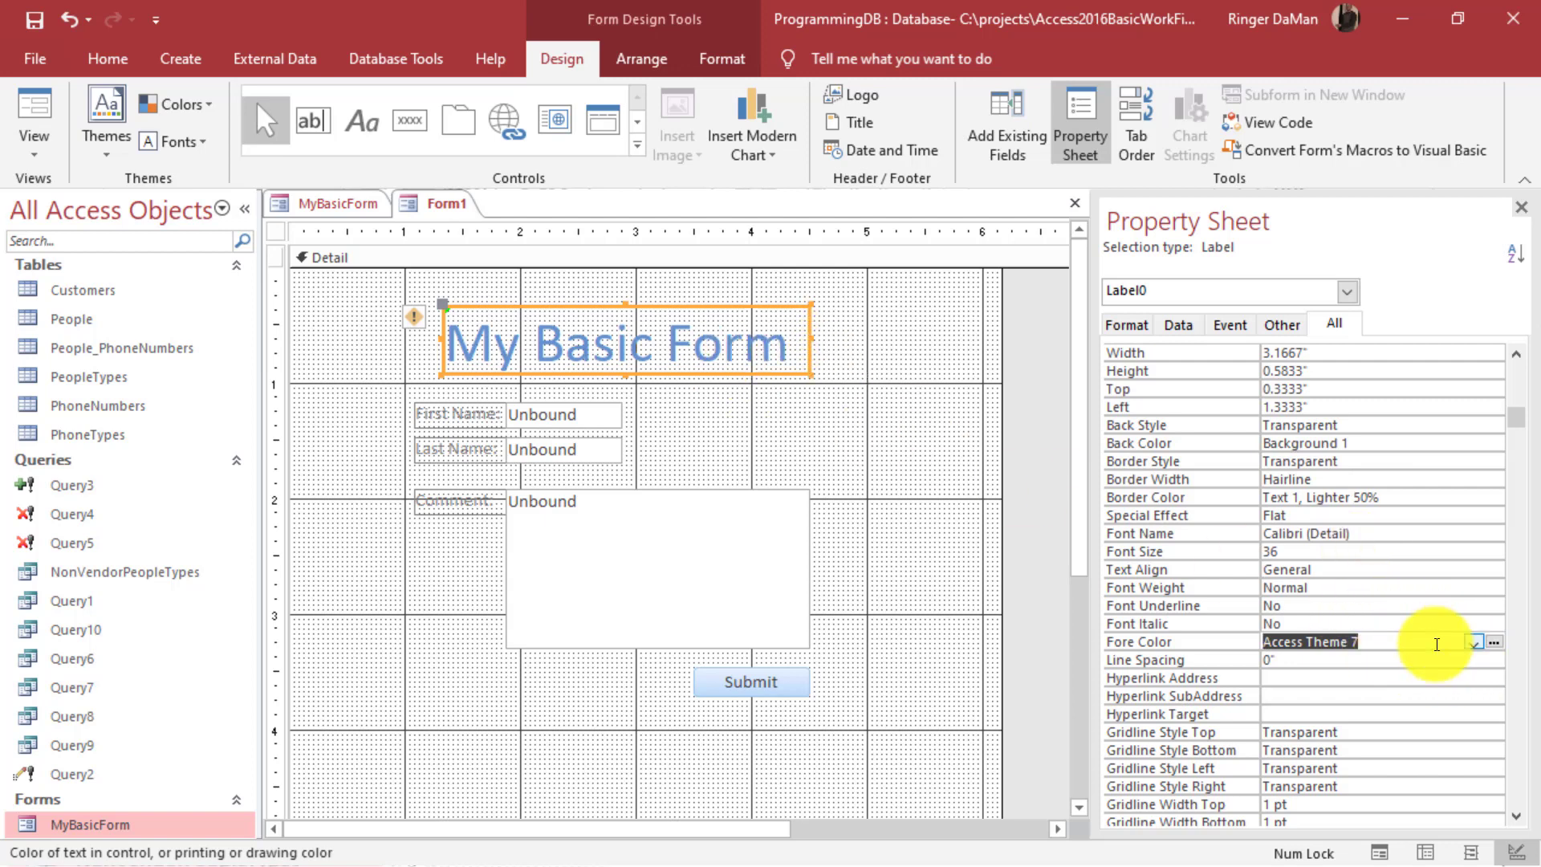
left_click(1474, 642)
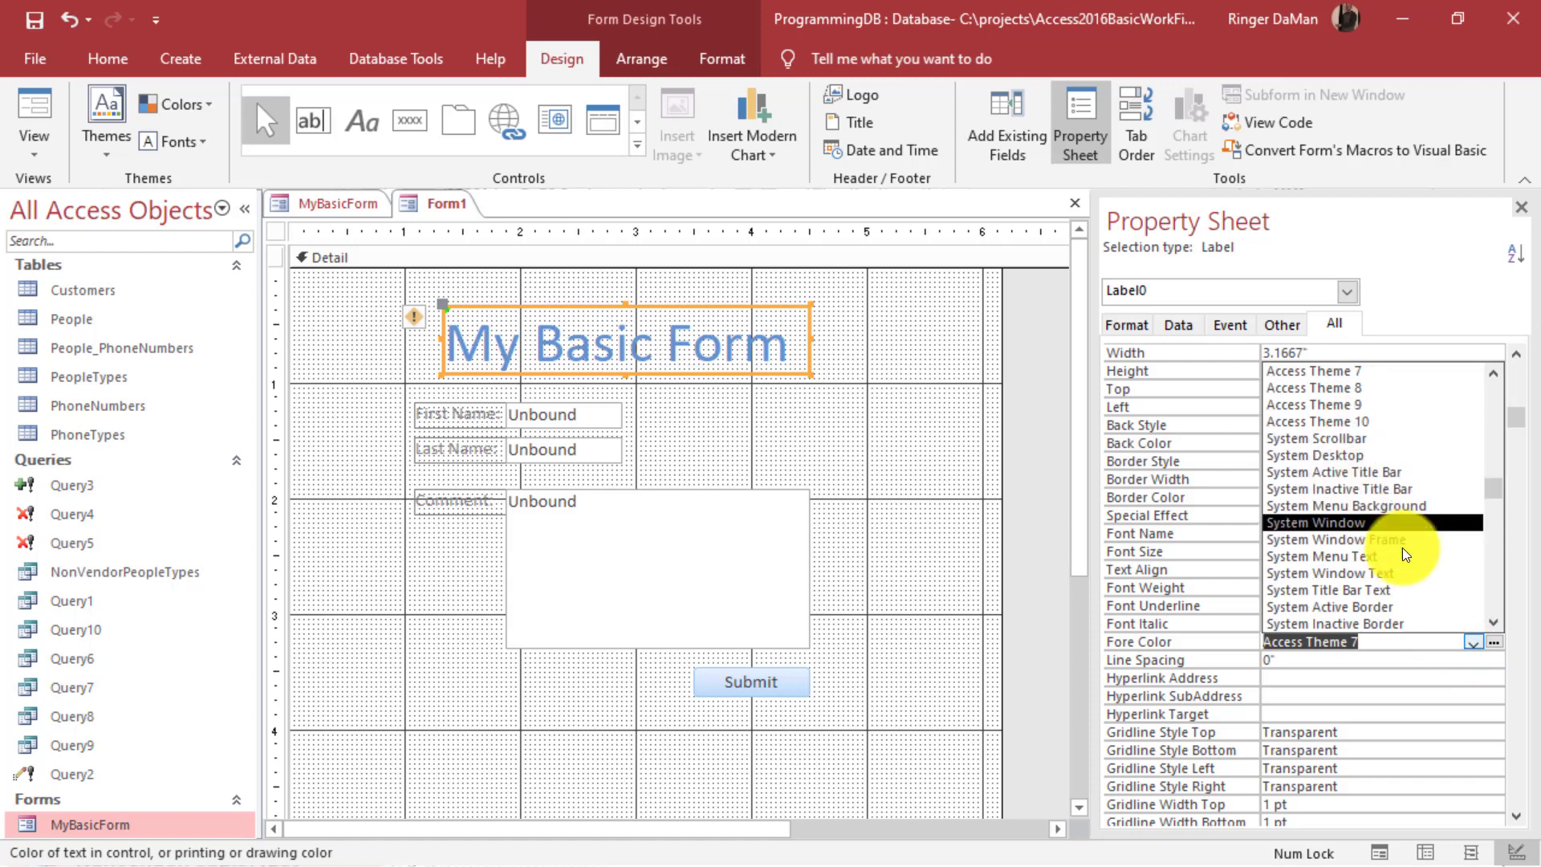
left_click(1497, 642)
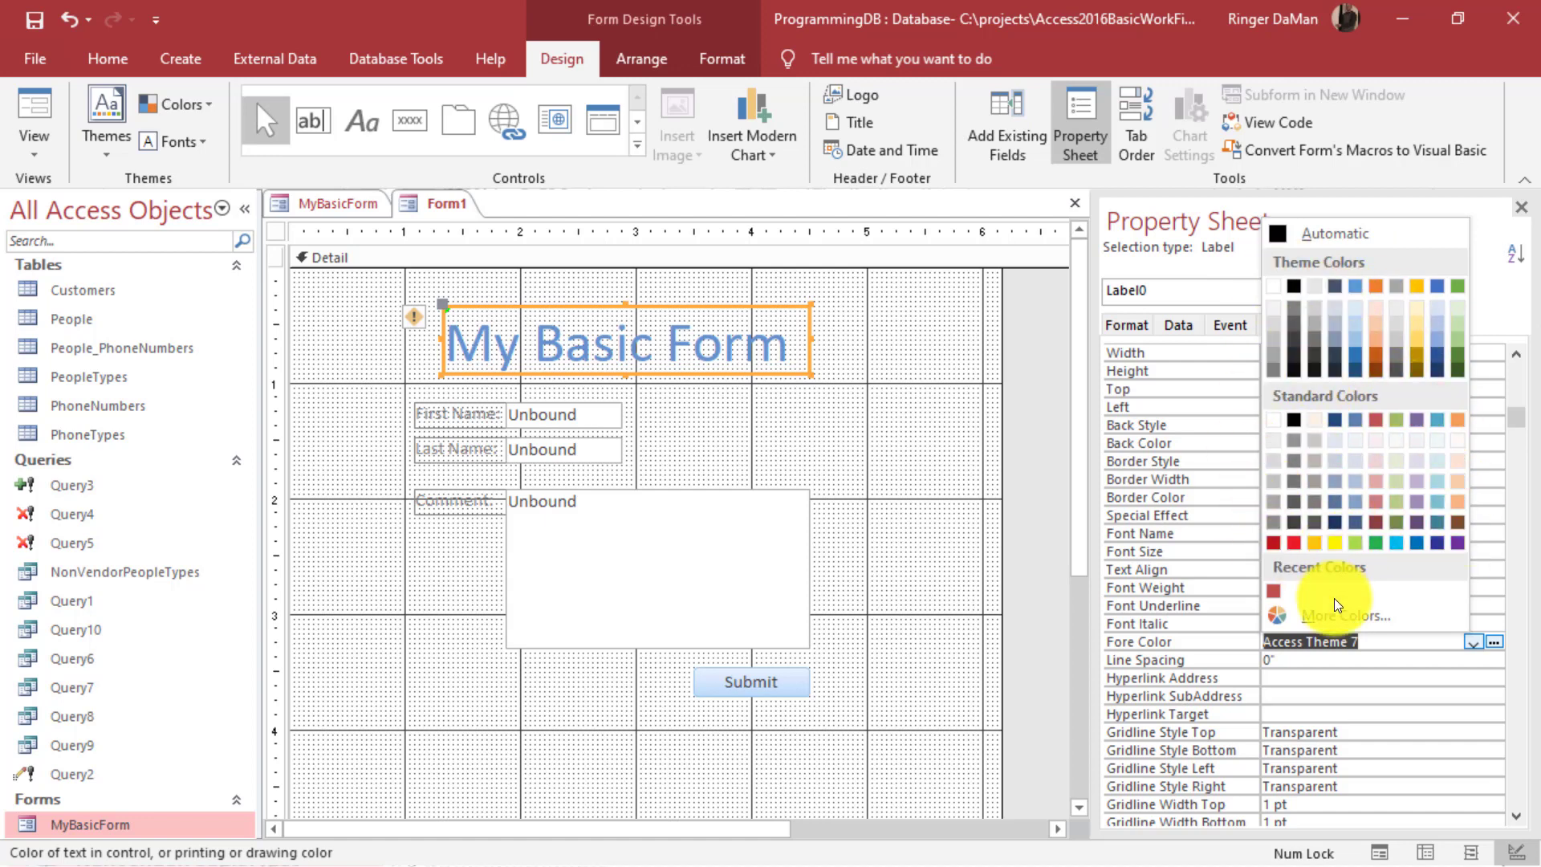
left_click(1396, 616)
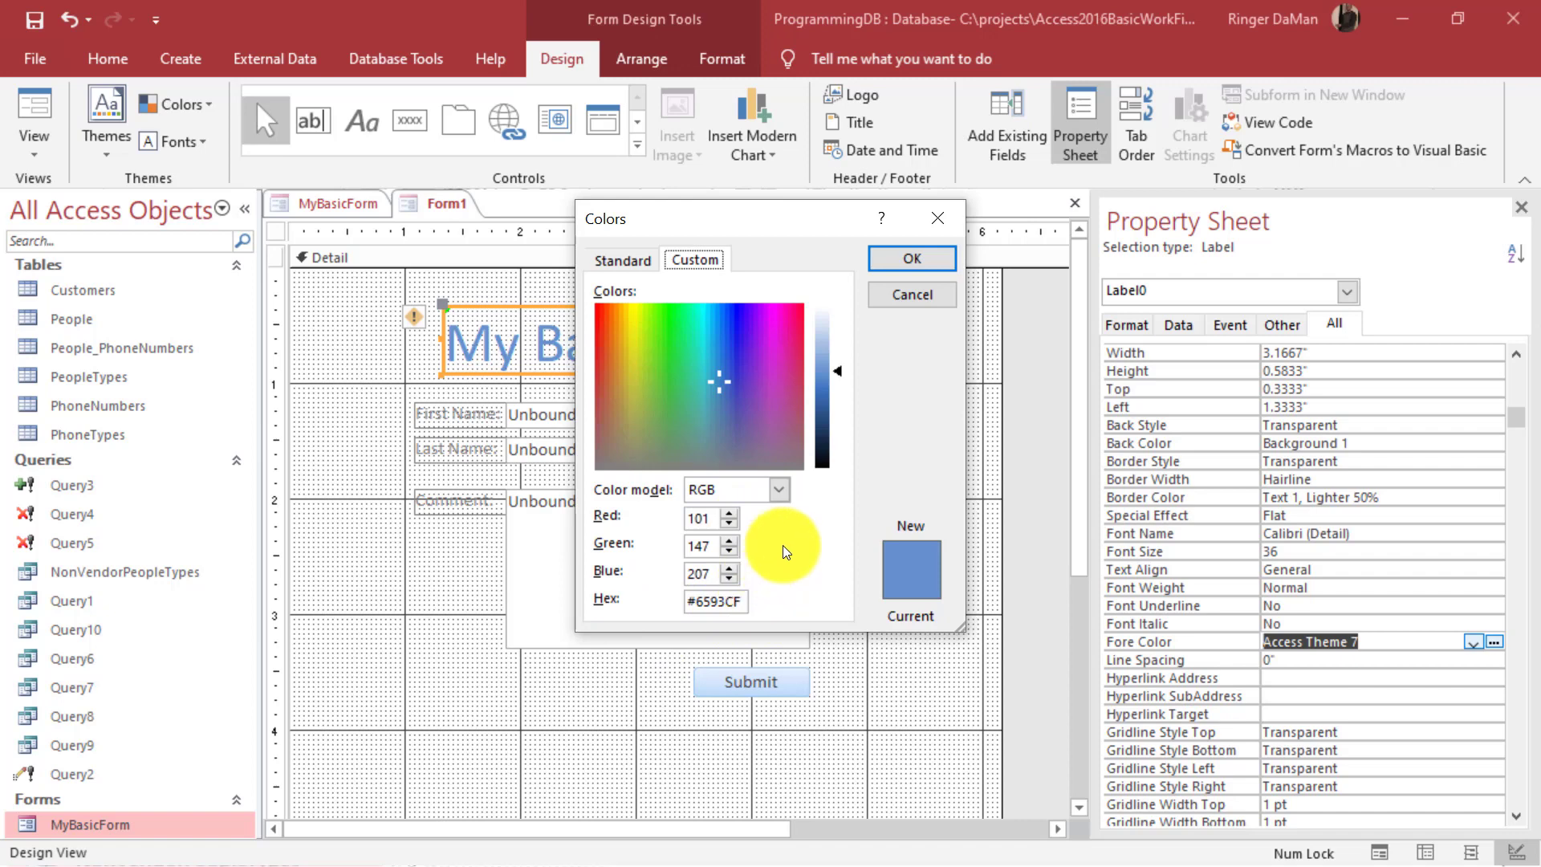
left_click(694, 365)
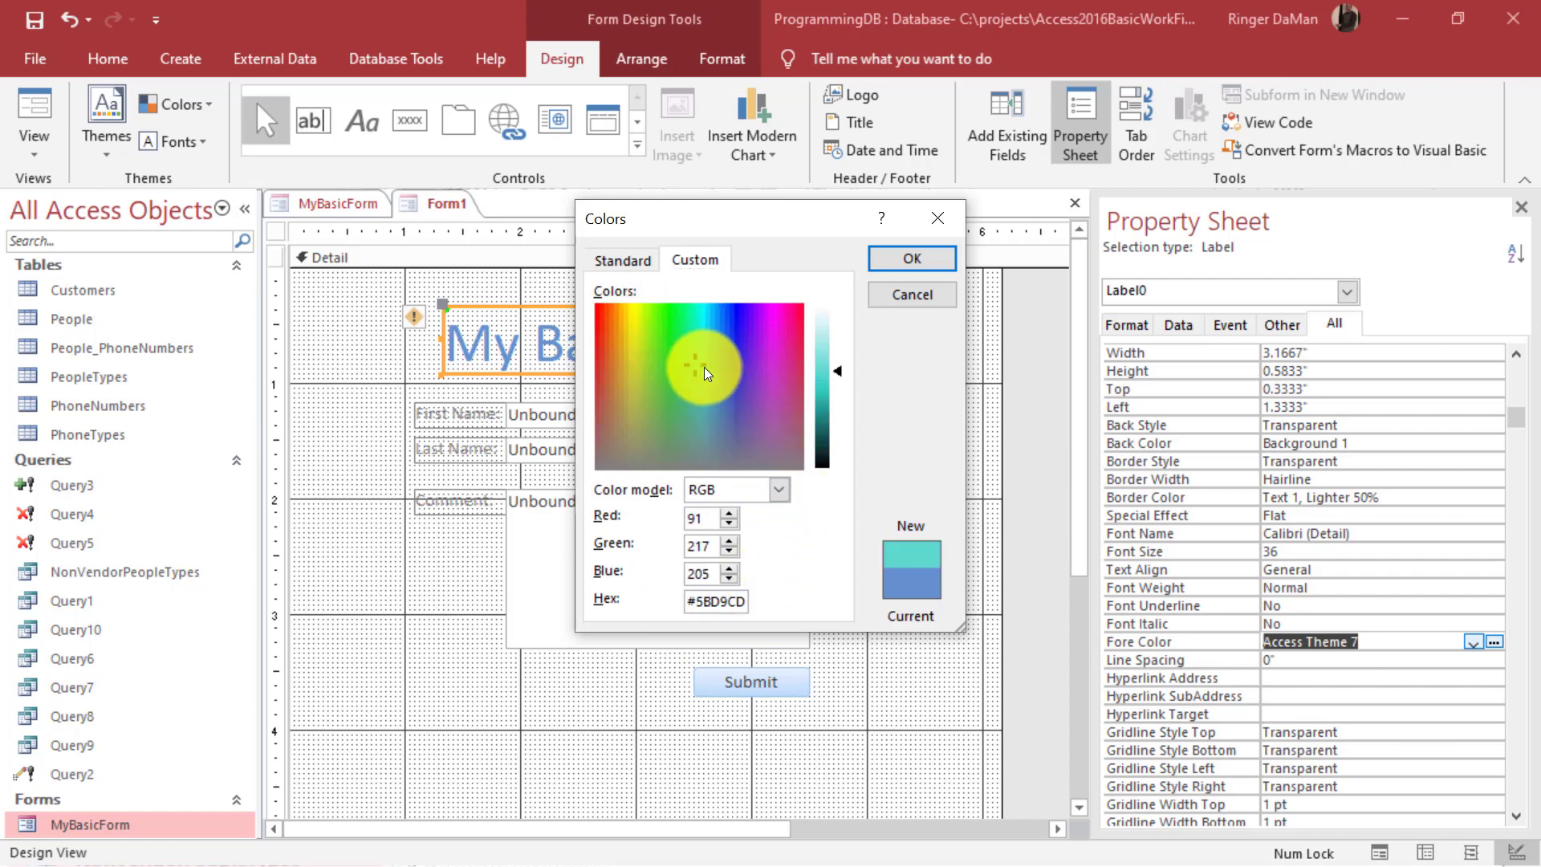
mouse_move(704, 367)
left_mouse_down()
mouse_move(743, 408)
mouse_move(696, 357)
left_mouse_up()
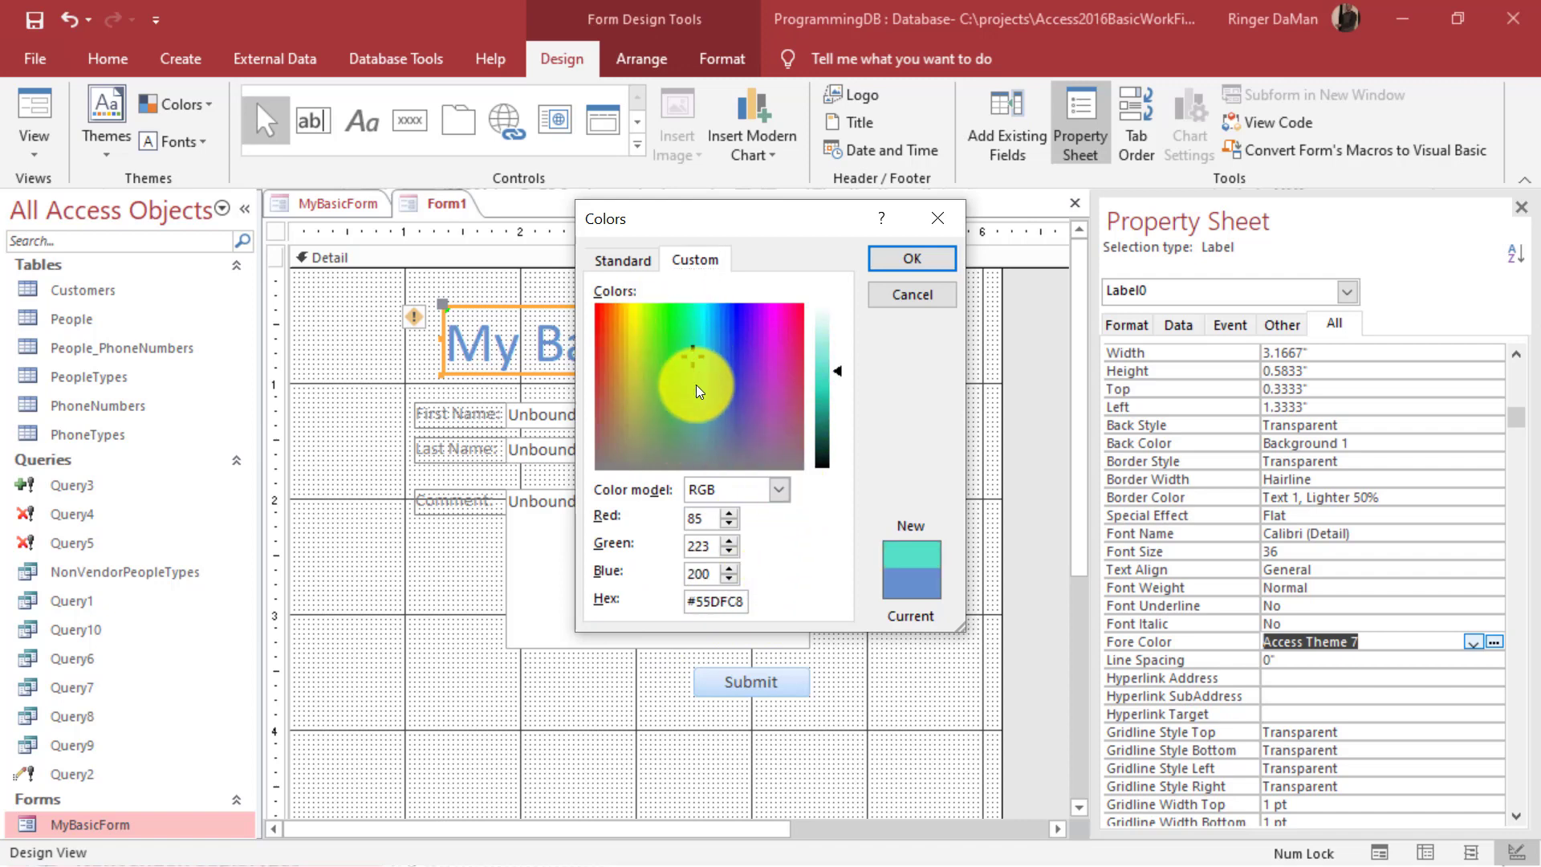
left_click(671, 369)
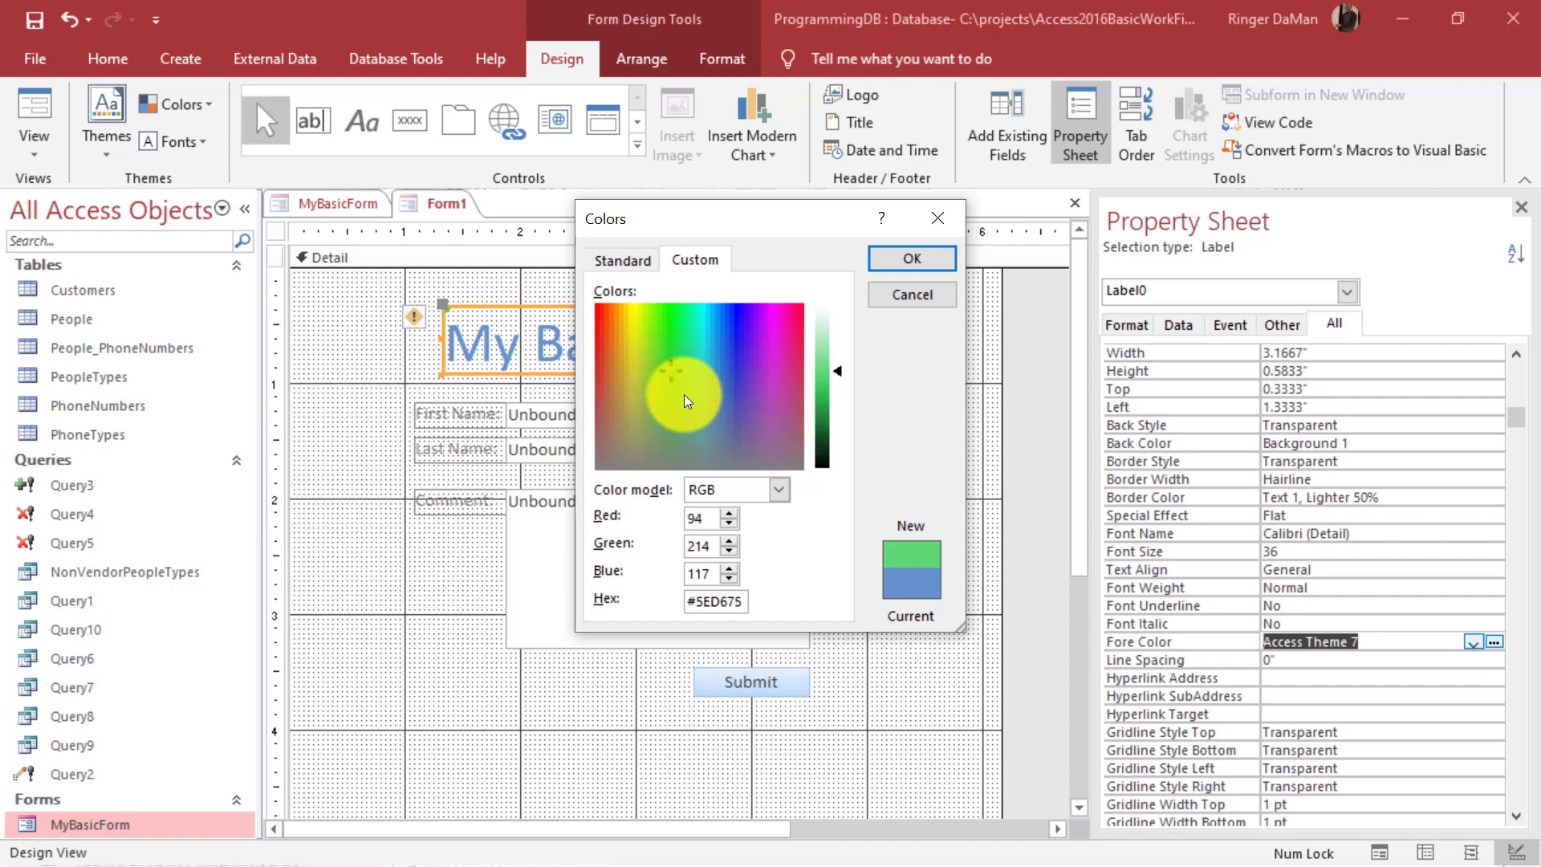
mouse_move(836, 367)
left_mouse_down()
mouse_move(817, 421)
mouse_move(827, 348)
mouse_move(842, 377)
left_mouse_up()
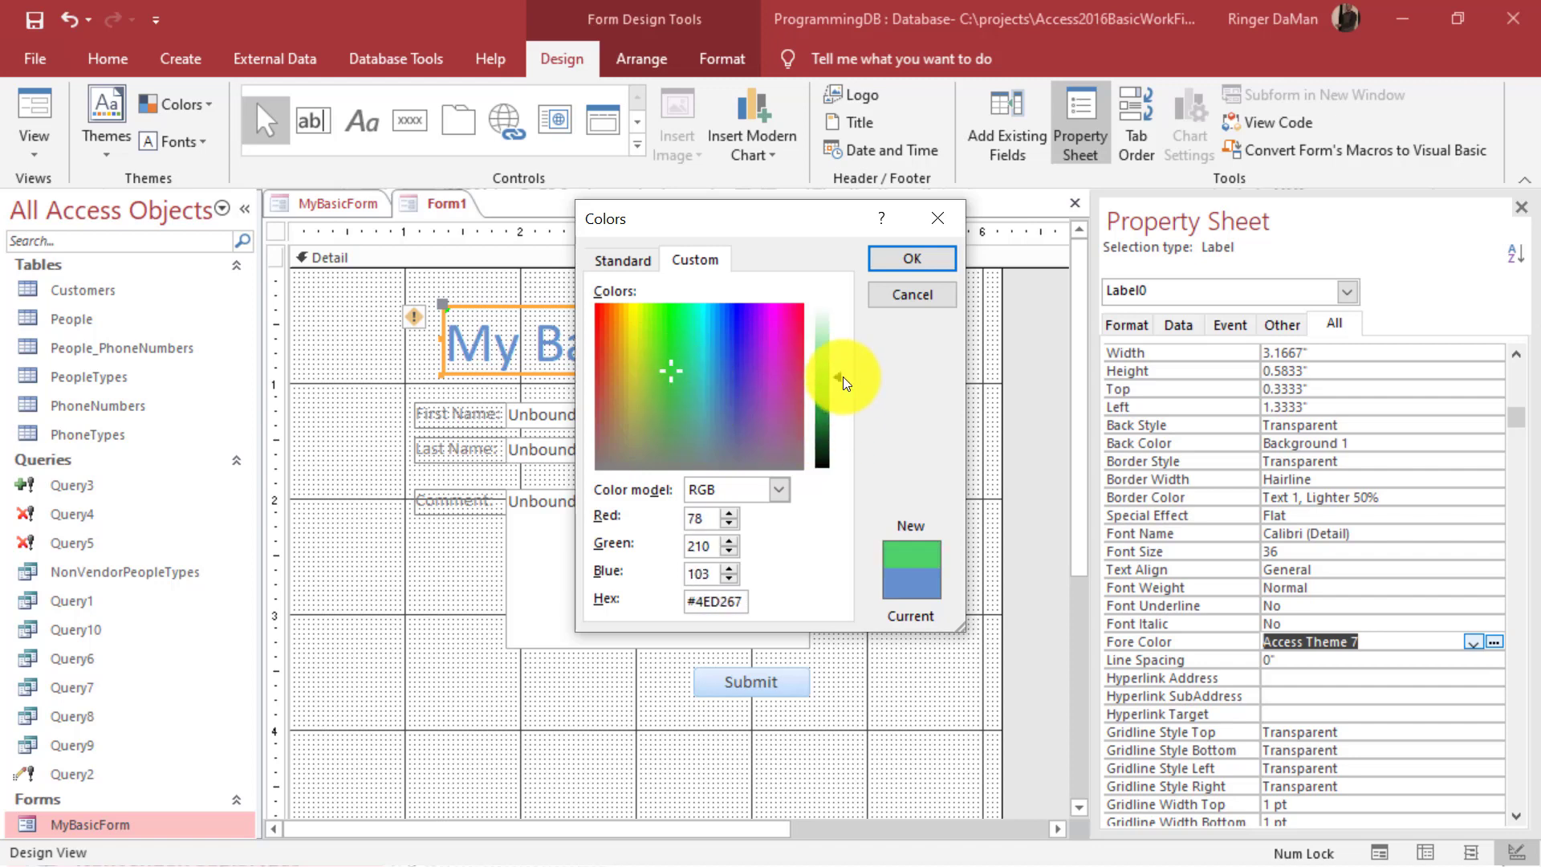
left_click(908, 293)
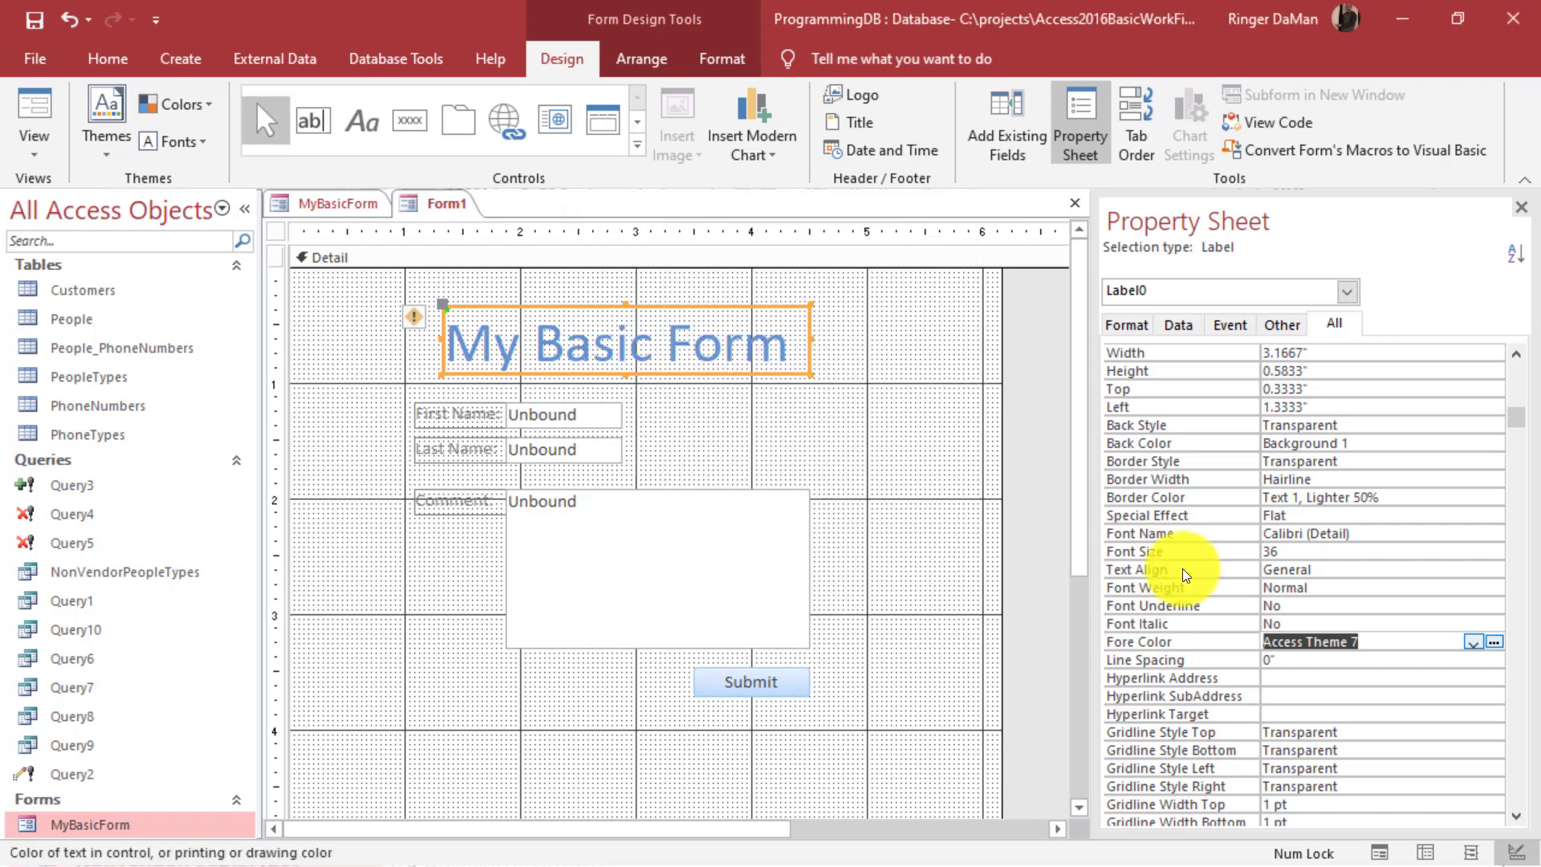
Change the title's Fore Color to red #C0504D from the colour palette.
left_click(1474, 641)
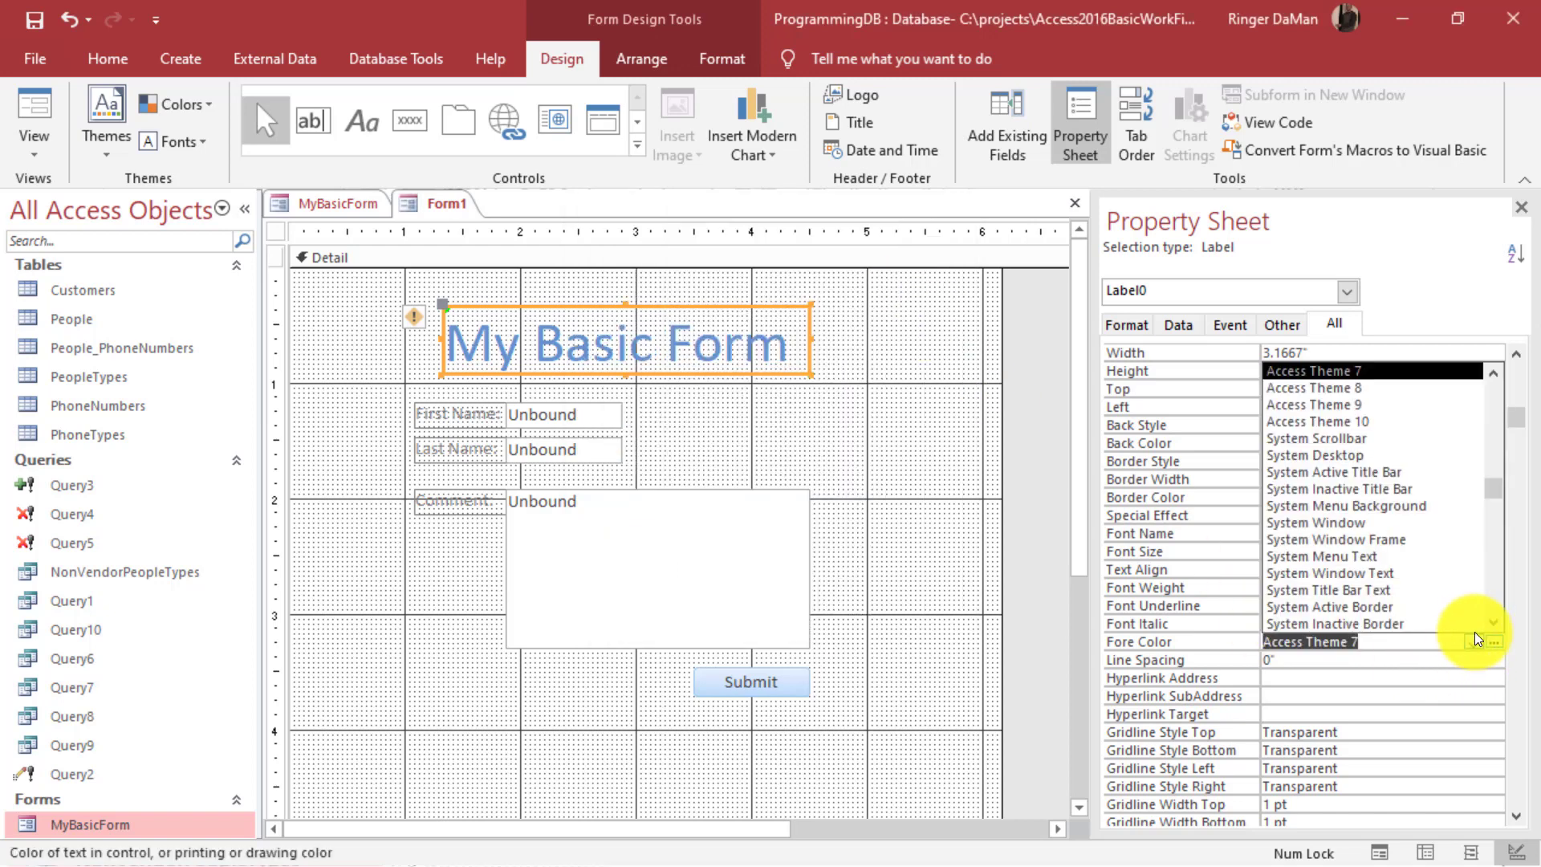
left_click(1493, 641)
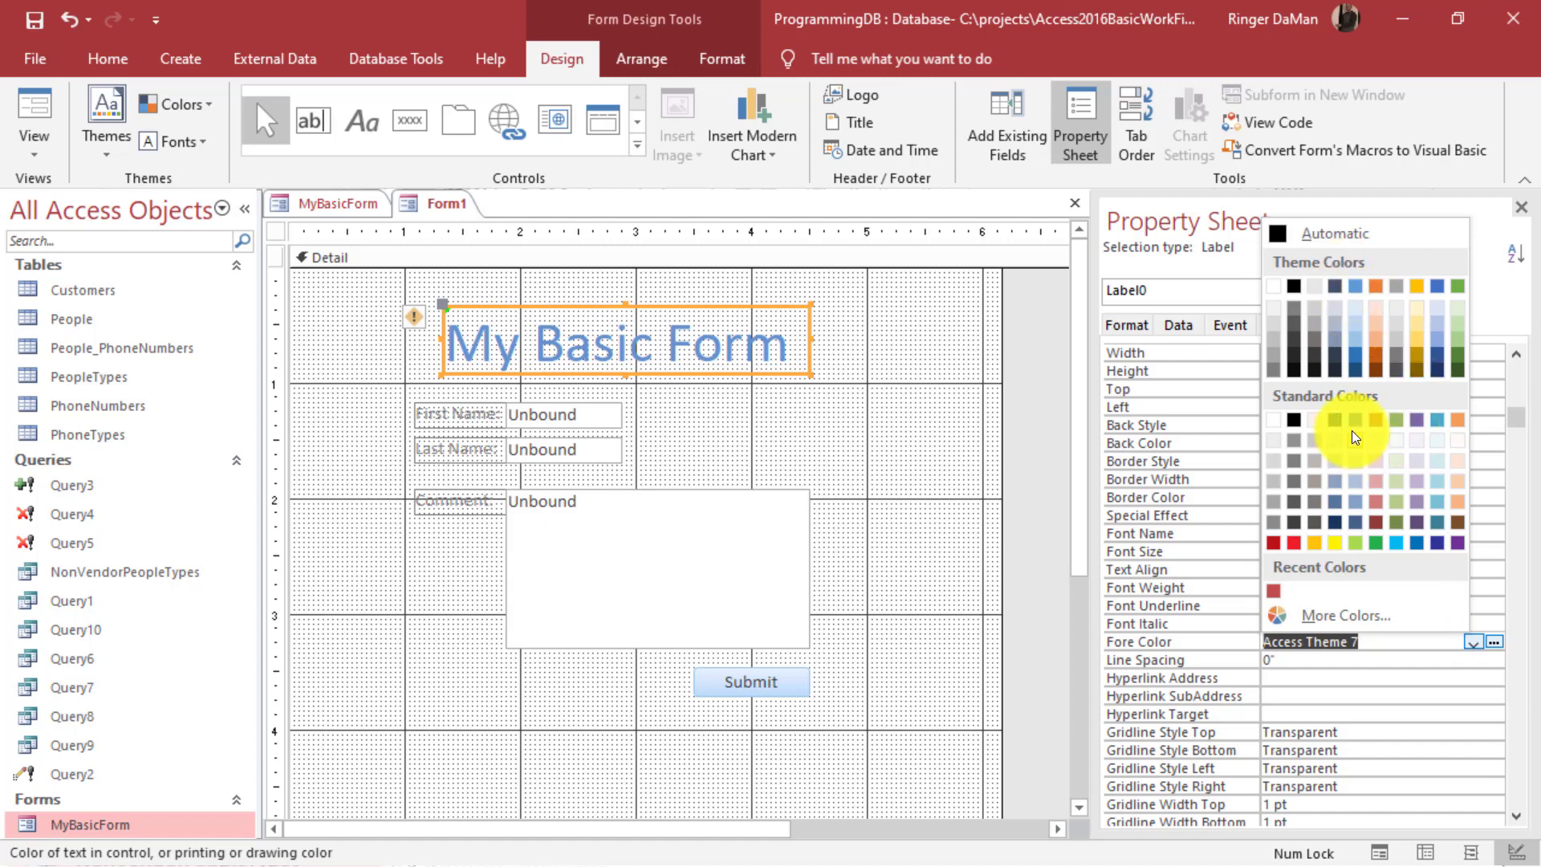
left_click(1379, 417)
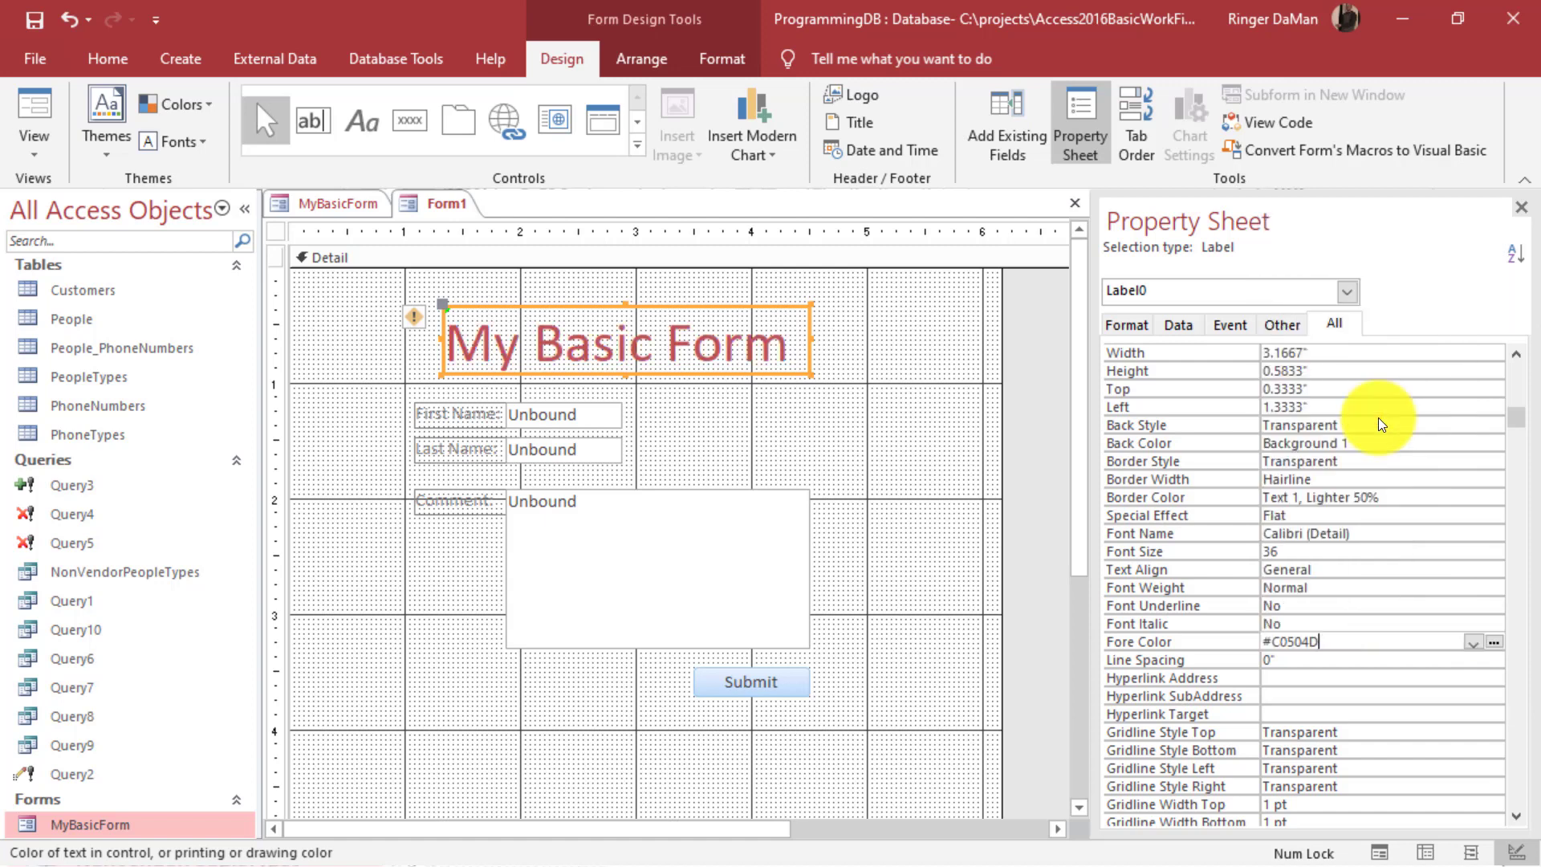
left_click(963, 437)
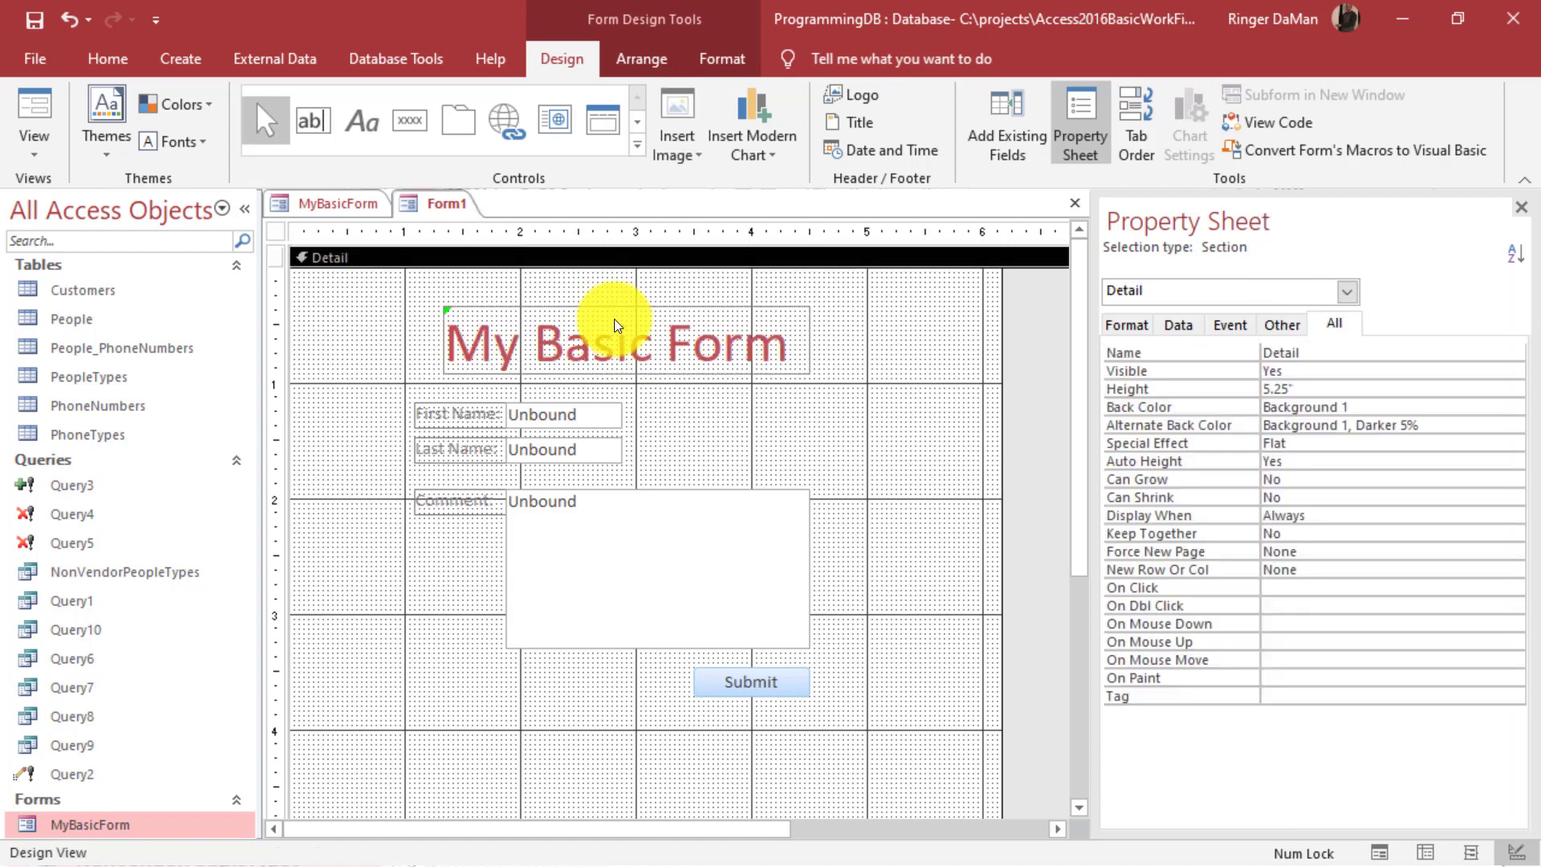
Reselect the My Basic Form title and edit its Font Size value.
left_click(674, 321)
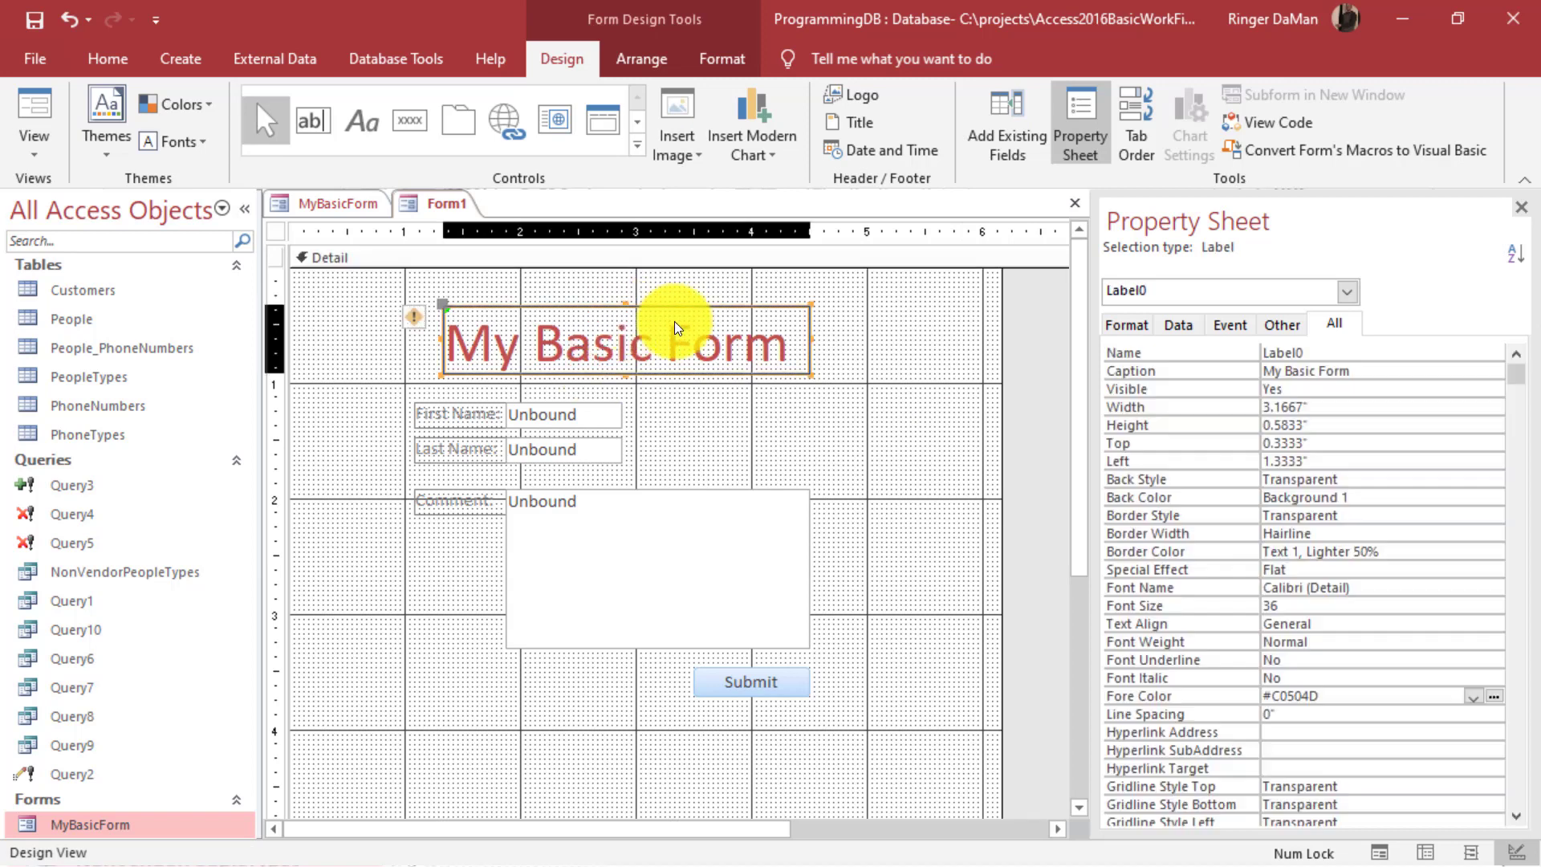
left_click(1292, 603)
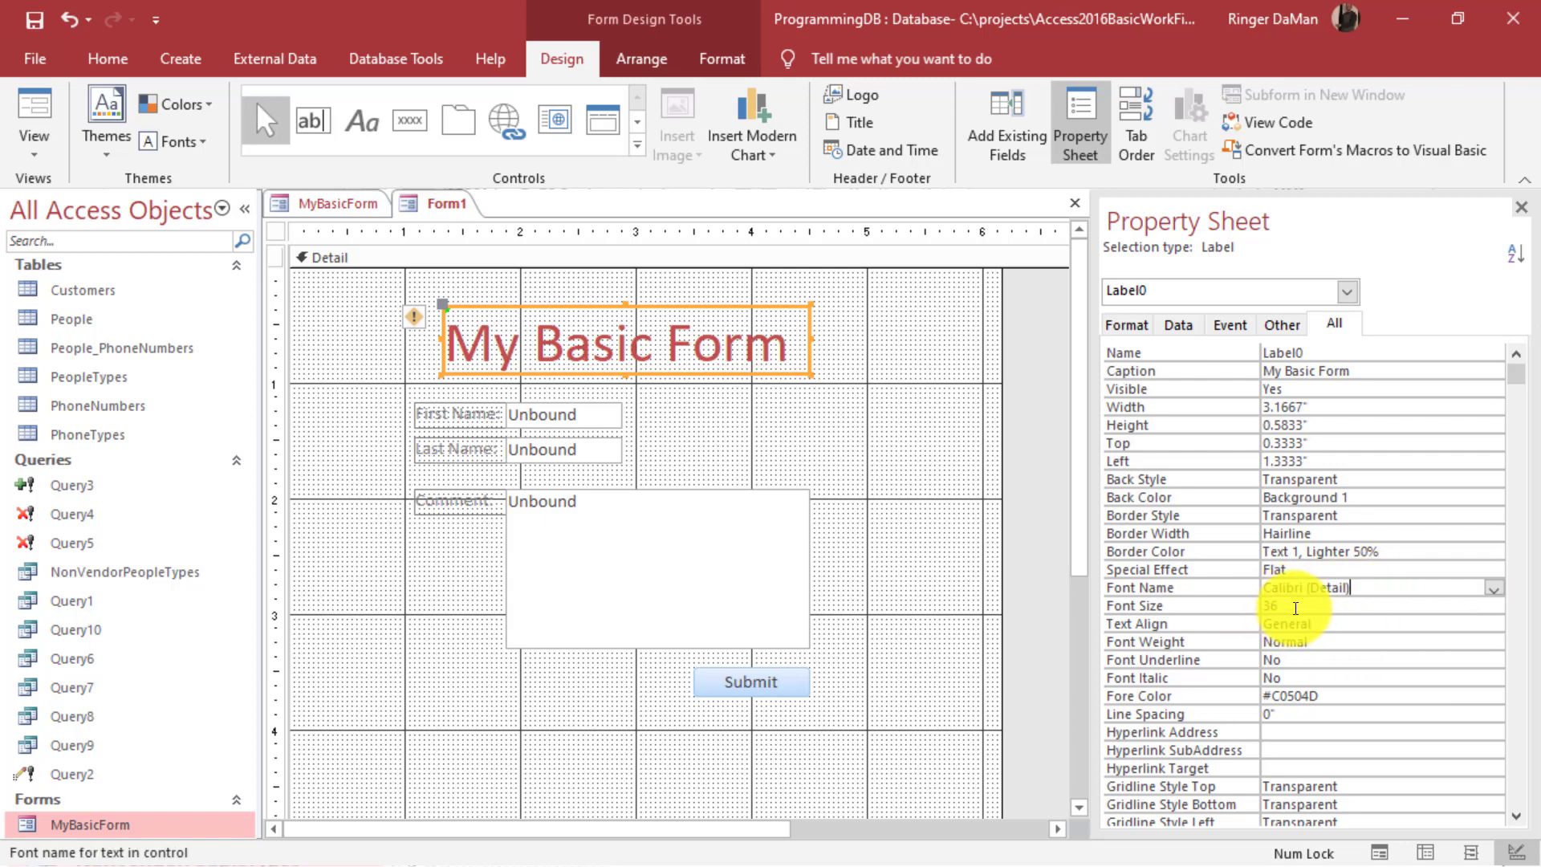
left_click(1301, 605)
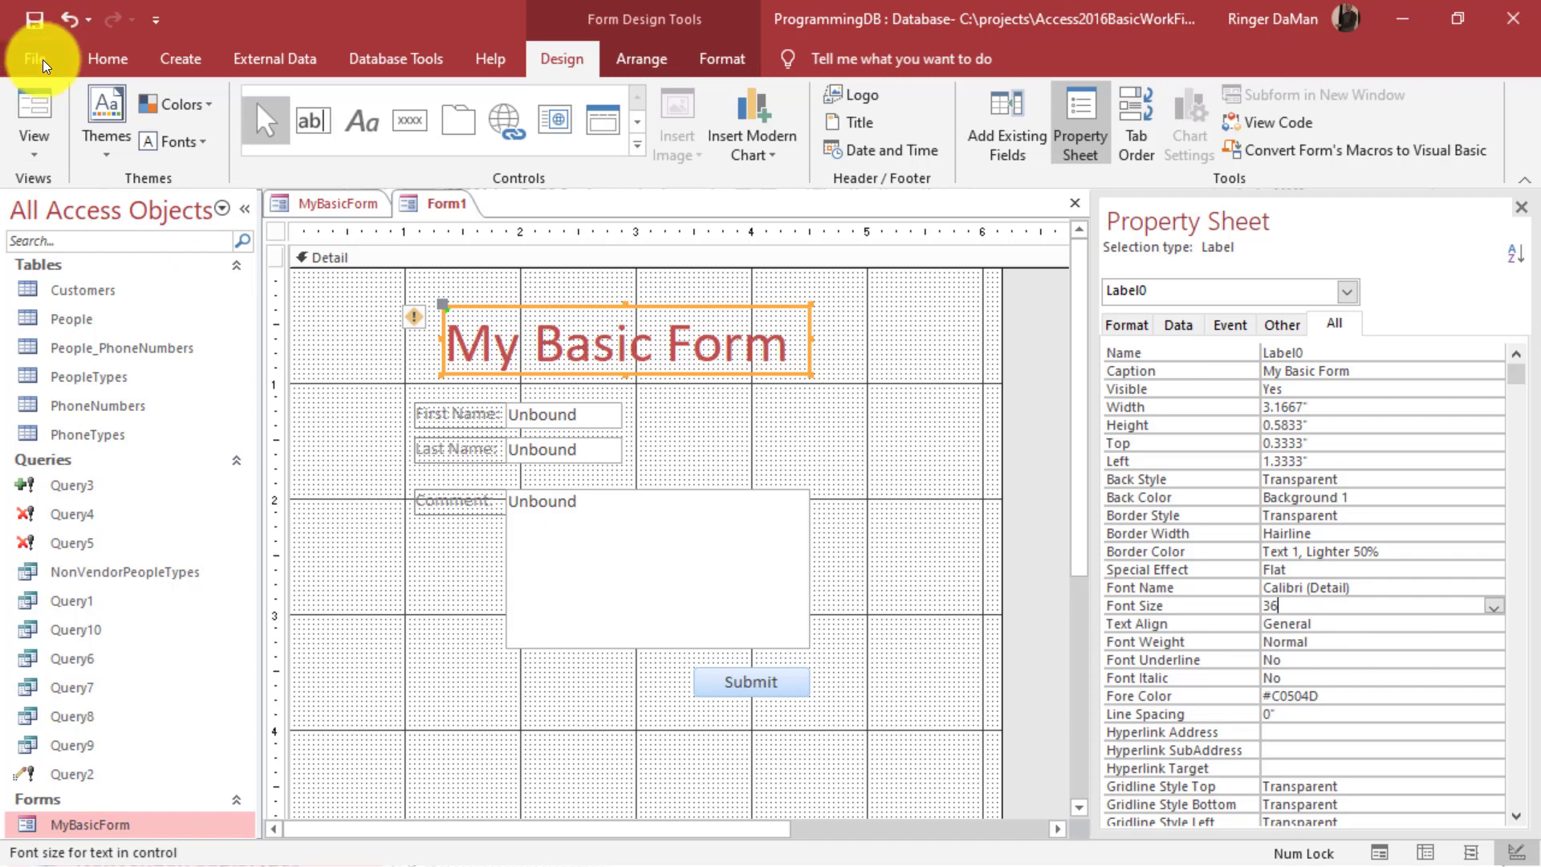
Check the title's font colour choices and properties, then bring up the original MyBasicForm.
left_click(128, 66)
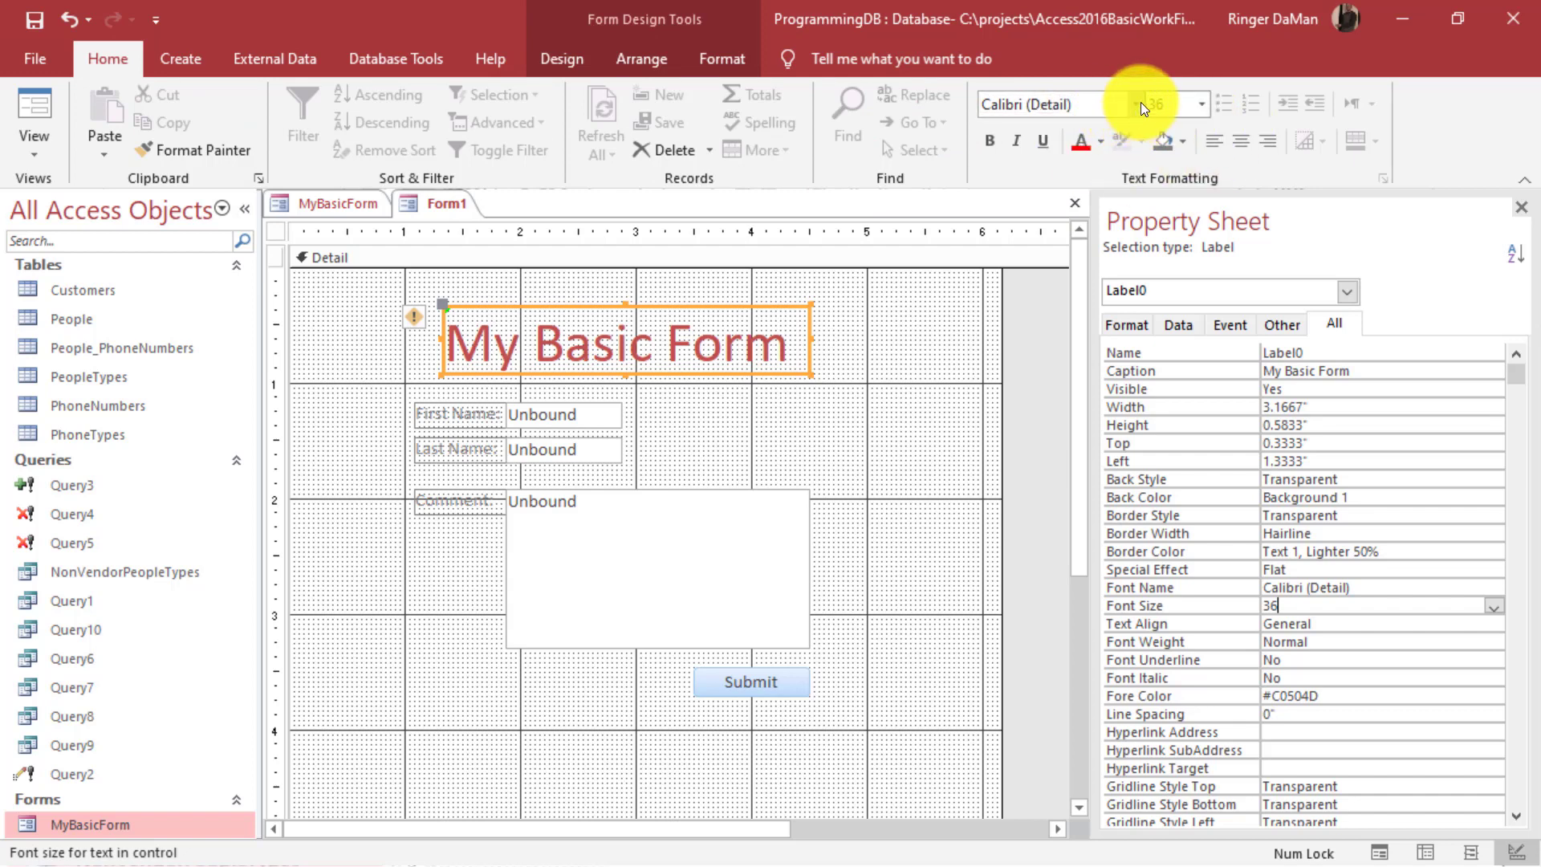
left_click(1101, 141)
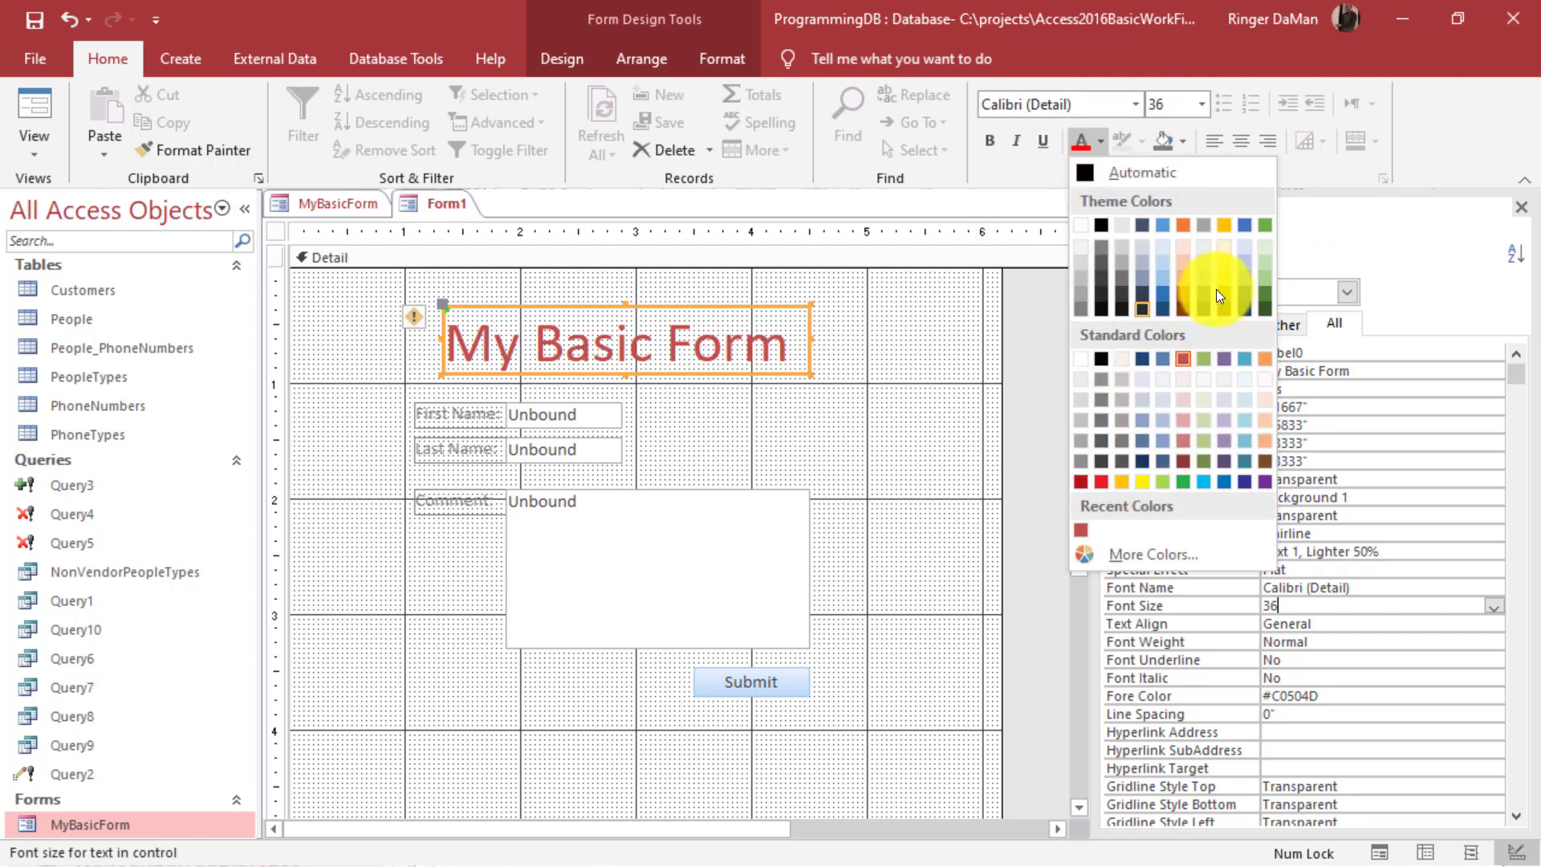
left_click(1423, 103)
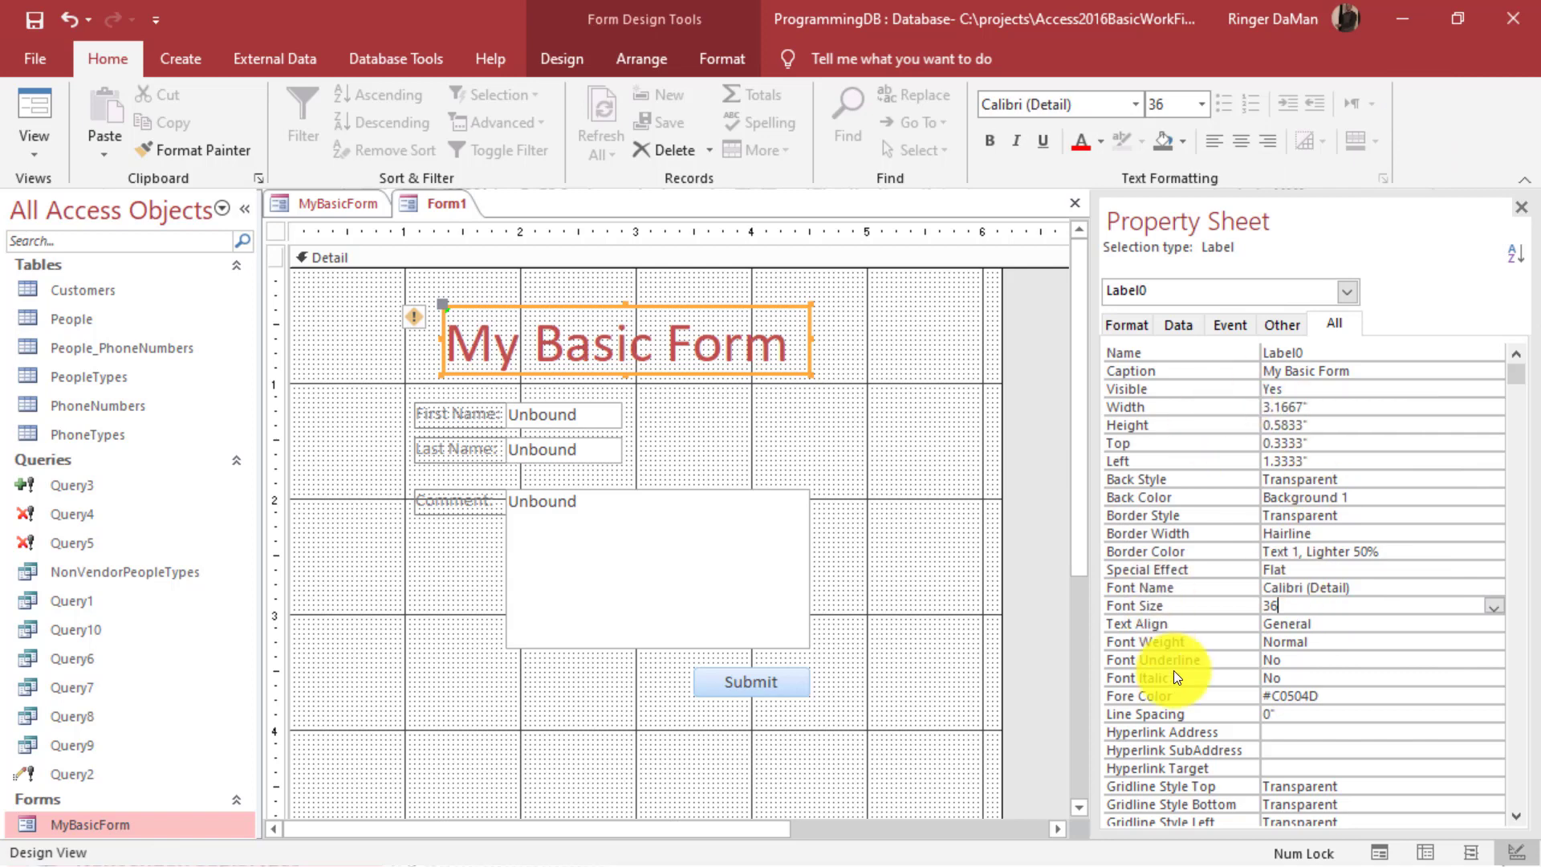
scroll(1344, 638, "down", 5)
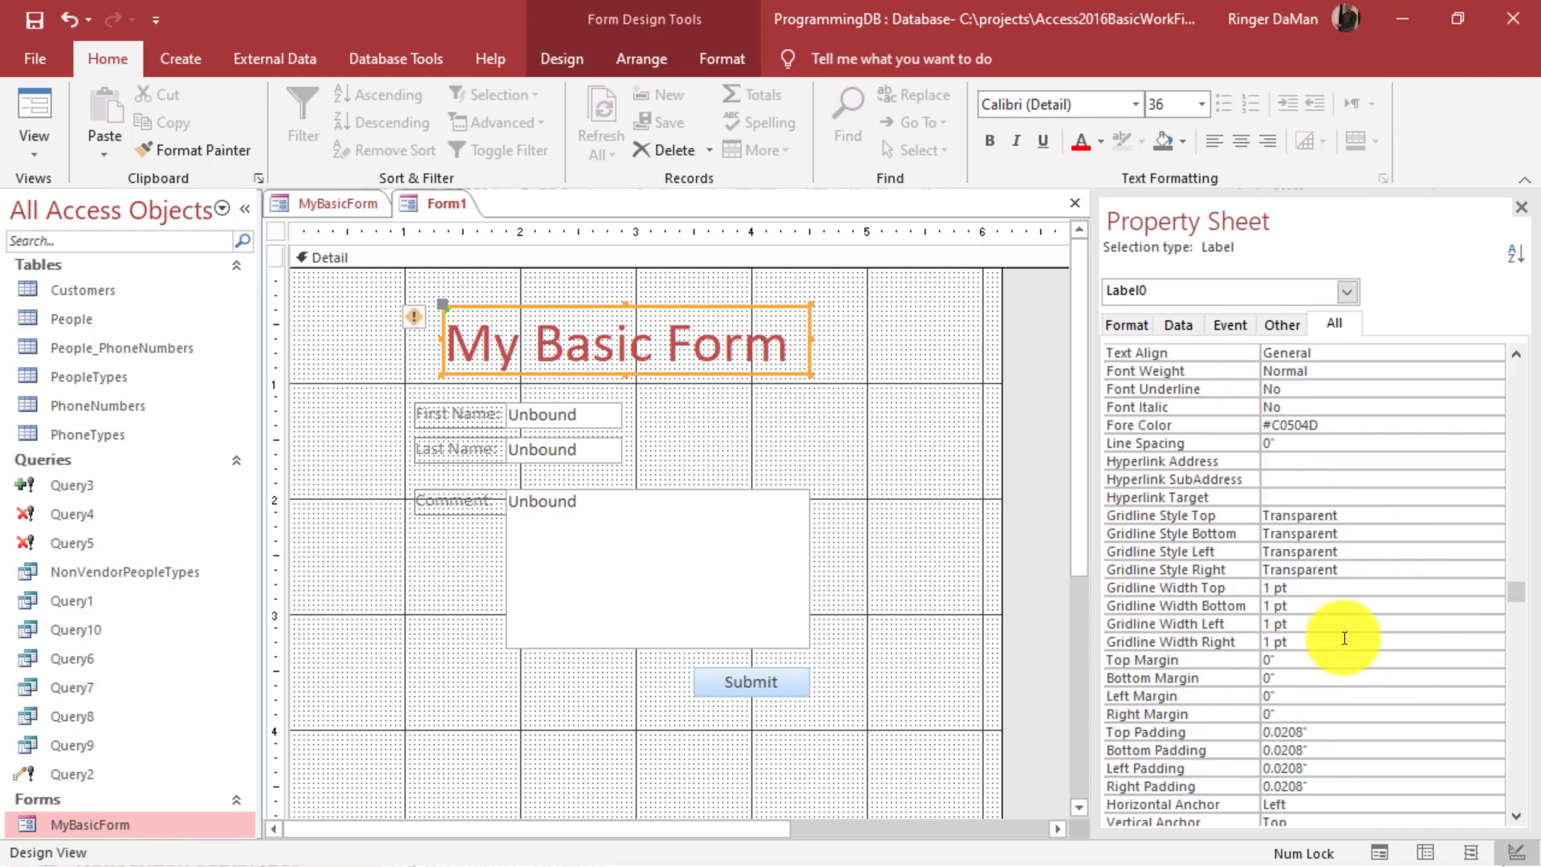
scroll(1344, 638, "down", 5)
scroll(1332, 626, "up", 10)
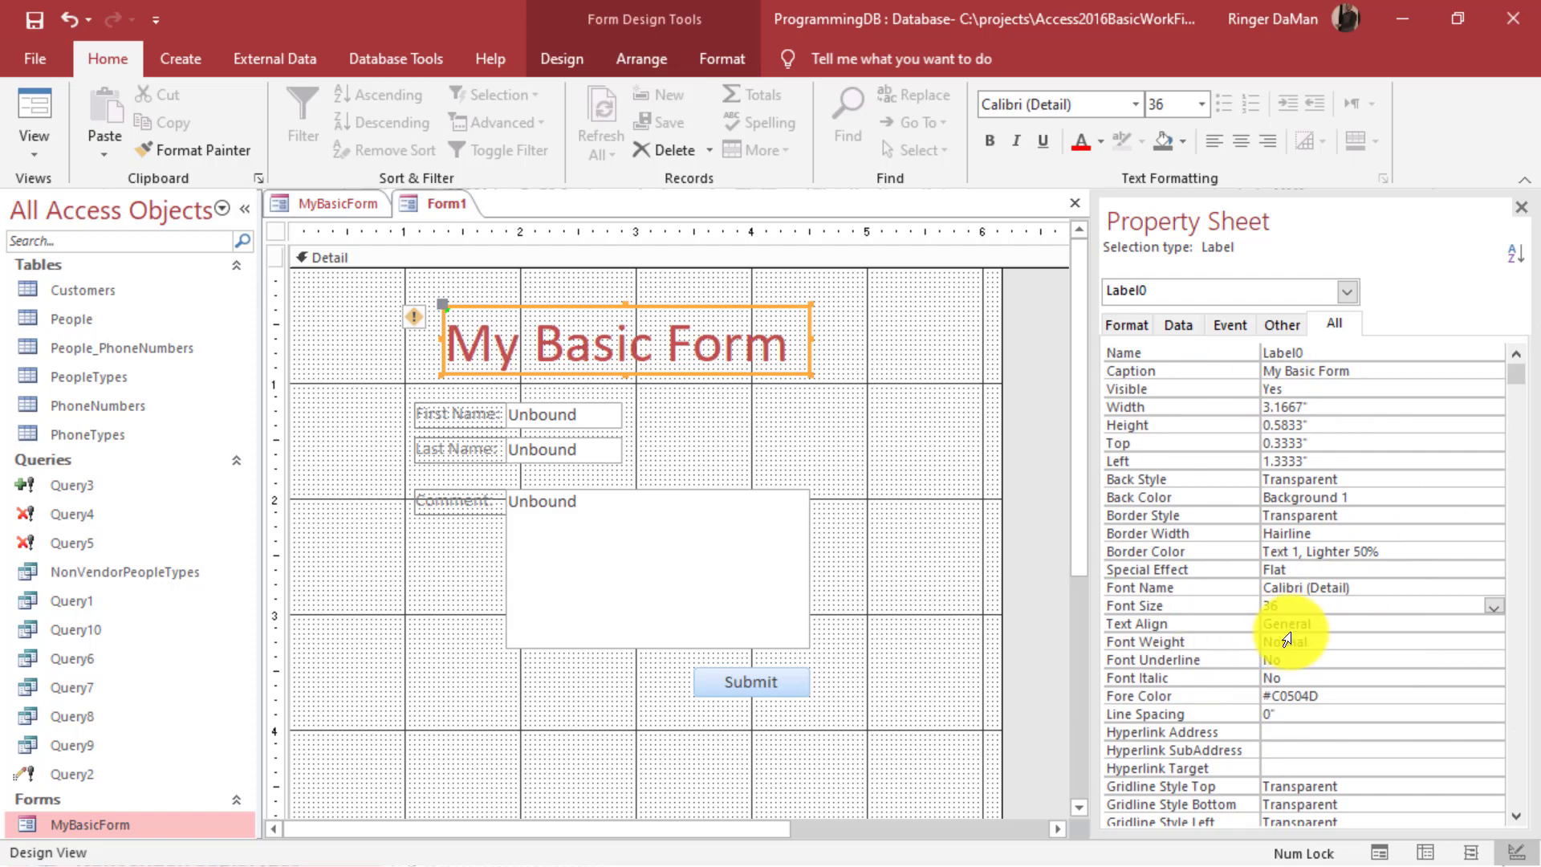
key("F5")
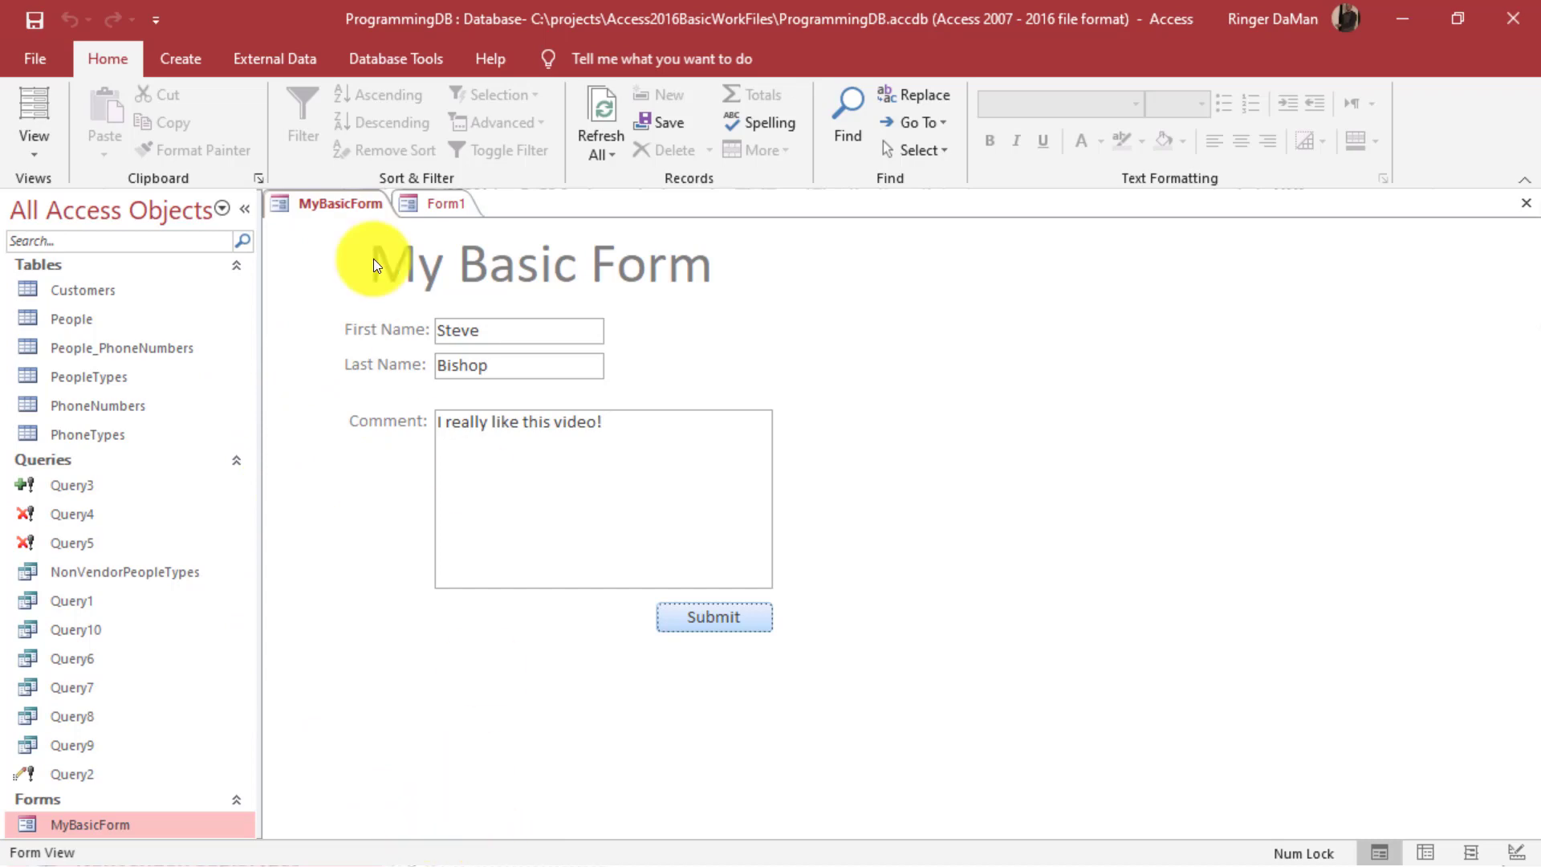
Preview Form1 in Form View, then return it to Design View.
left_click(430, 202)
left_click(32, 100)
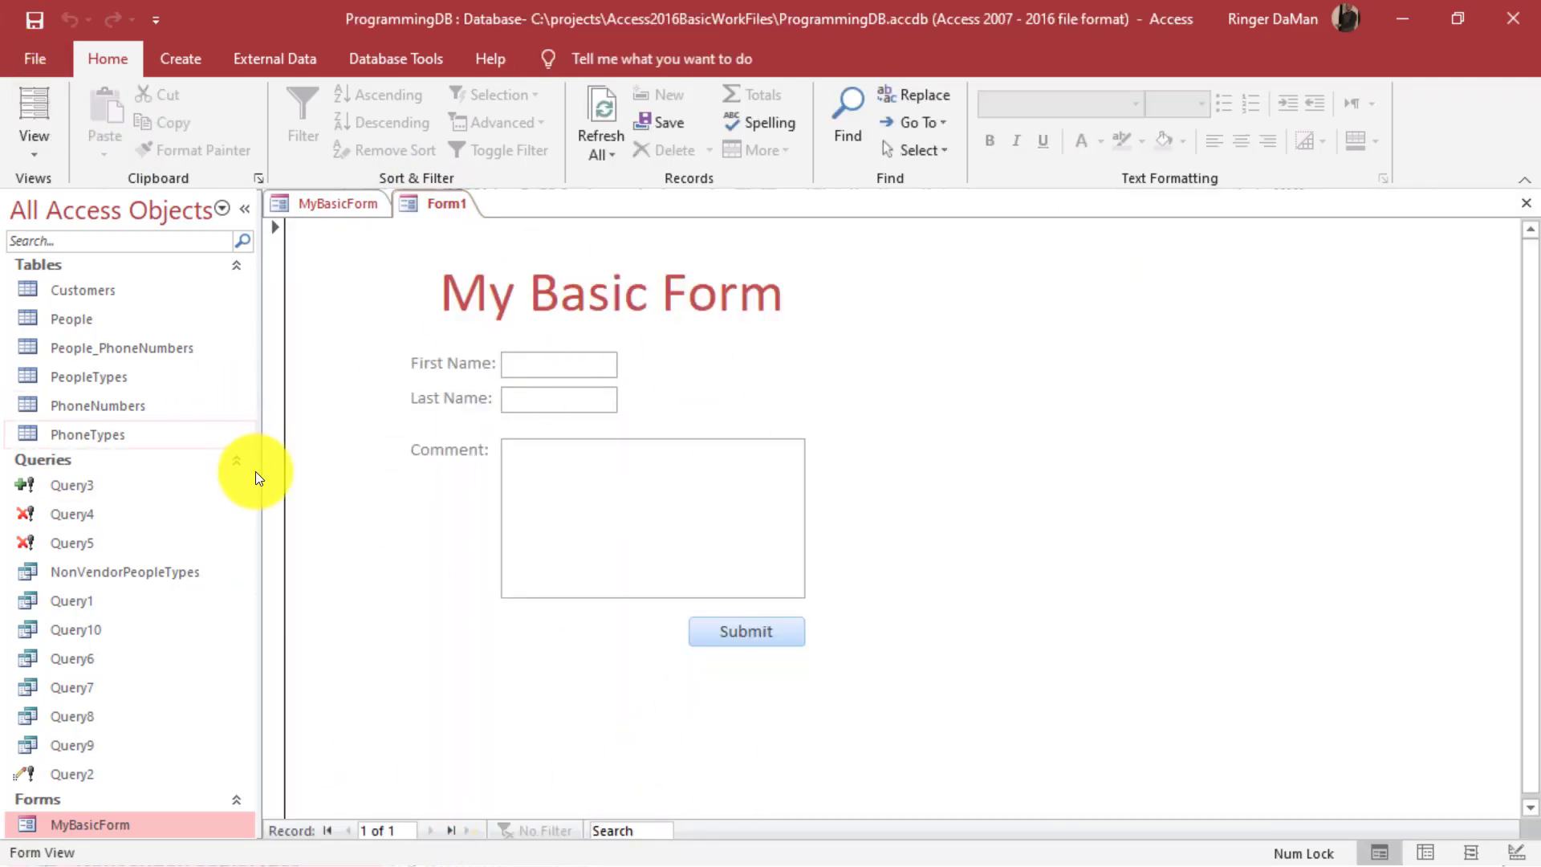
right_click(442, 202)
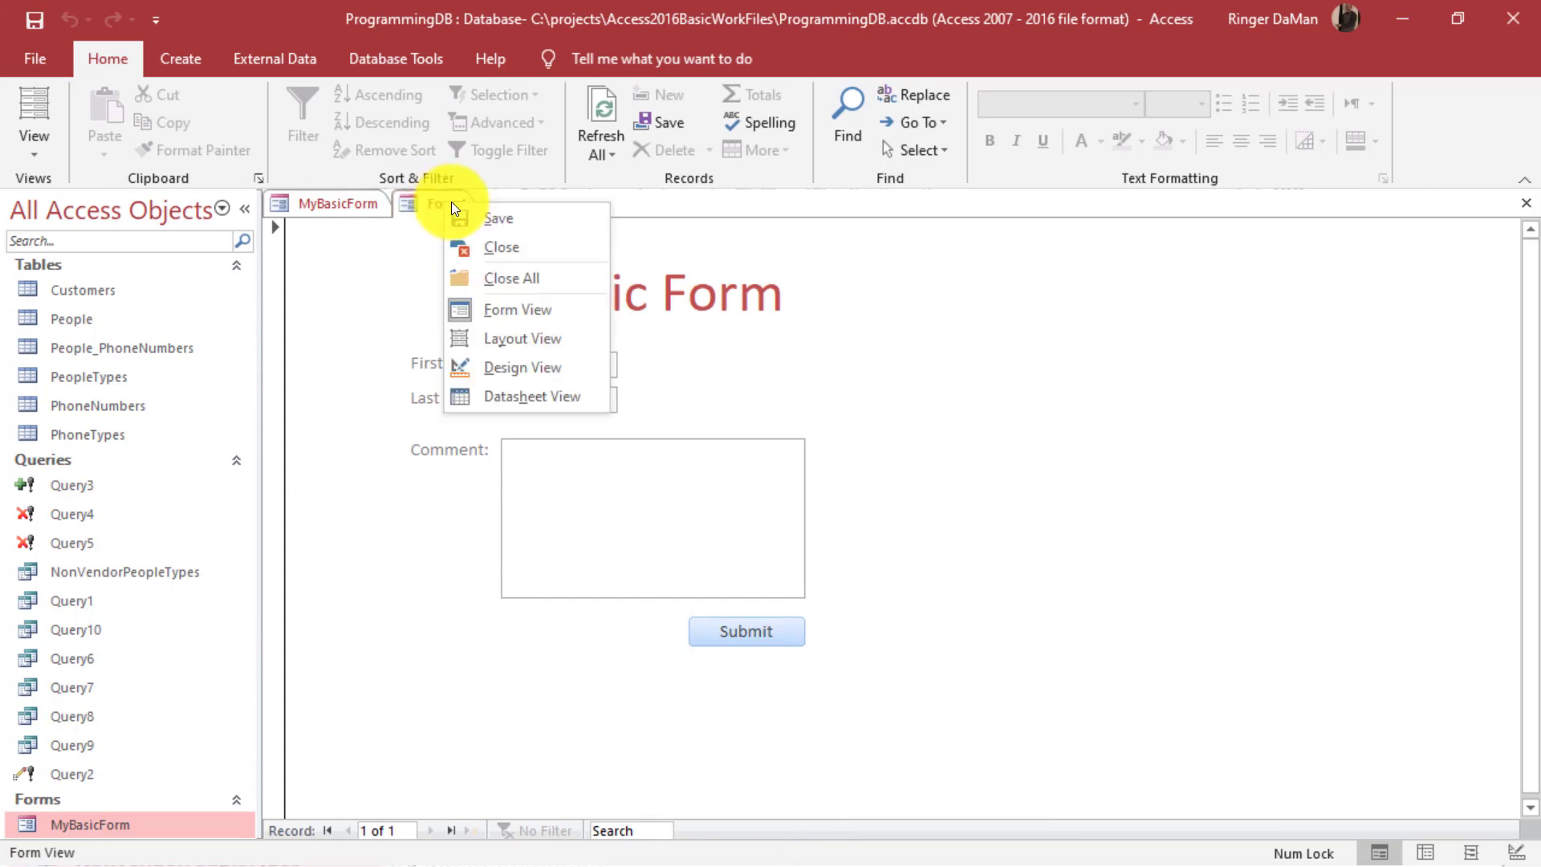
left_click(555, 368)
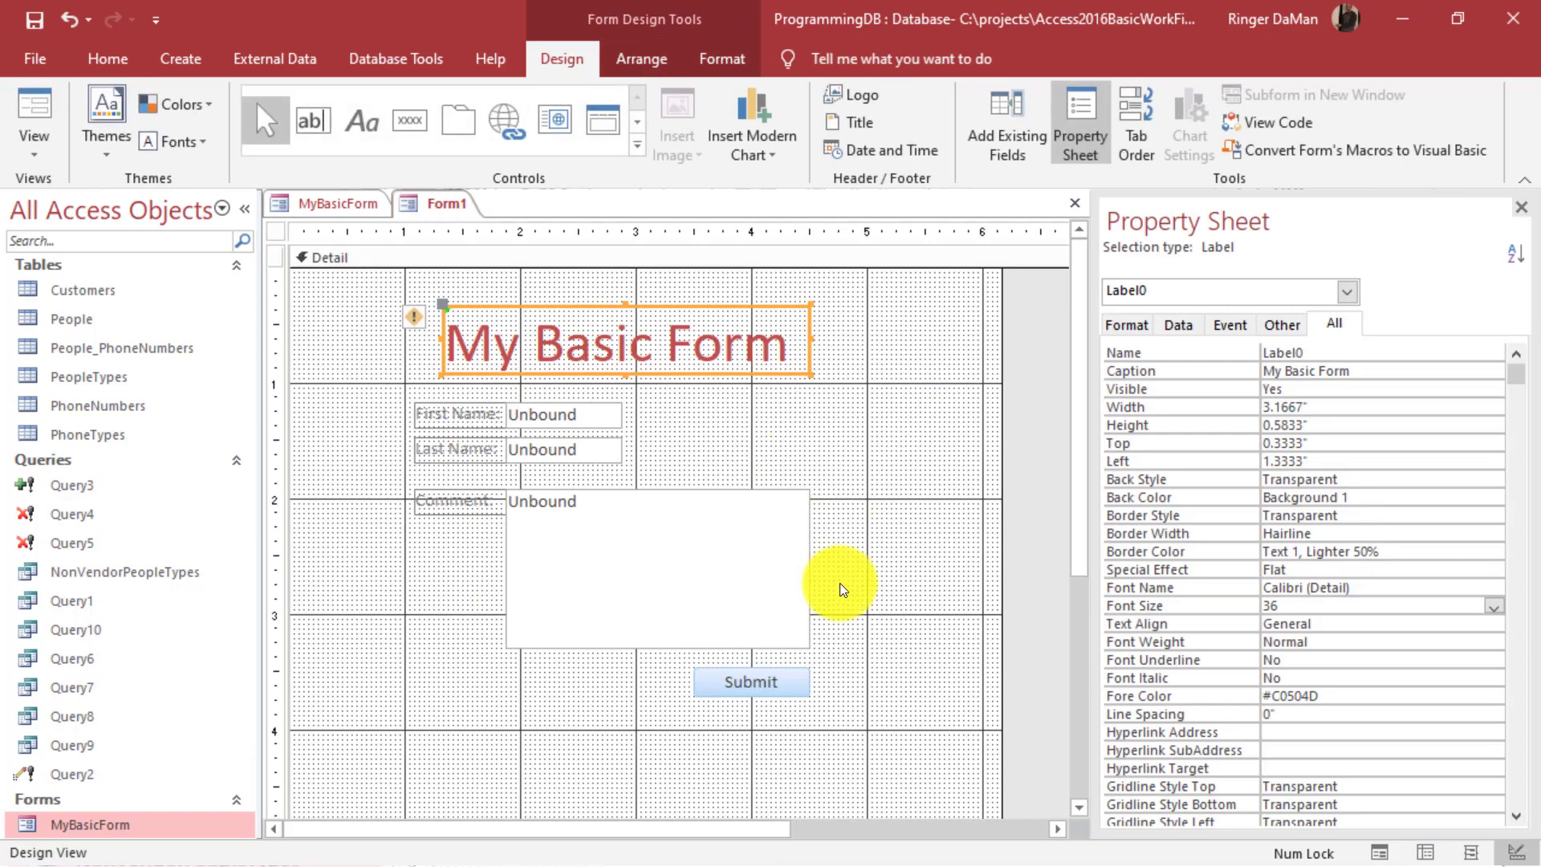
Set Form1's Navigation Buttons and Record Selectors properties both to No.
left_click(278, 231)
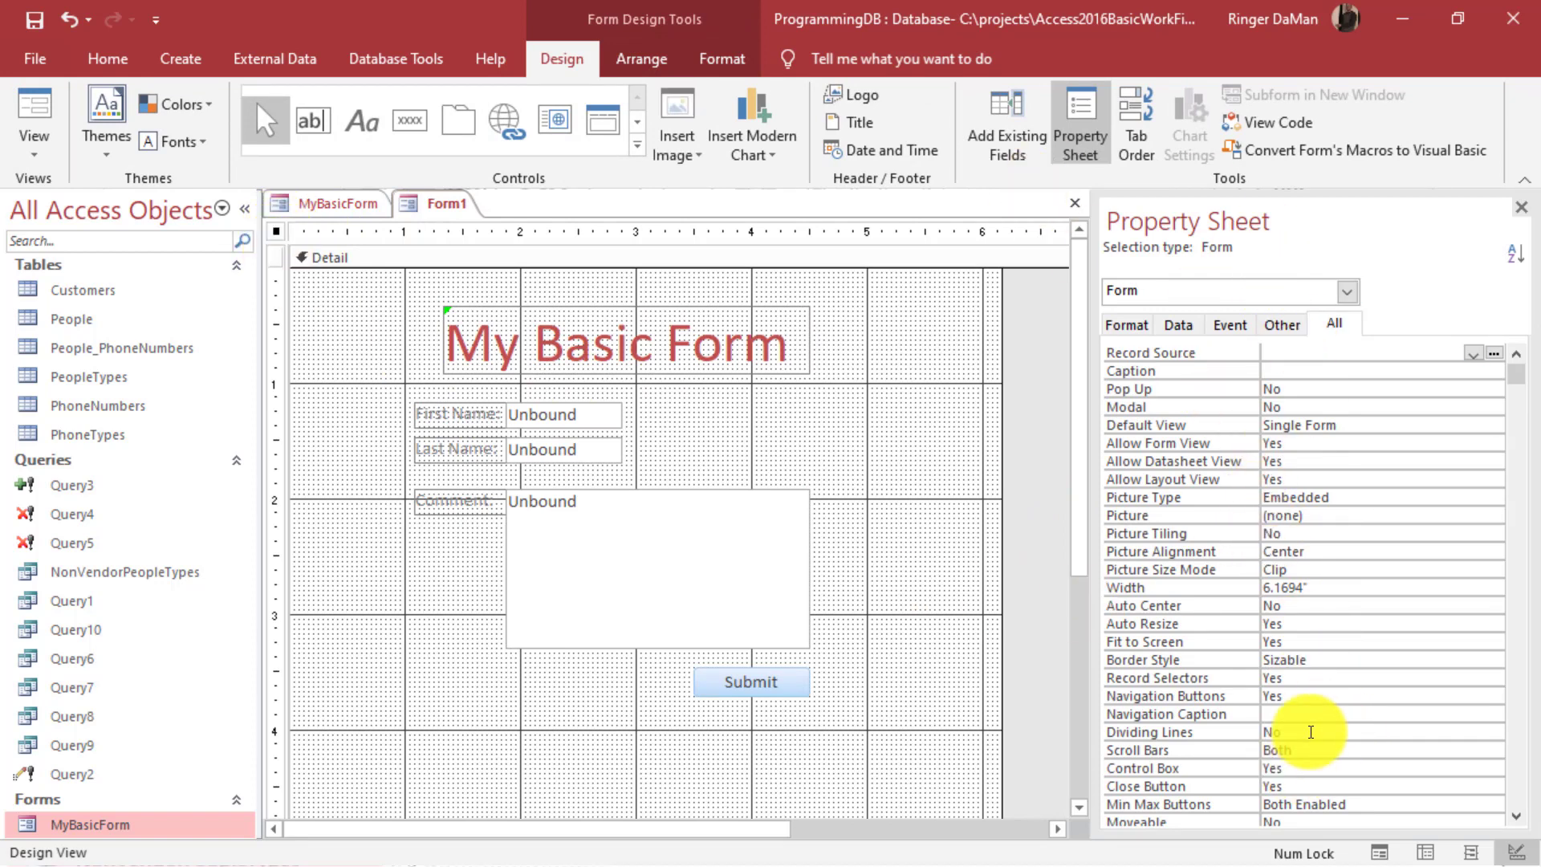
scroll(1310, 732, "down", 3)
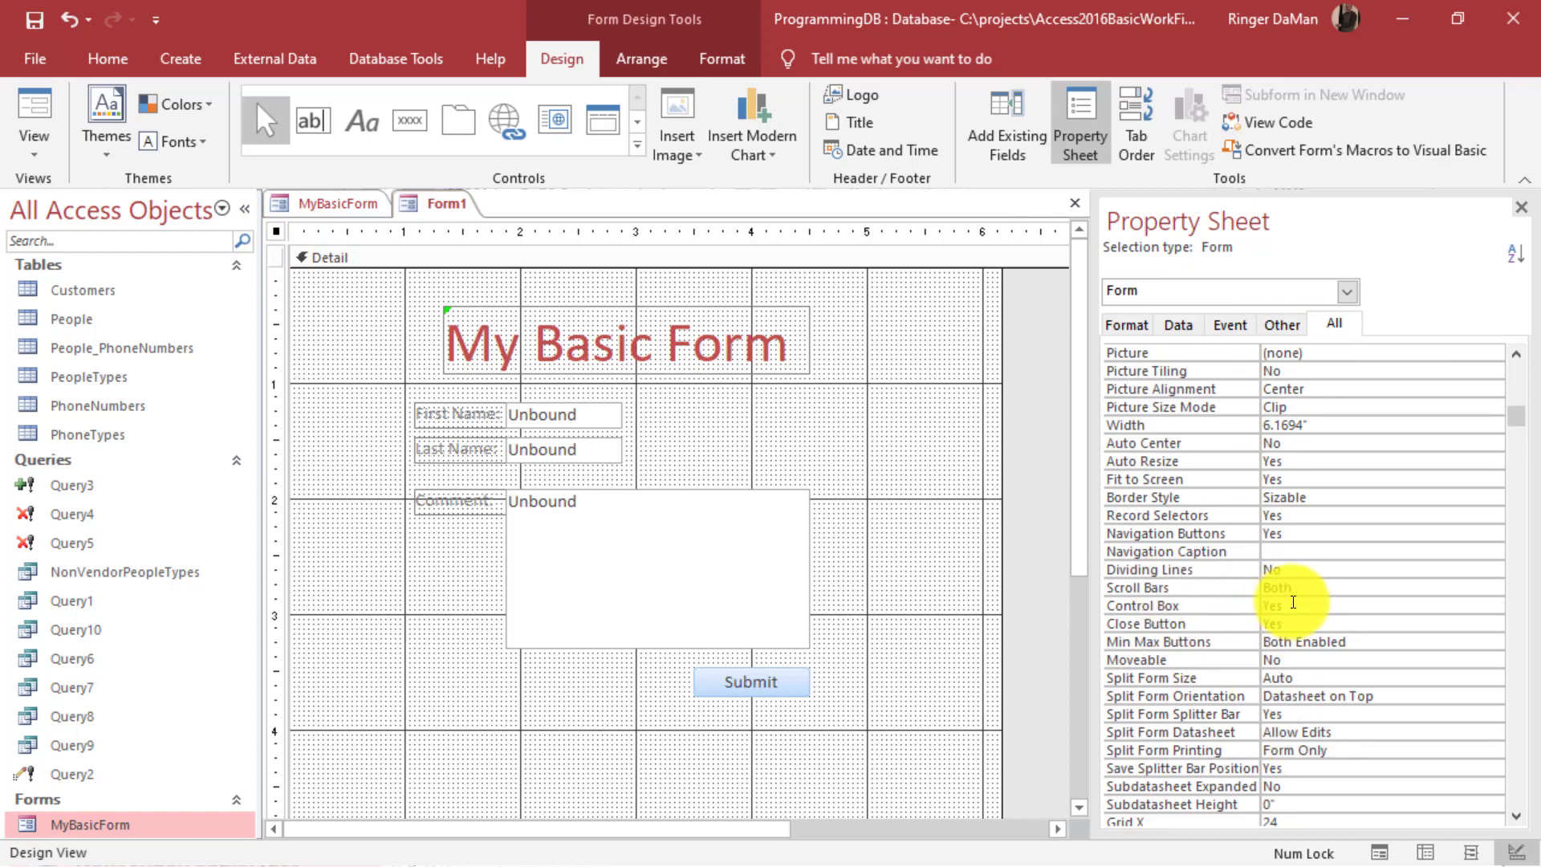
left_click(1330, 531)
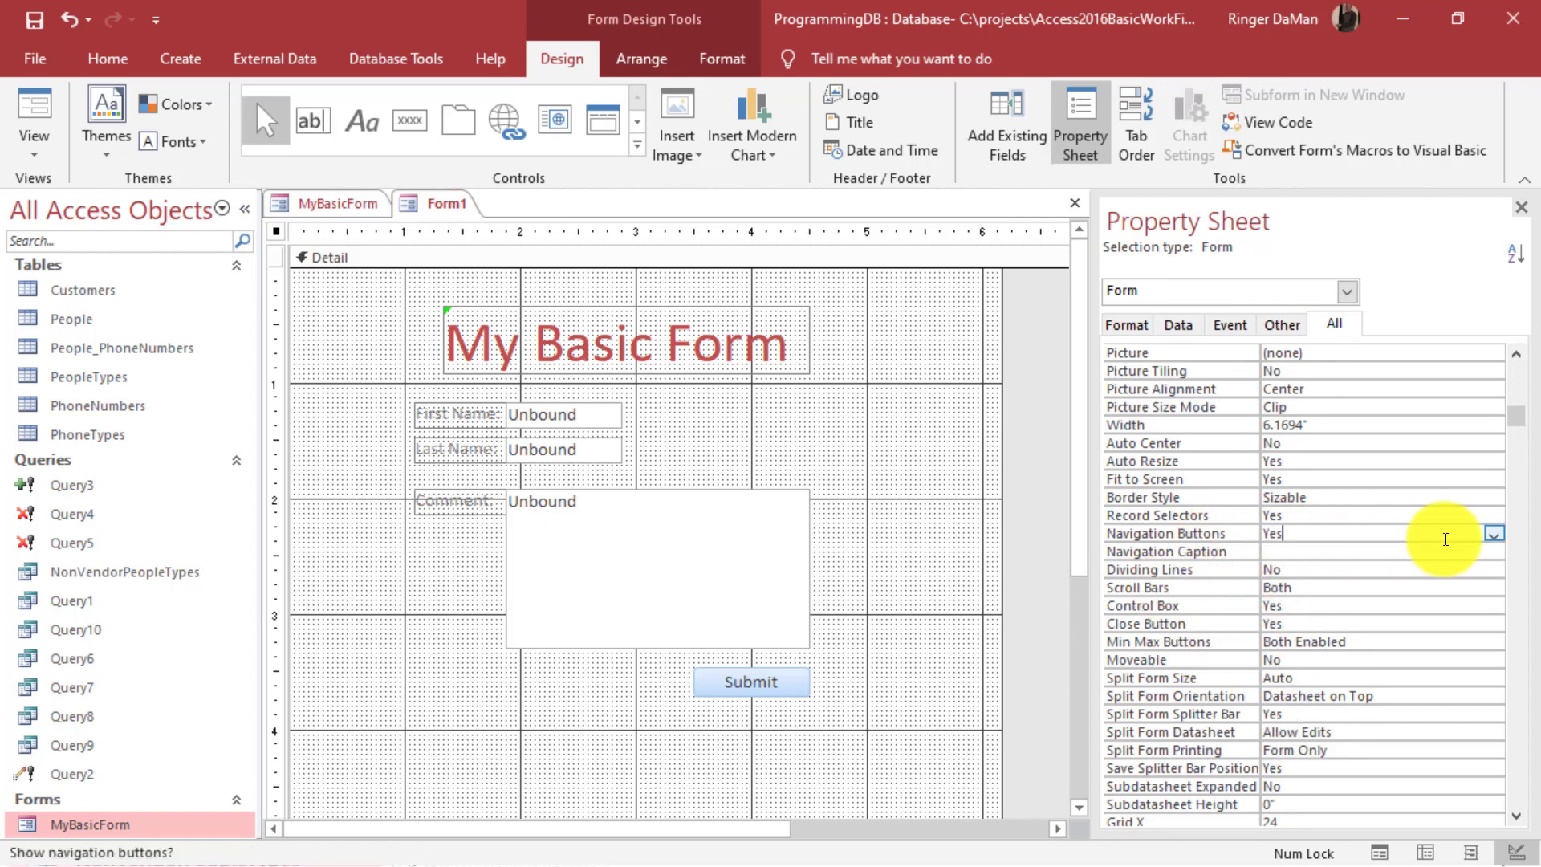
left_click(1495, 532)
left_click(1332, 560)
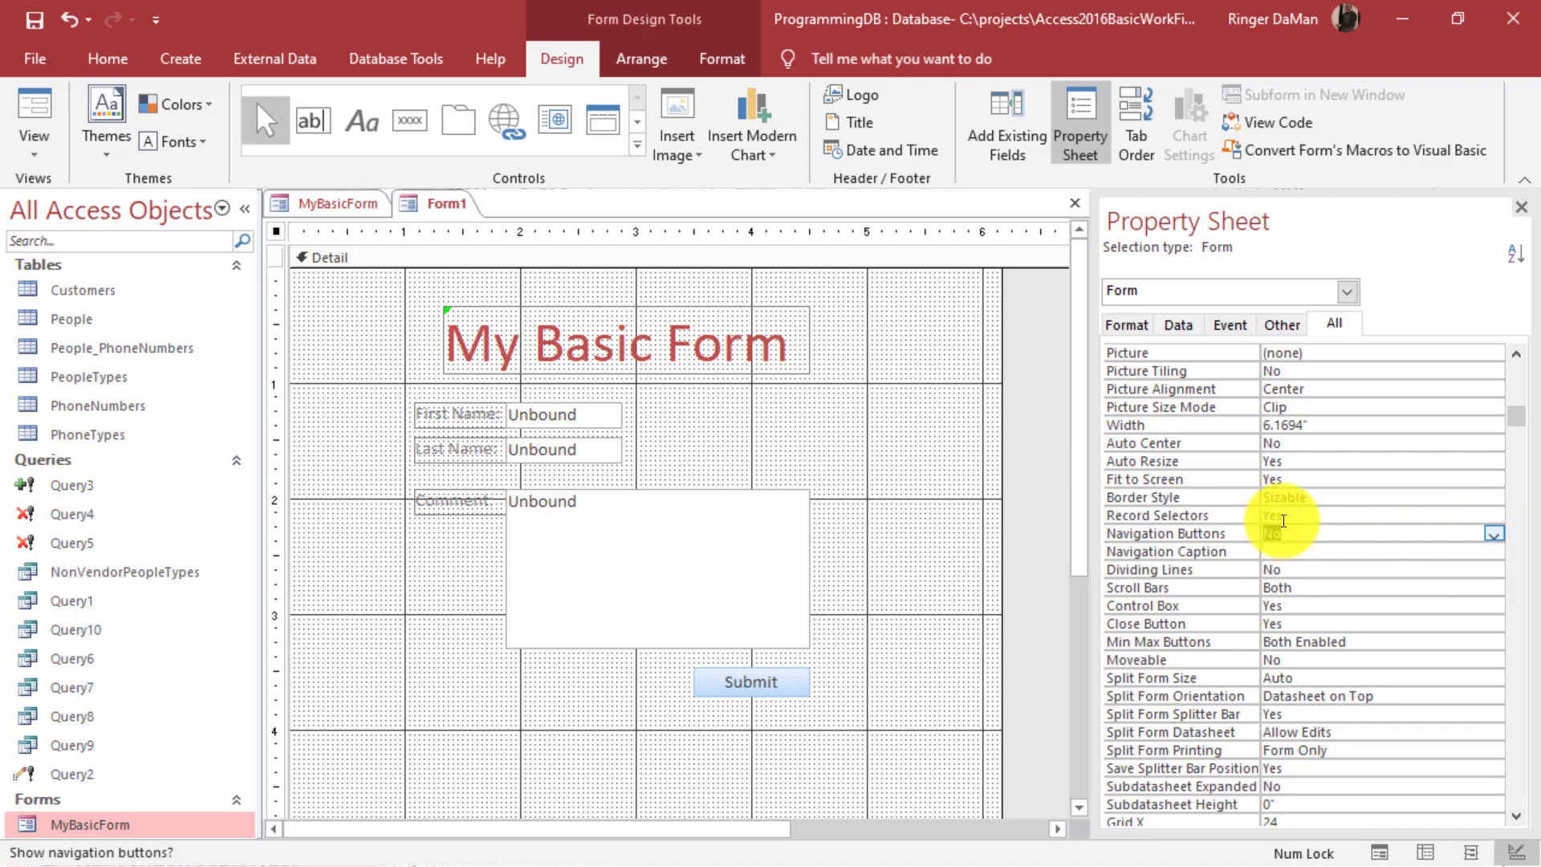
left_click(1313, 513)
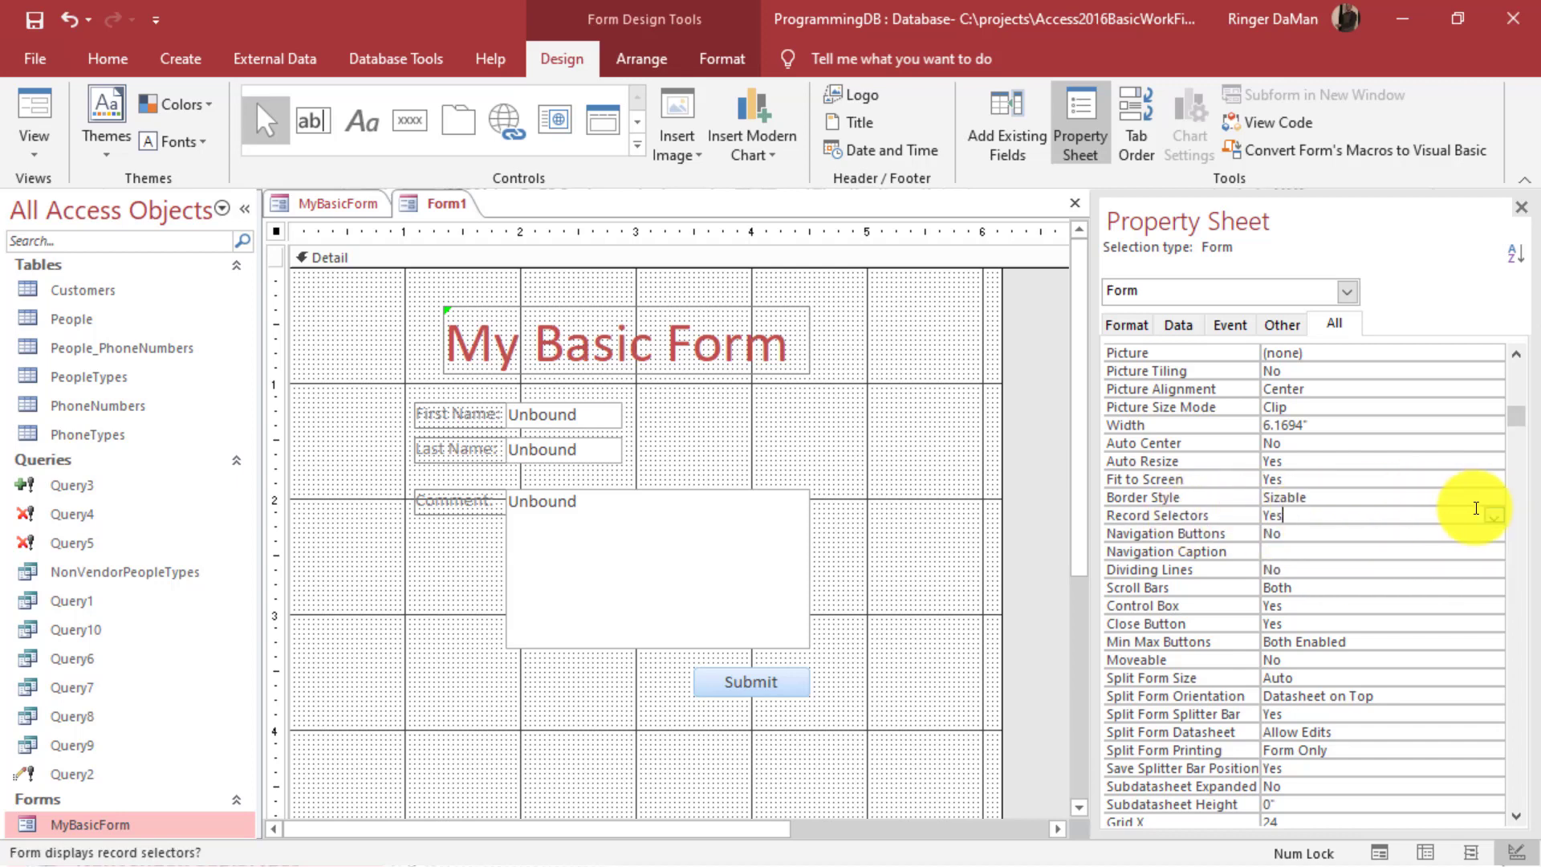
left_click(1494, 515)
left_click(1317, 544)
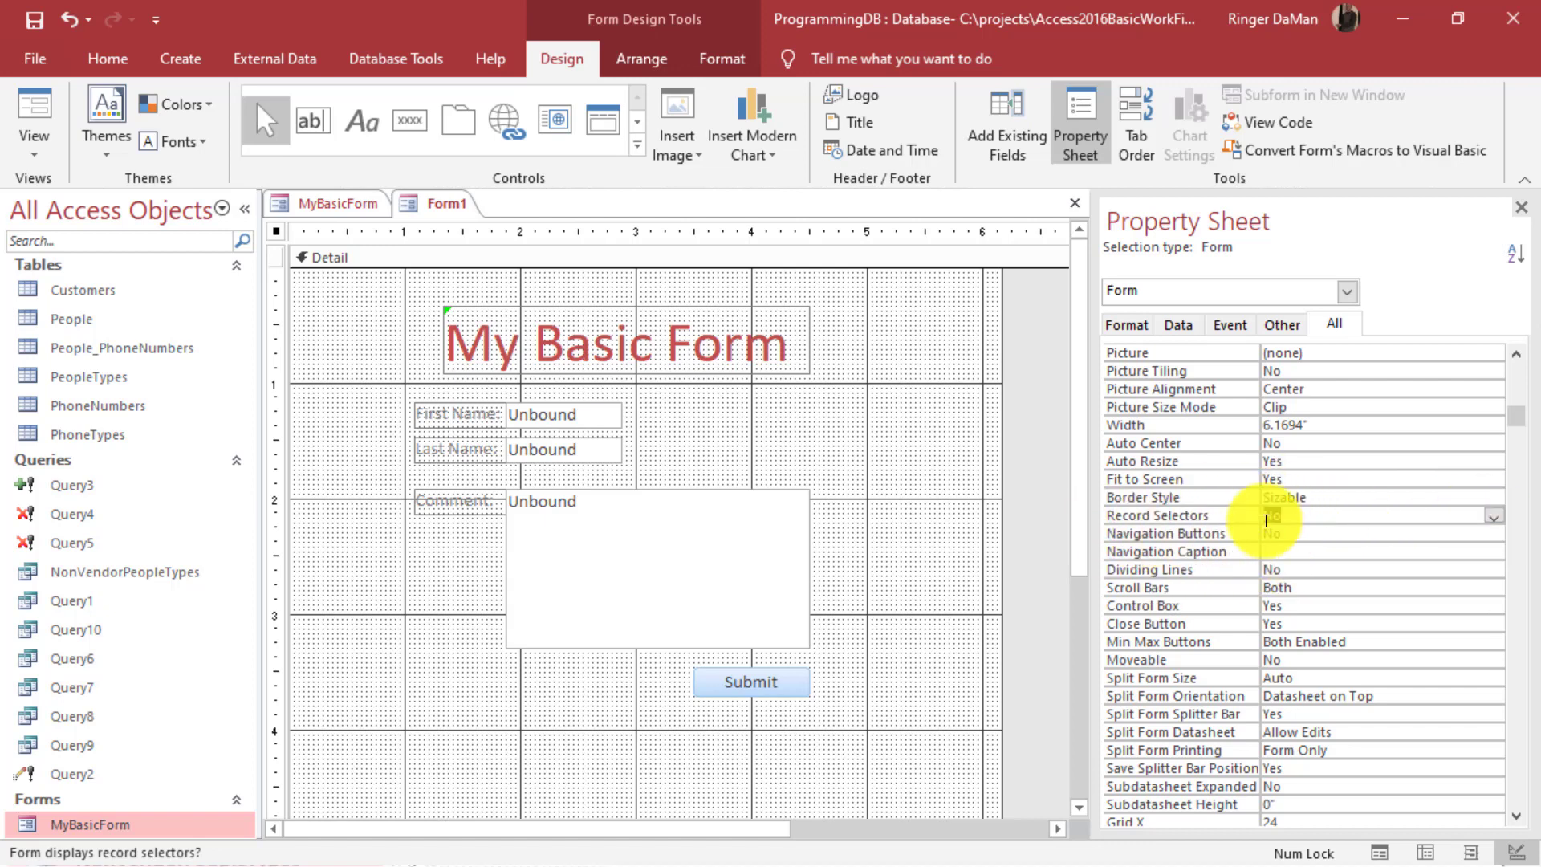
Save the new form as Form1 and view it in Form View.
left_click(1013, 496)
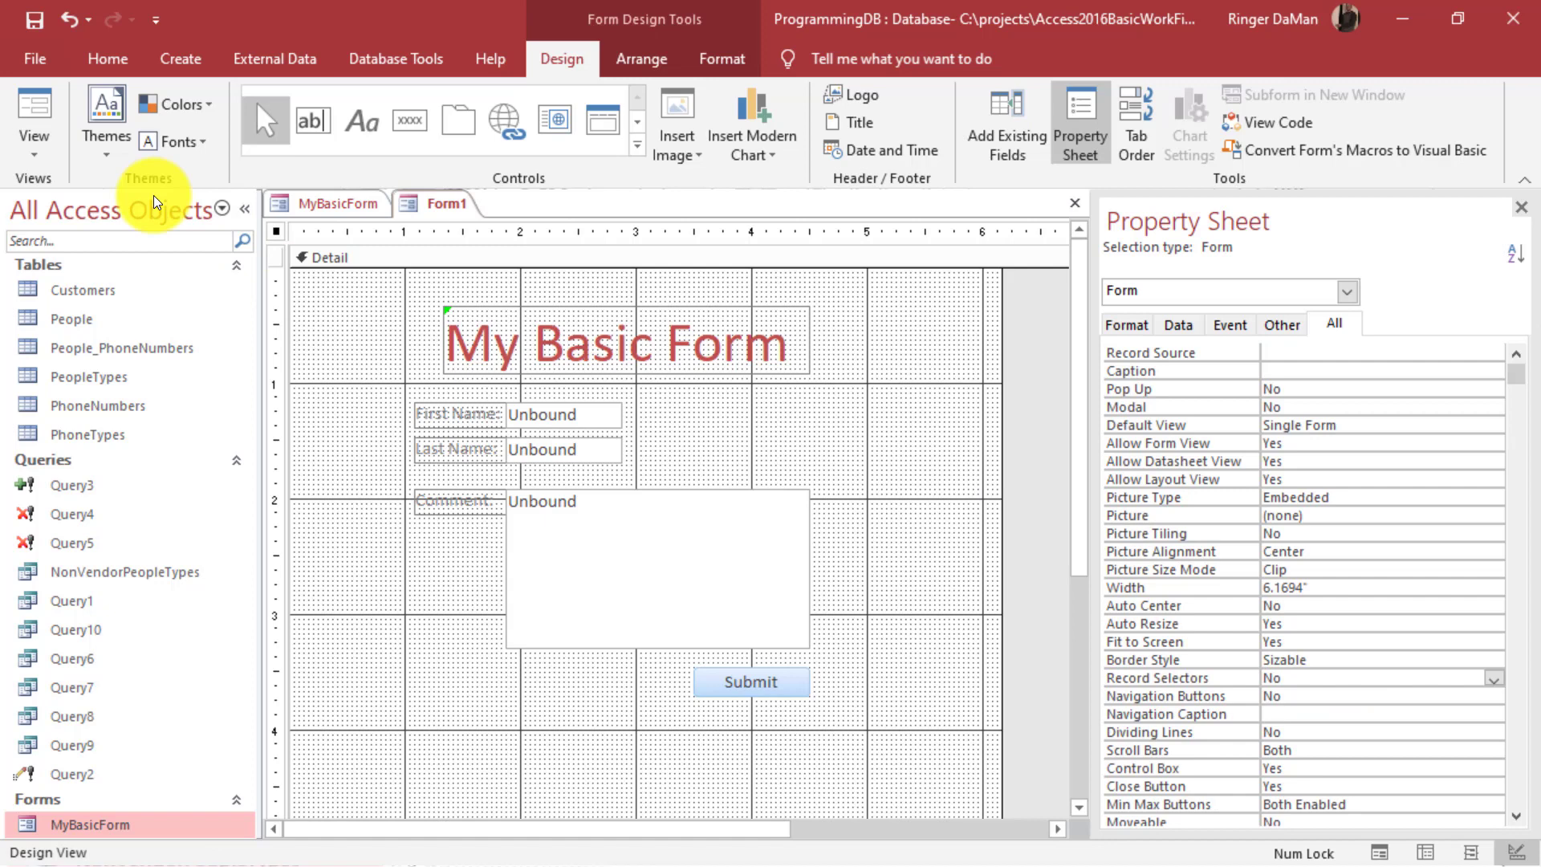
left_click(32, 23)
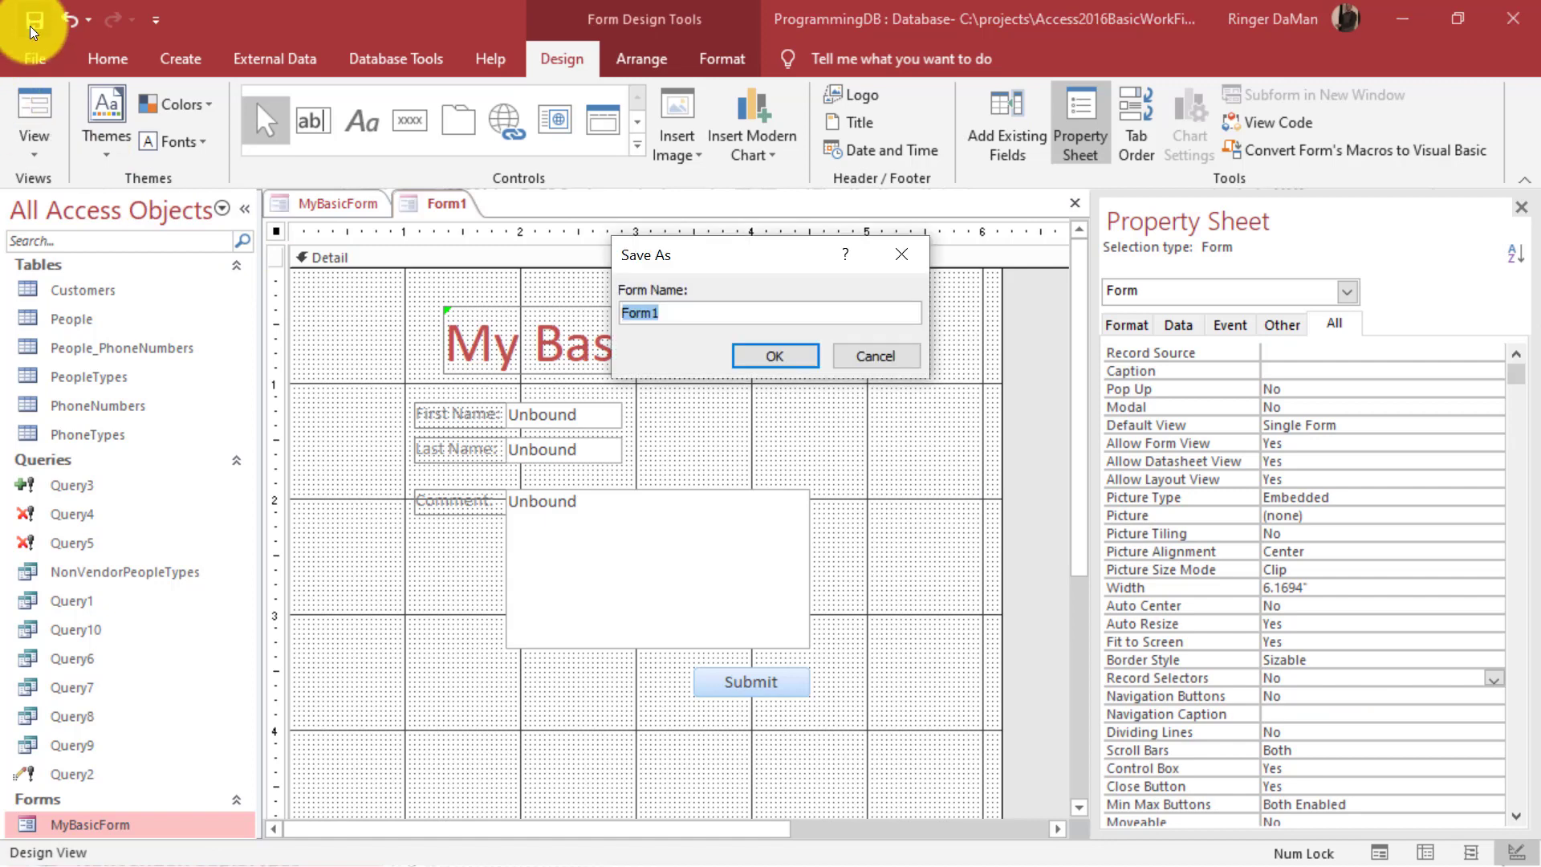
left_click(768, 356)
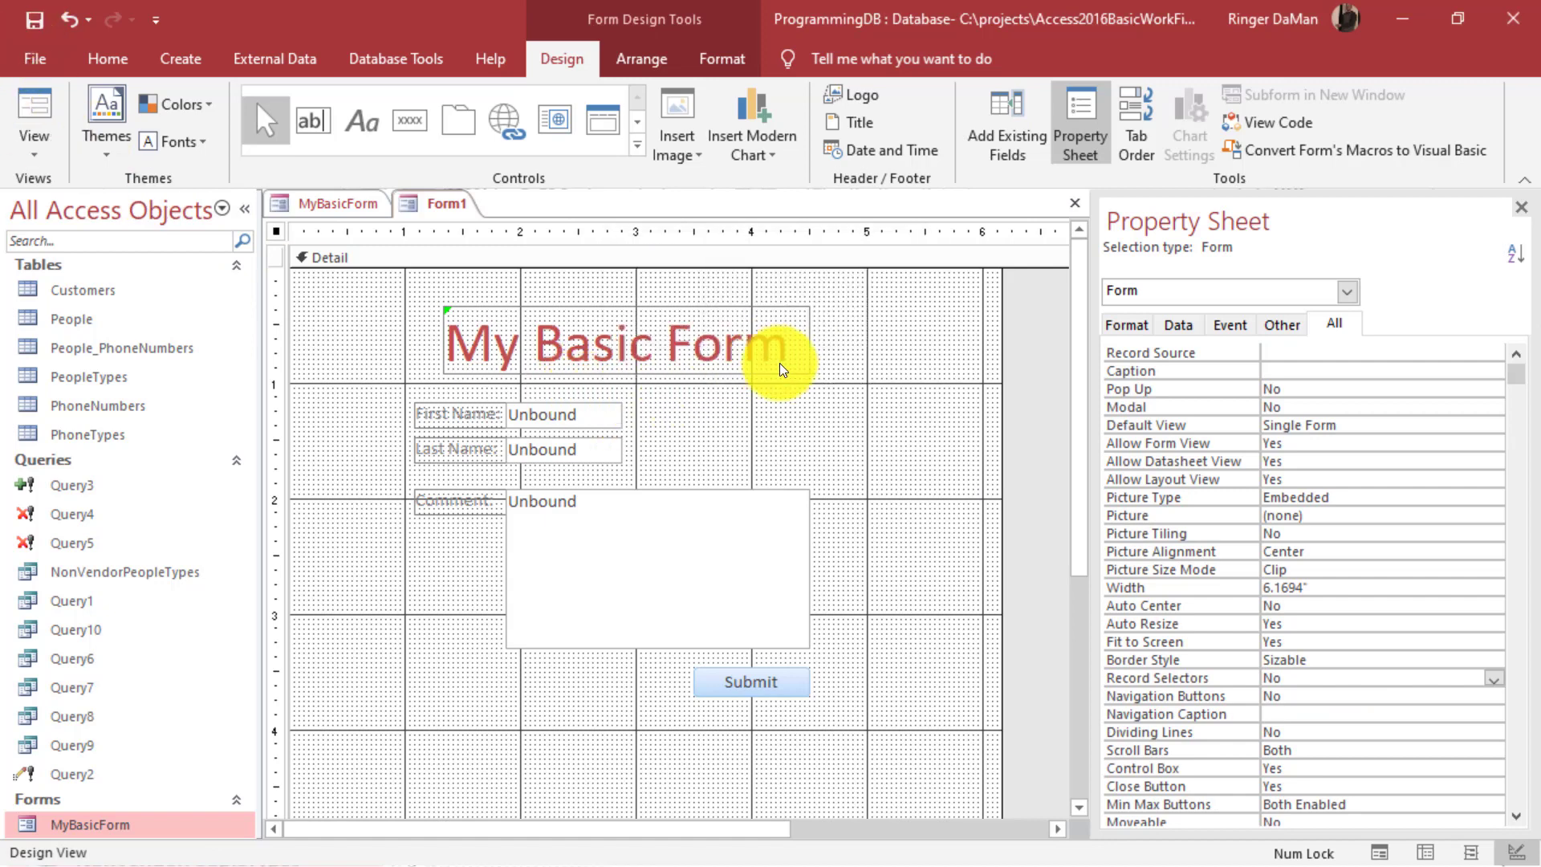
left_click(41, 103)
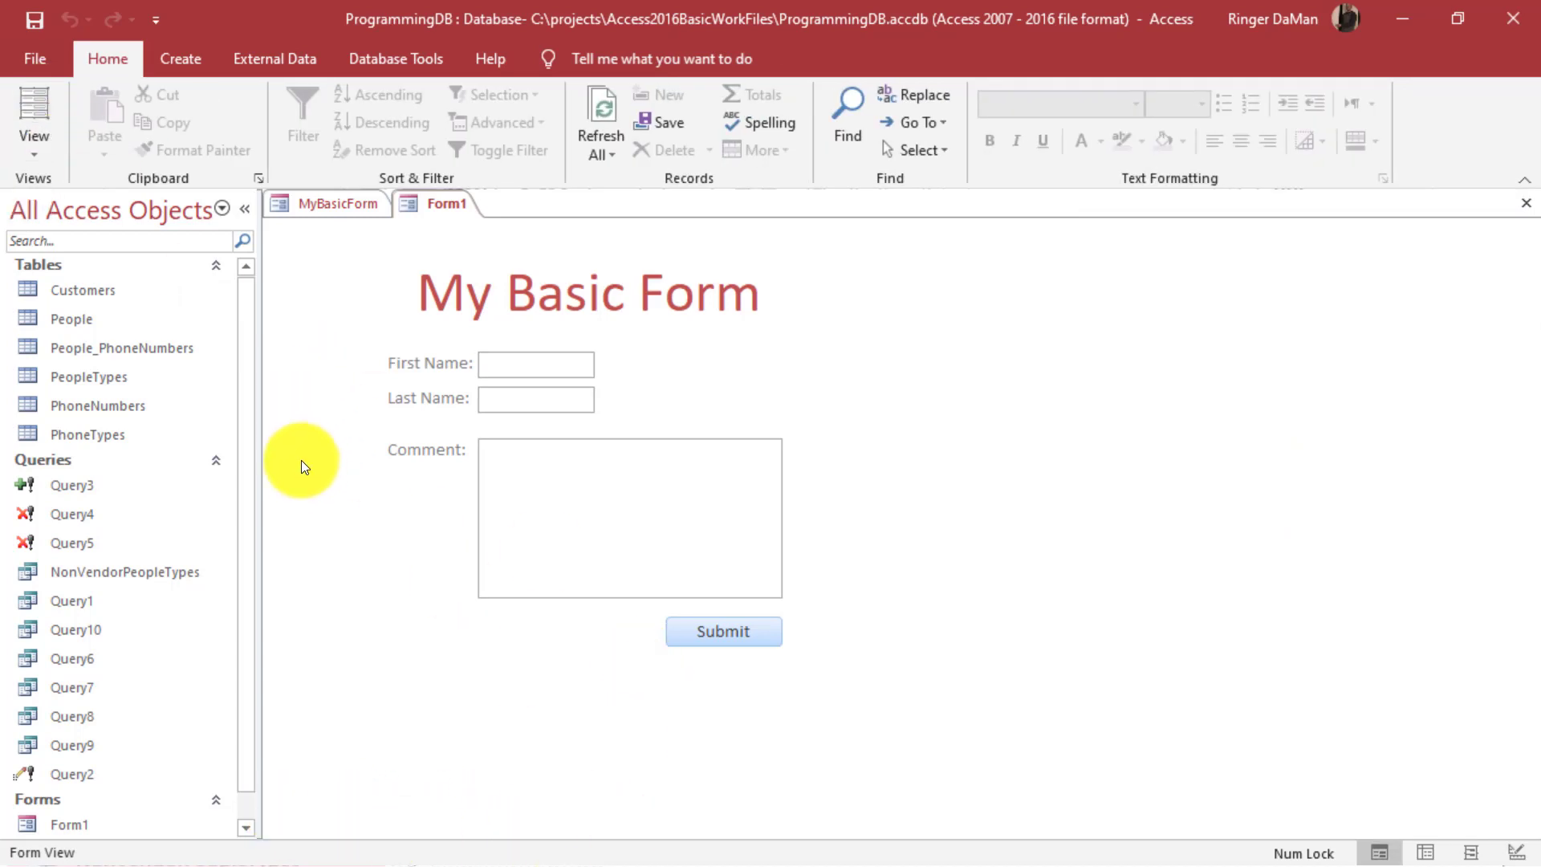
Flip between MyBasicForm and Form1 to compare their layouts.
left_click(302, 205)
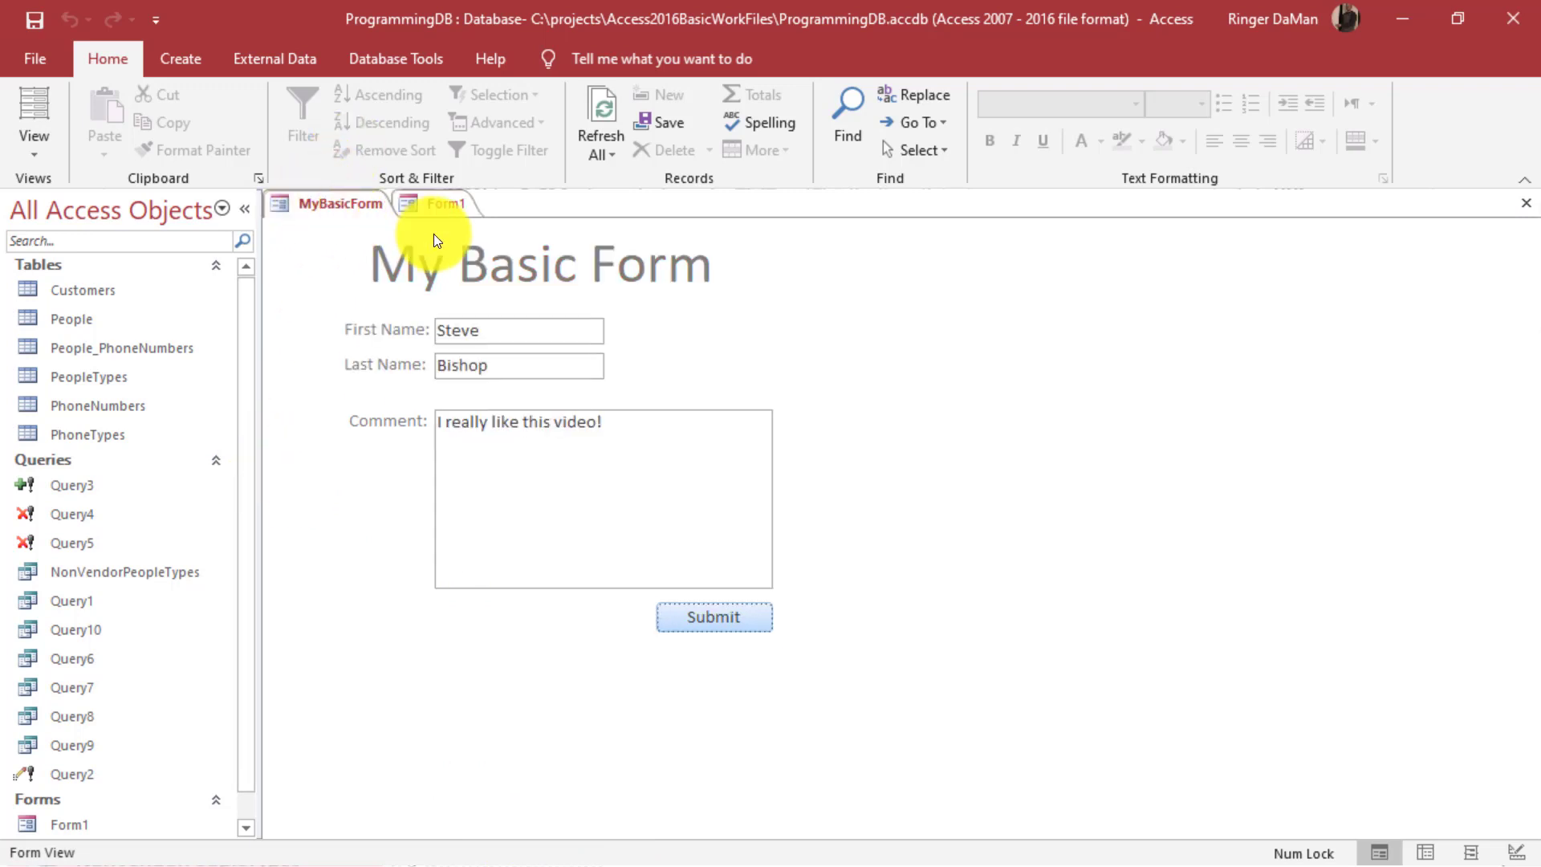
left_click(454, 201)
left_click(297, 202)
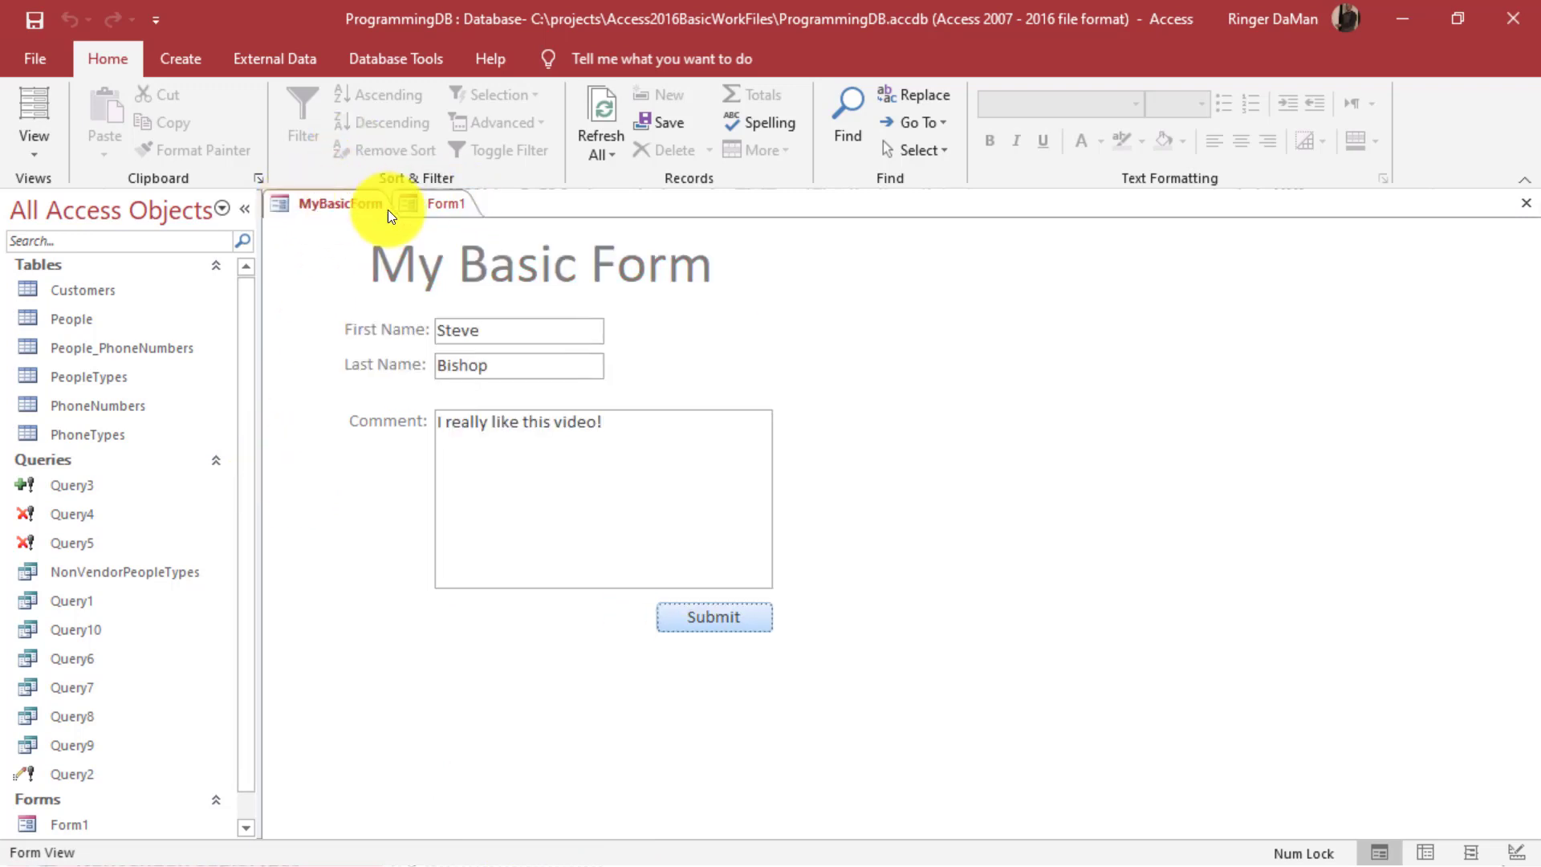
left_click(433, 205)
left_click(329, 207)
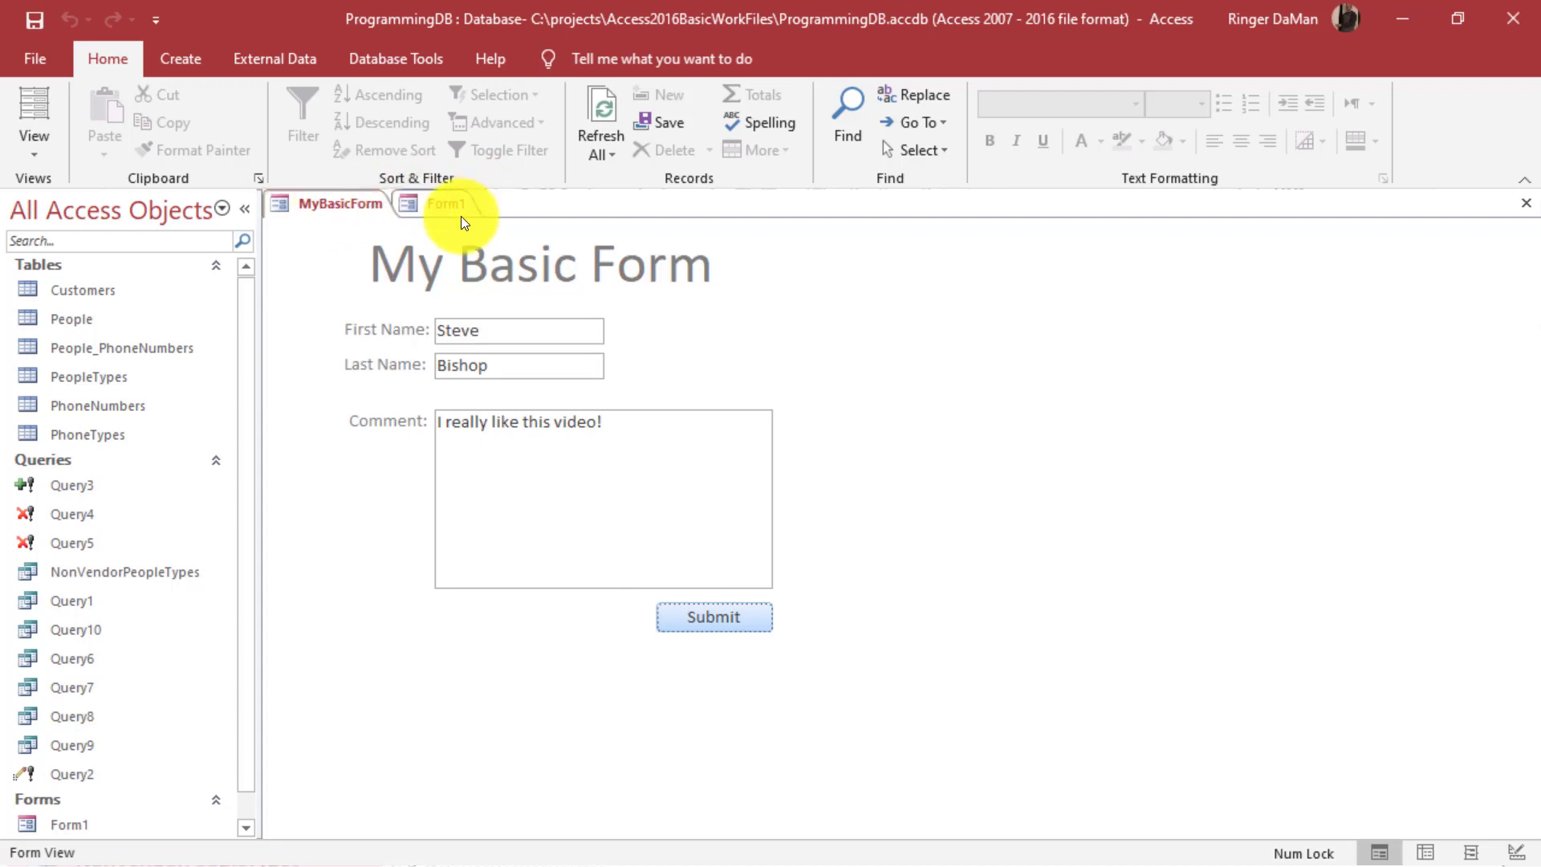
left_click(433, 204)
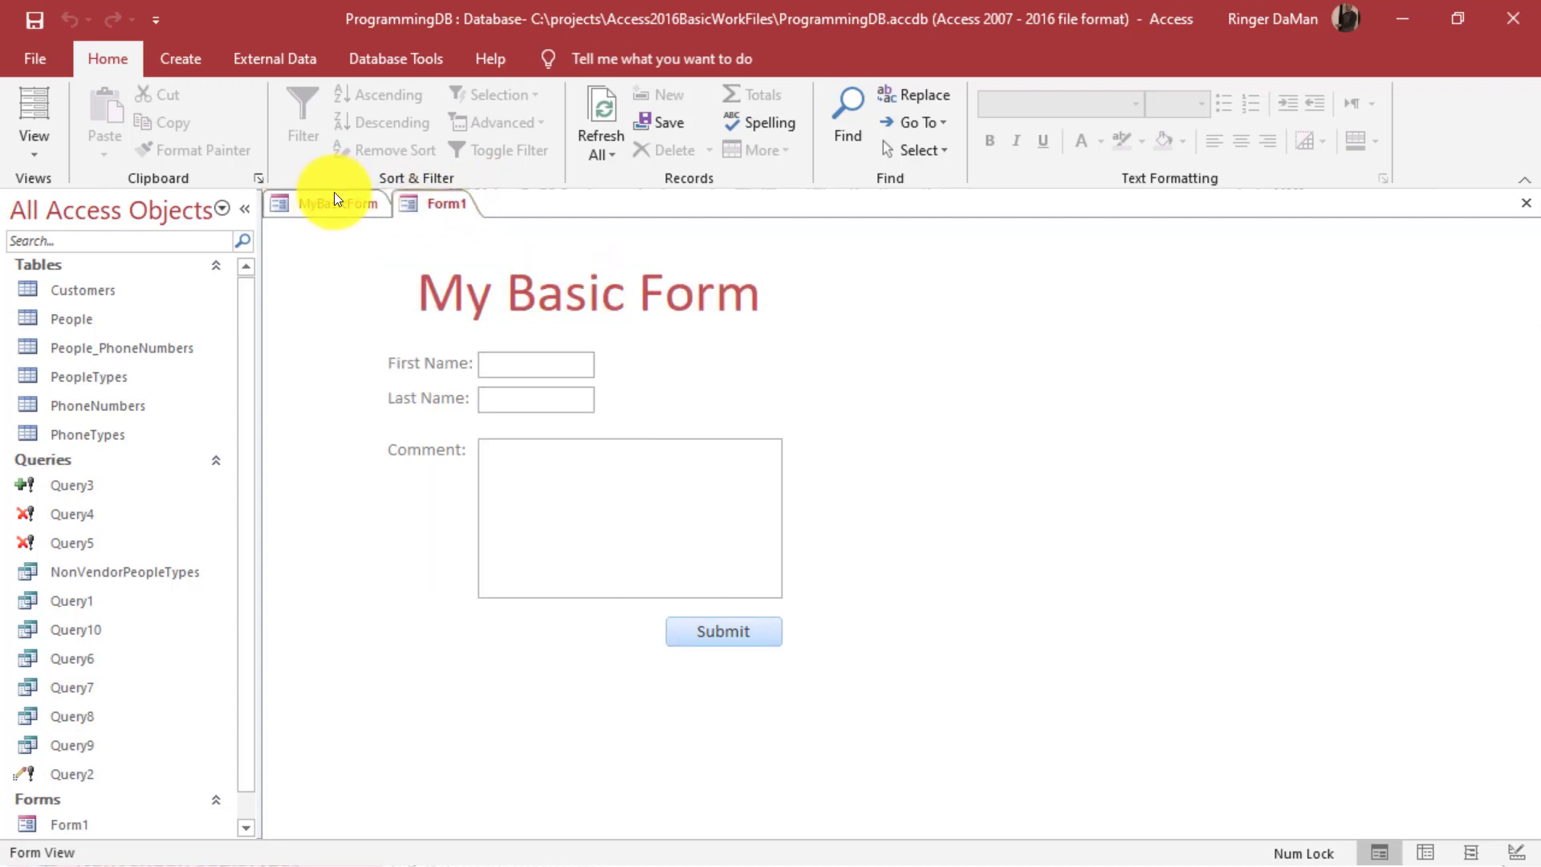
Return Form1 to Design View and select the Comment box and title.
right_click(446, 202)
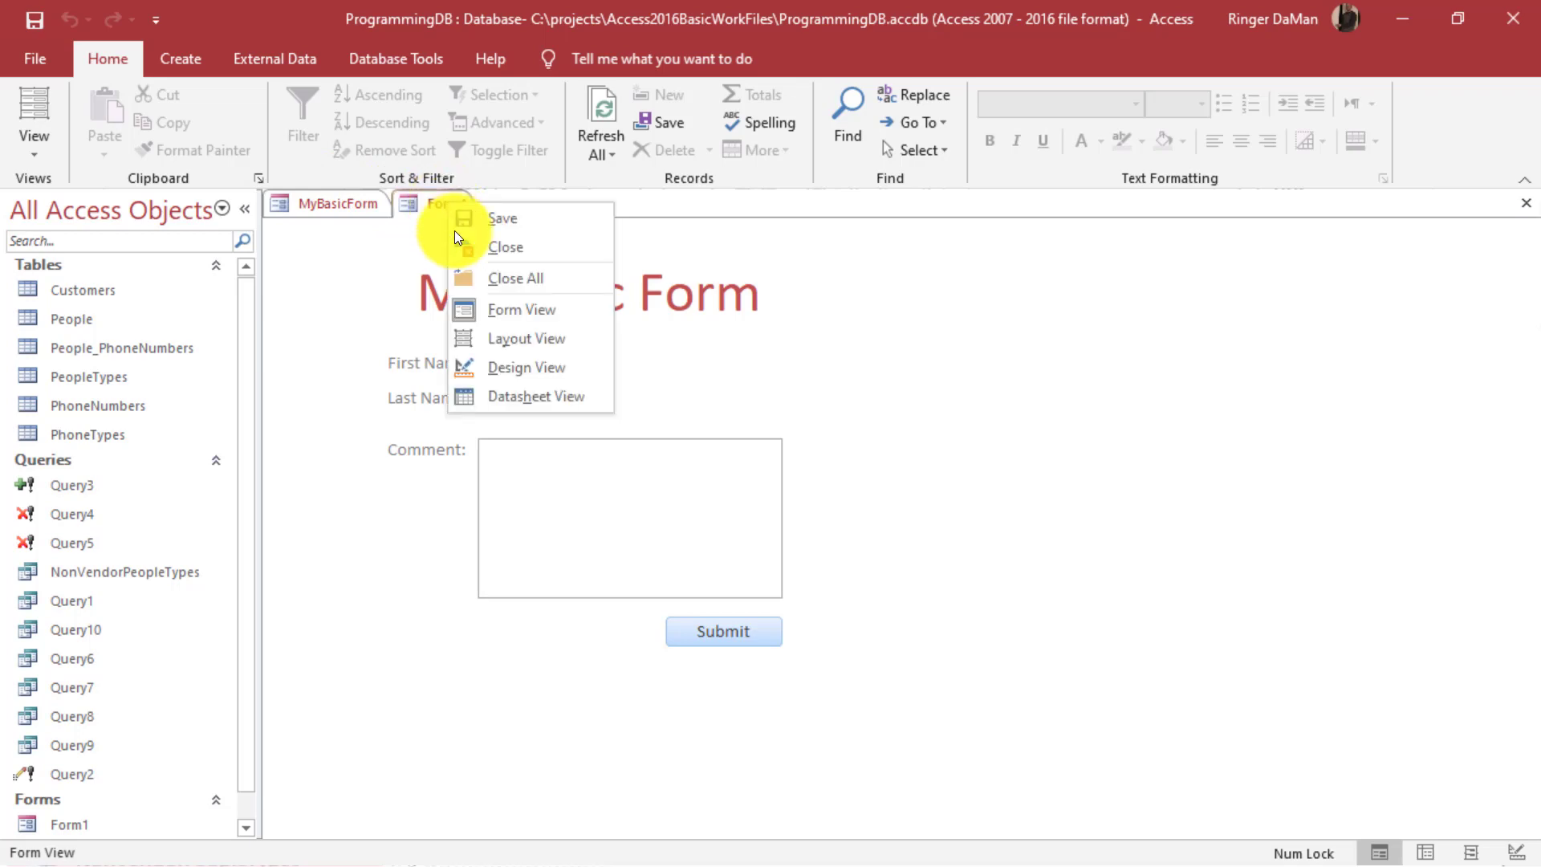
left_click(506, 367)
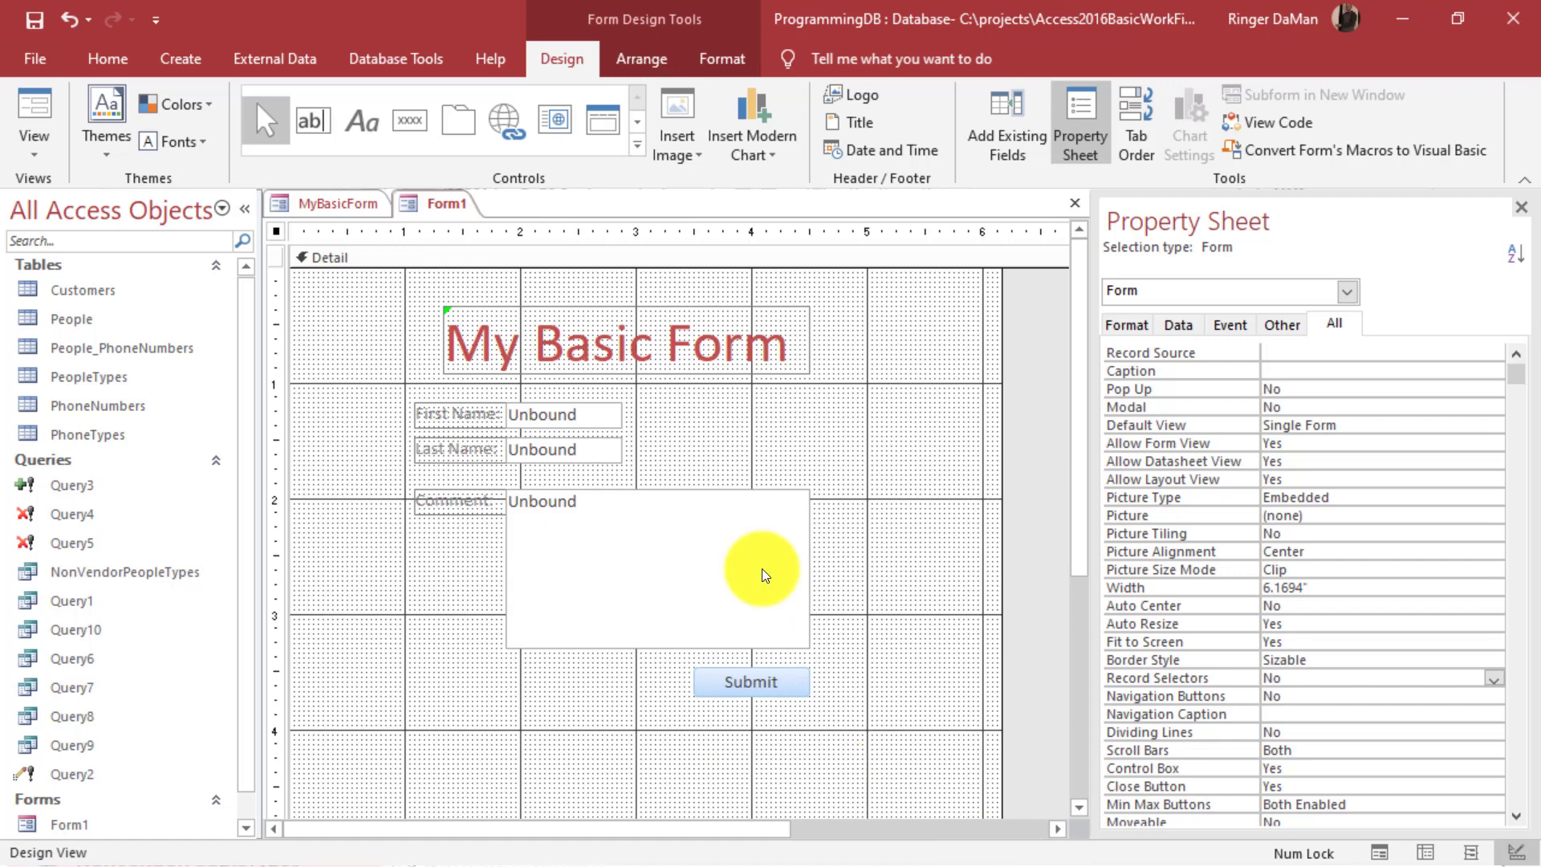
left_click(619, 550)
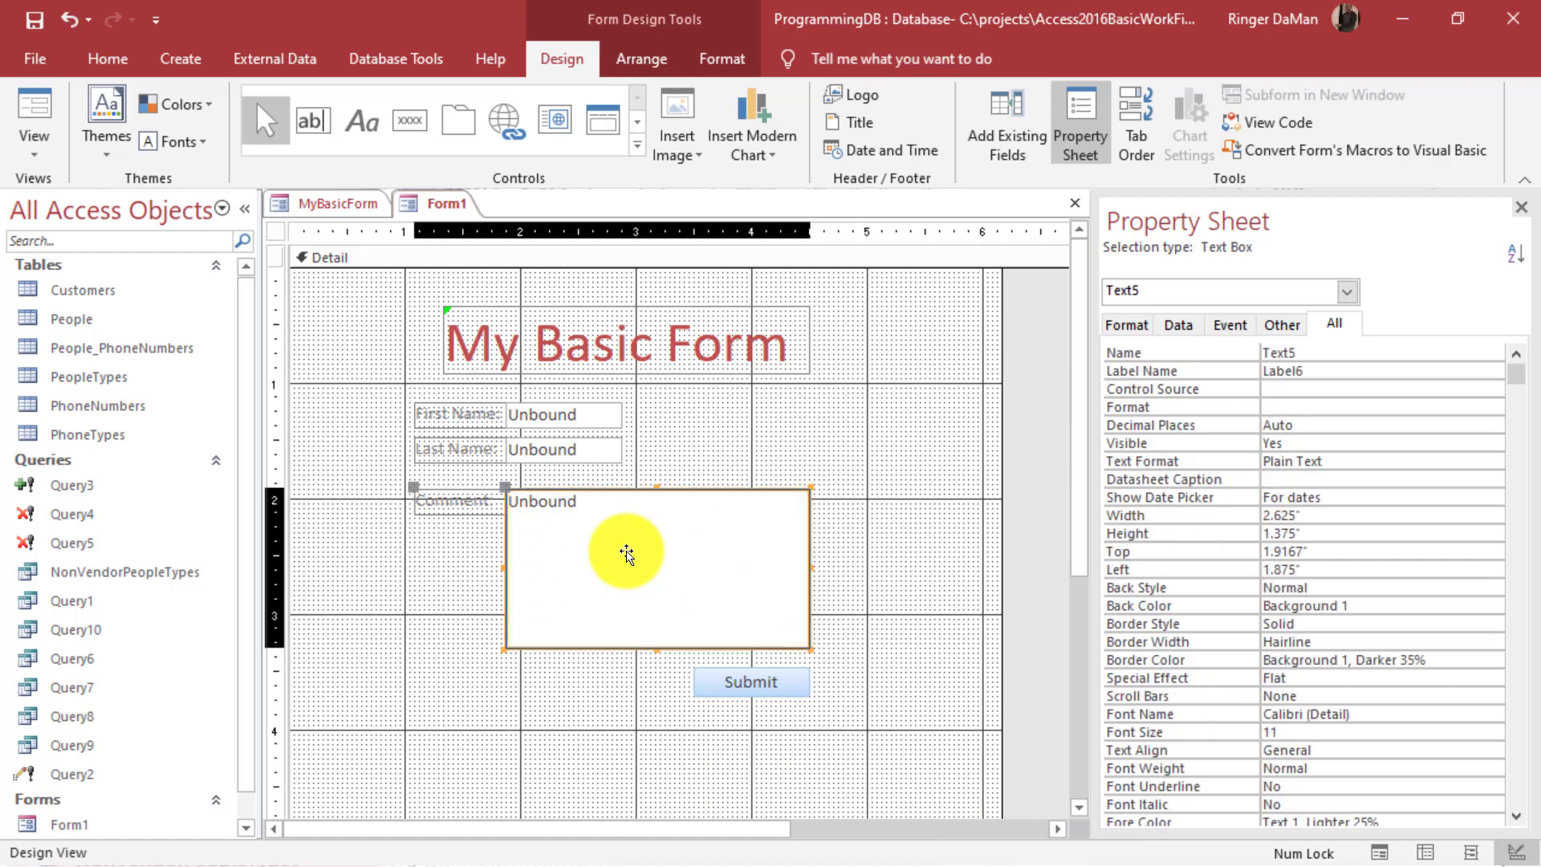
left_click(590, 318)
Marquee-select all of Form1's controls, then clear the selection.
left_click(957, 673)
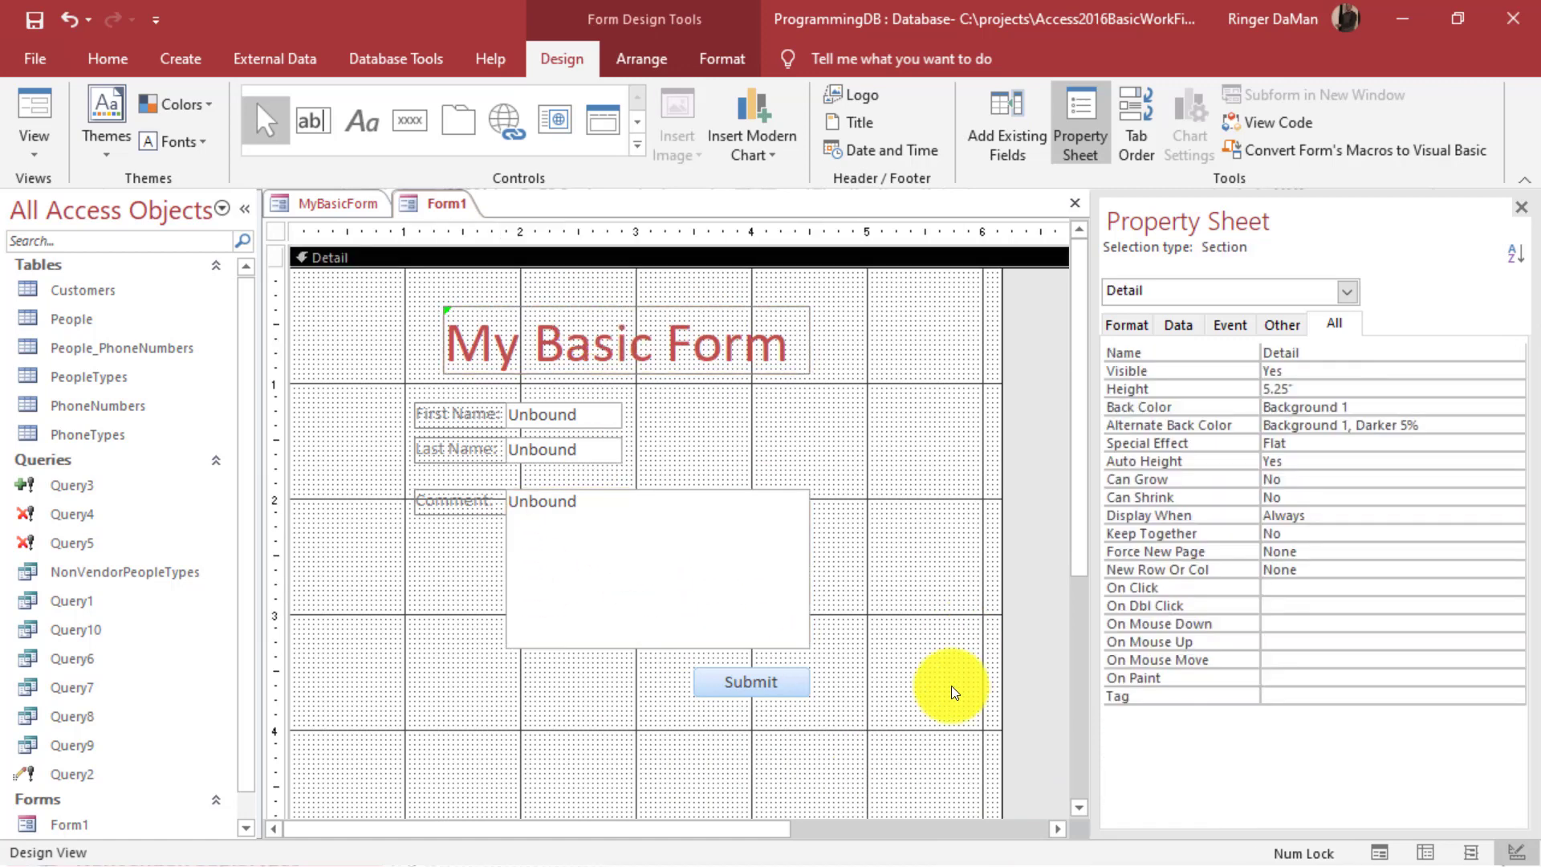
left_click(918, 745)
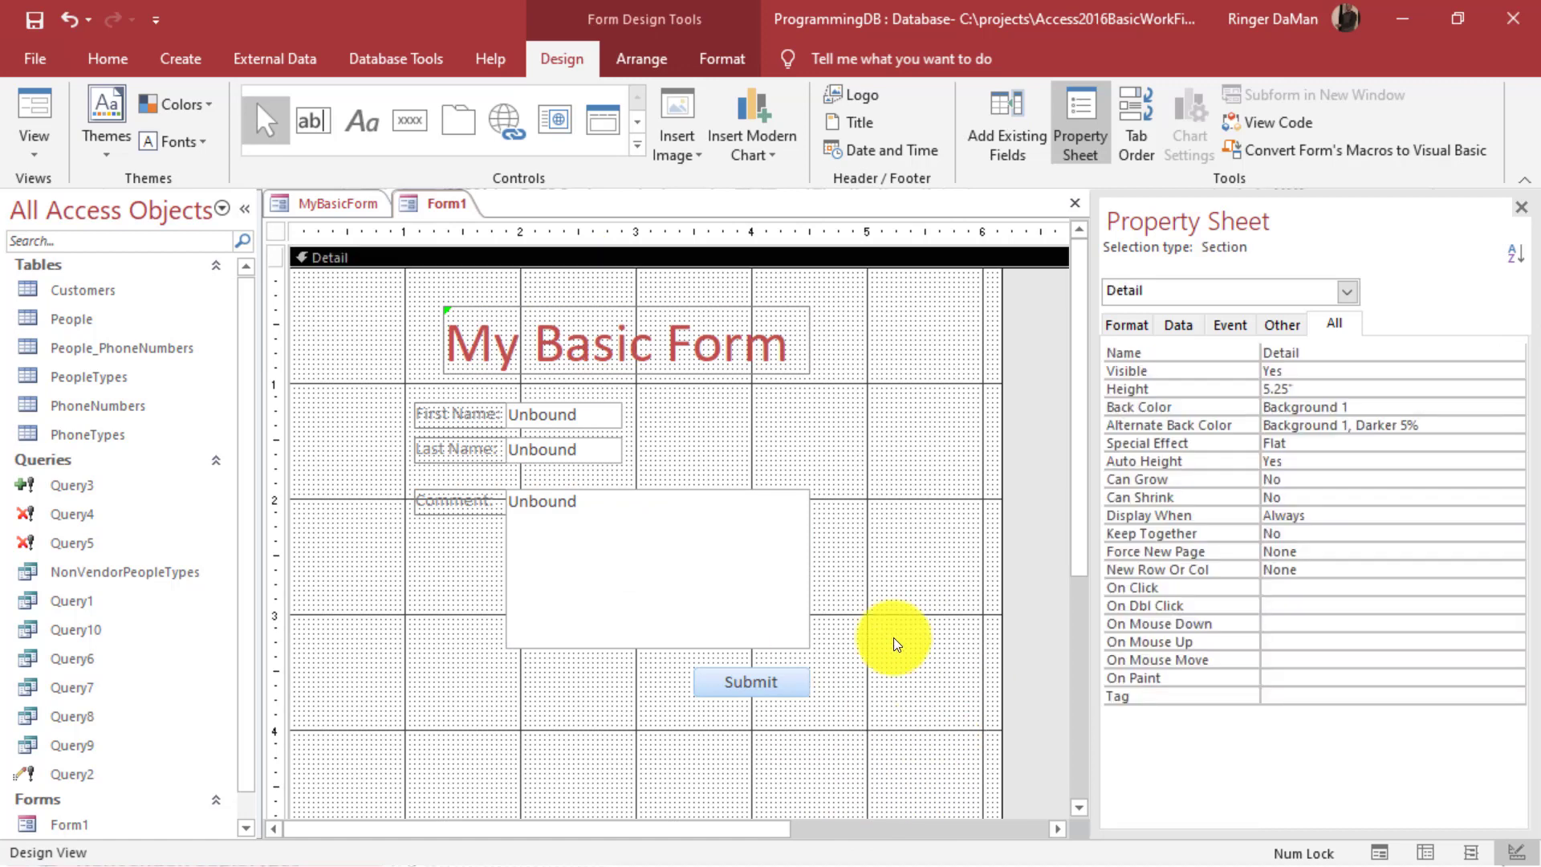
left_click_drag(909, 754, 377, 276)
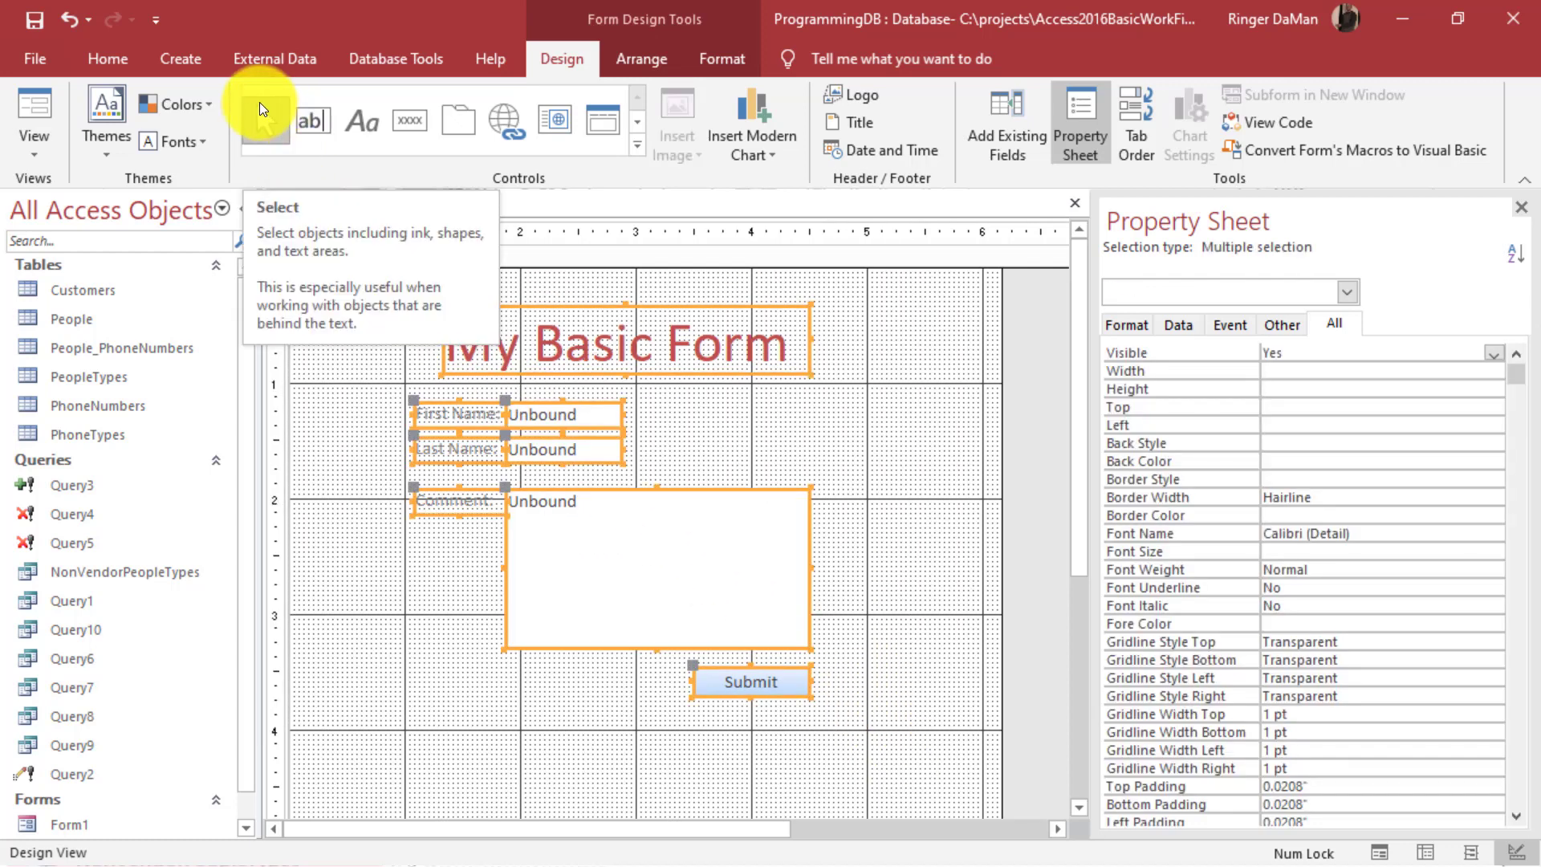
left_click(894, 735)
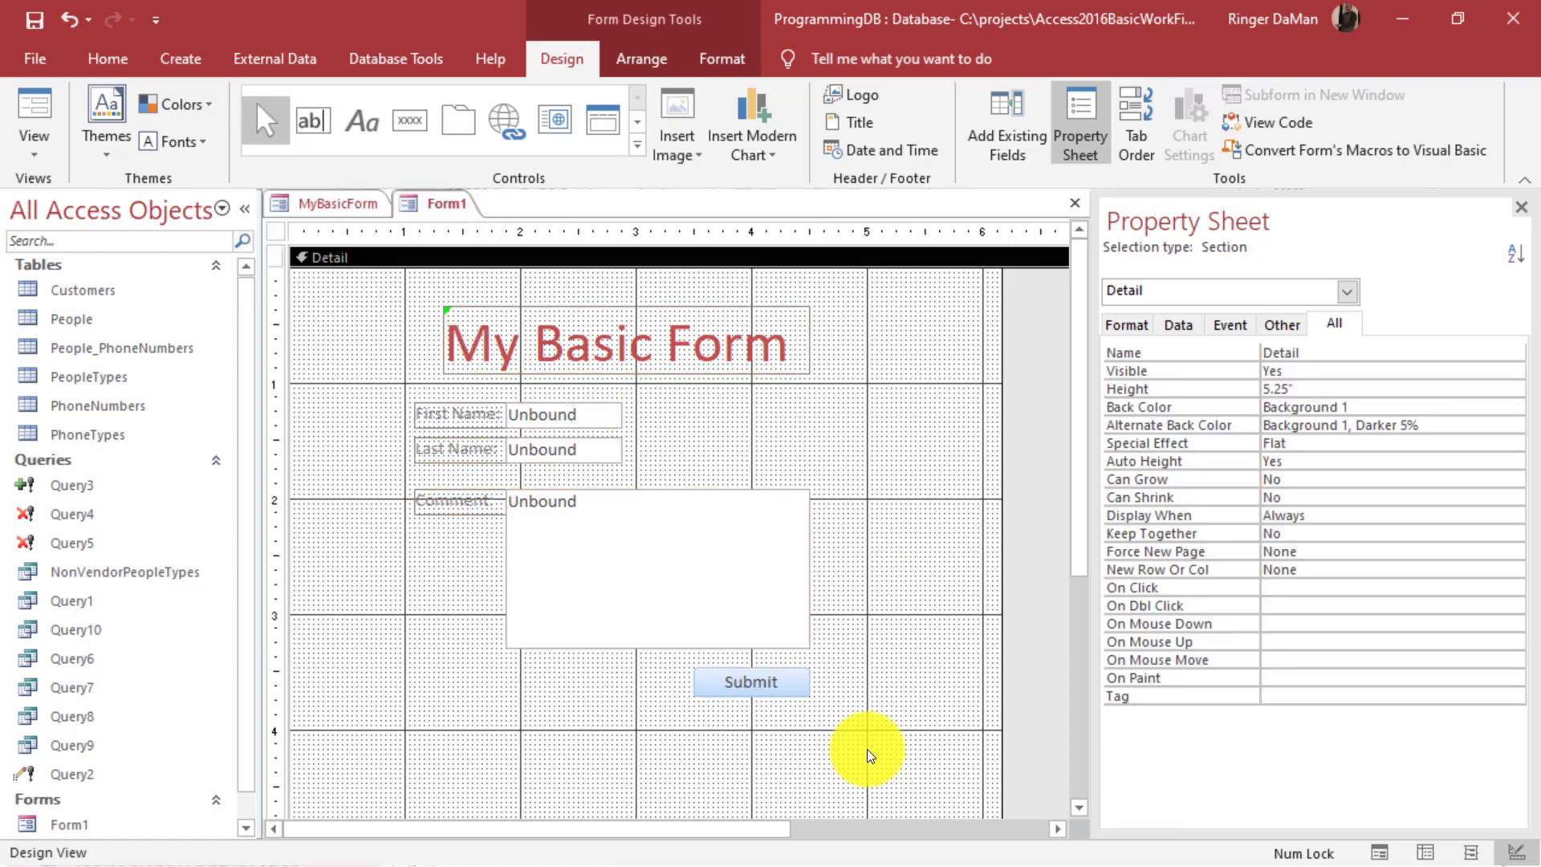
key("ctrl+r")
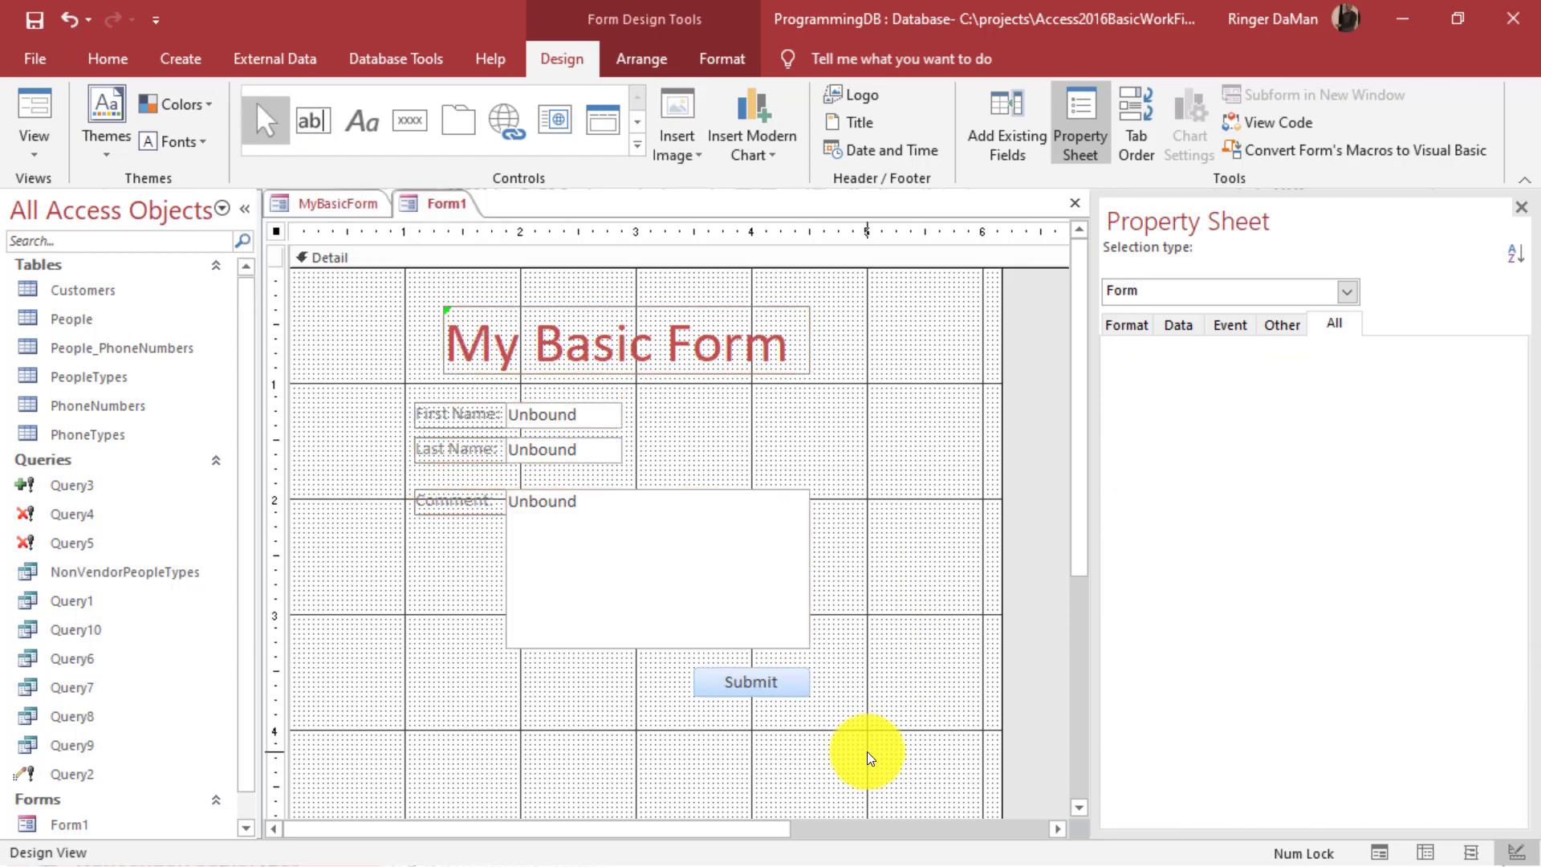
Practise selecting Form1's controls by Shift-clicking each one and by marquee dragging.
left_click_drag(866, 751, 377, 285)
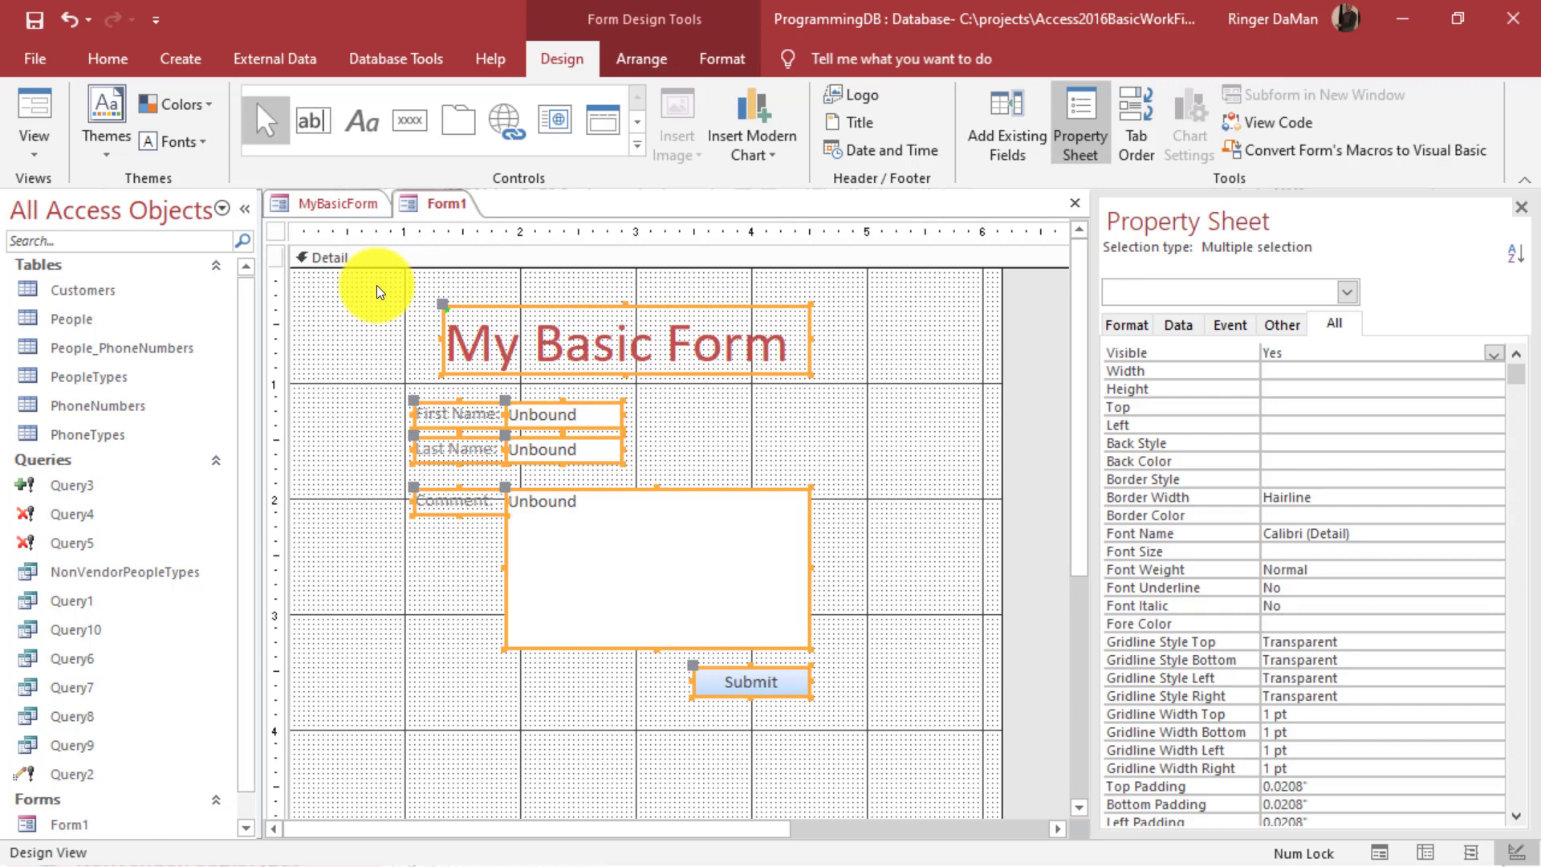
left_click(965, 477)
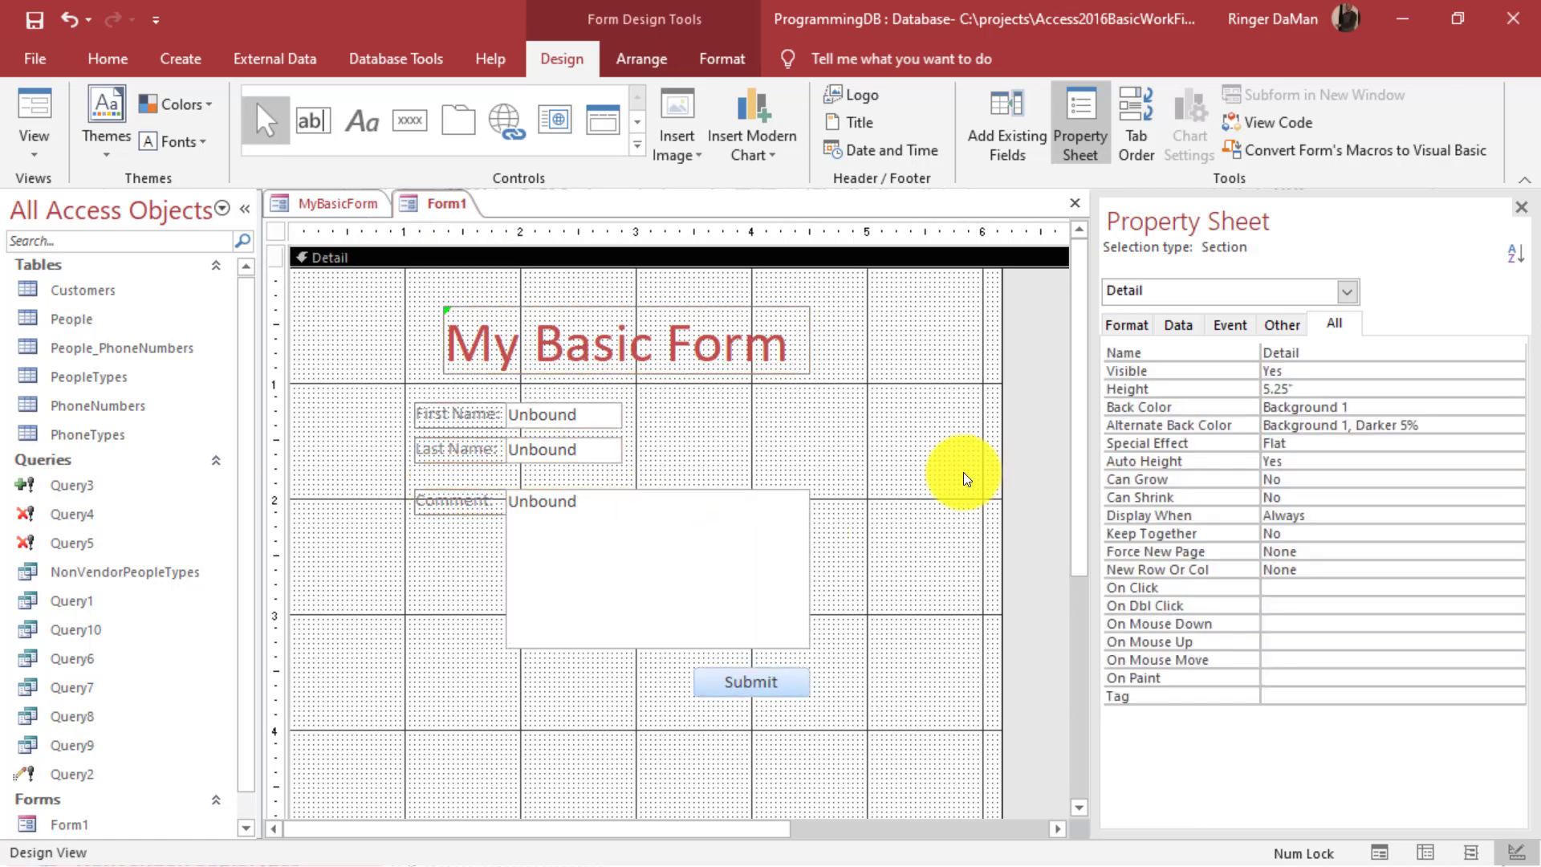
left_click(678, 310)
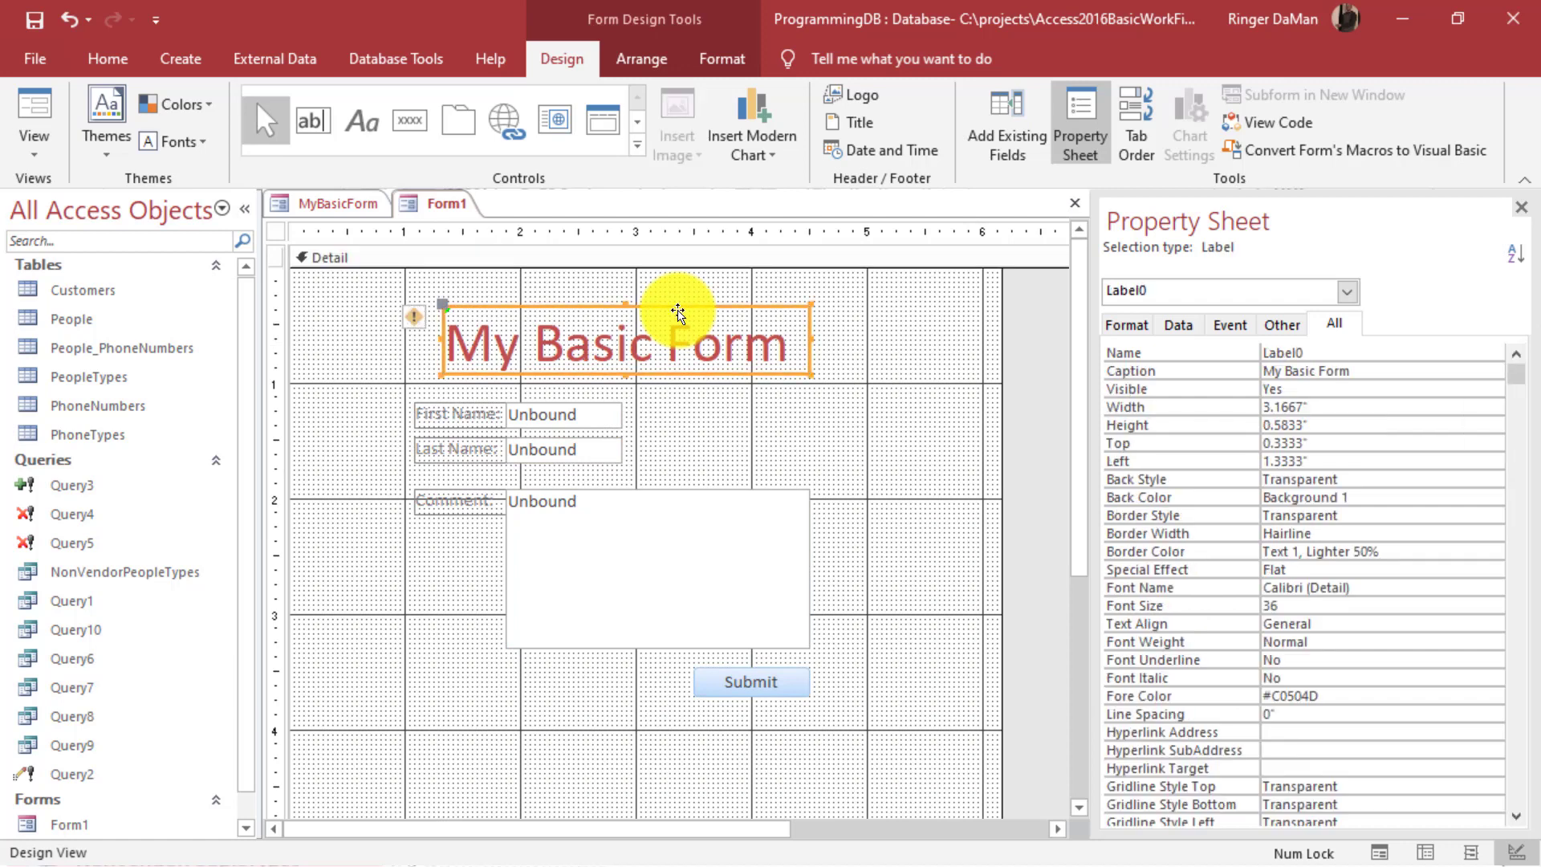
left_click(611, 410, "shift")
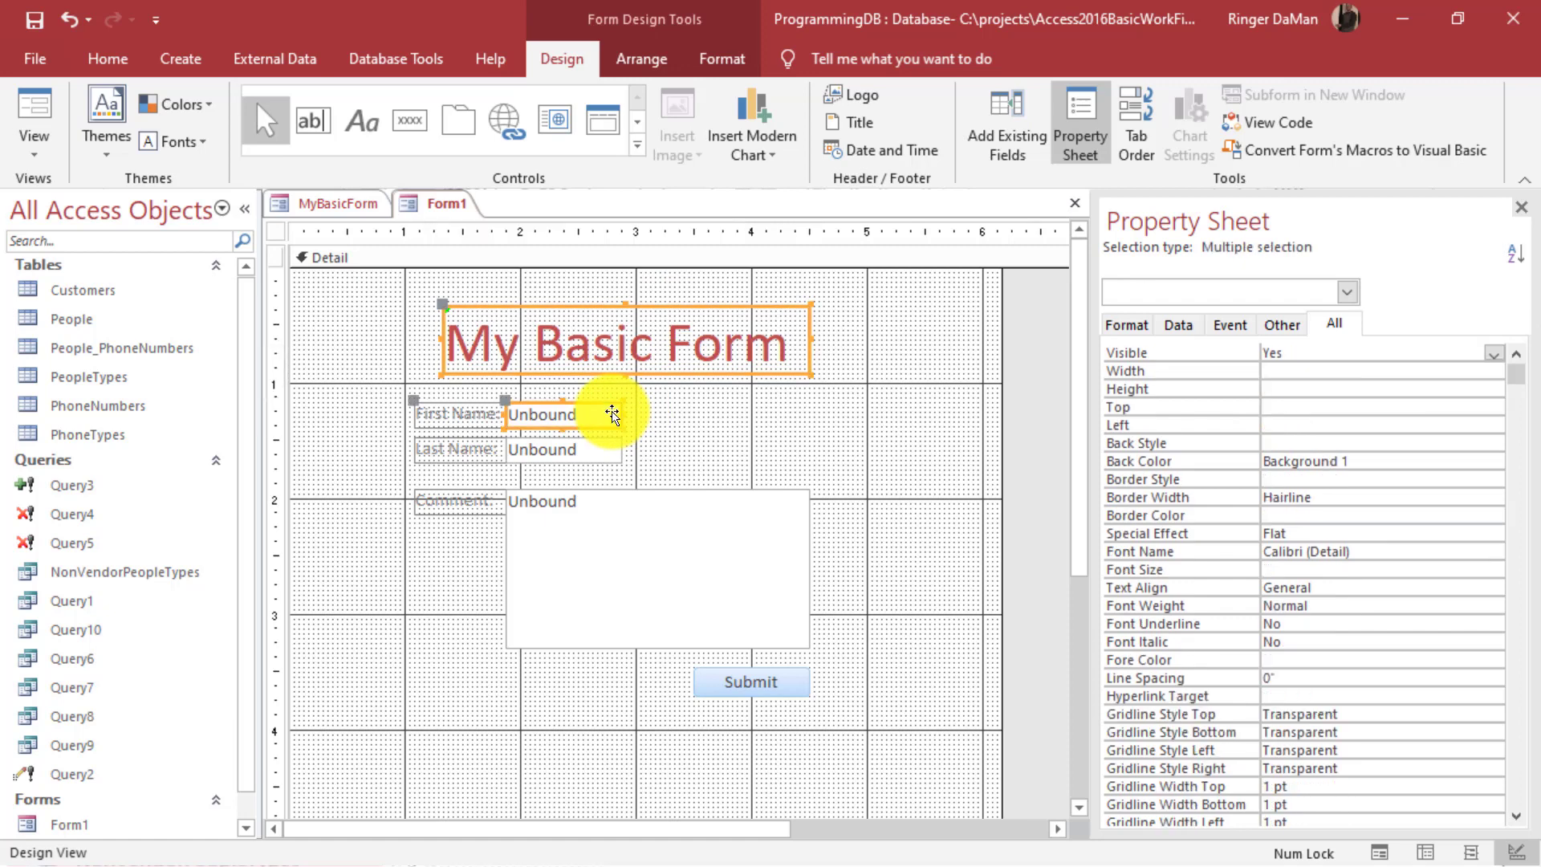
left_click(600, 454, "shift")
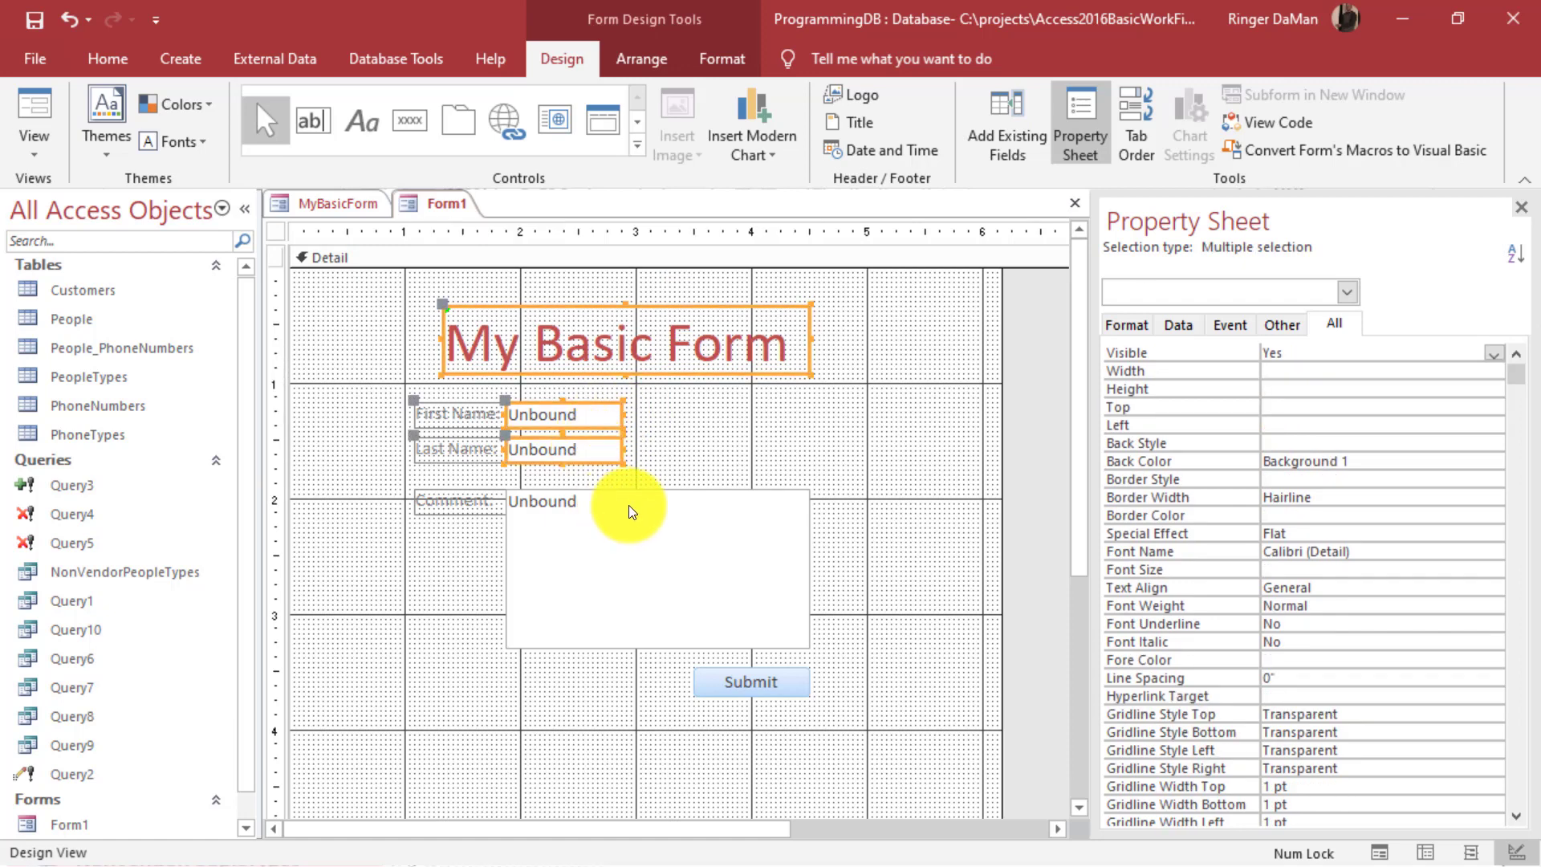
left_click(628, 503, "shift")
left_click(783, 685, "shift")
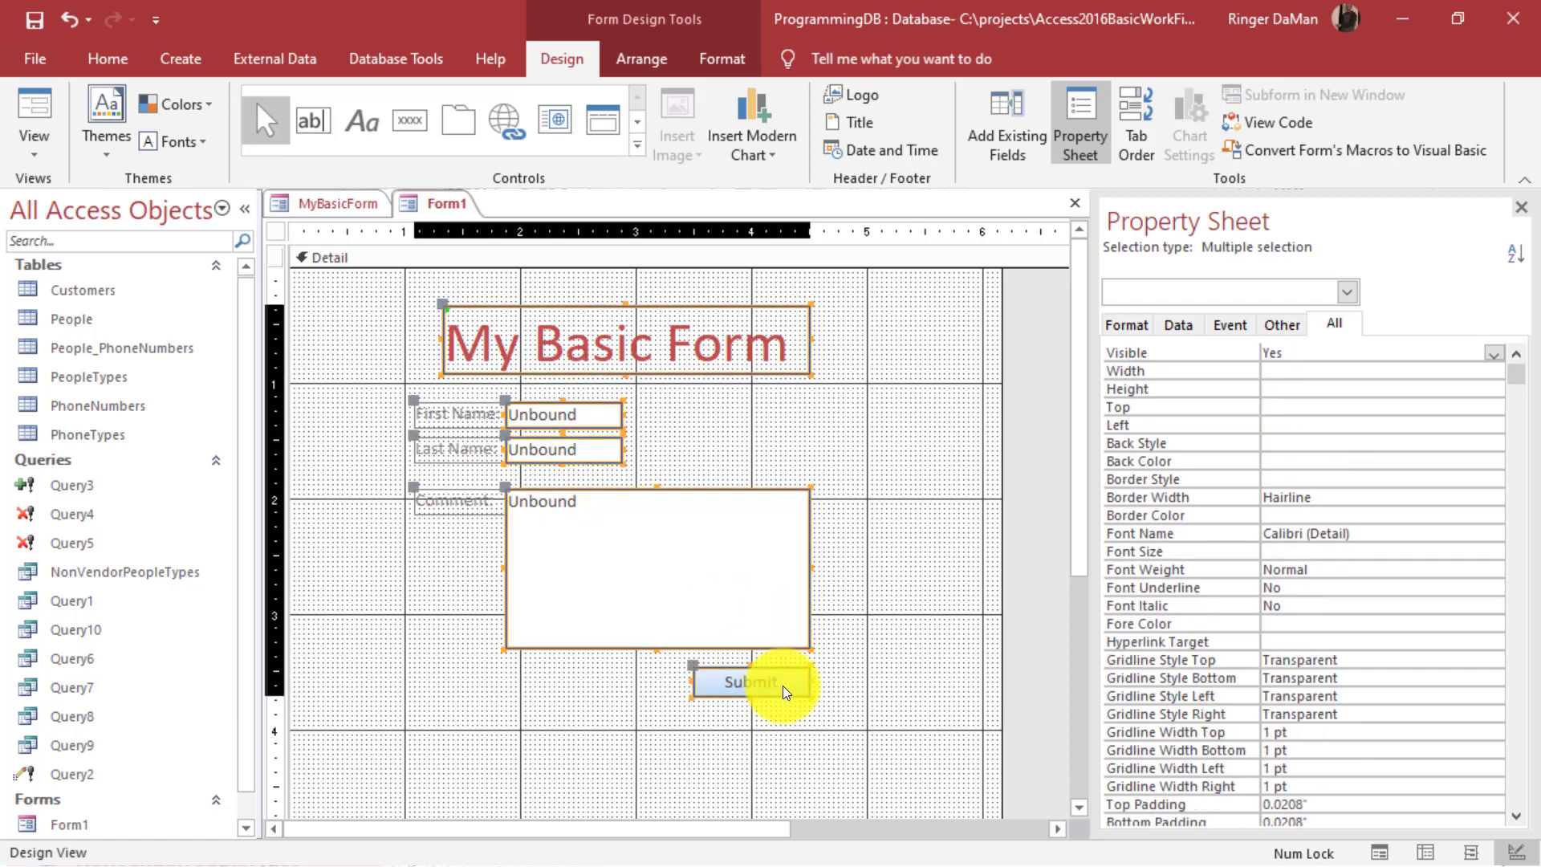
left_click(873, 599)
left_click_drag(908, 744, 365, 261)
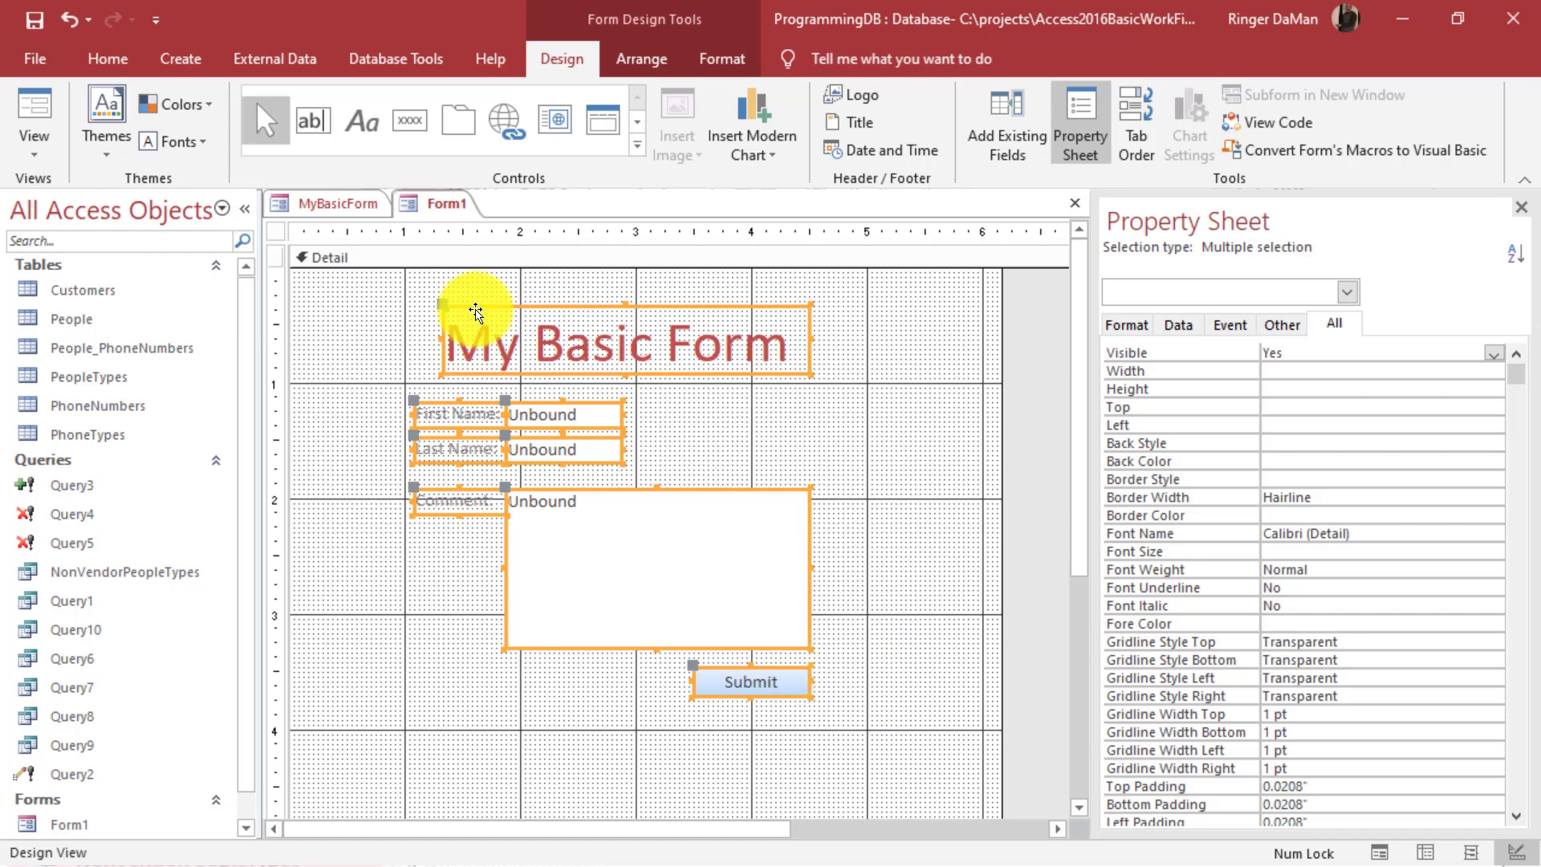
left_click(930, 520)
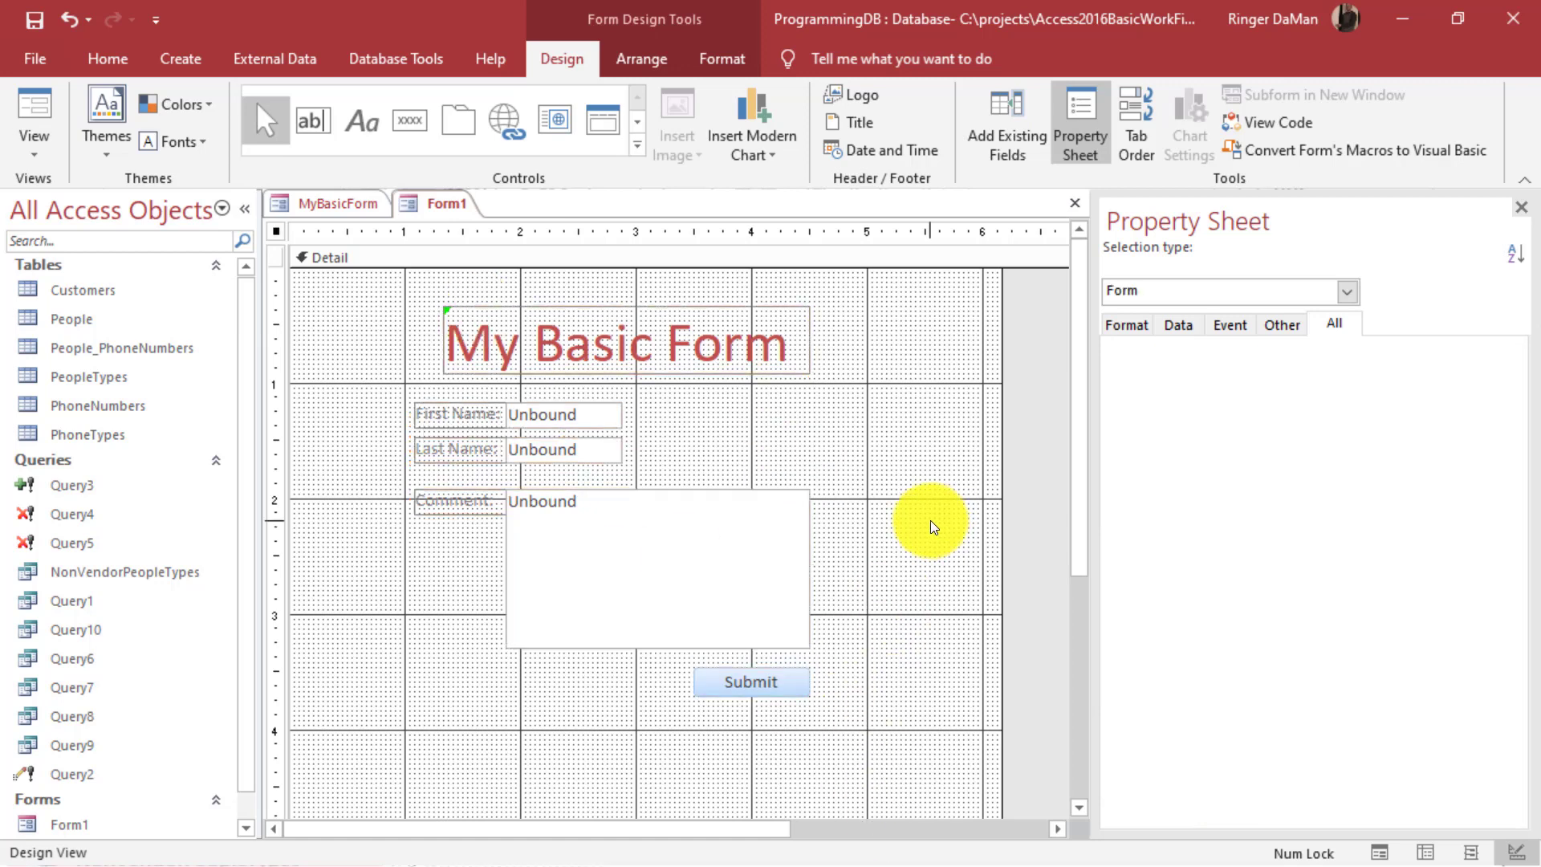
Select the title, First Name, Last Name and Comment boxes and Submit button together.
left_click(684, 536)
left_click(579, 341)
left_click(578, 406, "shift")
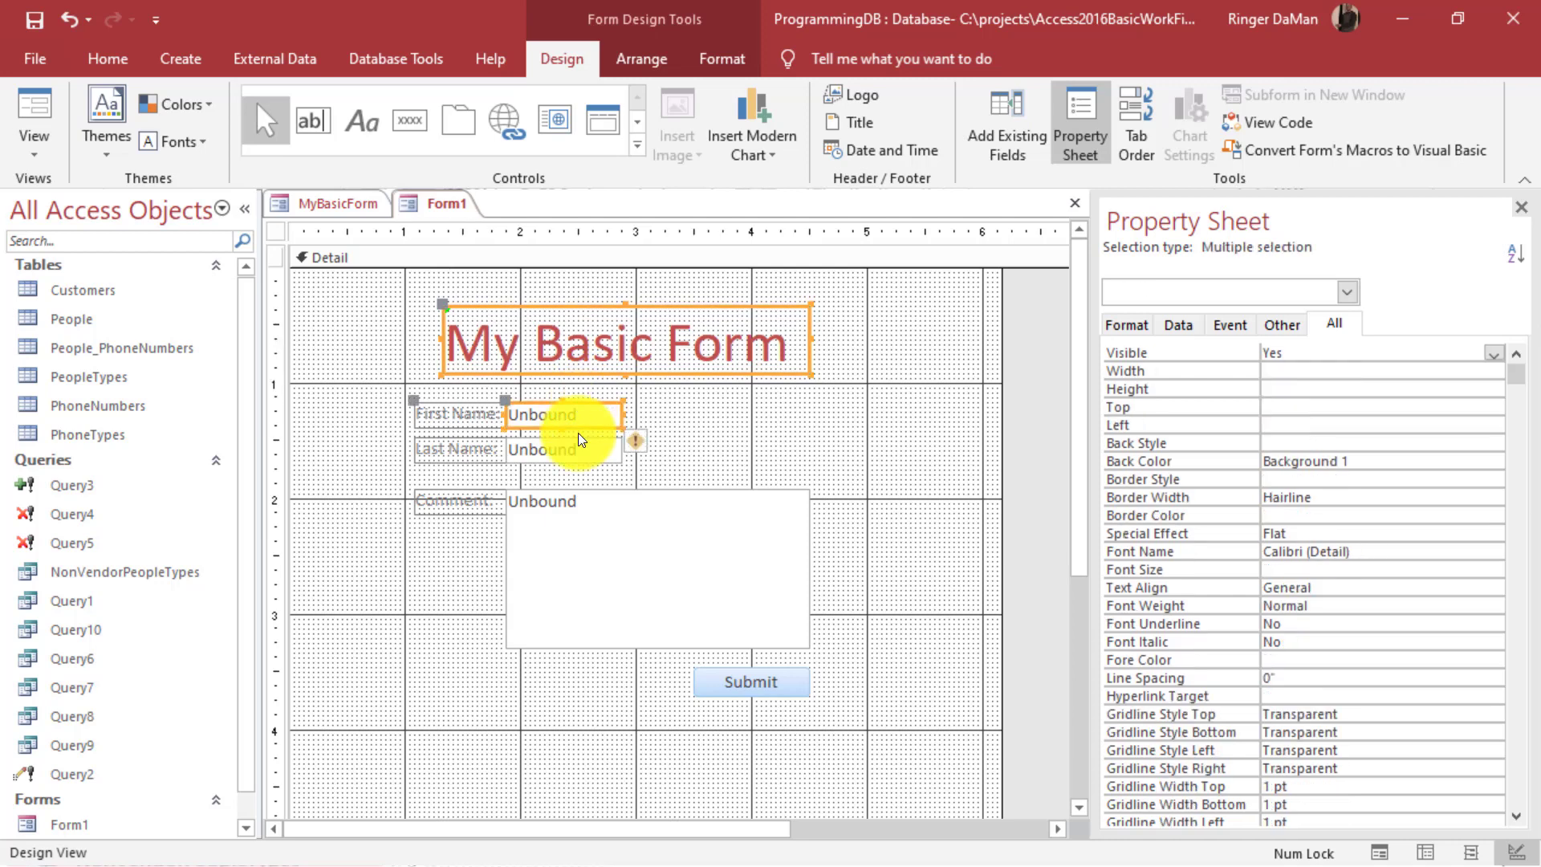
left_click(578, 447, "shift")
left_click(613, 507, "shift")
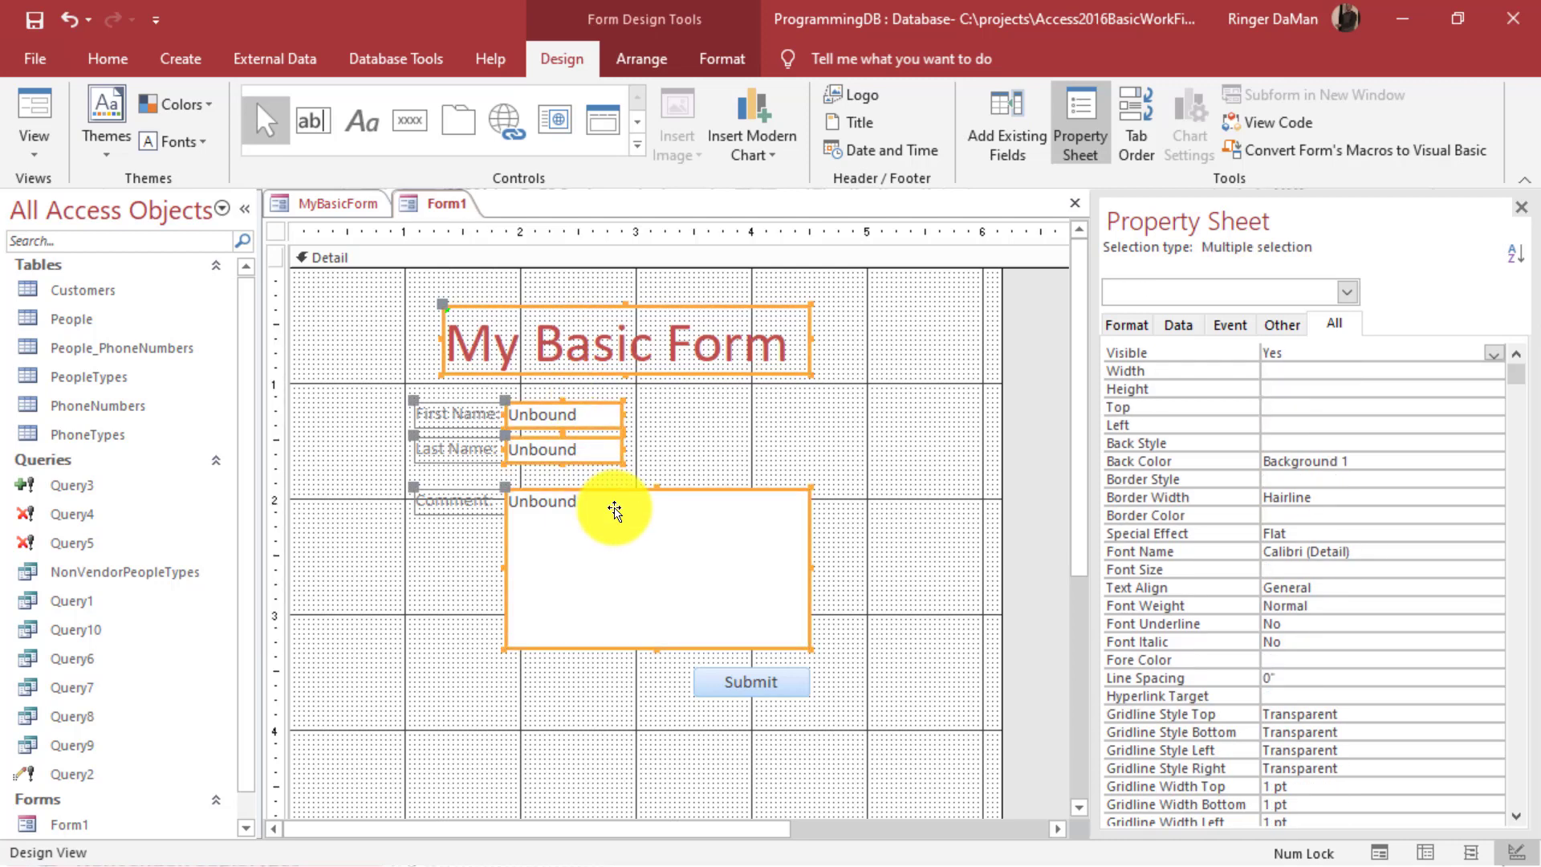
left_click(755, 679, "shift")
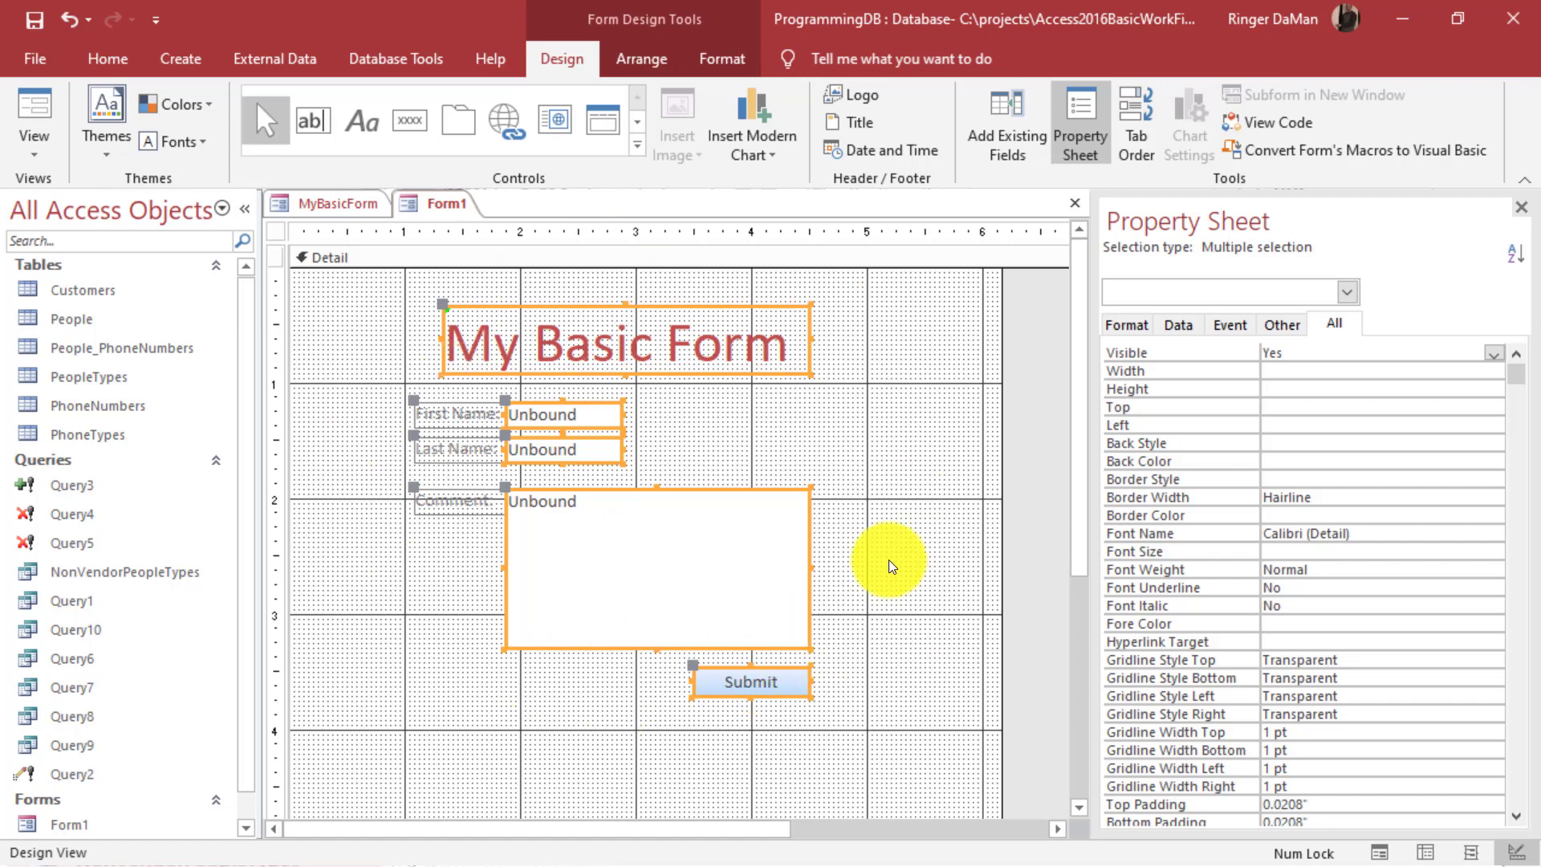
Nudge the selected controls left and up, then drag the group further left.
key("Left")
key("Left")
key("Left")
key("Left")
key("Left")
key("Left")
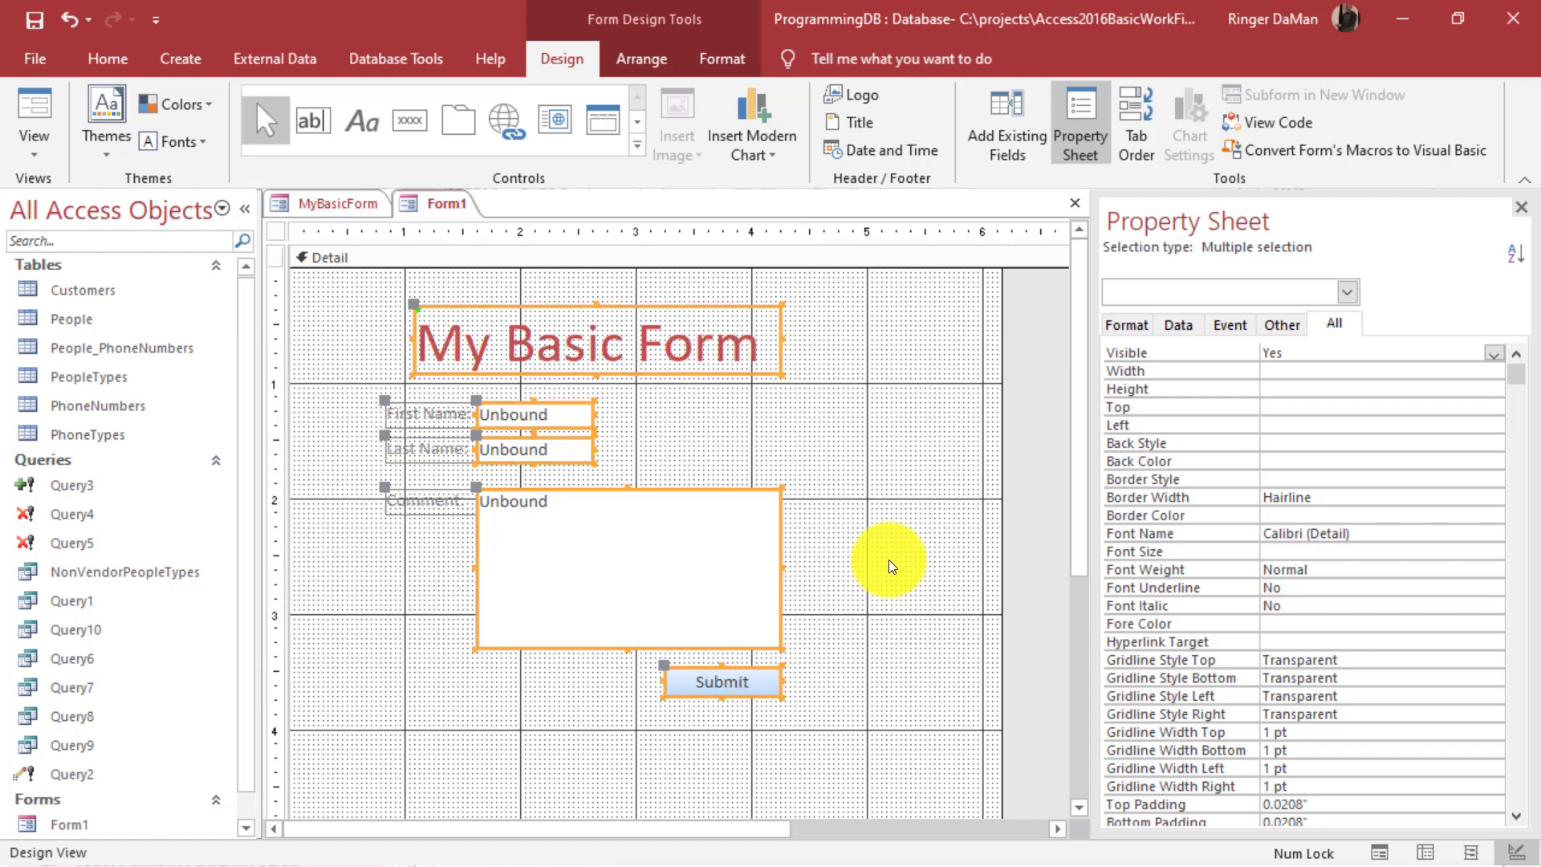
key("Up")
key("Up")
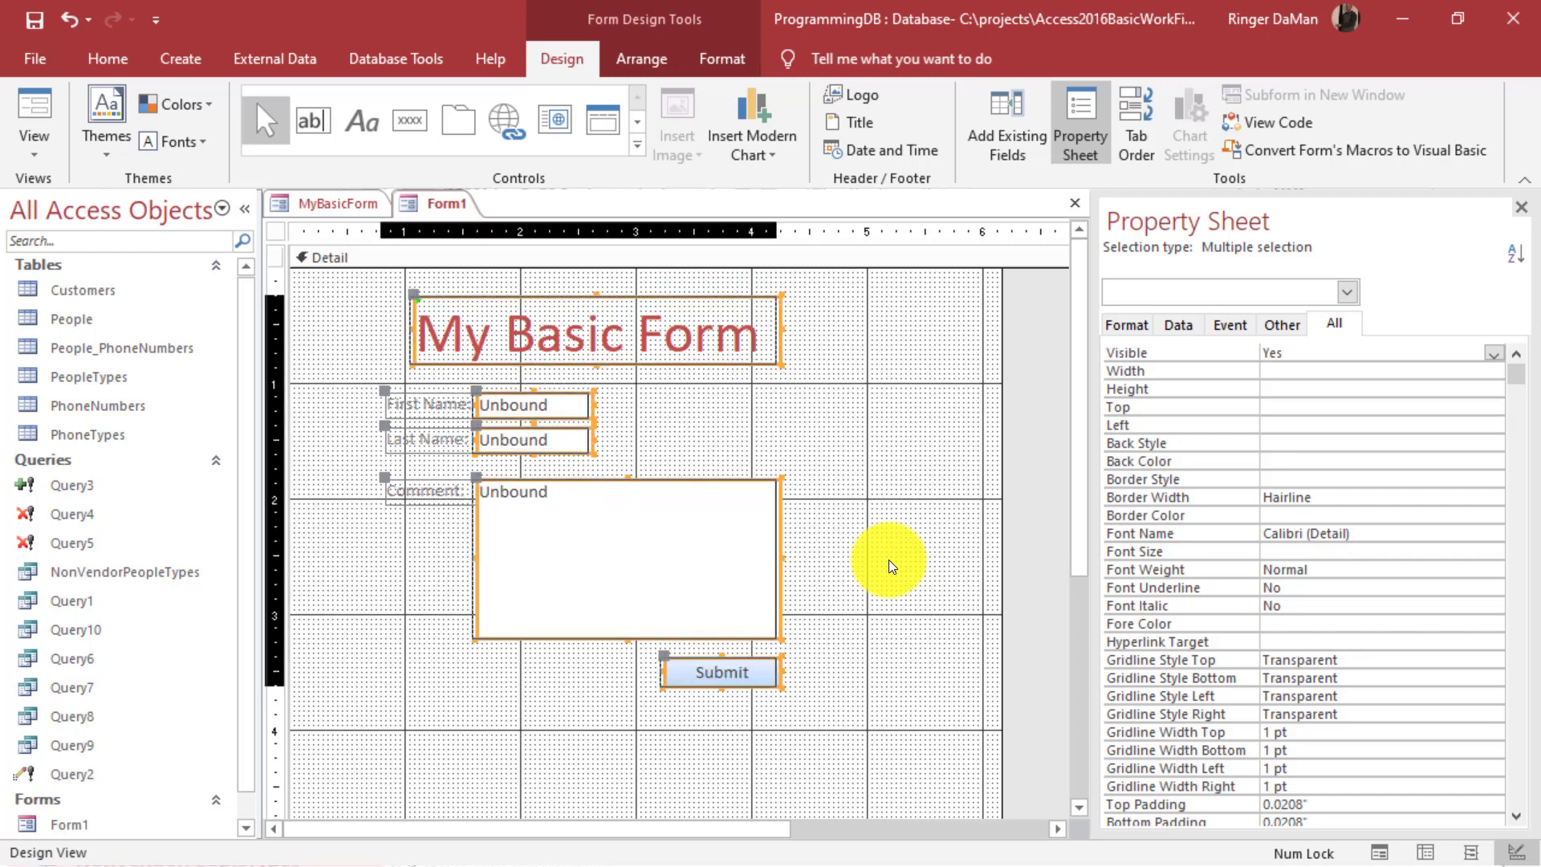
key("Left")
key("Left")
key("Left")
key("Right")
key("Right")
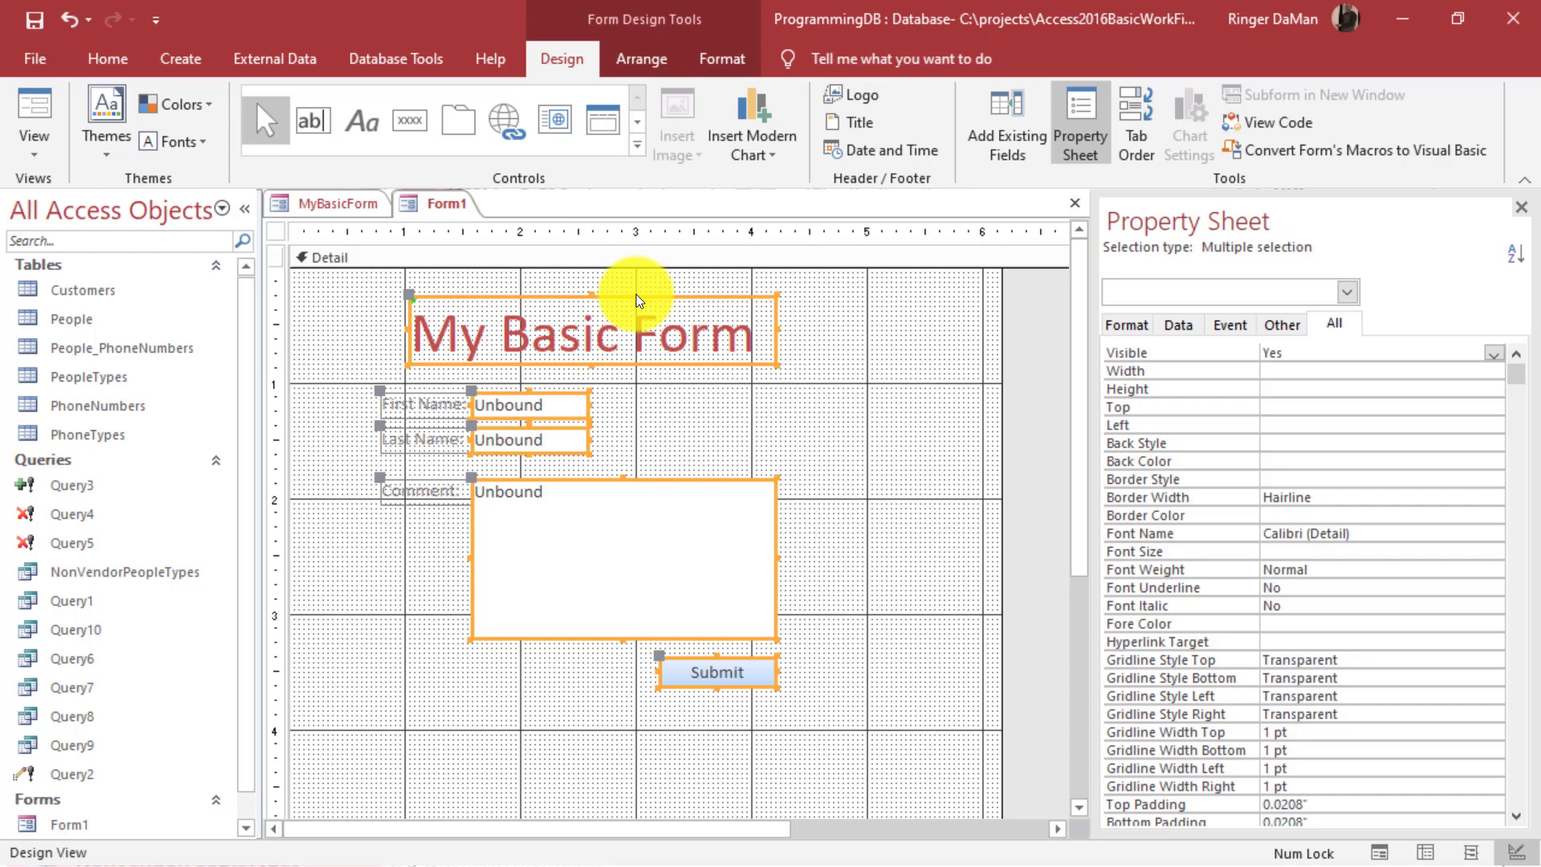
left_click_drag(636, 294, 601, 301)
Preview Form1 and flip between it and MyBasicForm to compare layouts.
left_click(897, 406)
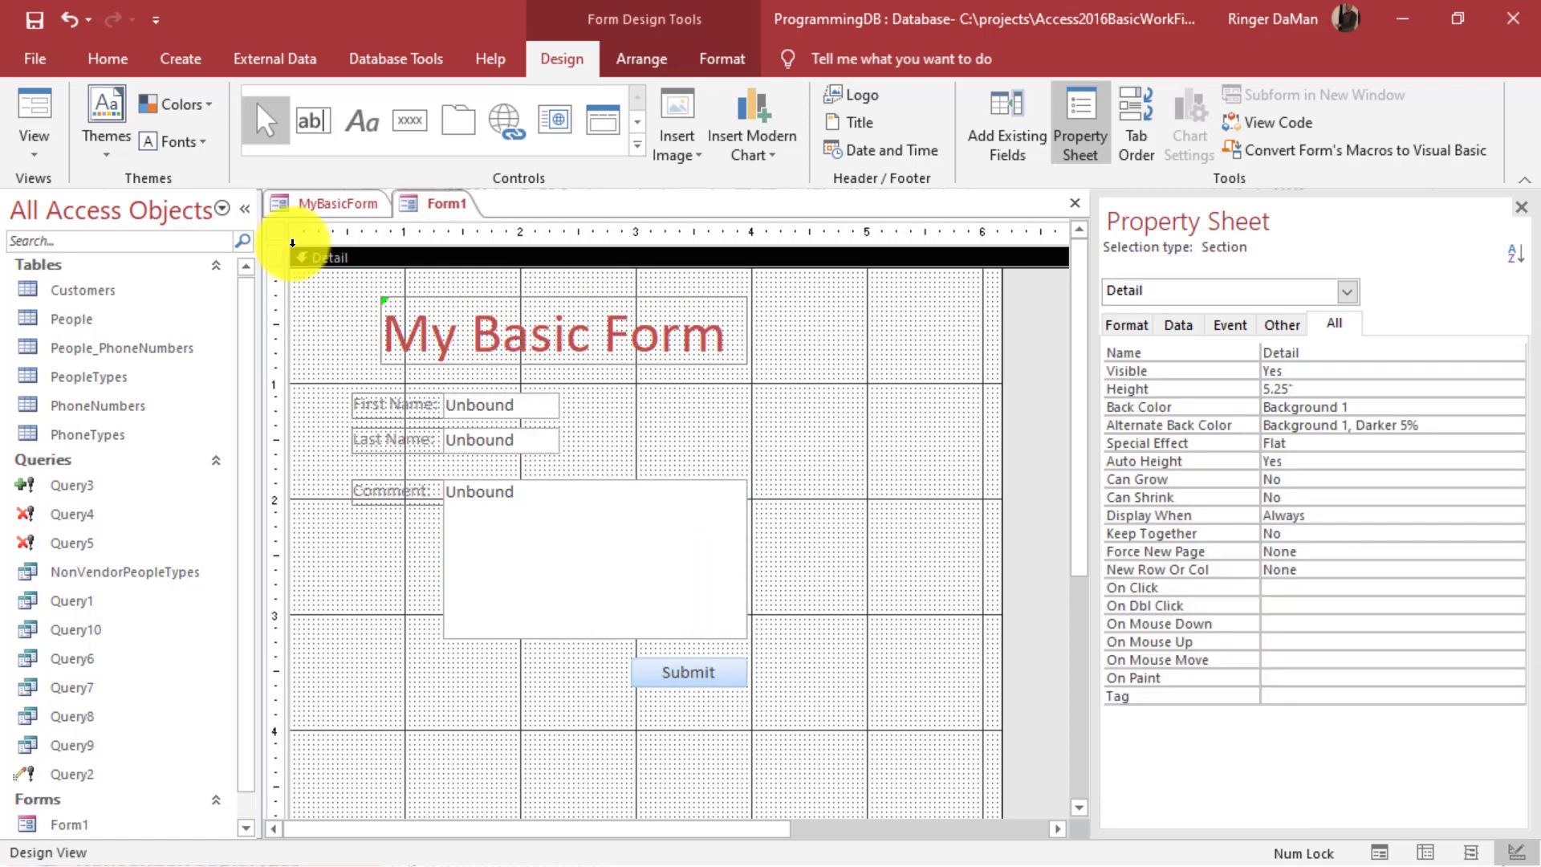
left_click(349, 202)
left_click(419, 201)
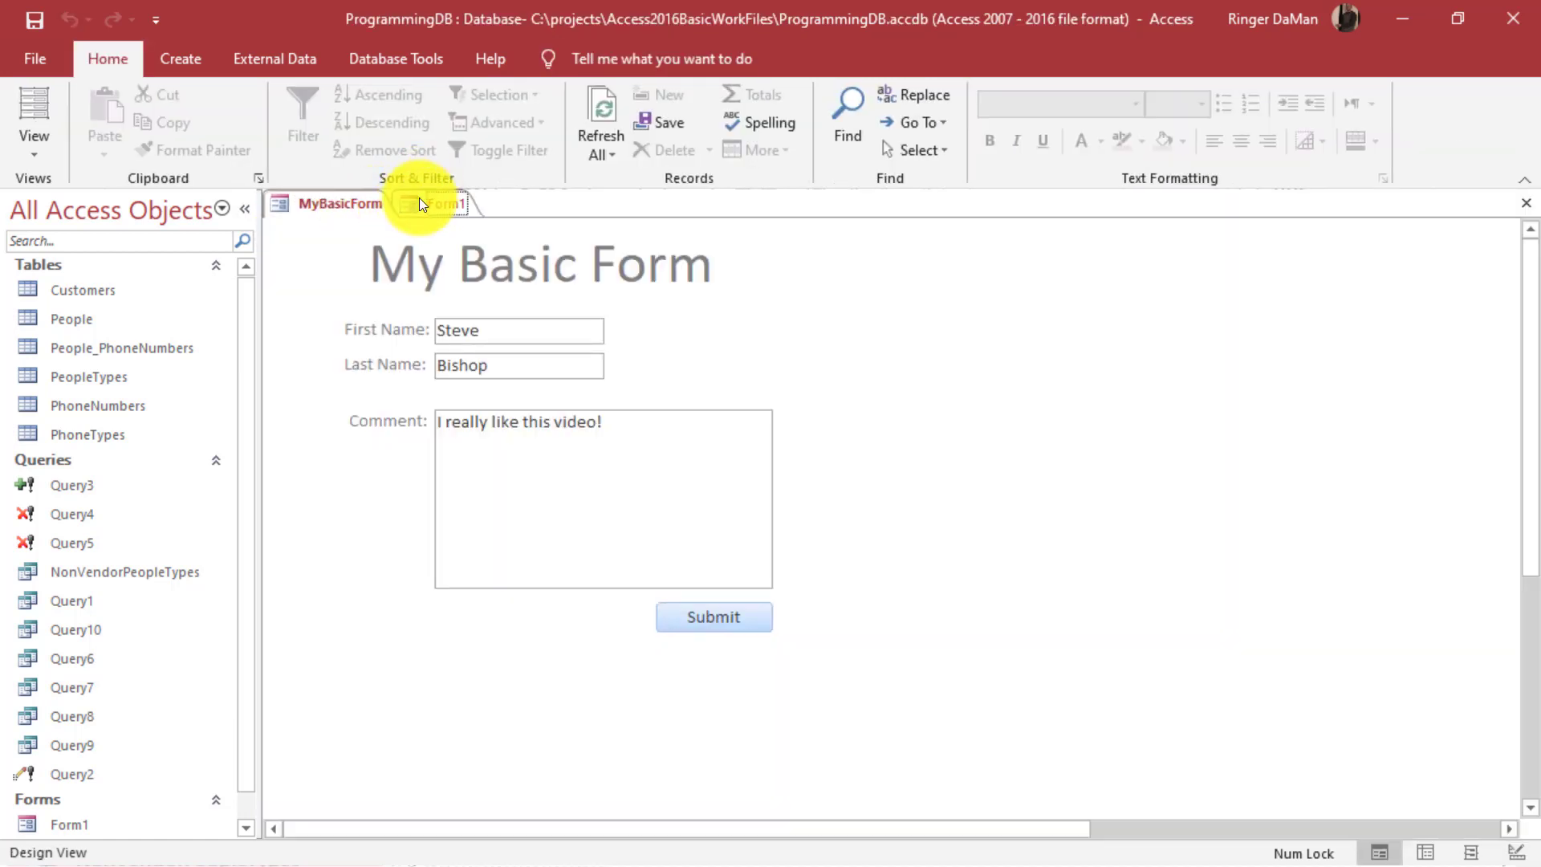
left_click(36, 104)
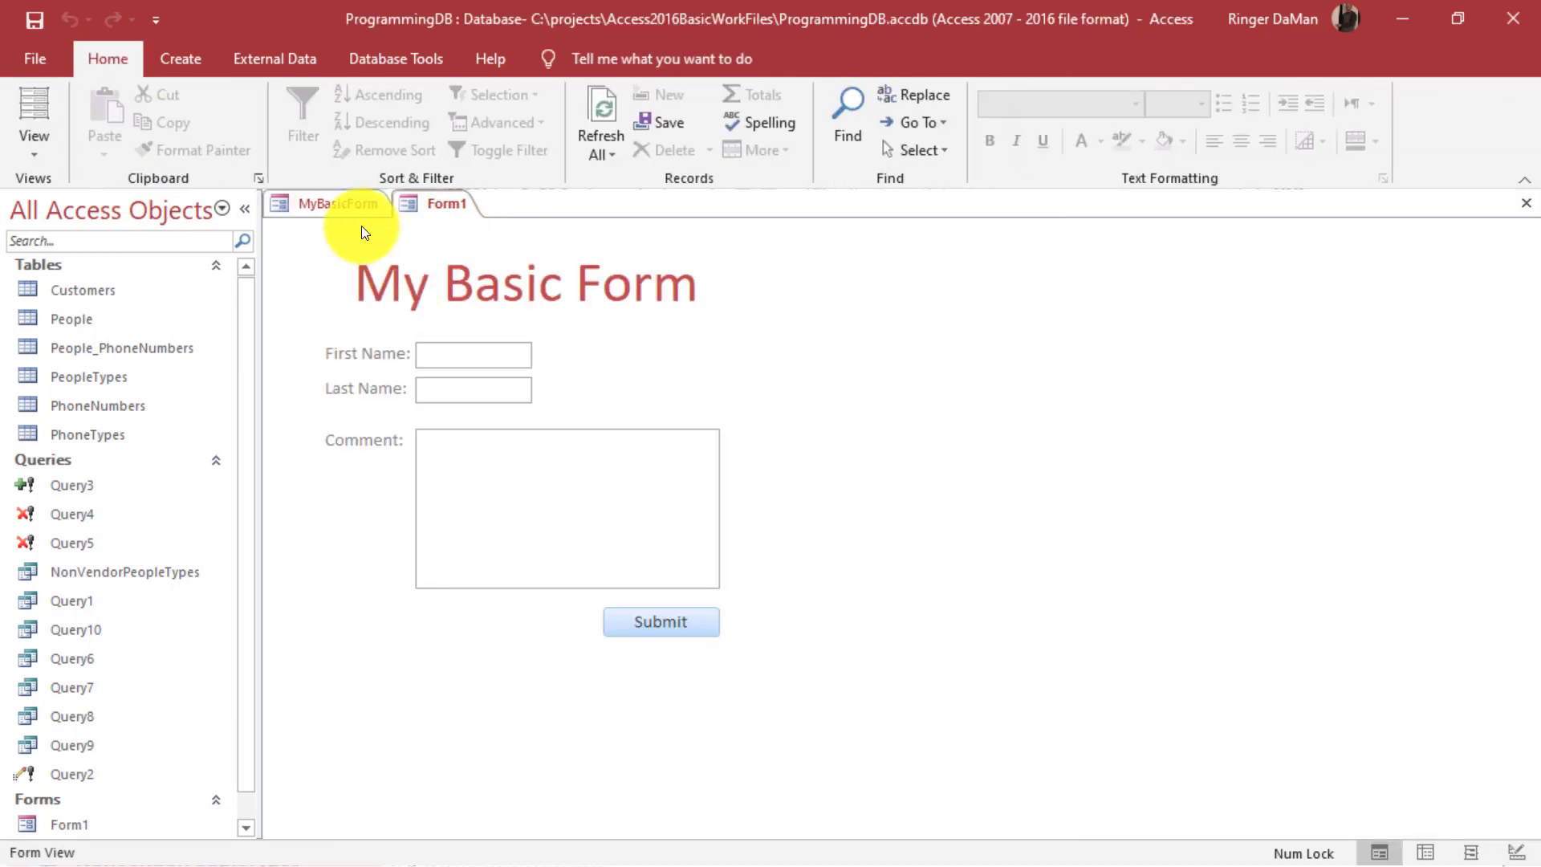
left_click(333, 201)
left_click(437, 205)
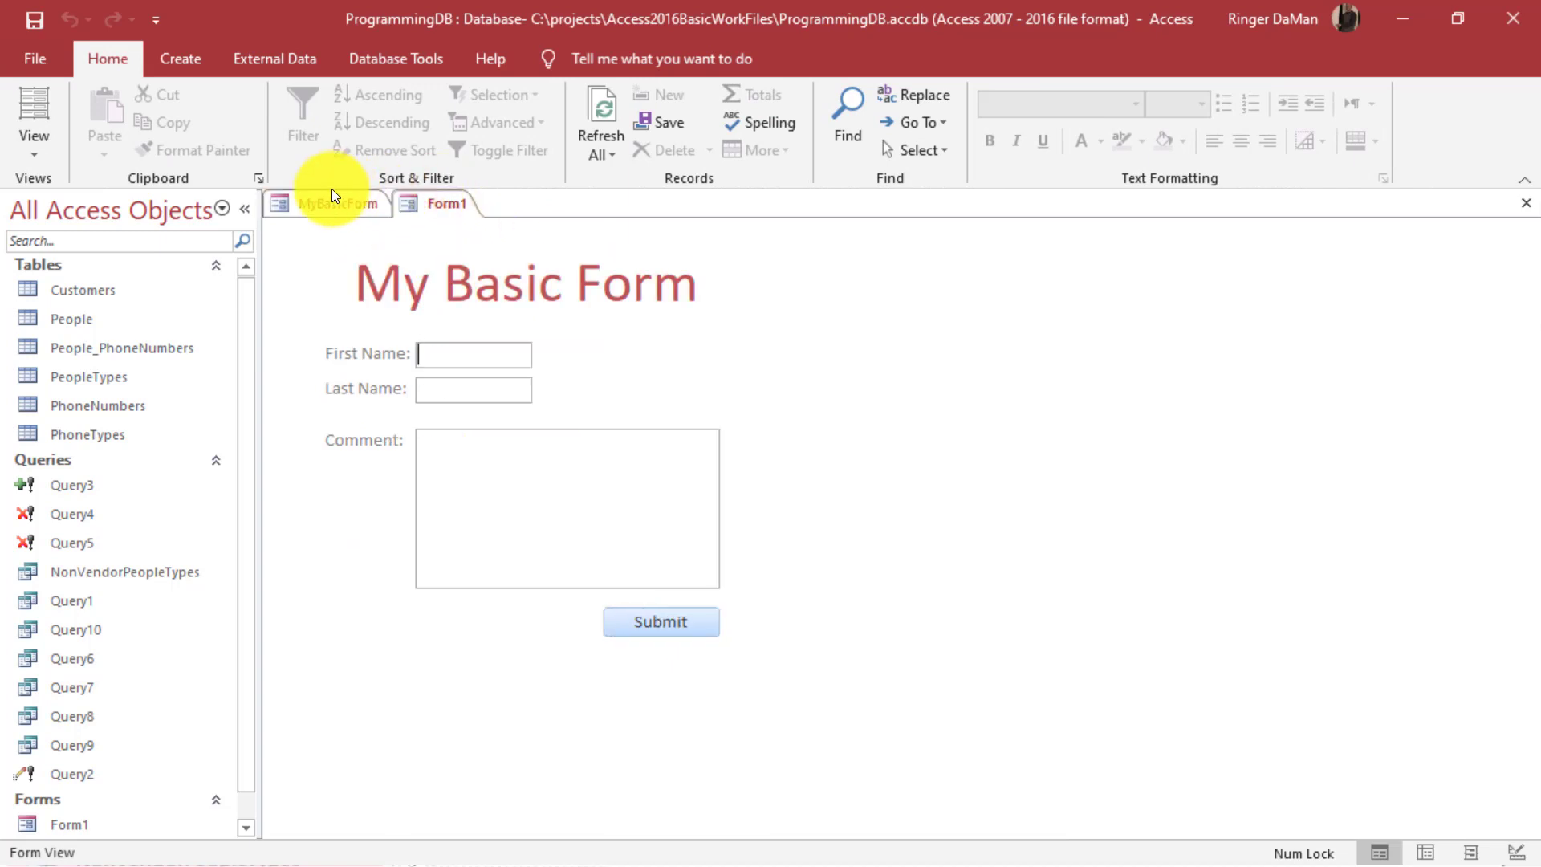
left_click(309, 200)
left_click(448, 199)
left_click(320, 197)
left_click(434, 204)
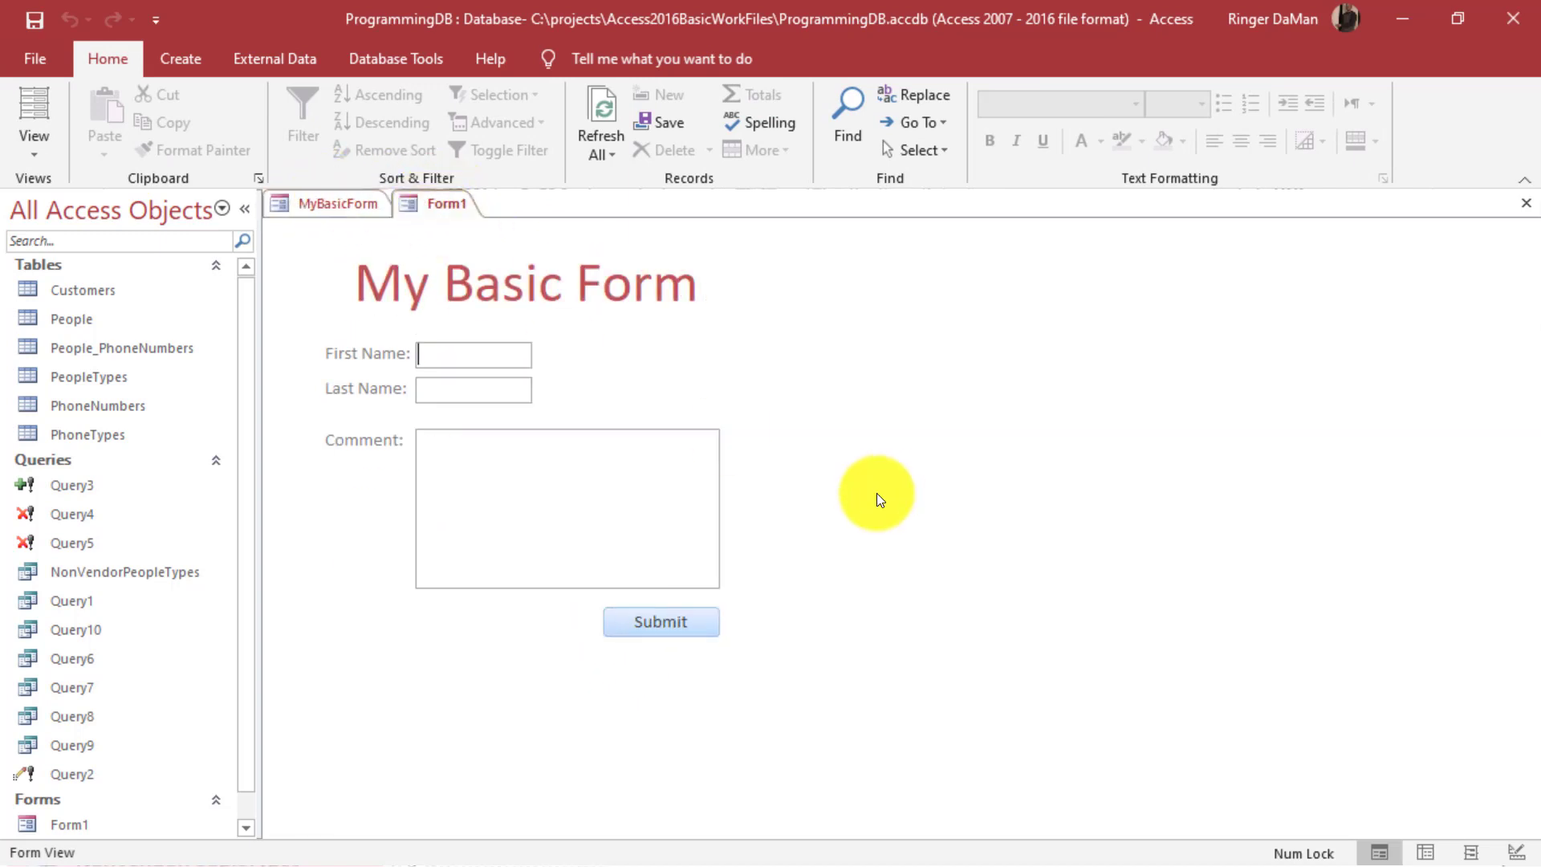
Return Form1 to Design View and select the whole form to show its properties.
right_click(446, 201)
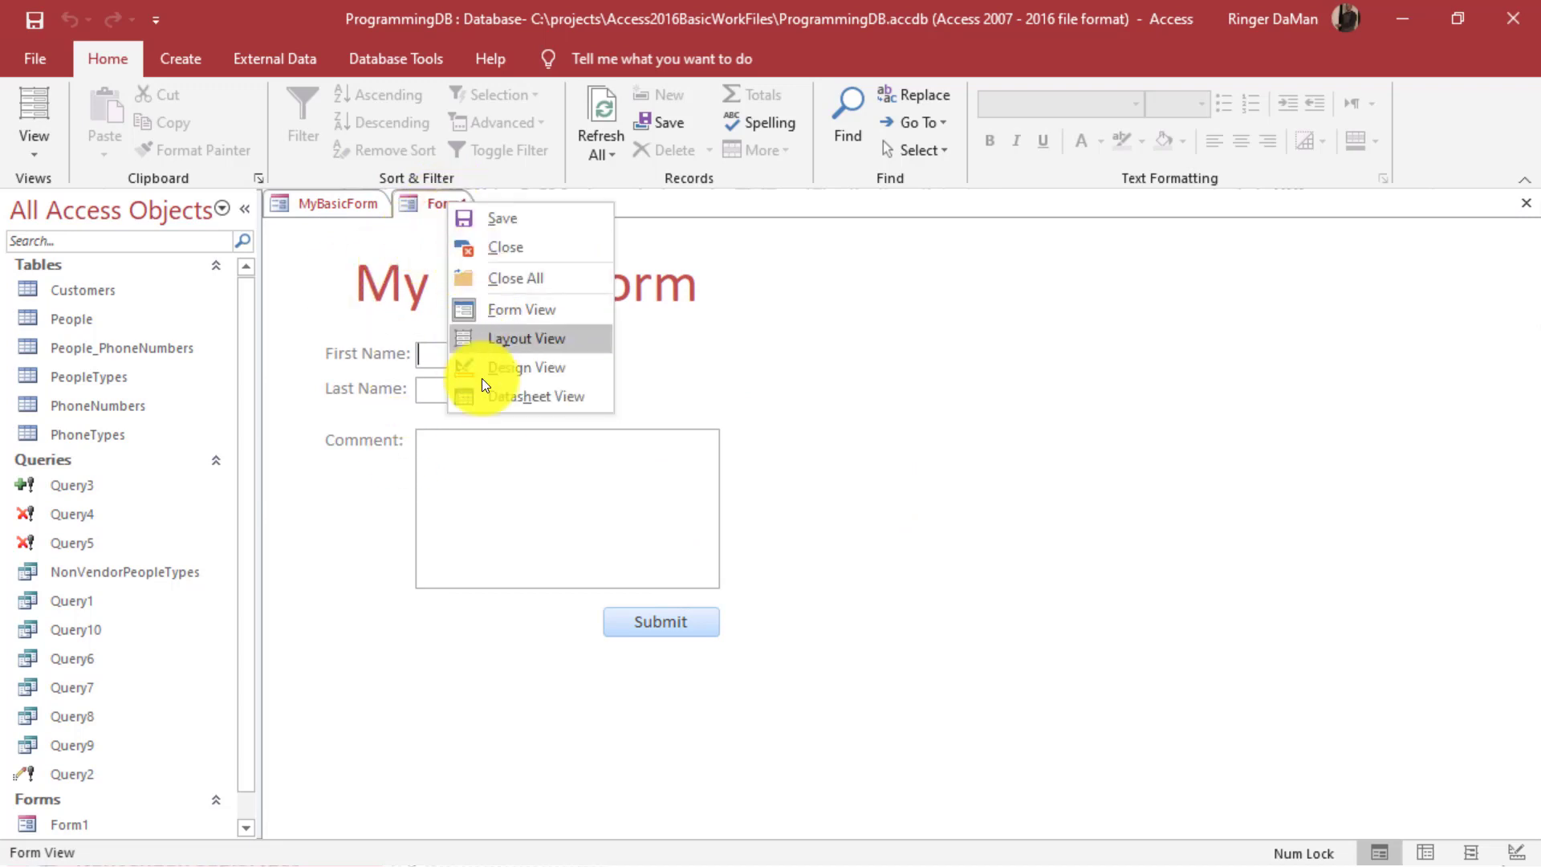
left_click(505, 366)
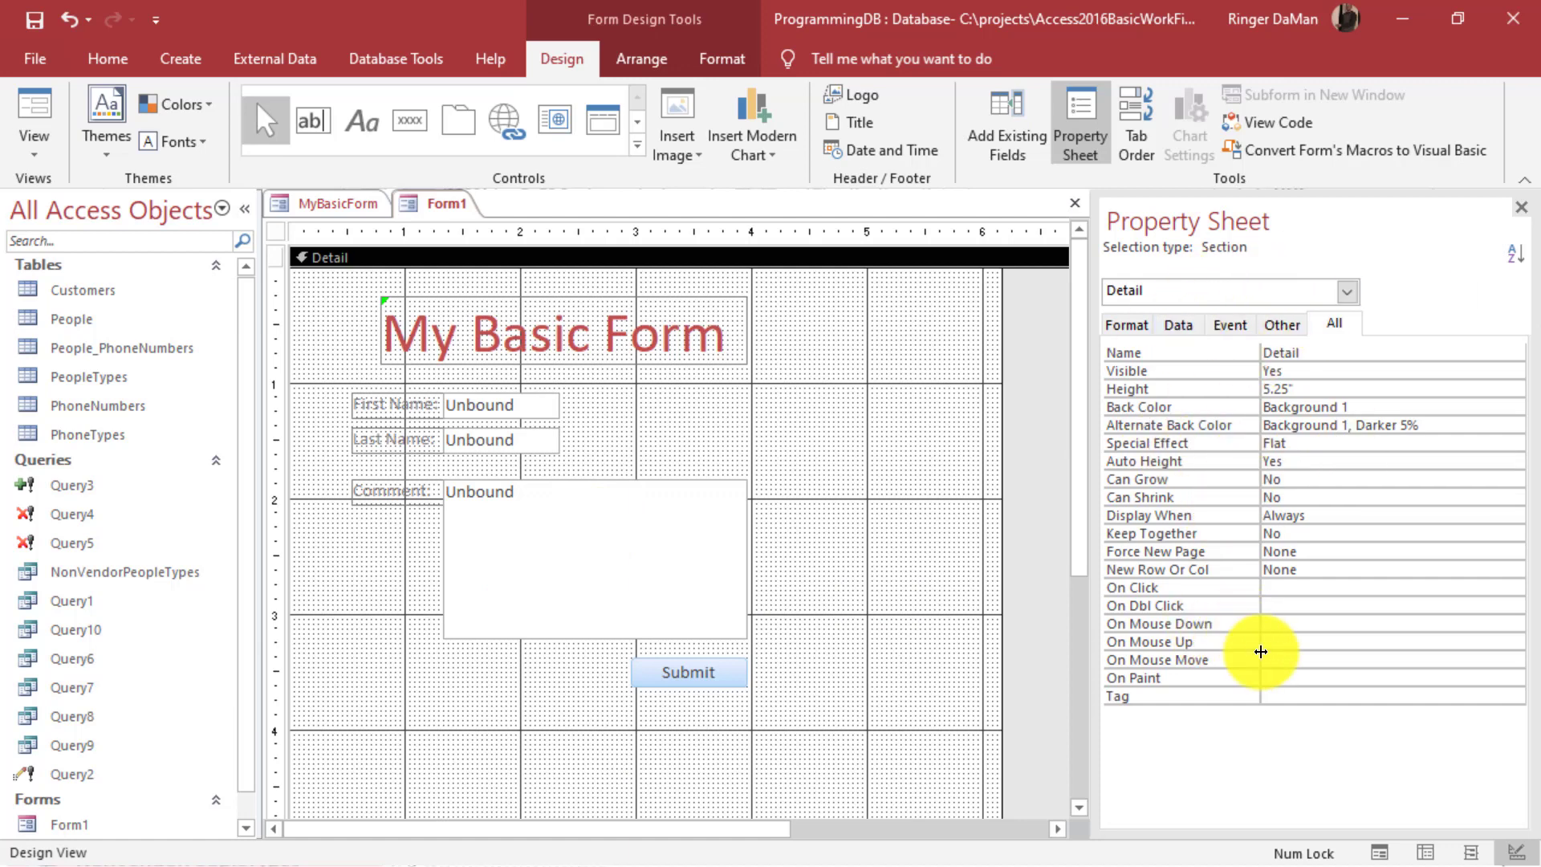
left_click(278, 229)
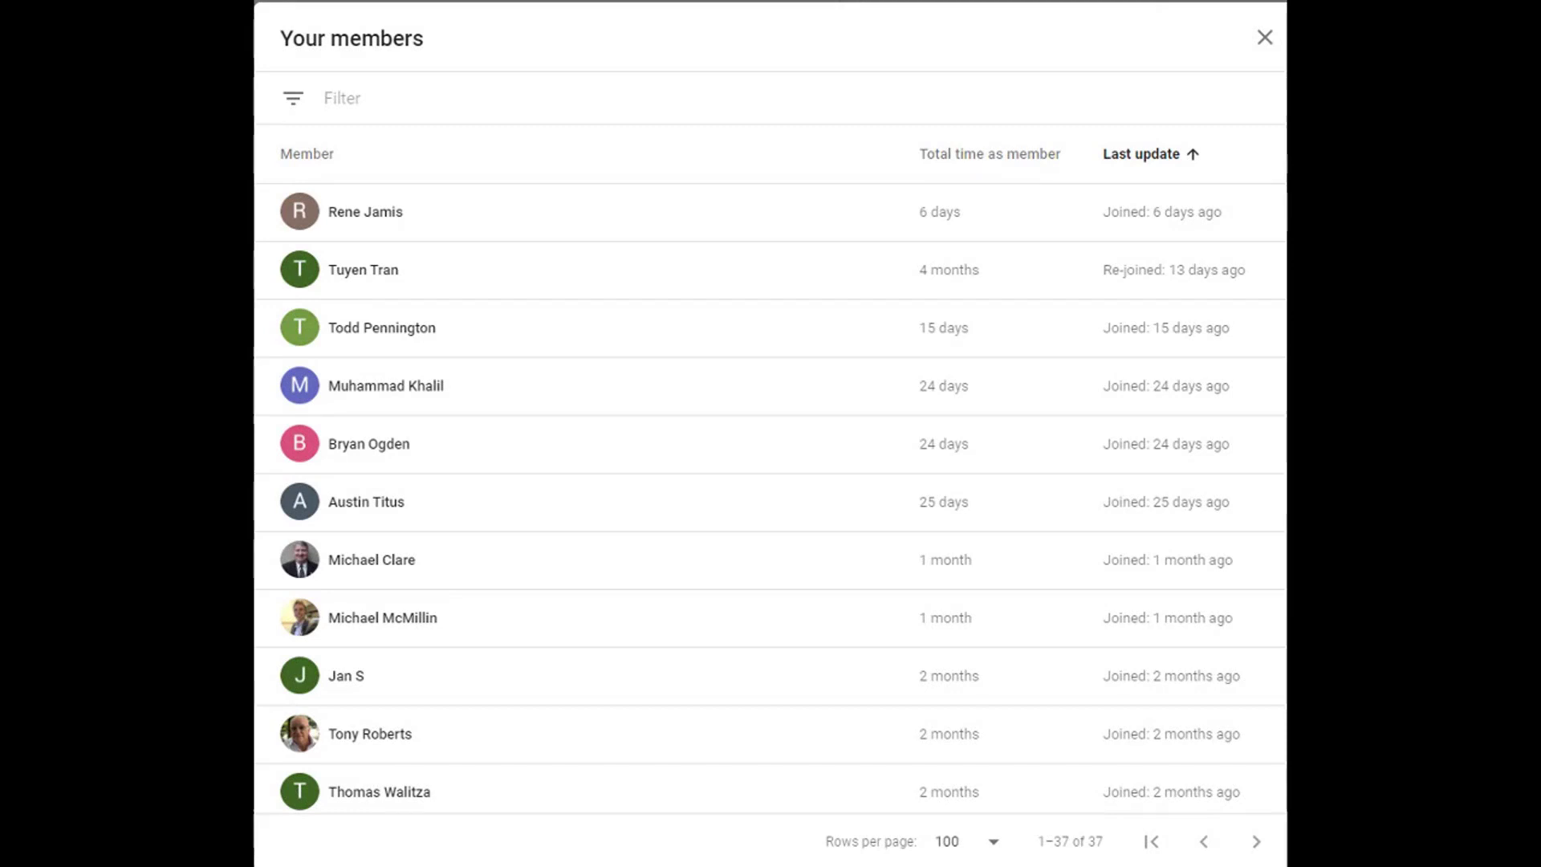
Scroll down the 37-member Your members list toward members of up to 16 months.
scroll(770, 481, "down", 8)
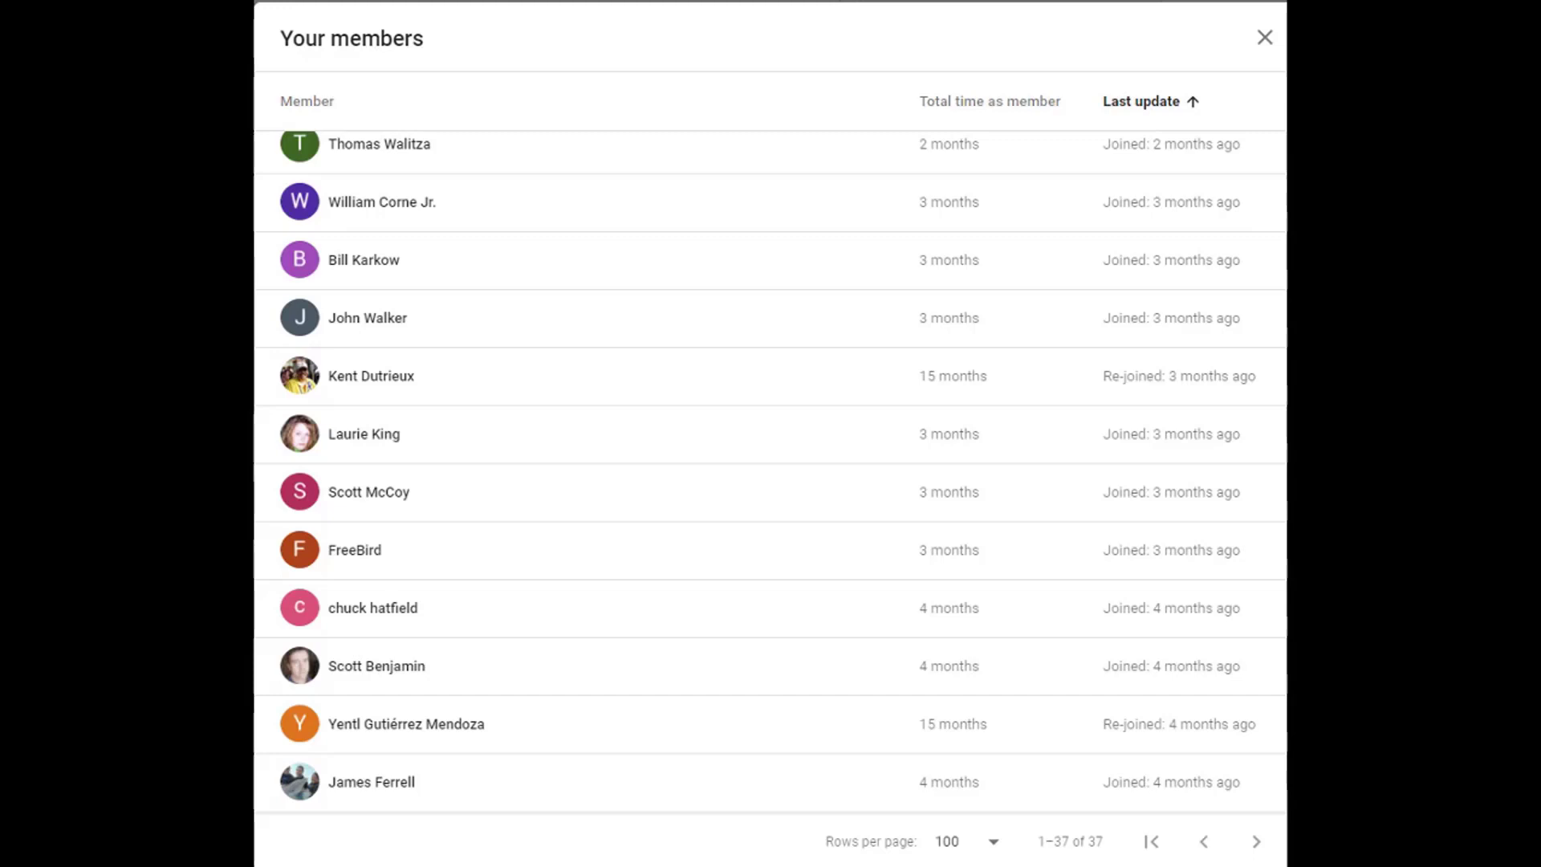
scroll(770, 472, "down", 8)
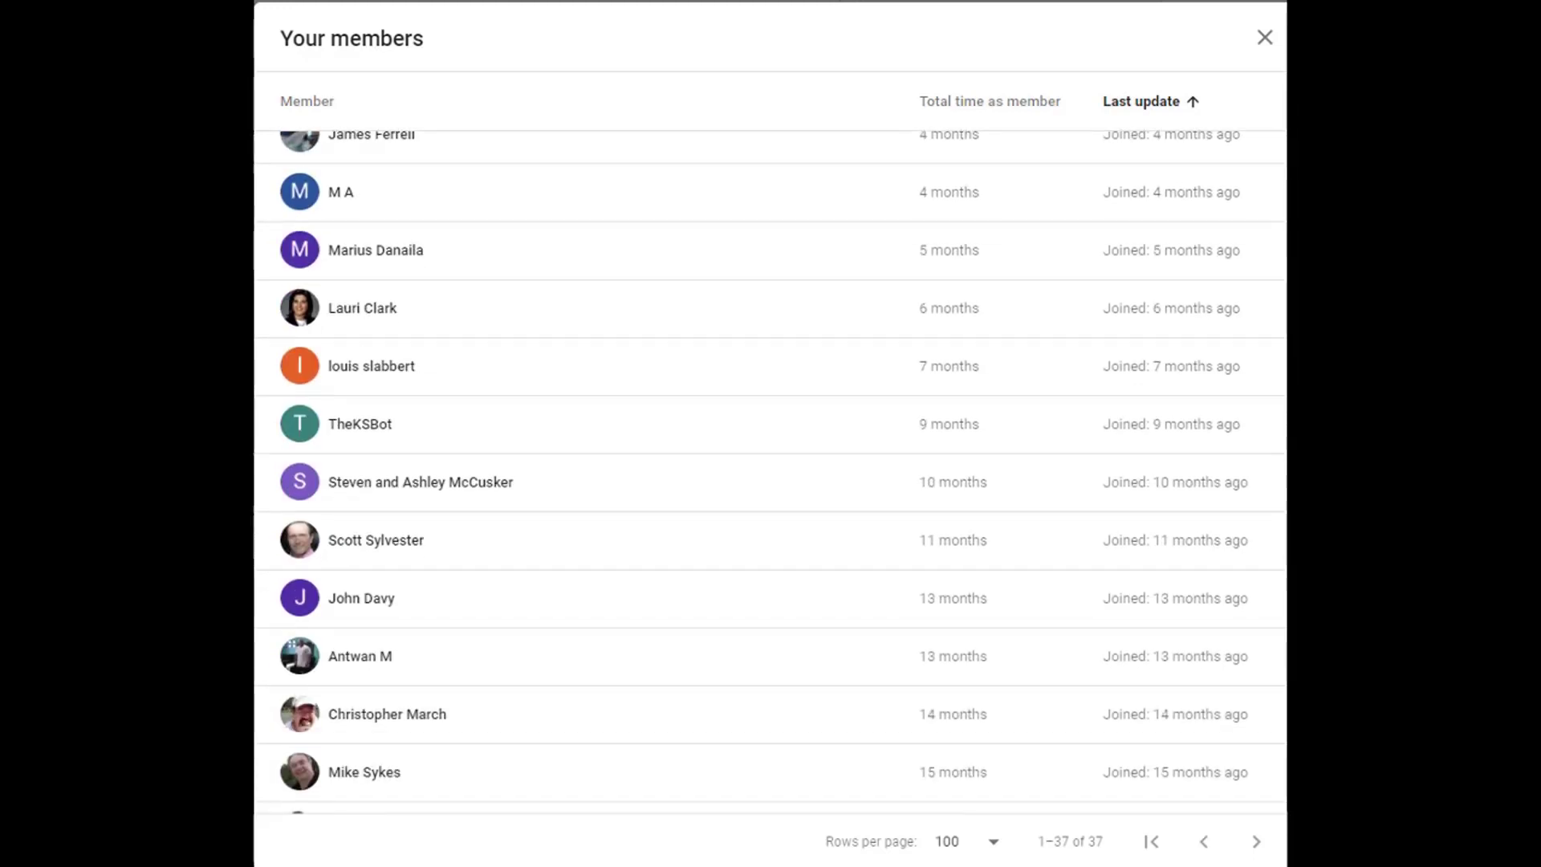
scroll(770, 472, "down", 3)
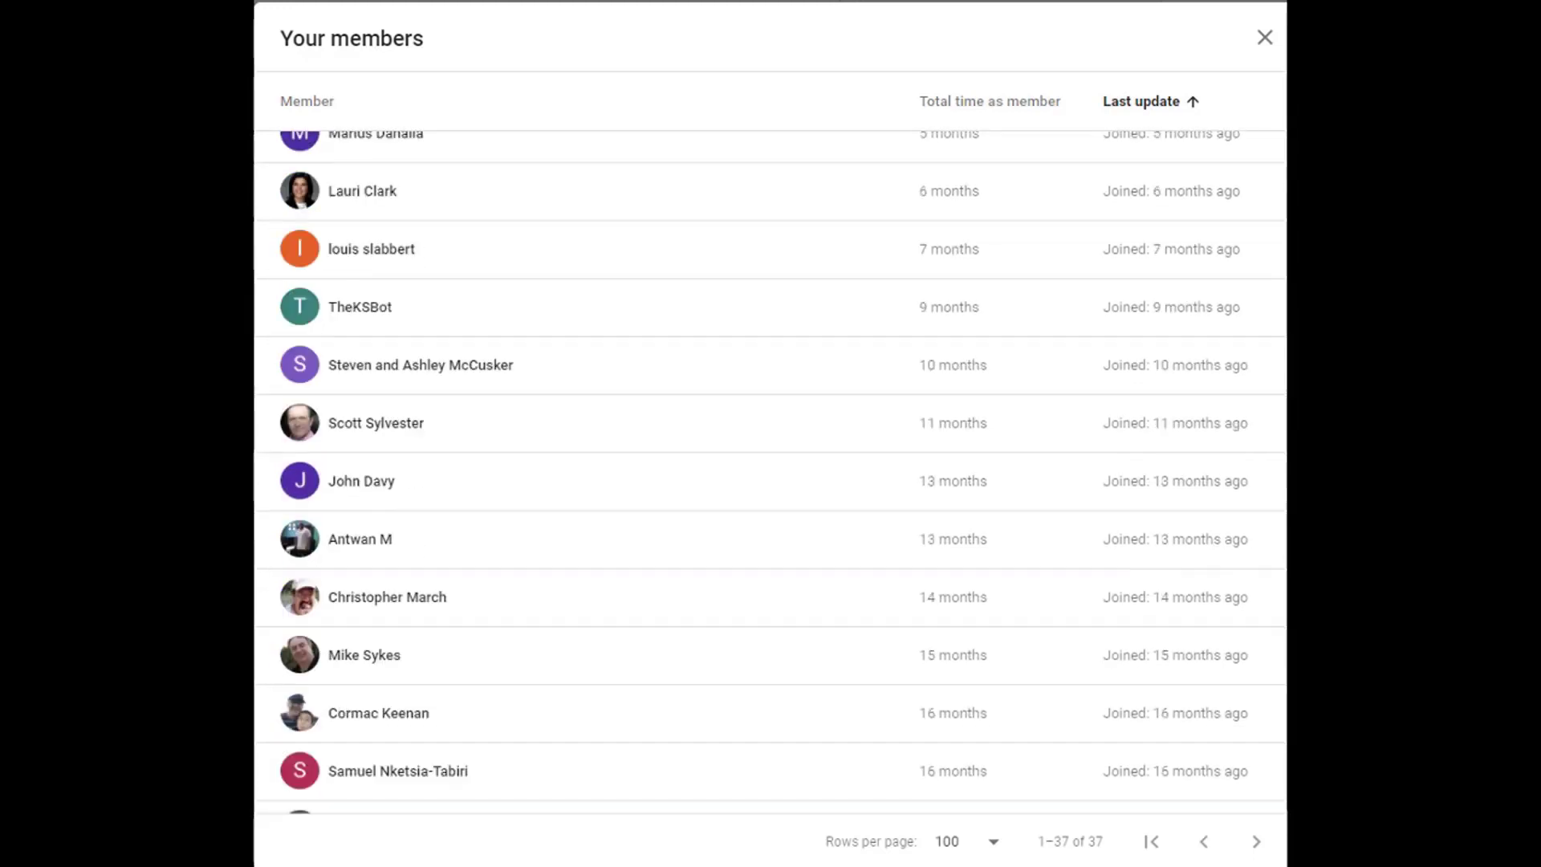